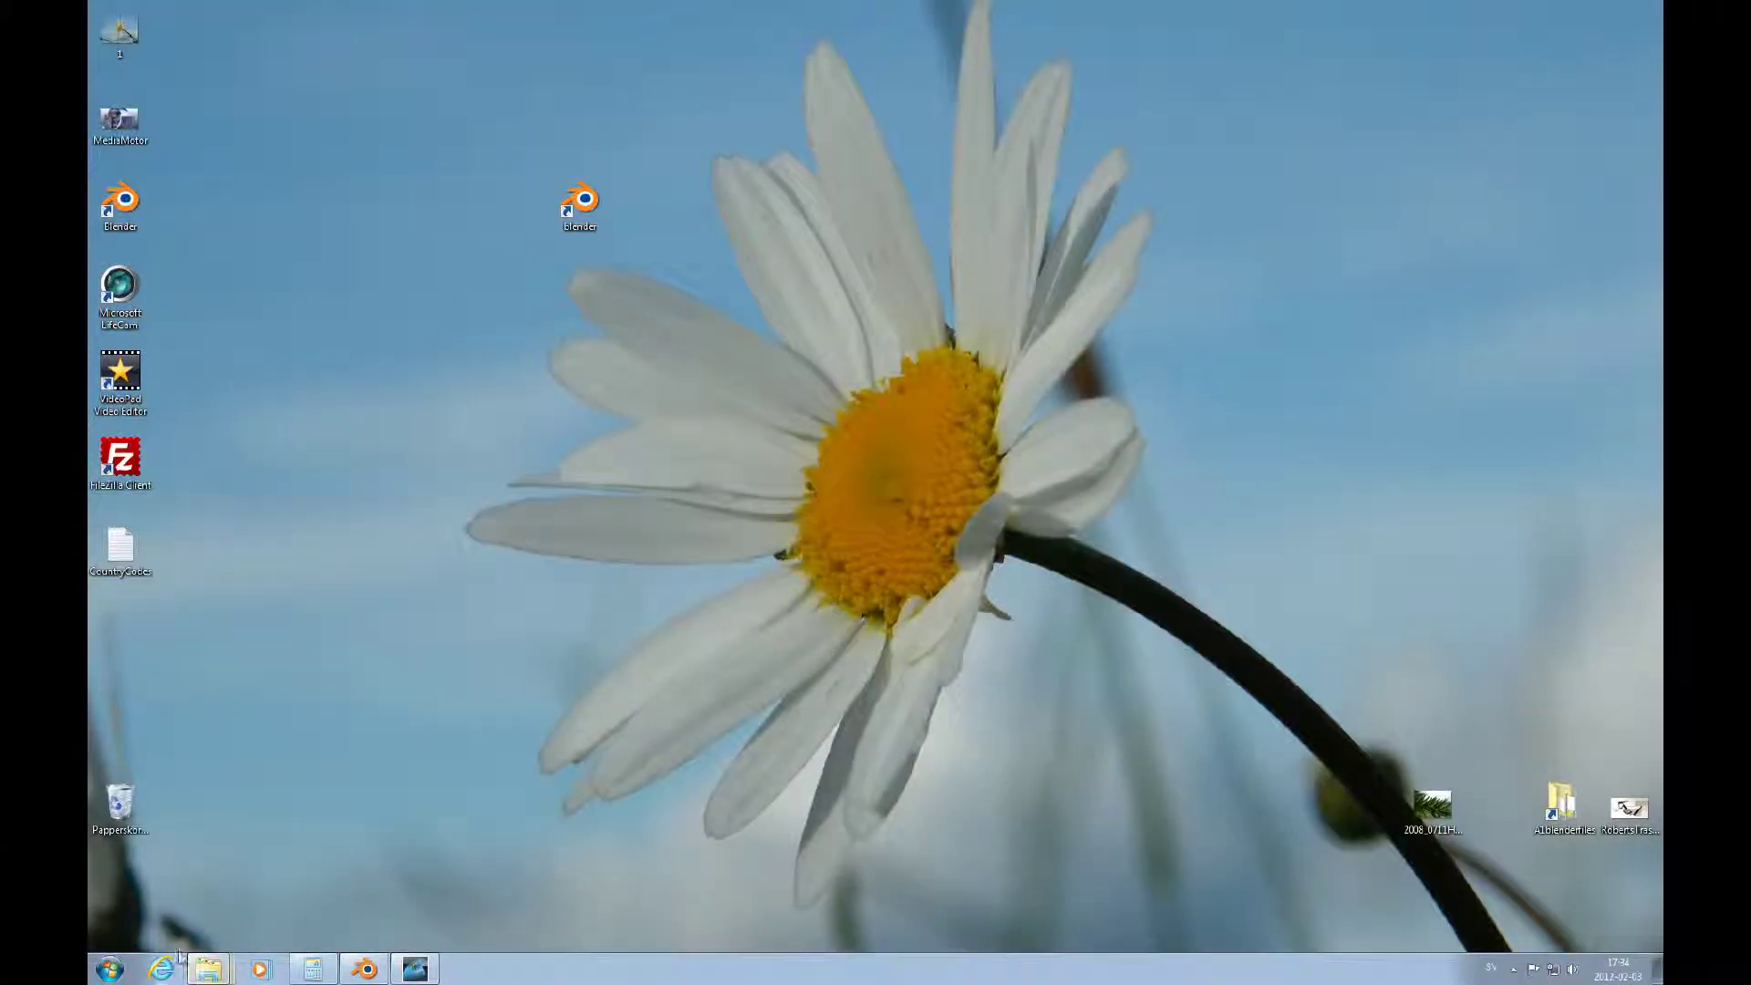
Rotate the right-hand armature's First bone about 47° so the mesh bends at the joint.
click(369, 969)
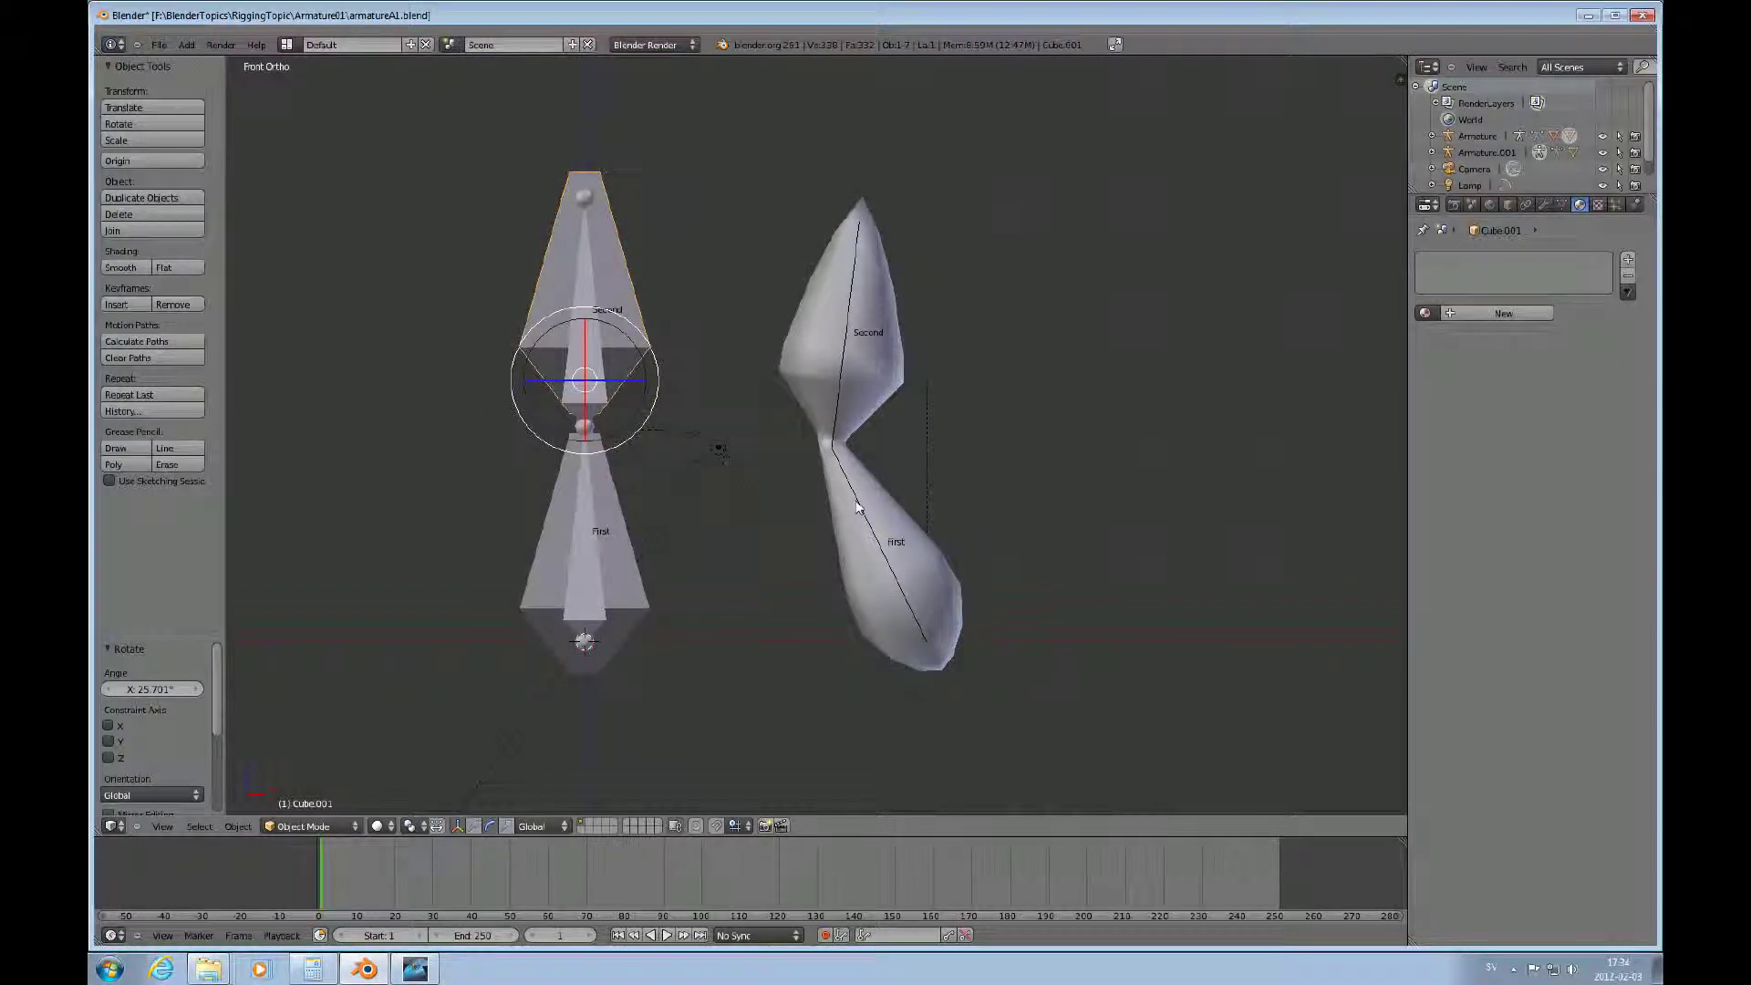
scroll(860, 497, down, 2)
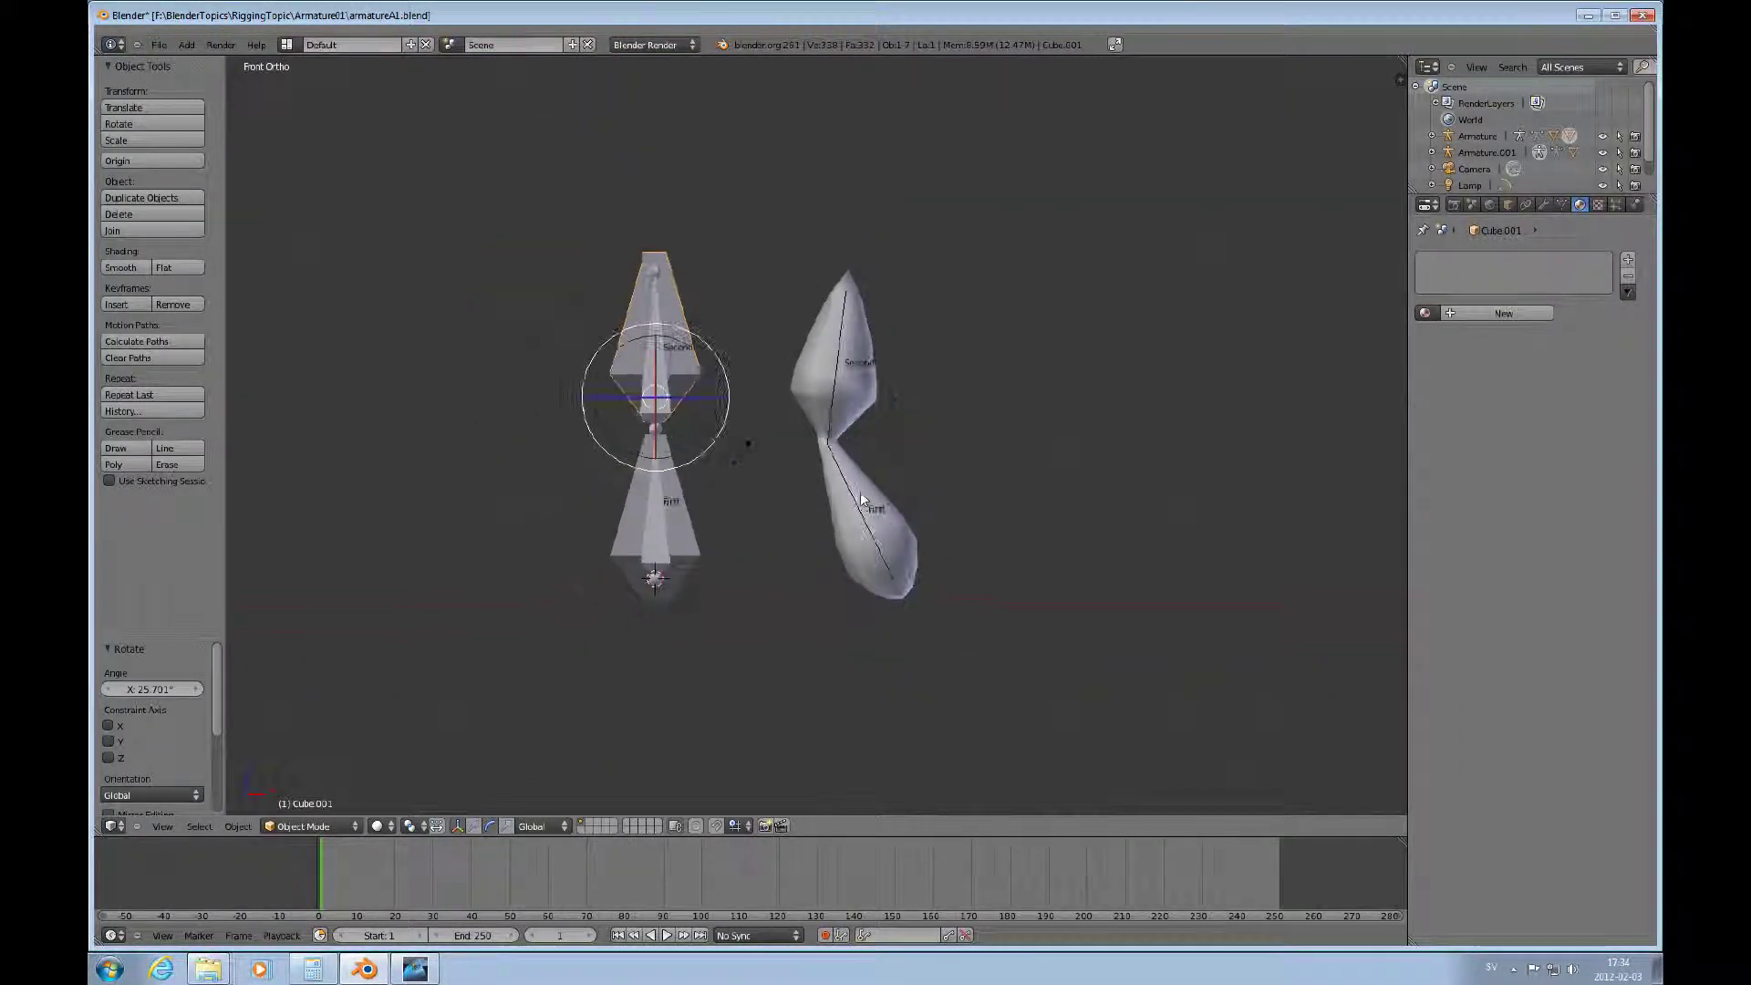
ctrl+scroll(861, 498, up, 2)
ctrl+scroll(883, 498, down, 5)
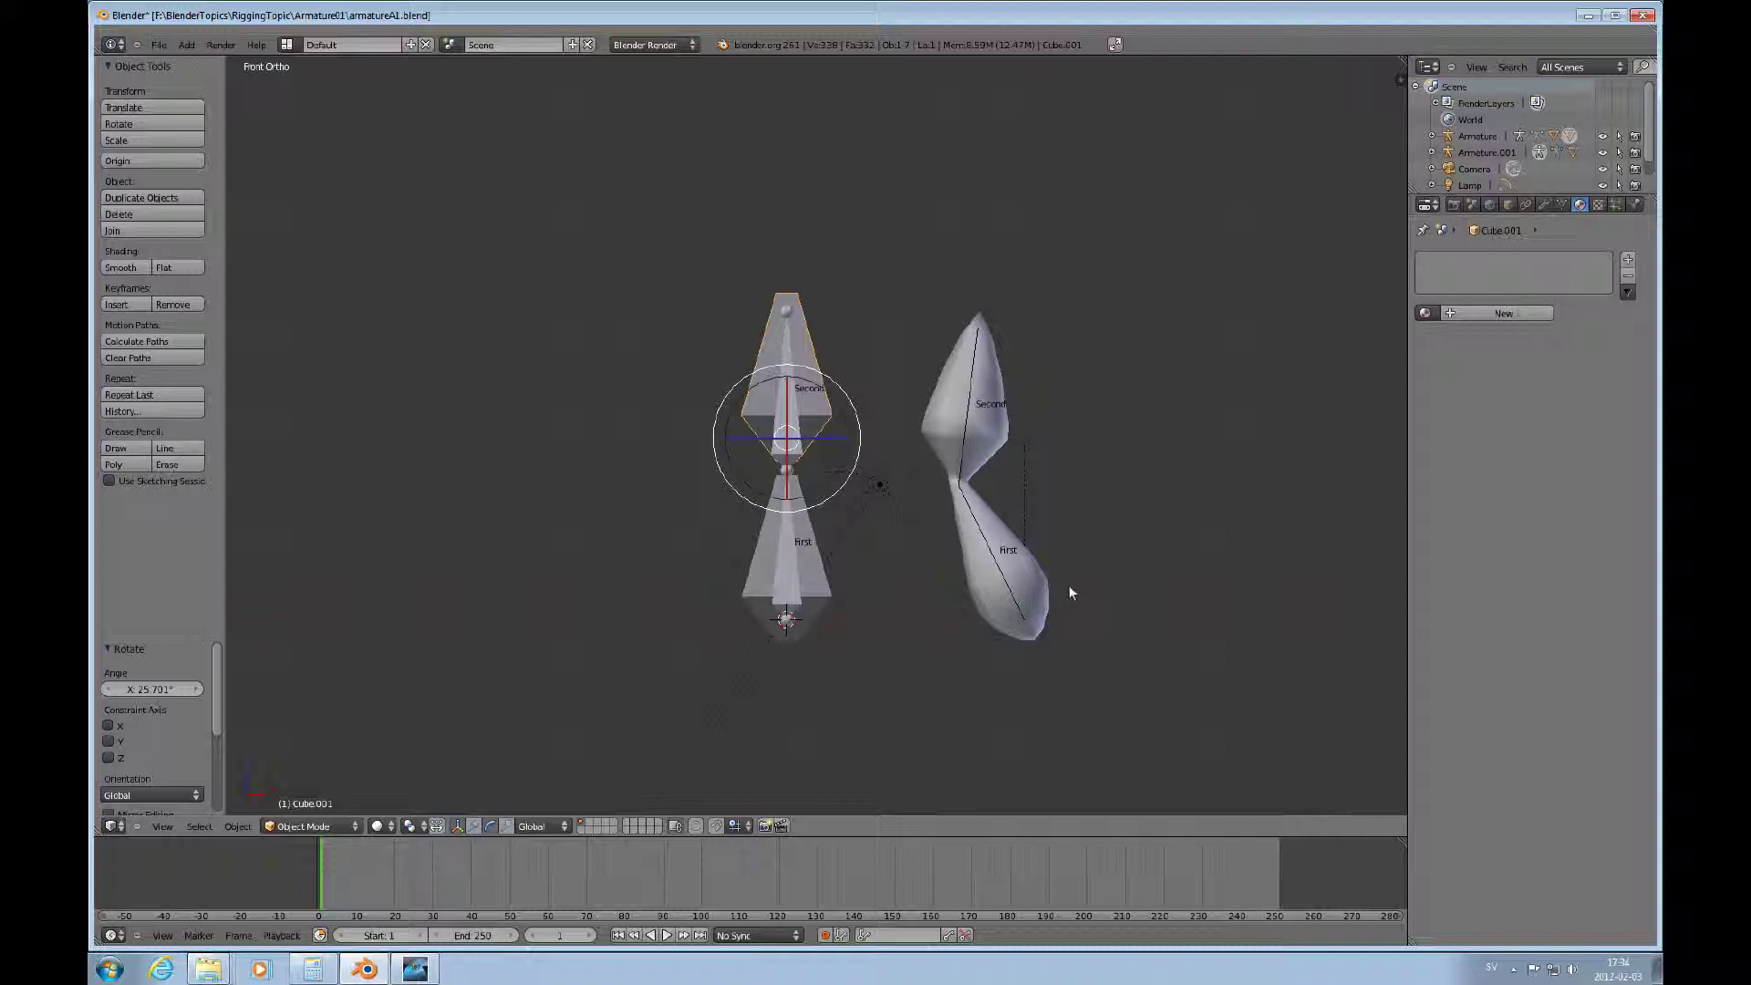
shift+scroll(1070, 593, down, 2)
scroll(1015, 518, up, 4)
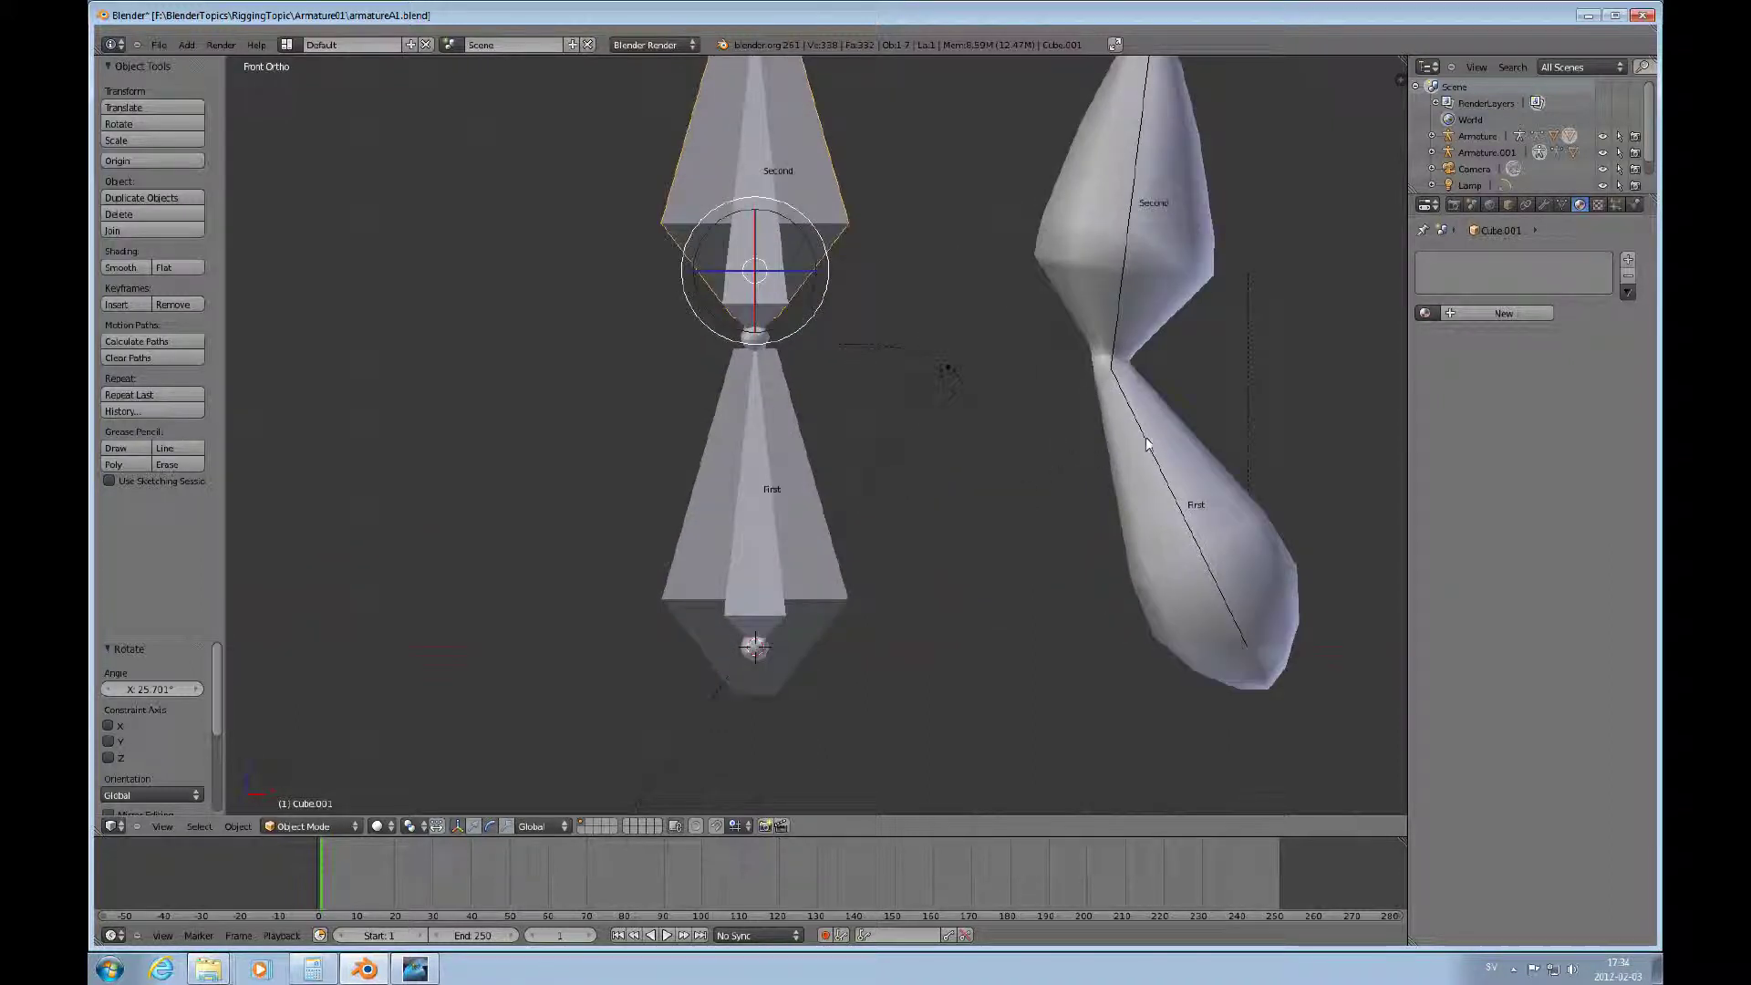
right_click(1177, 488)
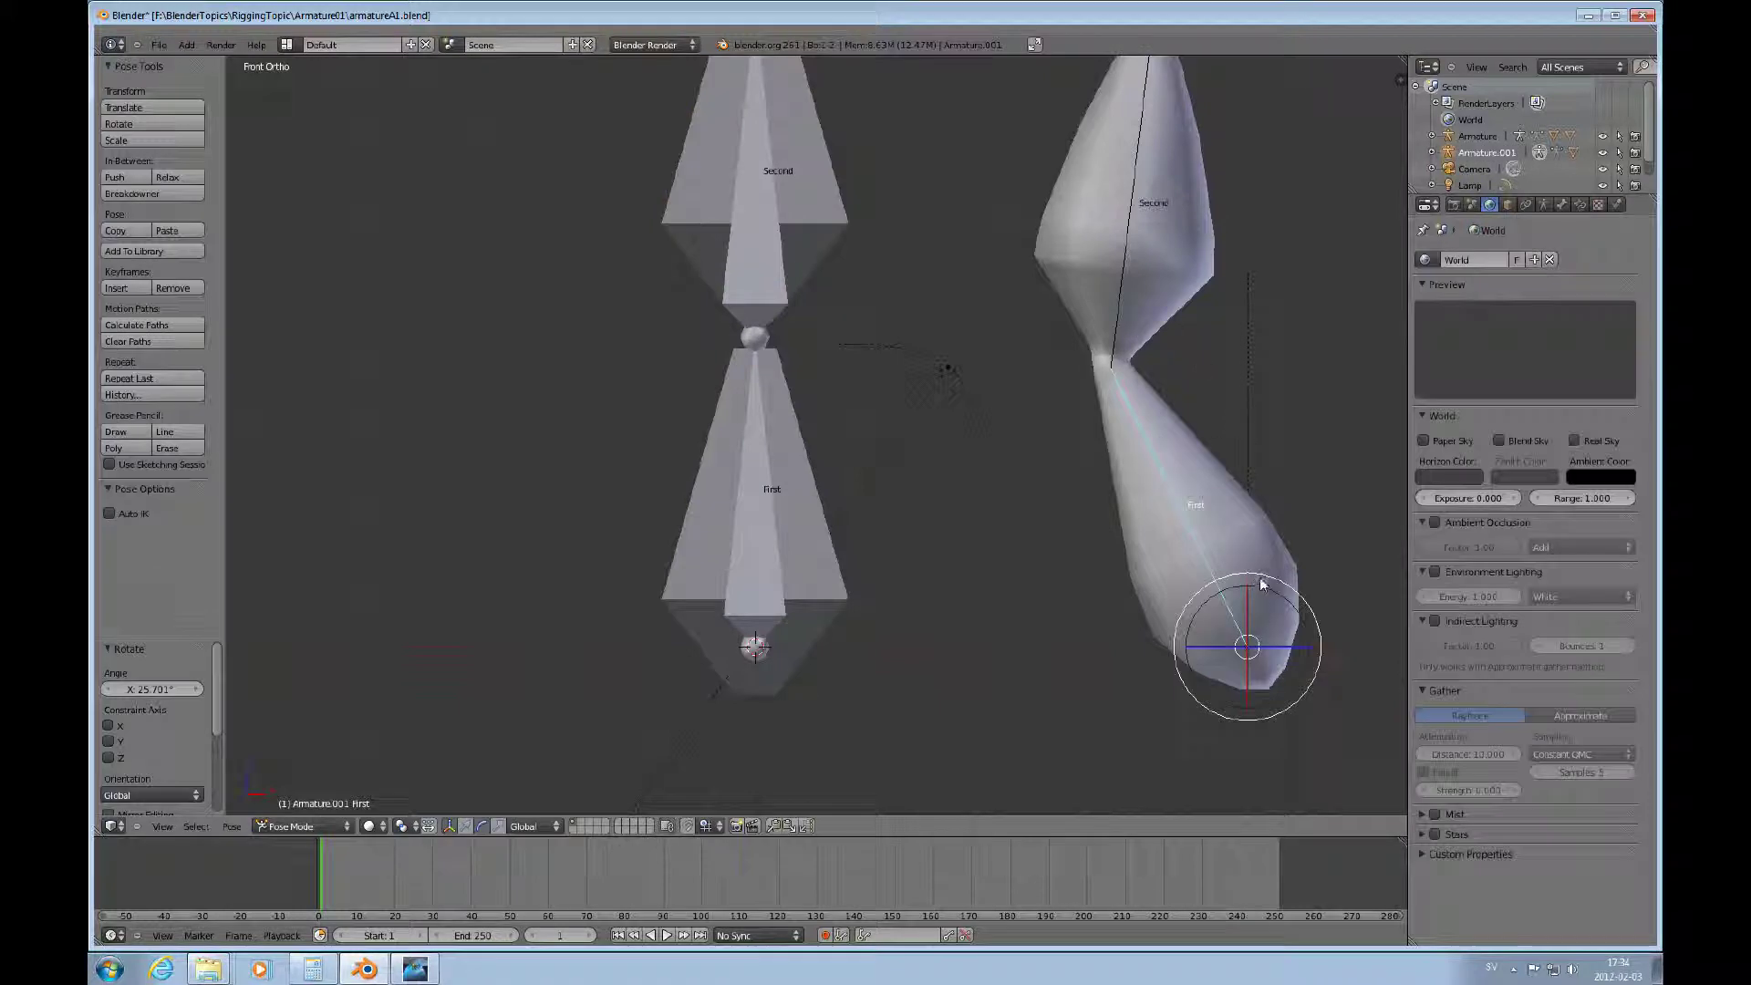
key(r)
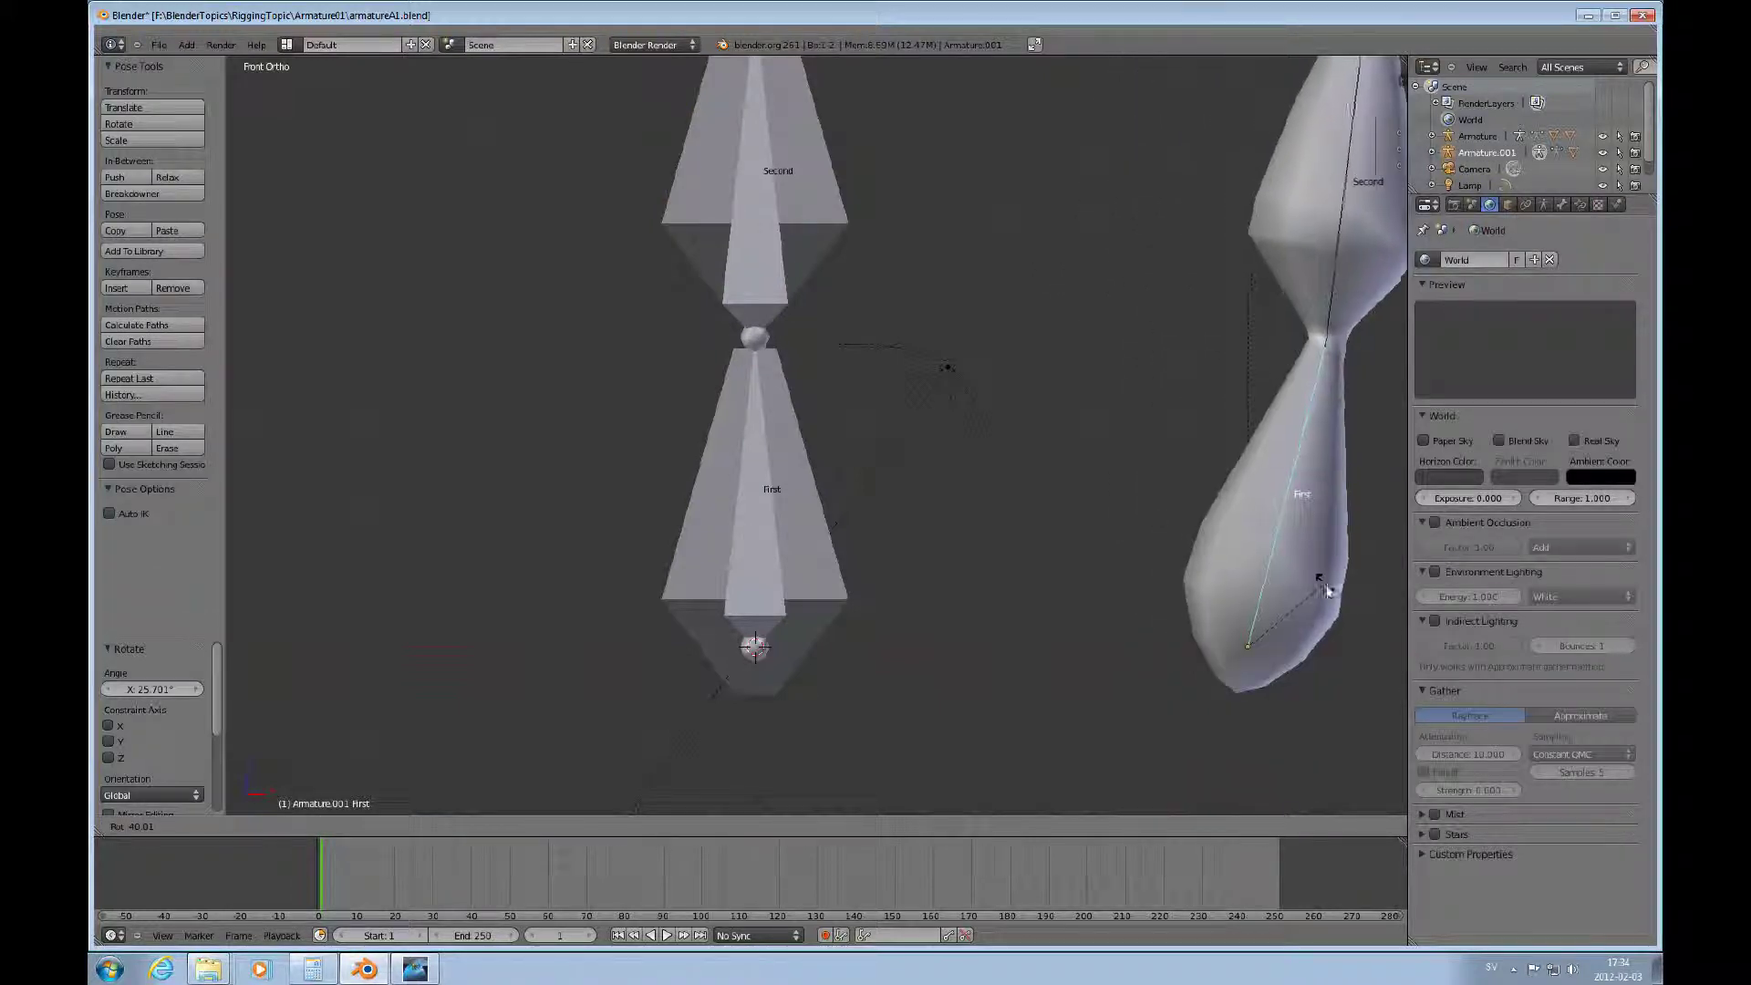
click(1332, 593)
Select the deformed mesh Cube.003 of the right-hand armature.
ctrl+scroll(1222, 501, down, 4)
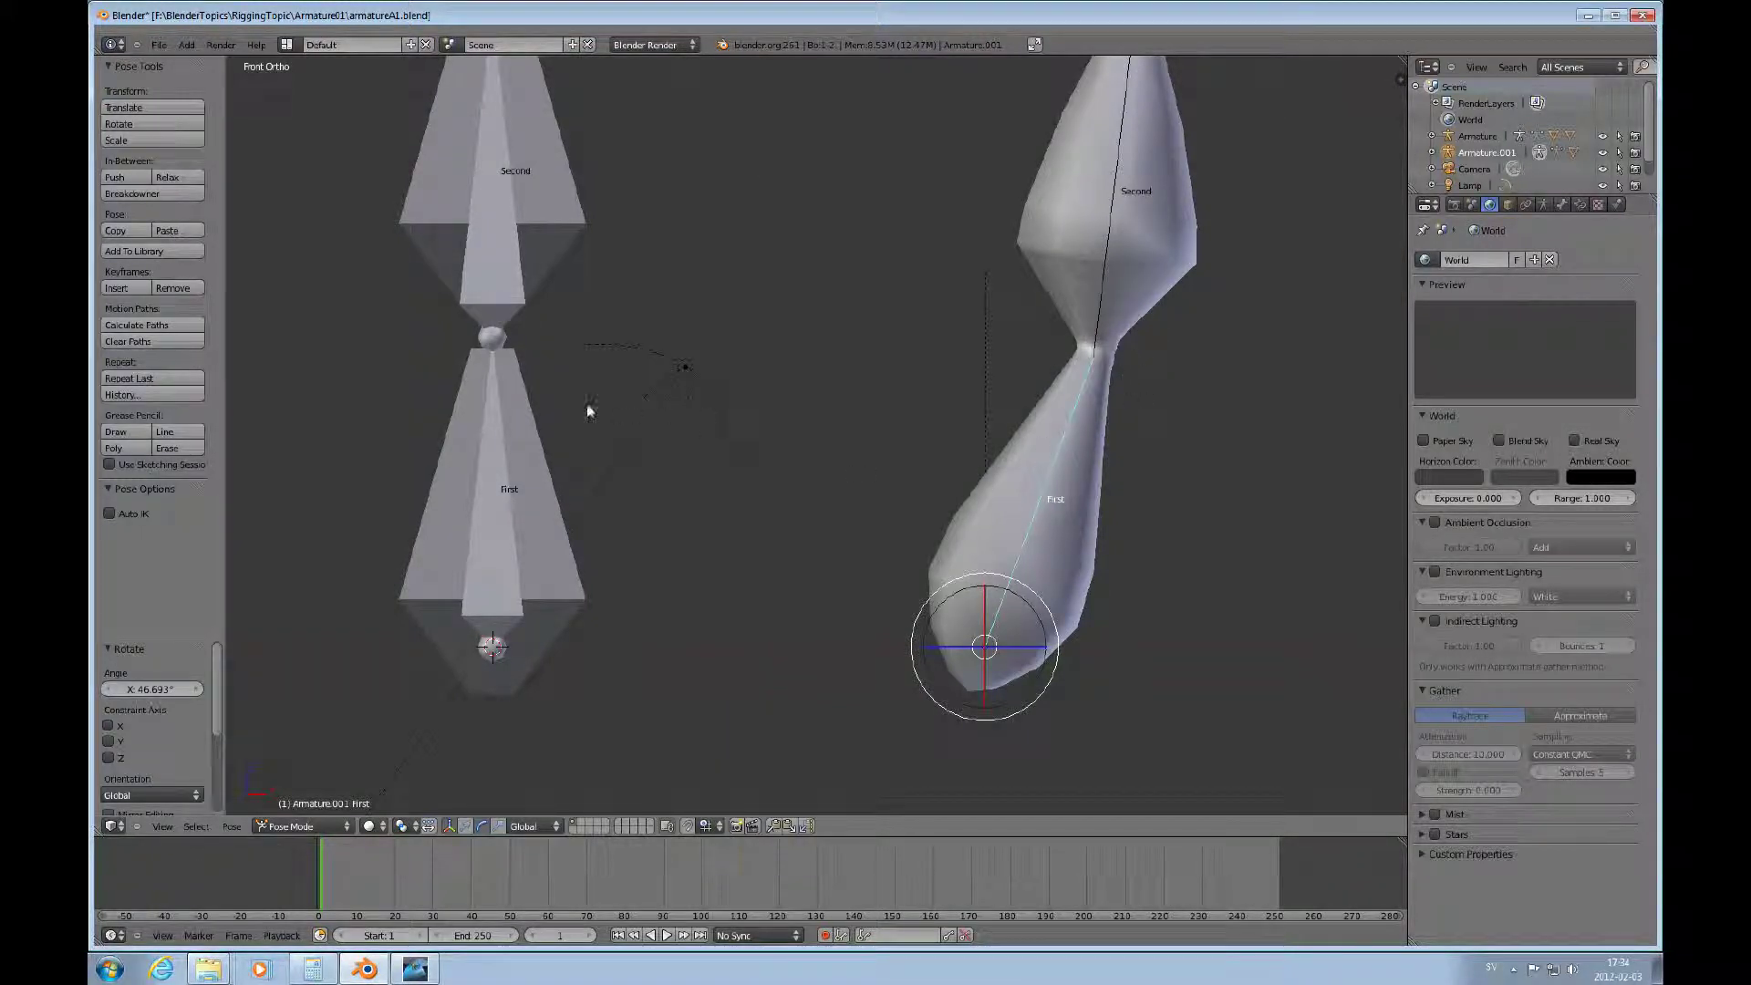
shift+scroll(617, 394, up, 3)
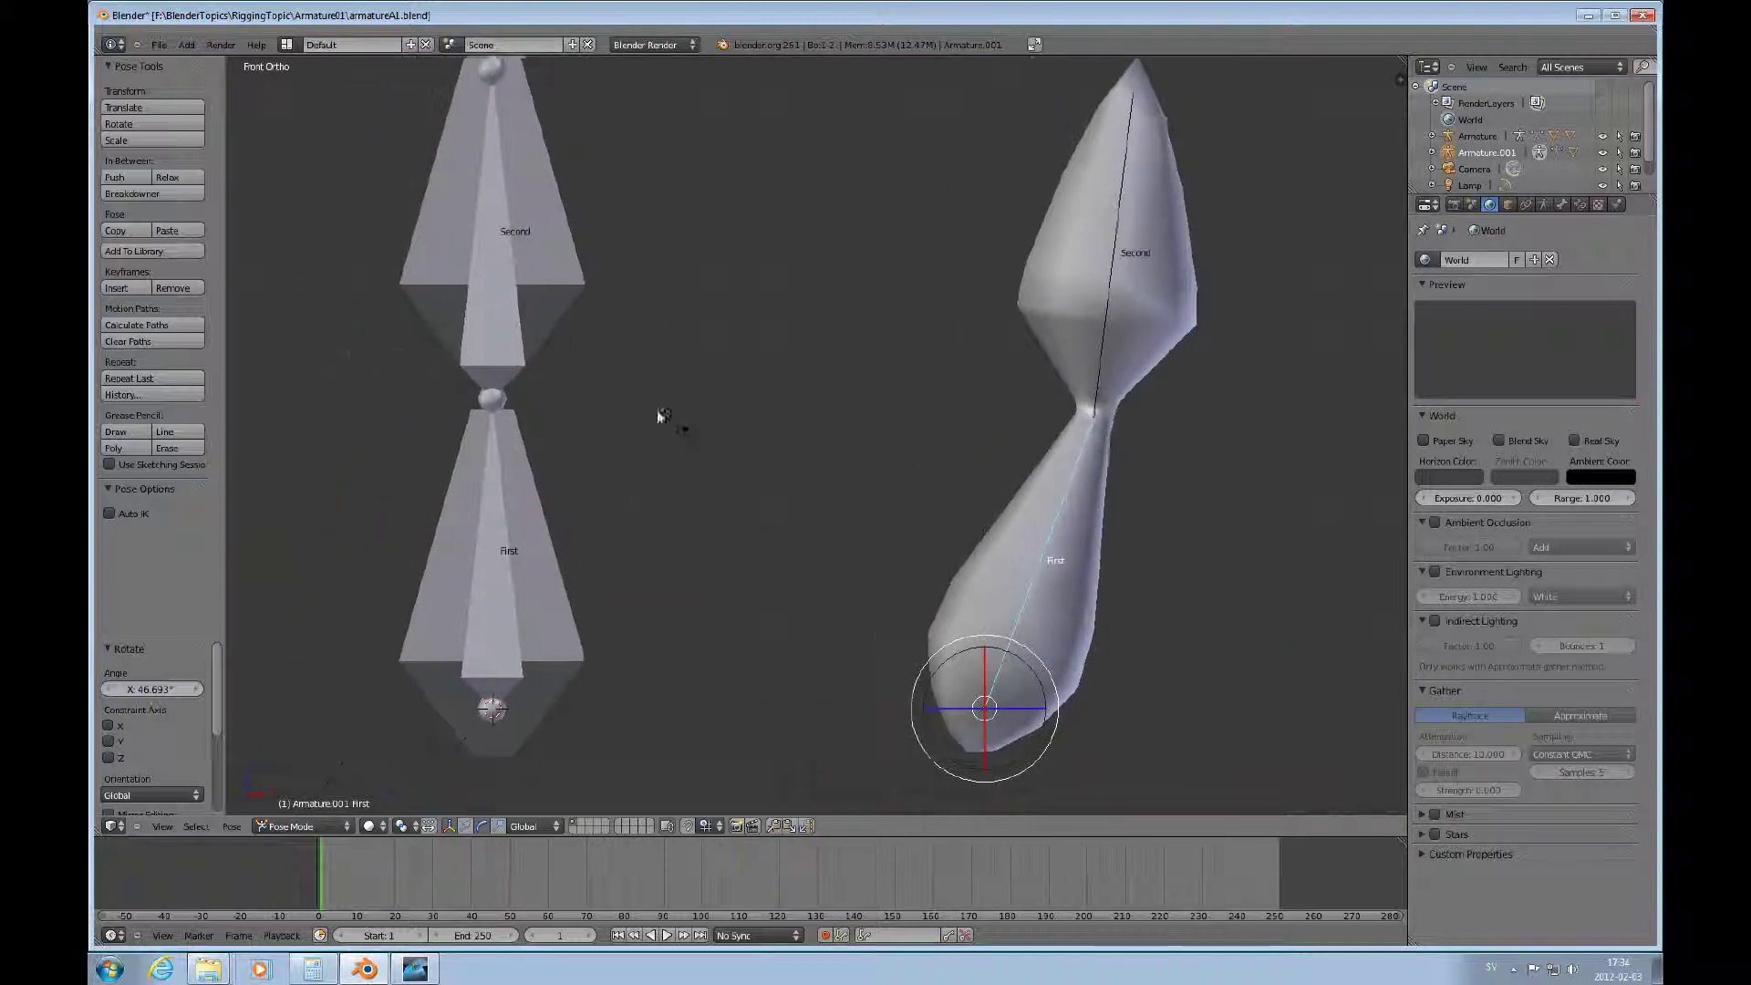
ctrl+scroll(810, 446, up, 2)
scroll(1076, 602, down, 1)
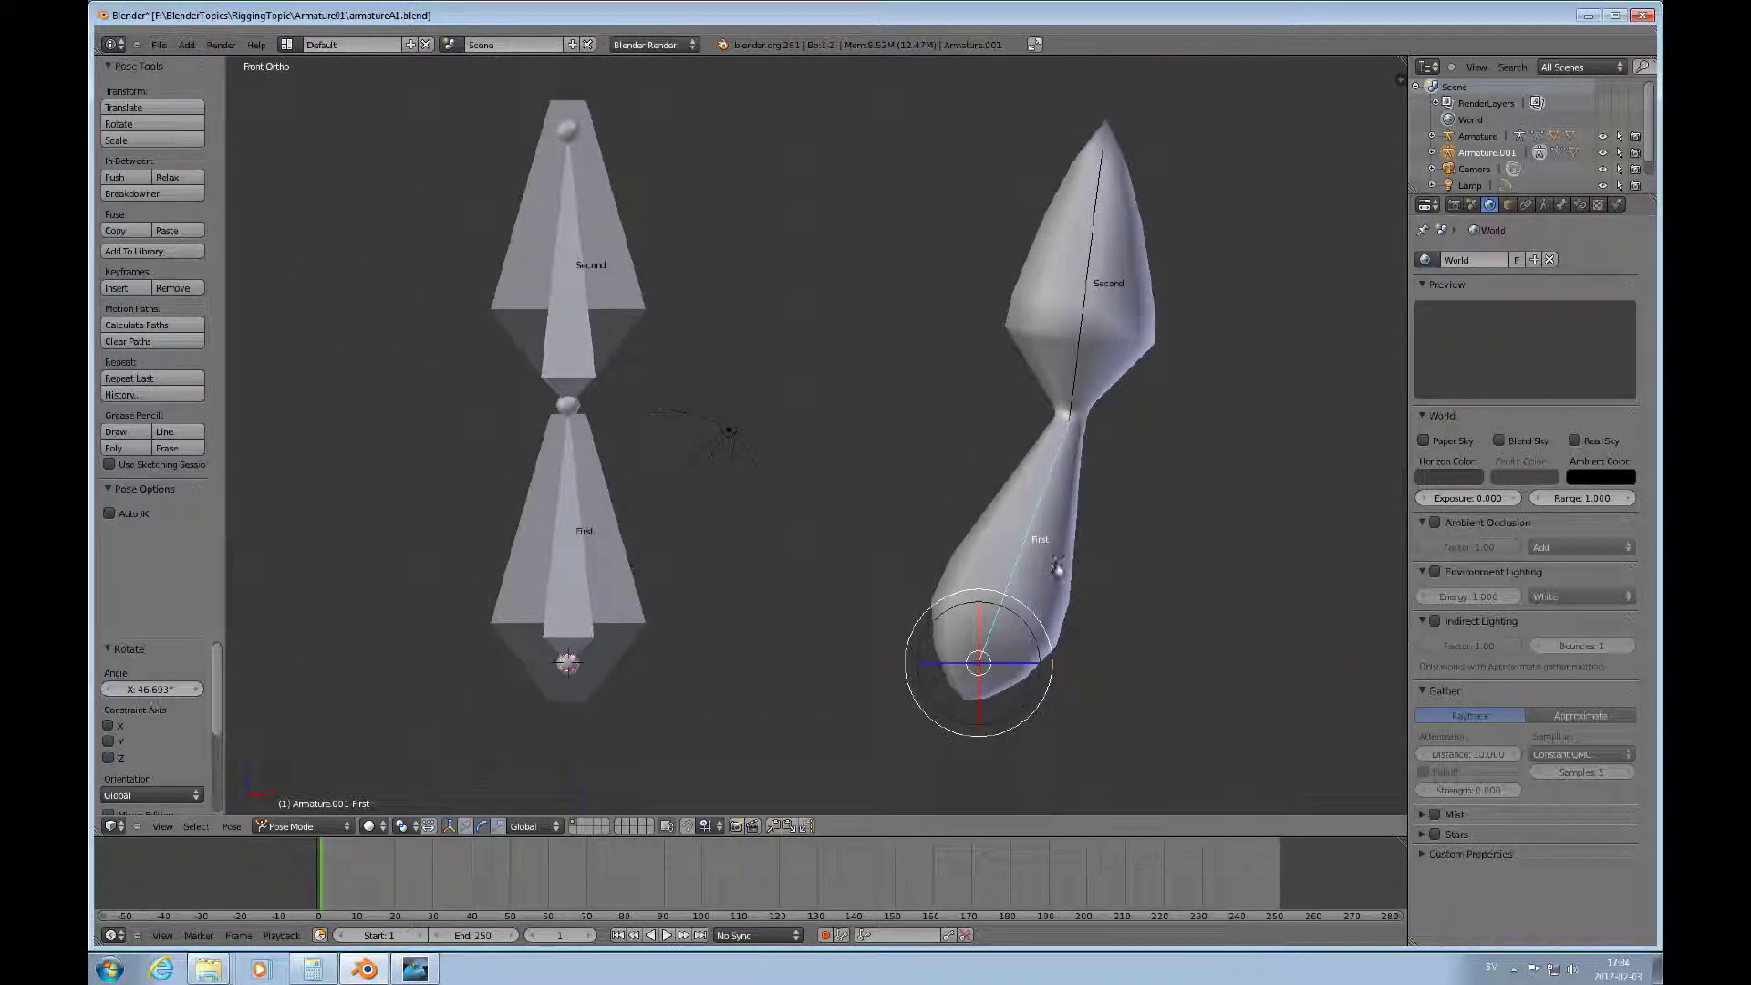
right_click(1058, 585)
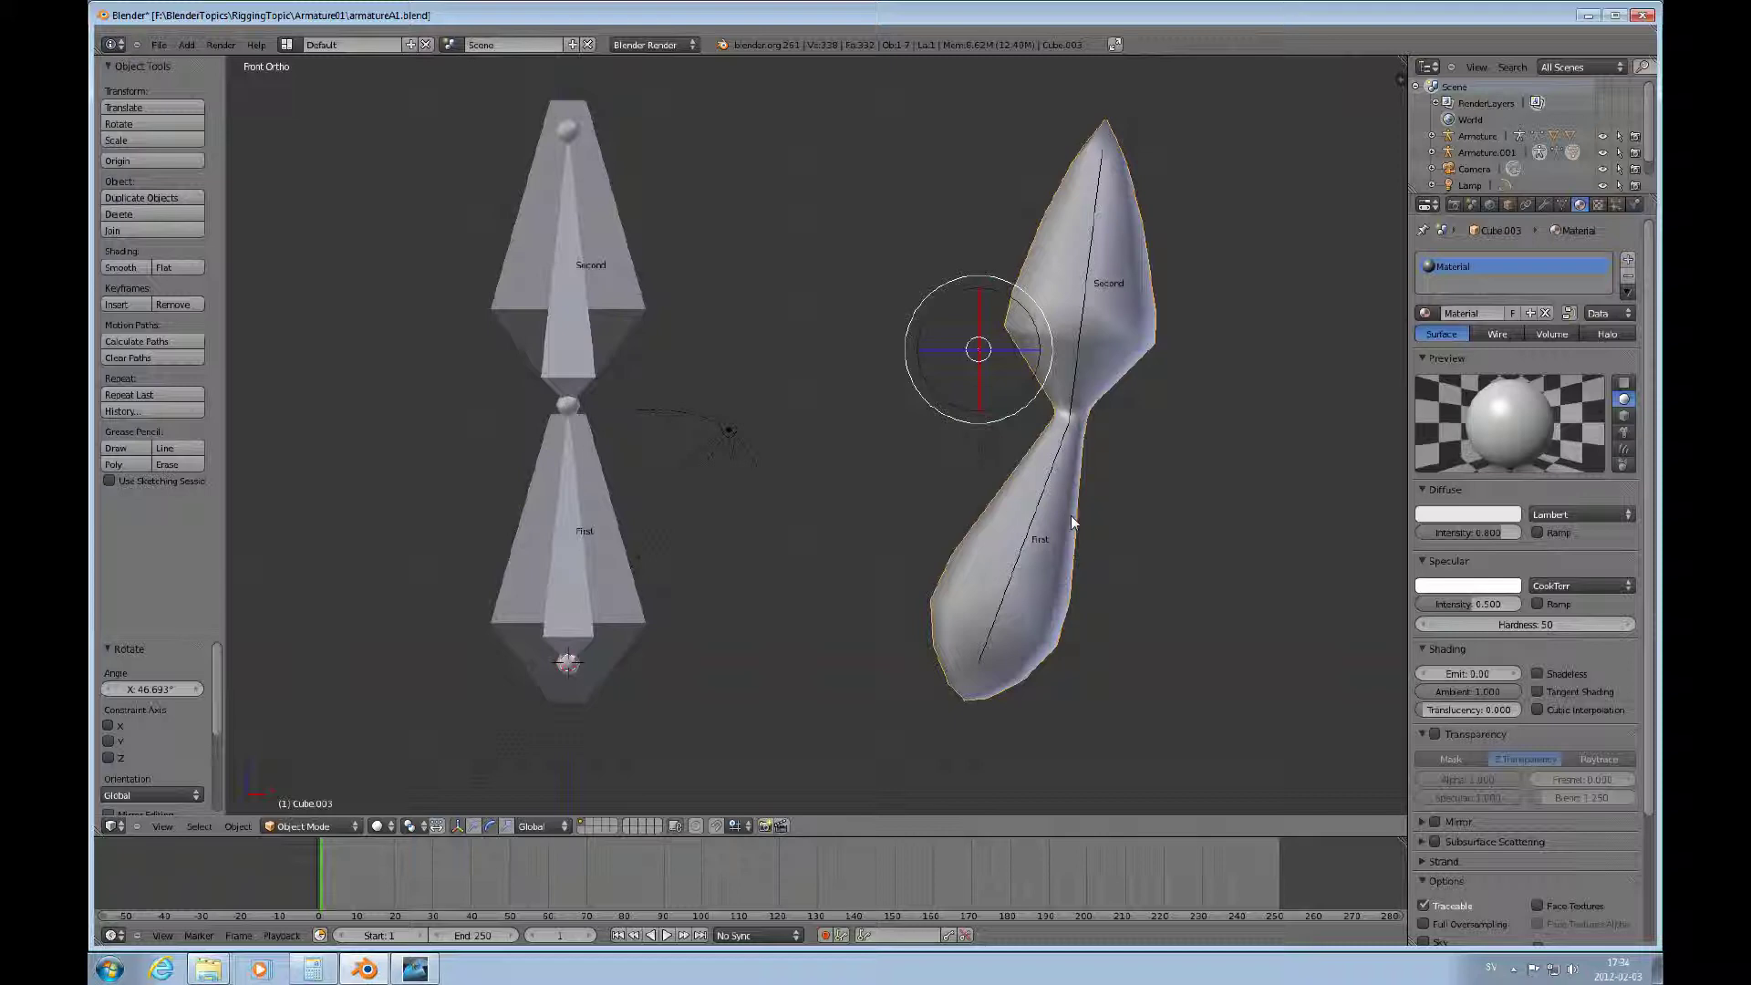
Move Cube.003 to layer 2 and slide the bare armature's First bone 3.8 units along X.
key(m)
key(2)
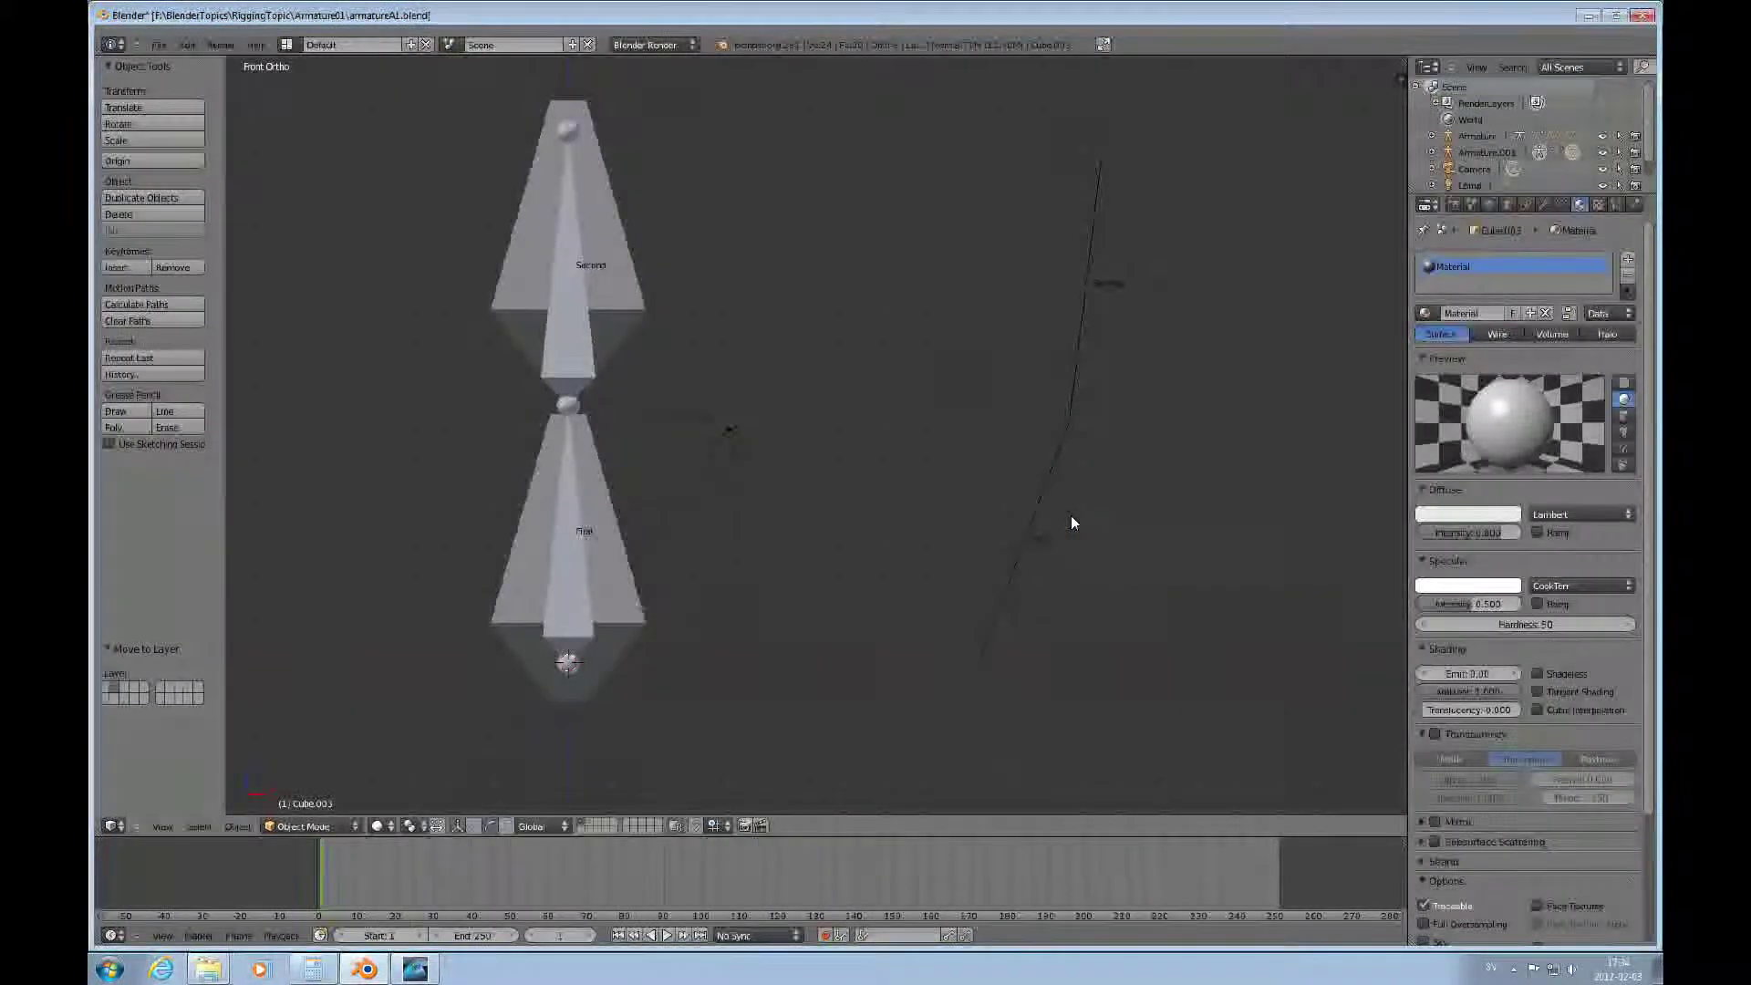
right_click(1054, 468)
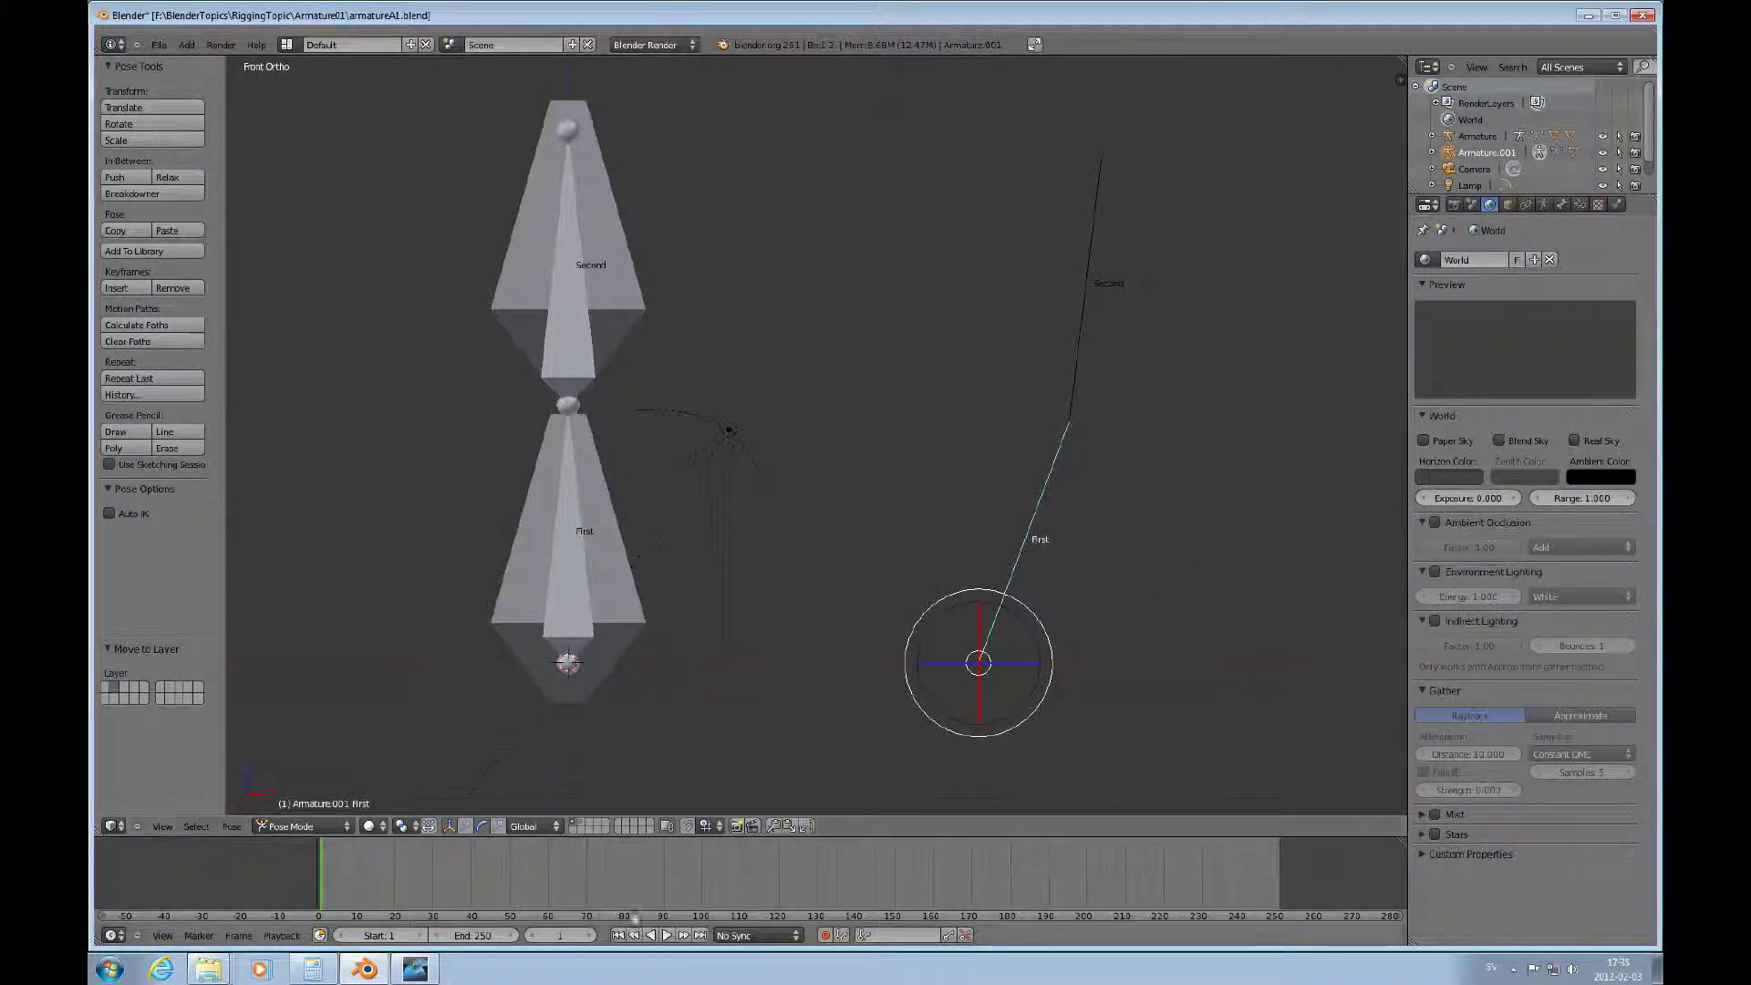
click(467, 826)
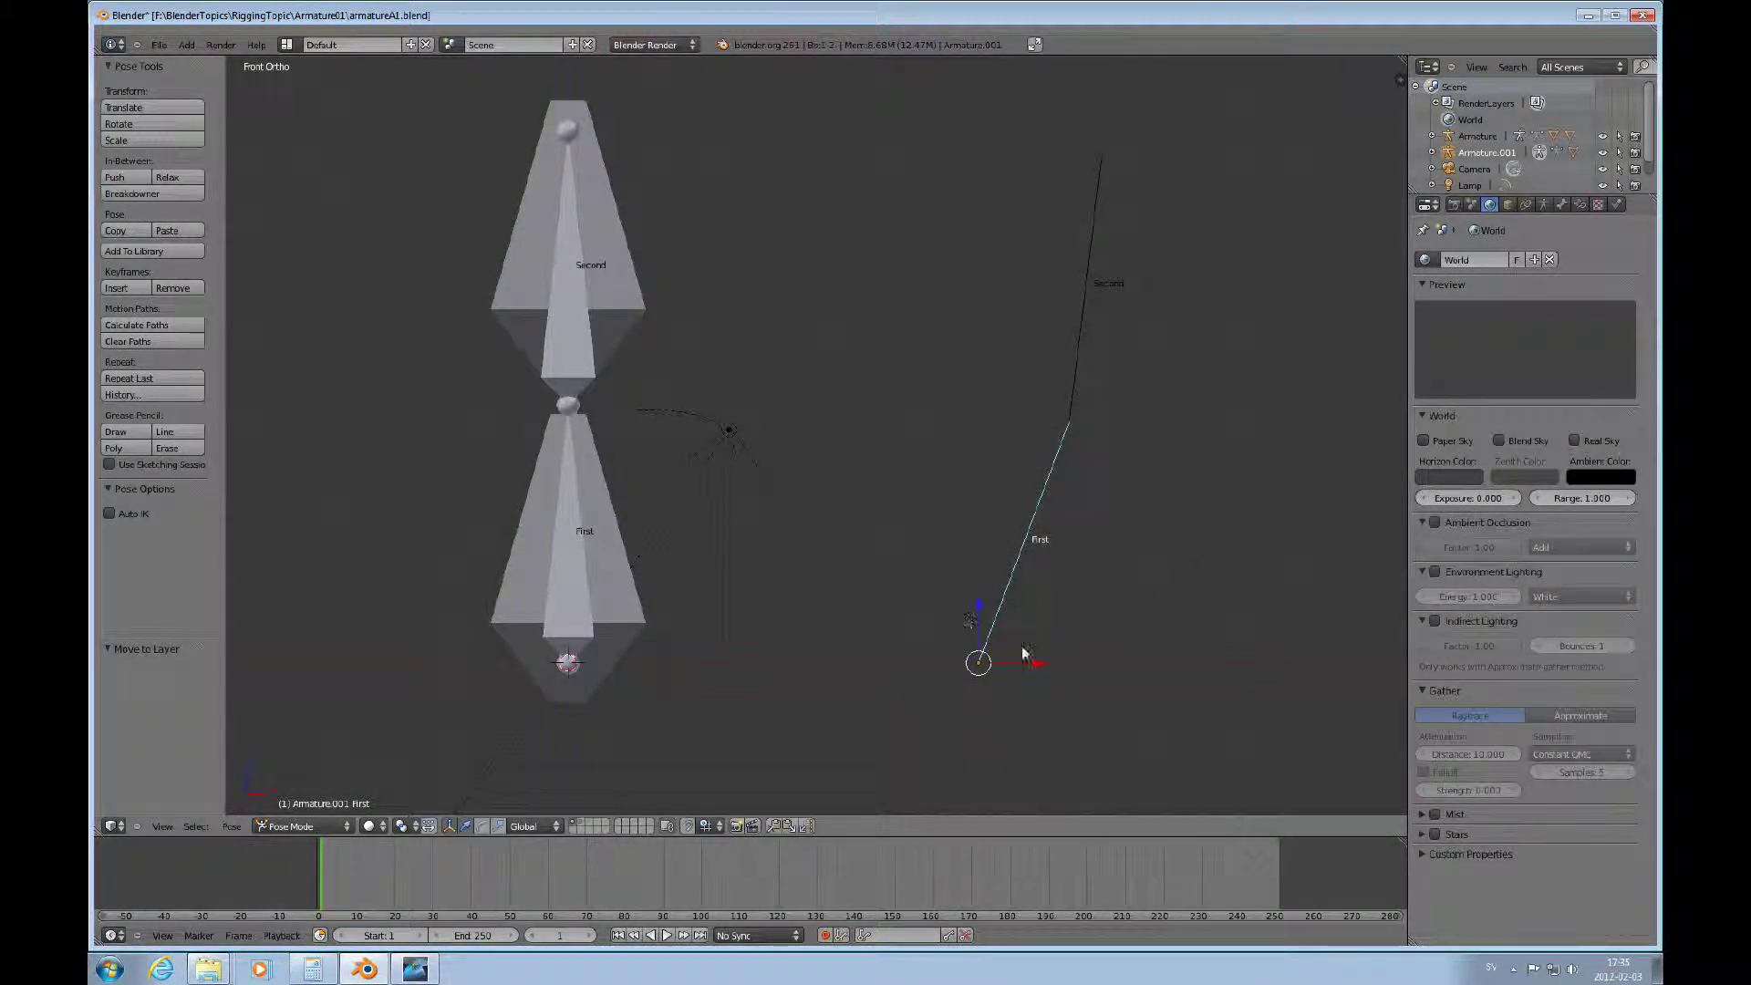
drag(1047, 673, 1248, 673)
click(1237, 619)
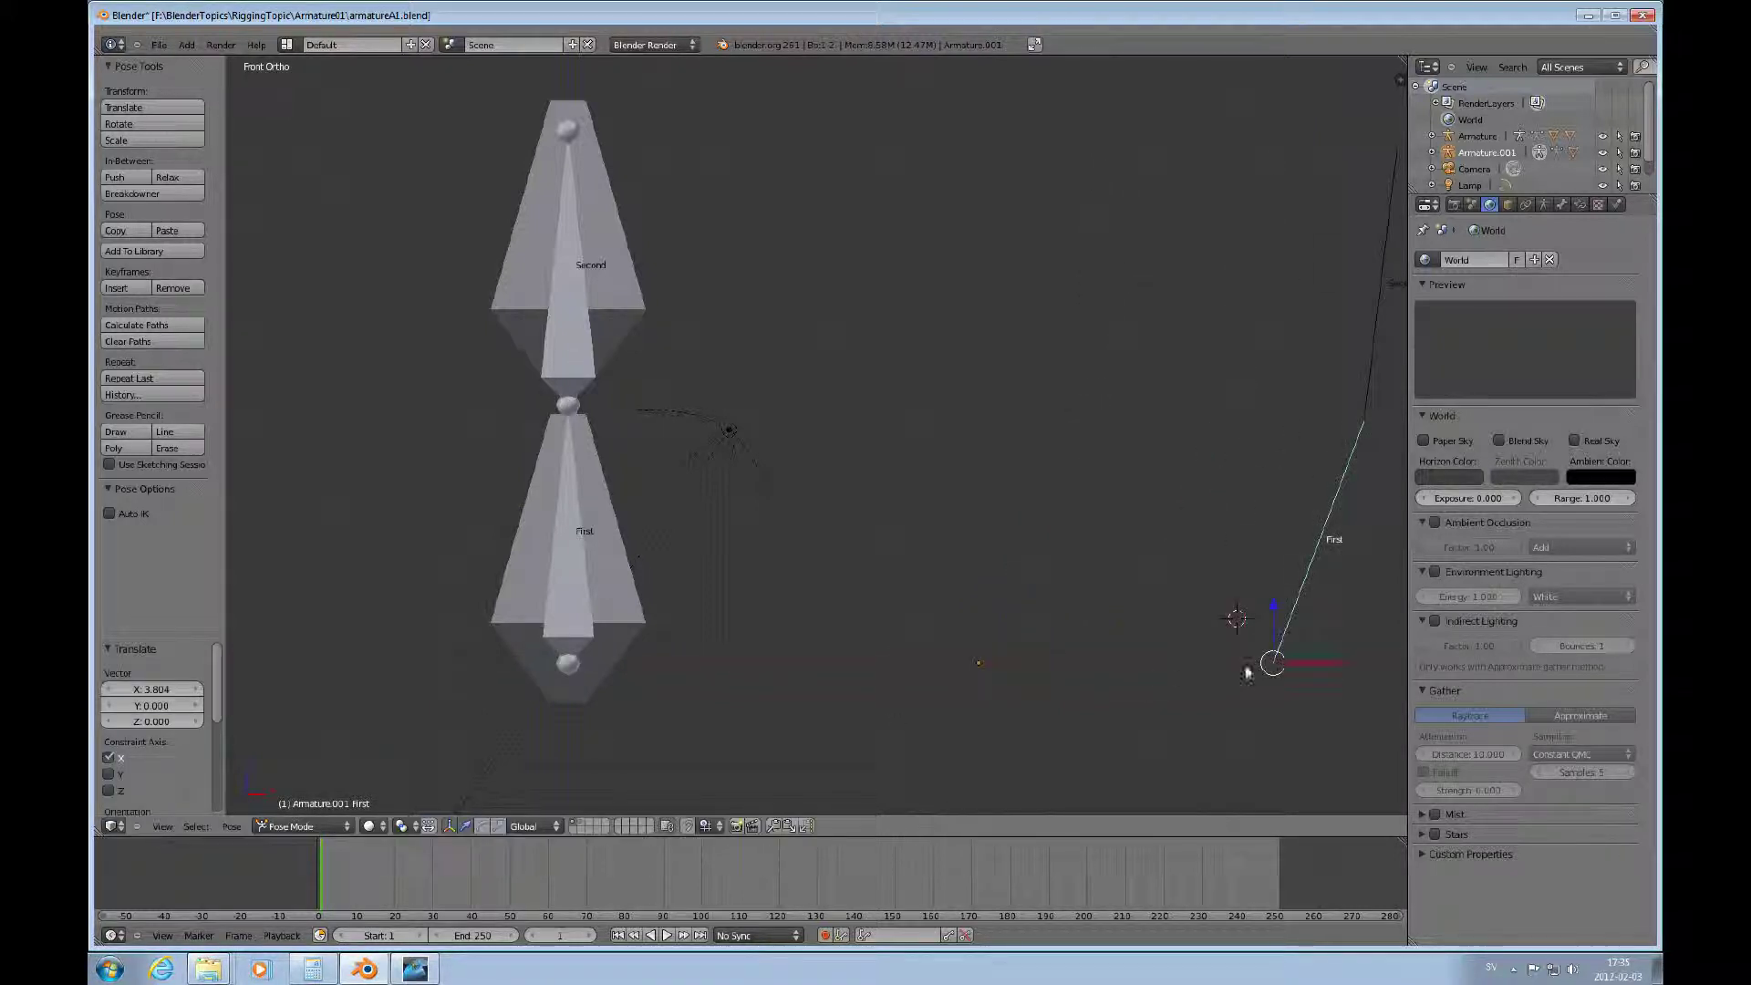
right_click(579, 648)
scroll(812, 555, up, 2)
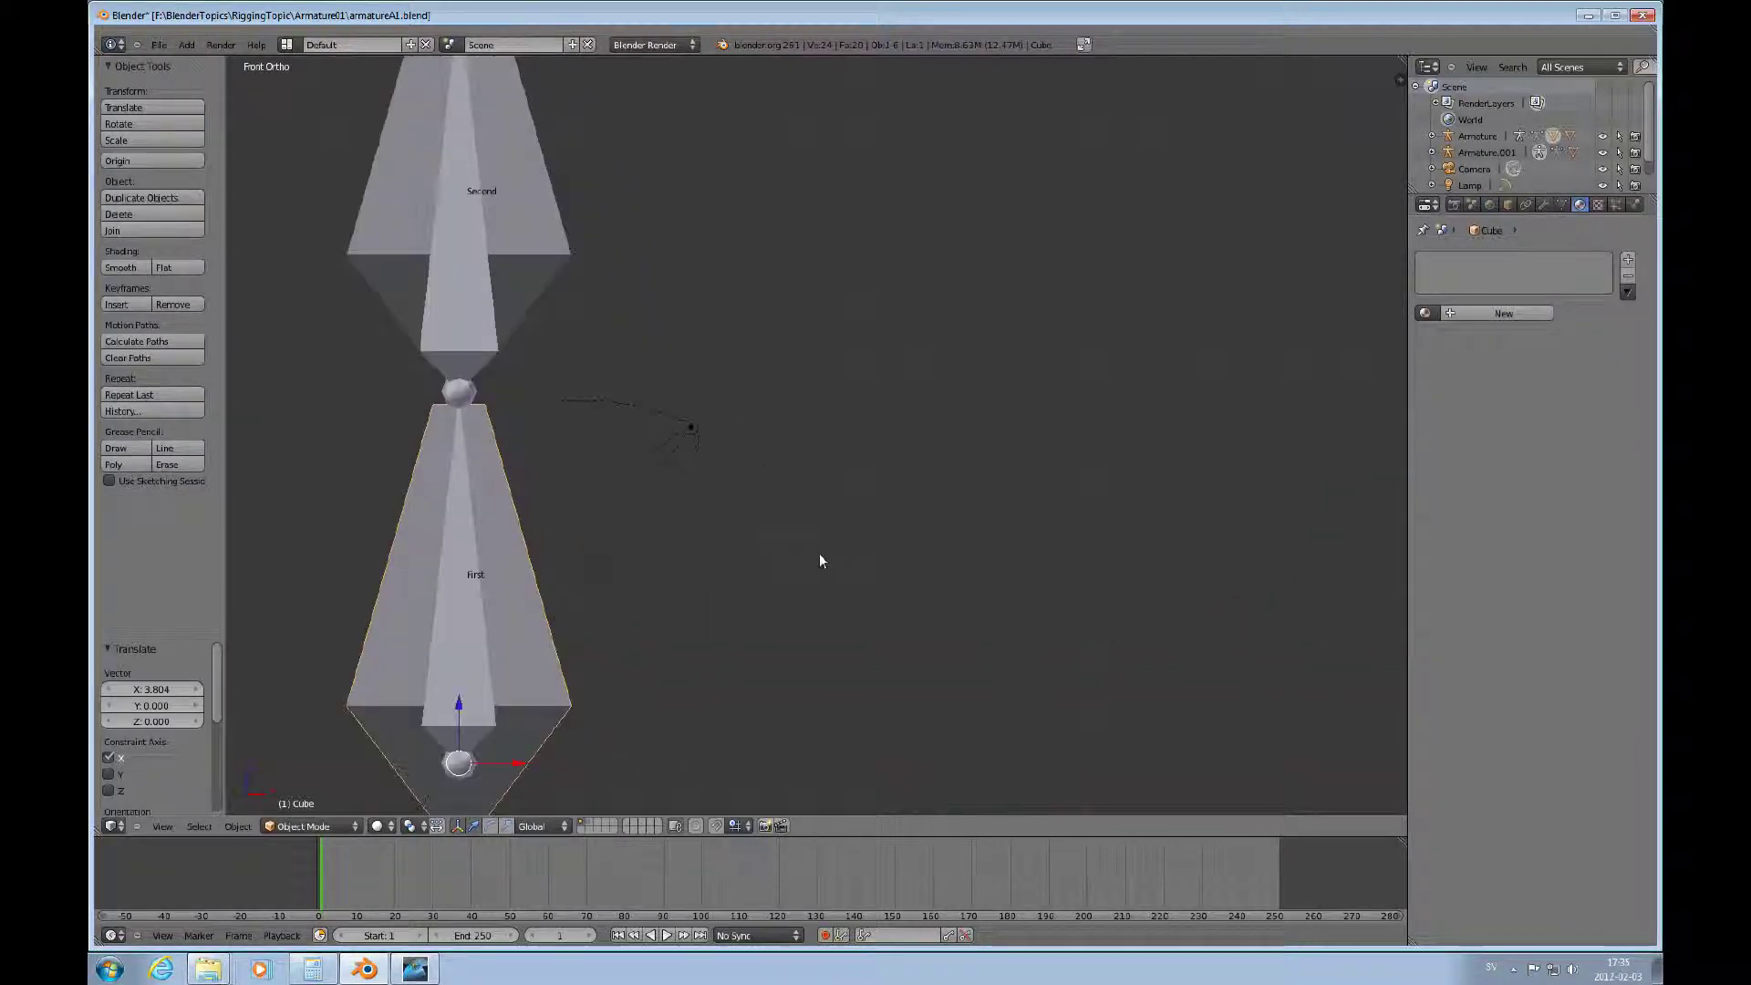
scroll(821, 560, down, 5)
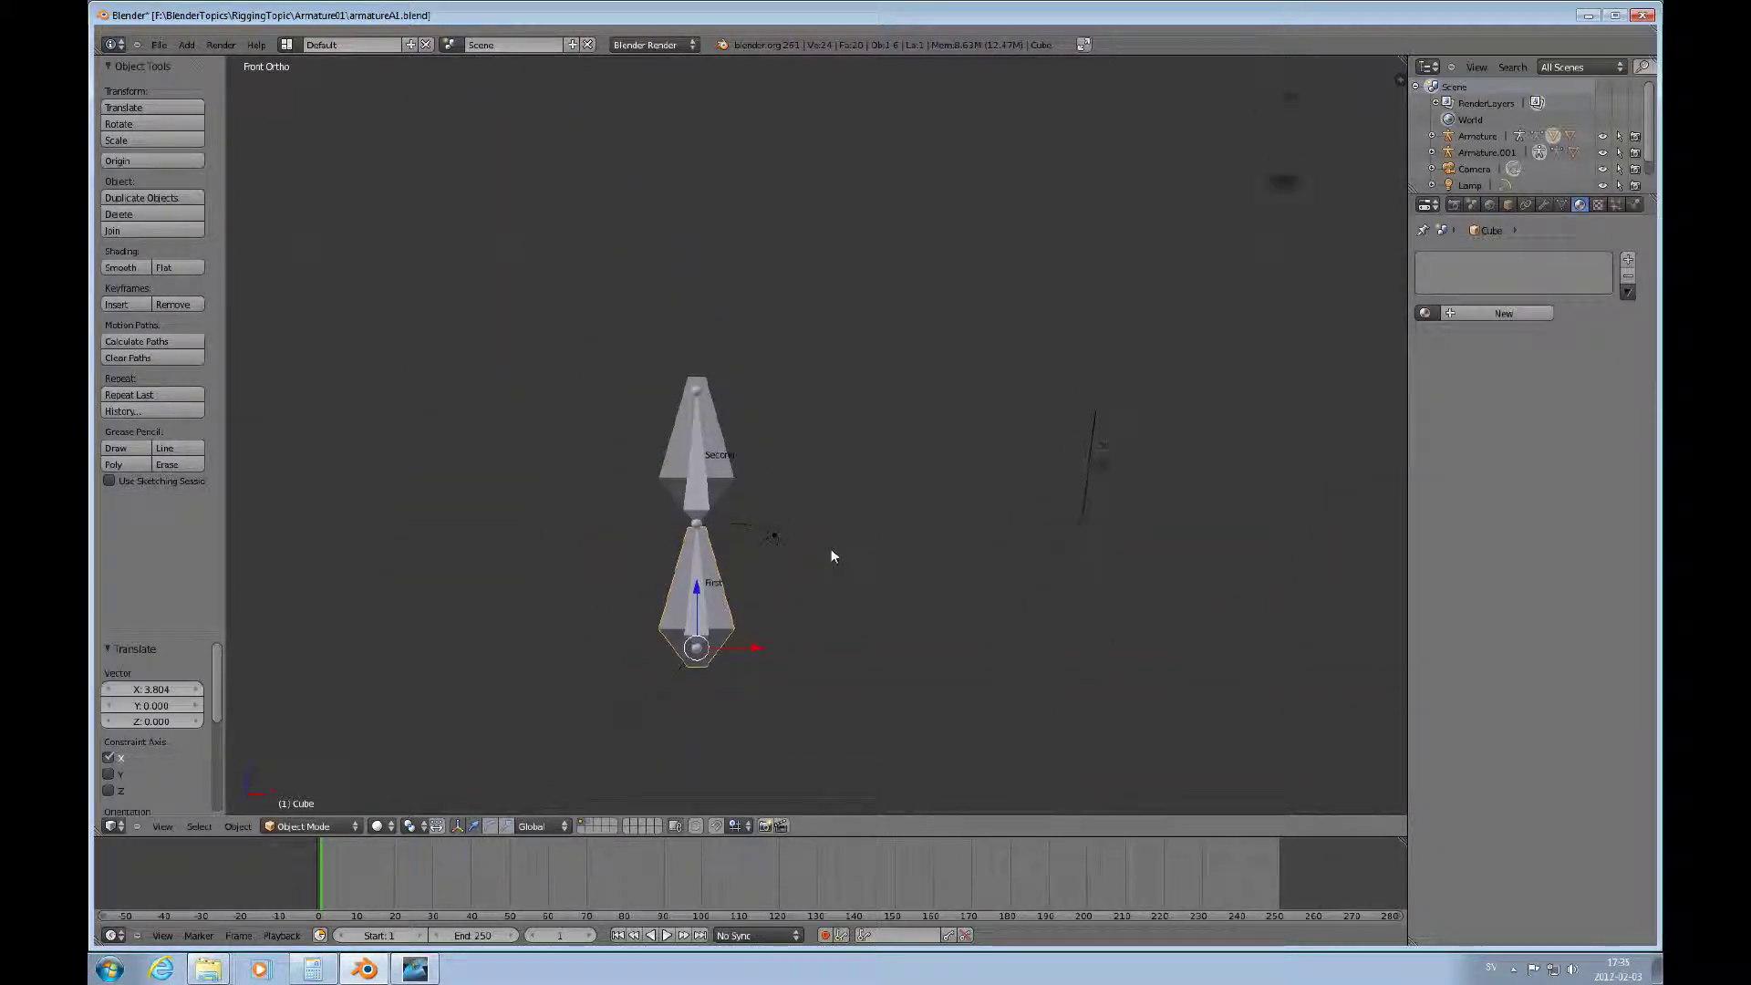
ctrl+scroll(830, 551, down, 3)
ctrl+scroll(832, 556, up, 10)
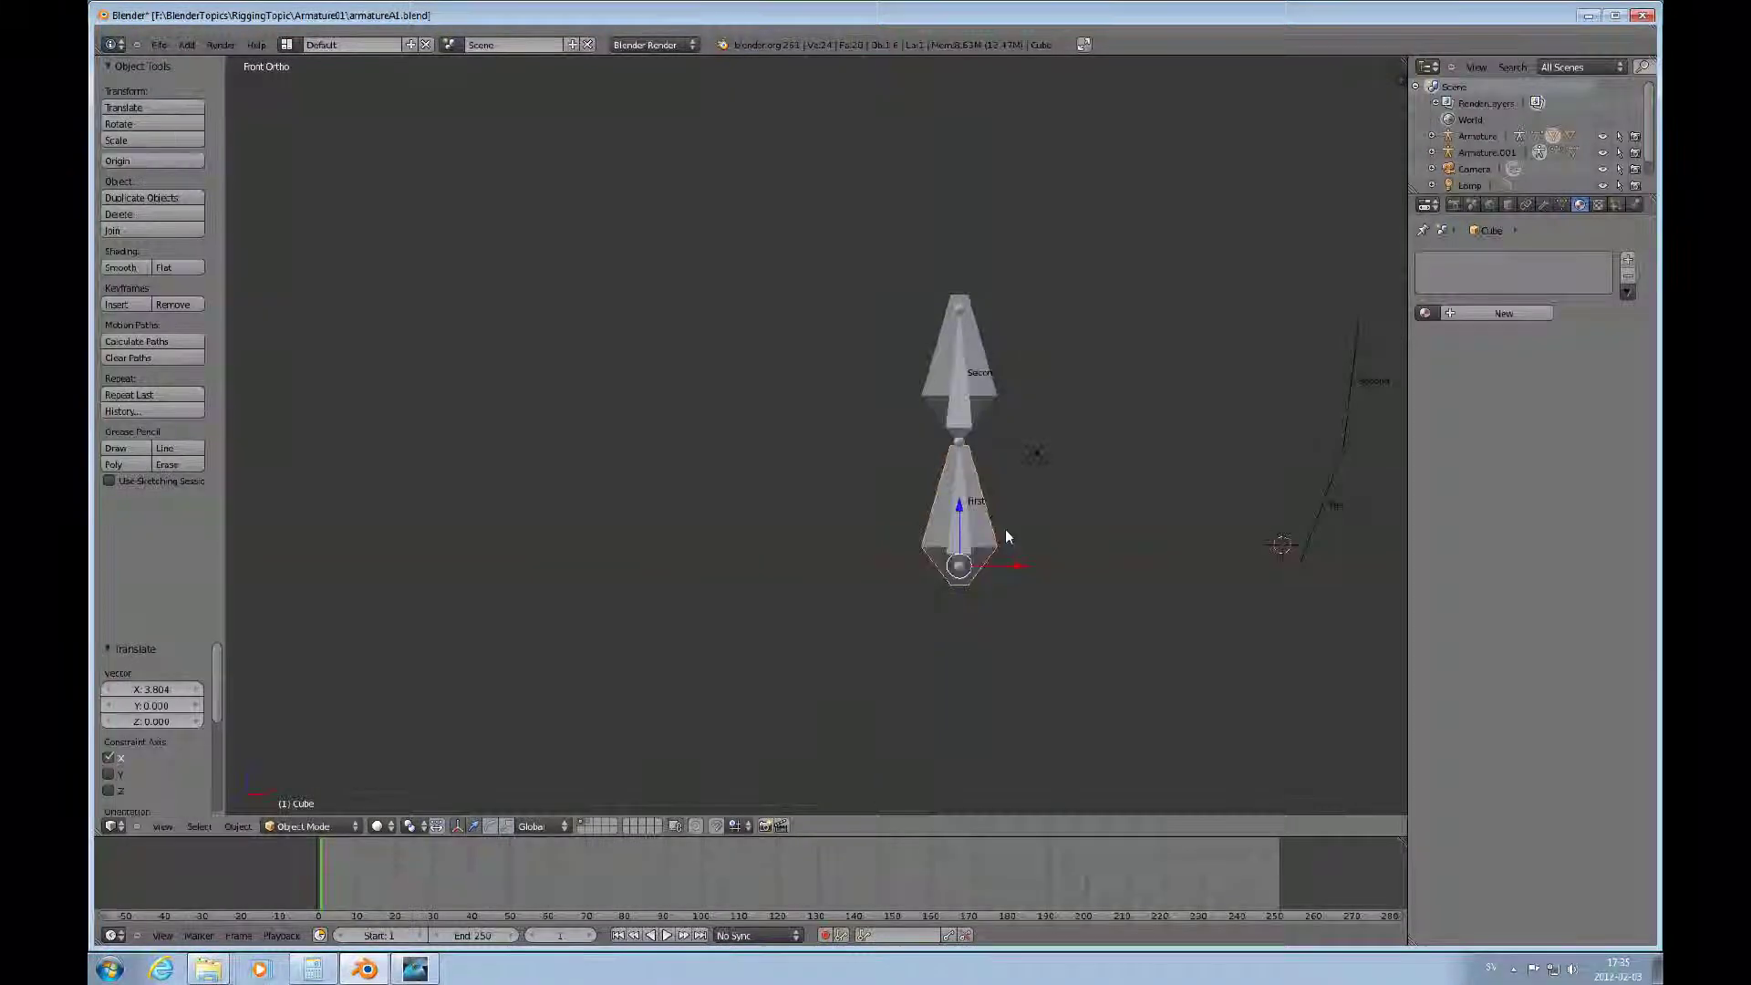
shift+scroll(1014, 528, up, 1)
ctrl+scroll(1038, 533, down, 1)
scroll(1019, 569, up, 4)
scroll(1034, 529, up, 2)
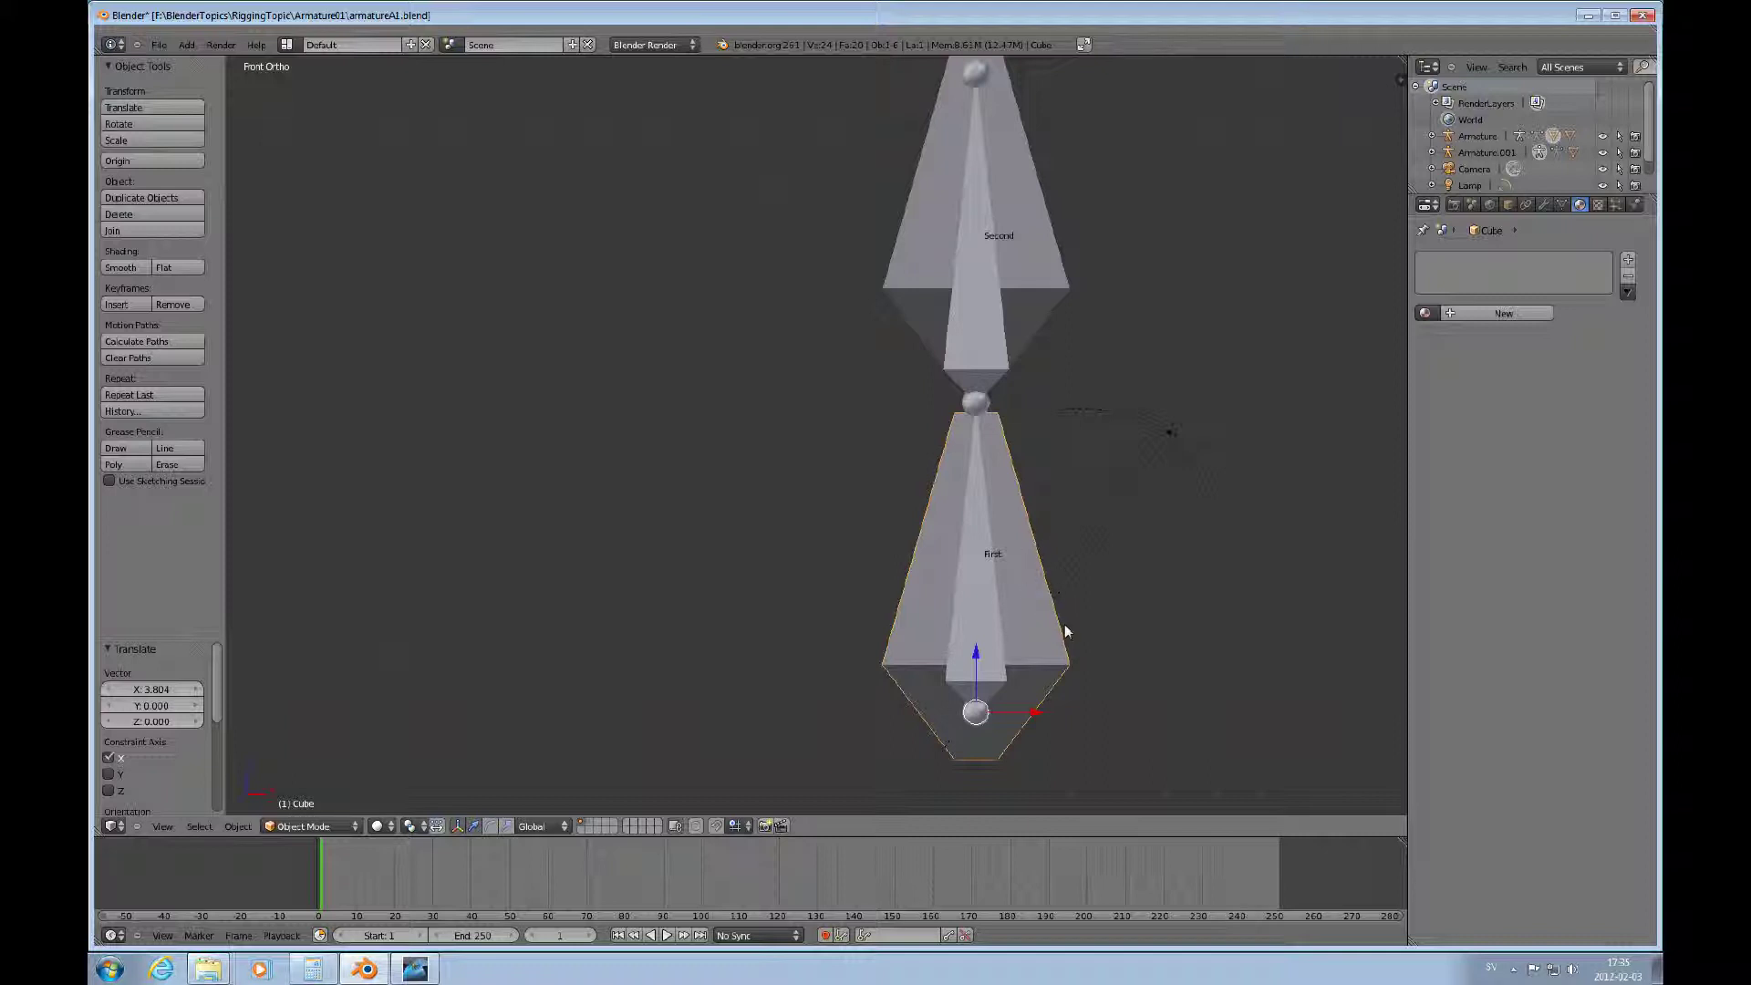
key(g)
click(1039, 371)
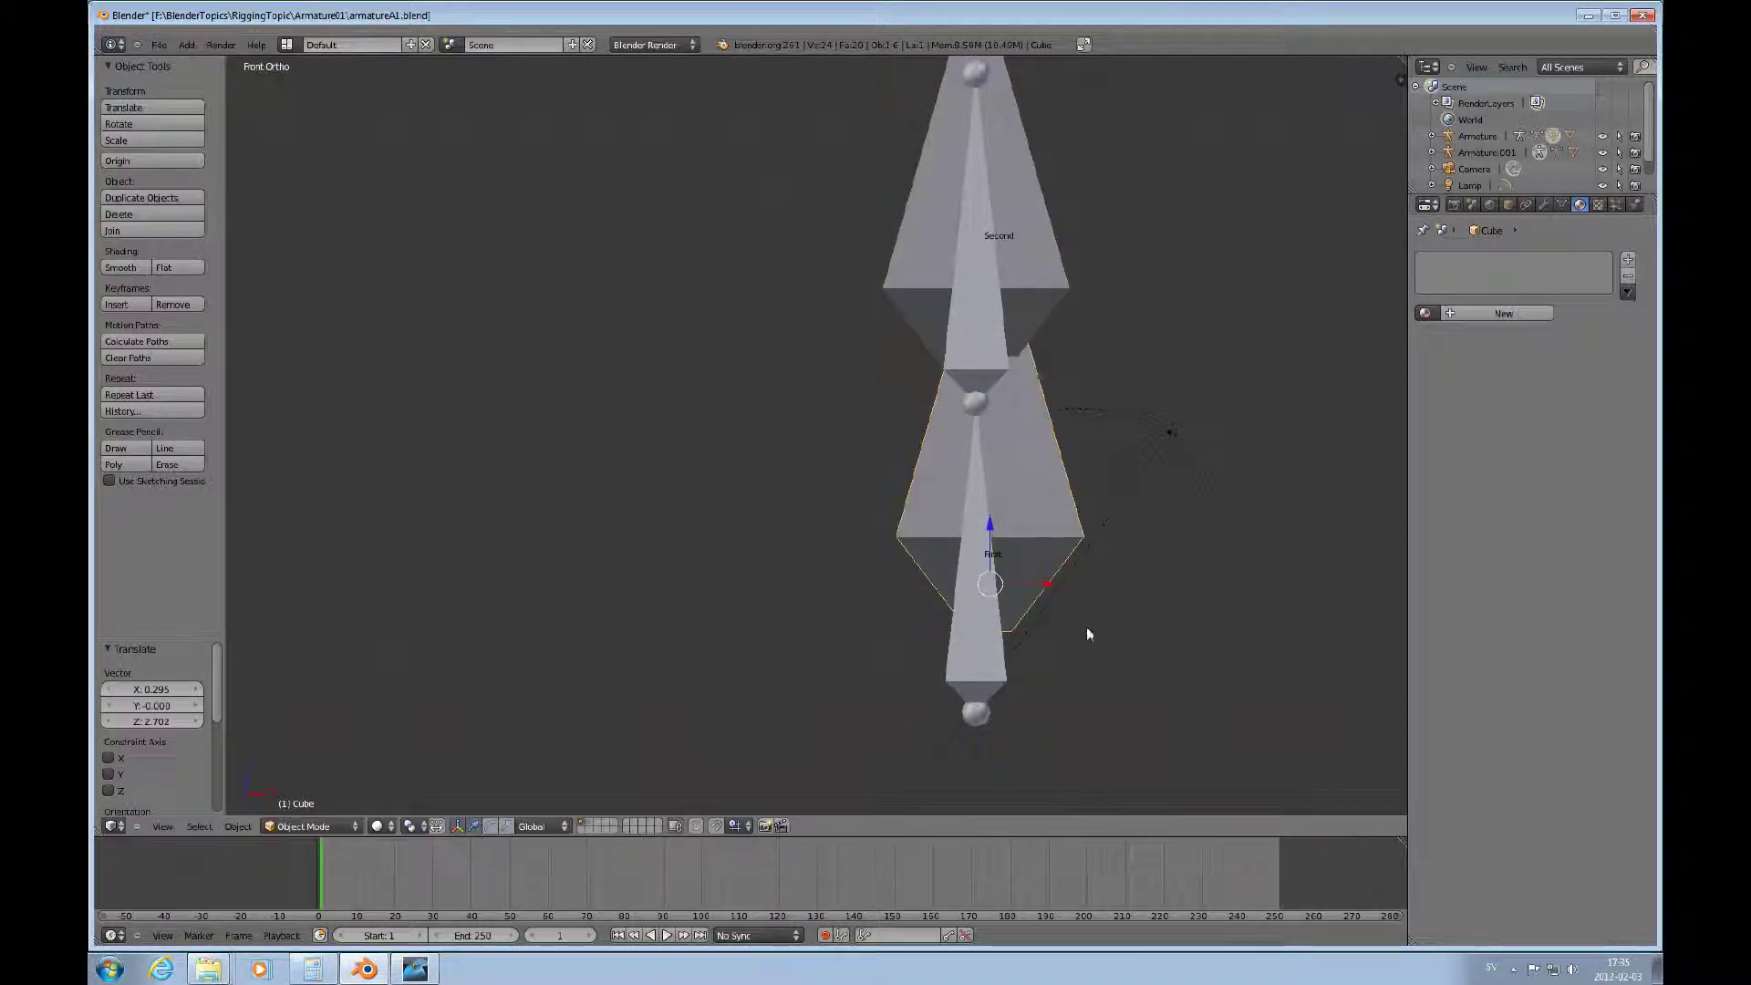
key(ctrl+z)
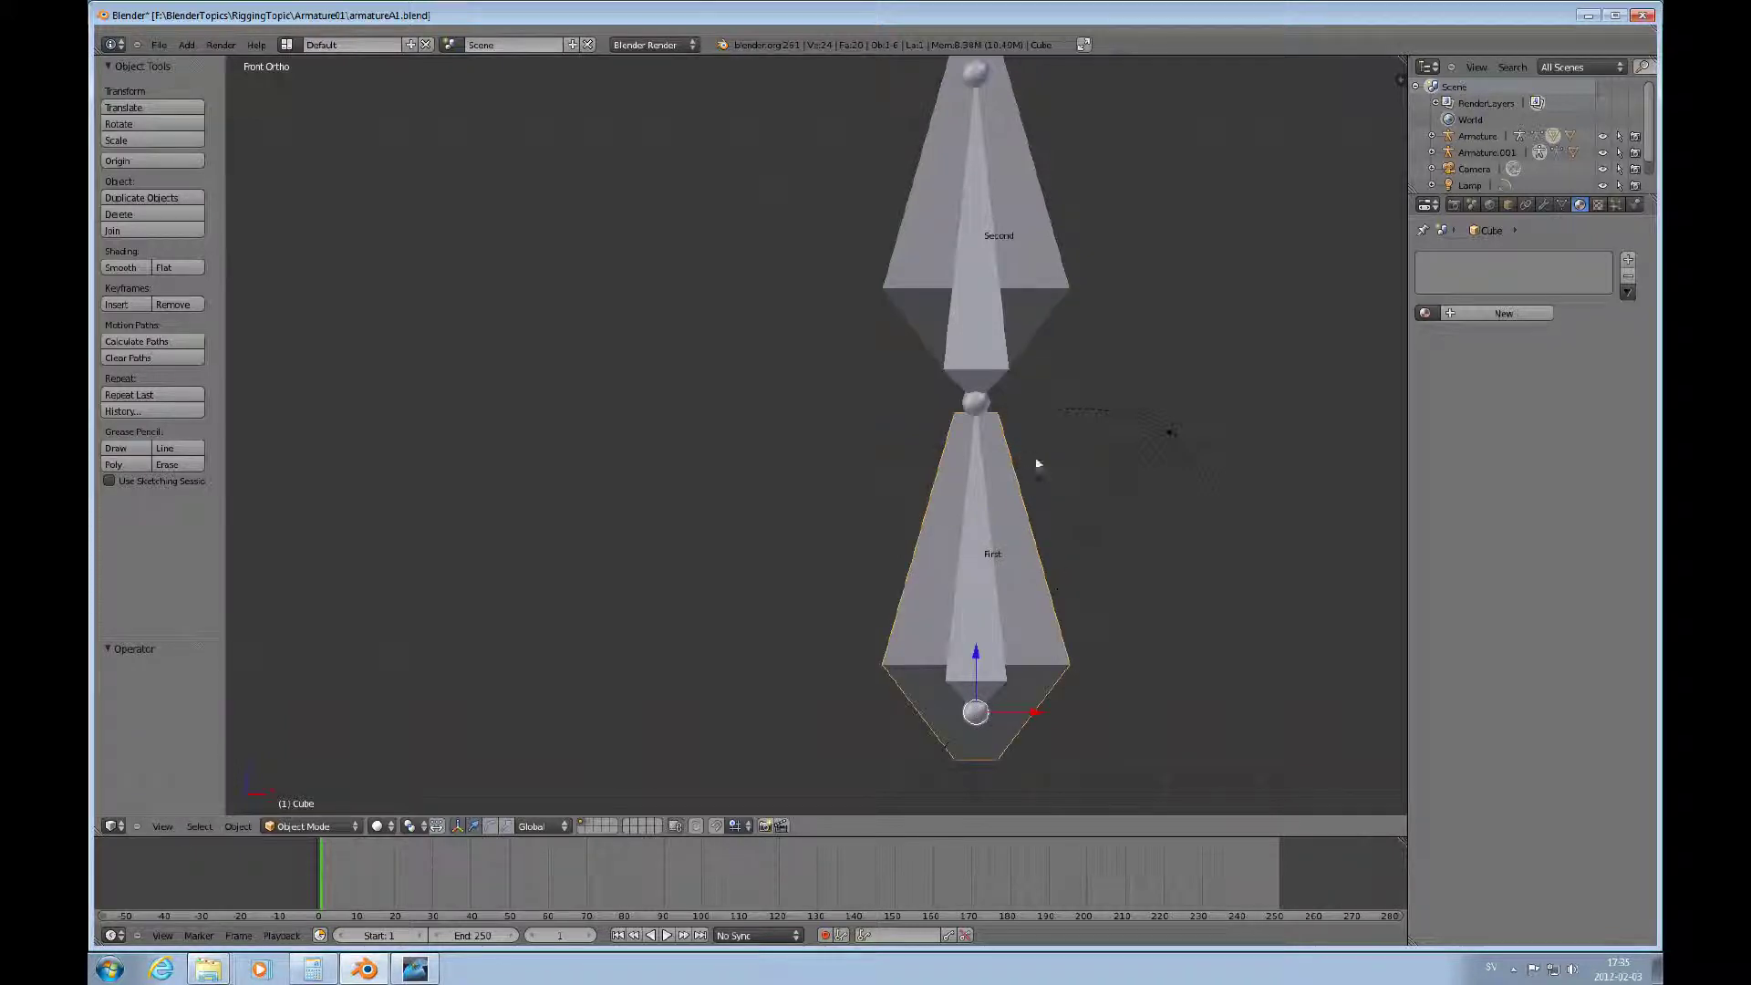
Put the left armature in Pose Mode with First selected, rotate manipulator on, showing Pose Position.
right_click(976, 527)
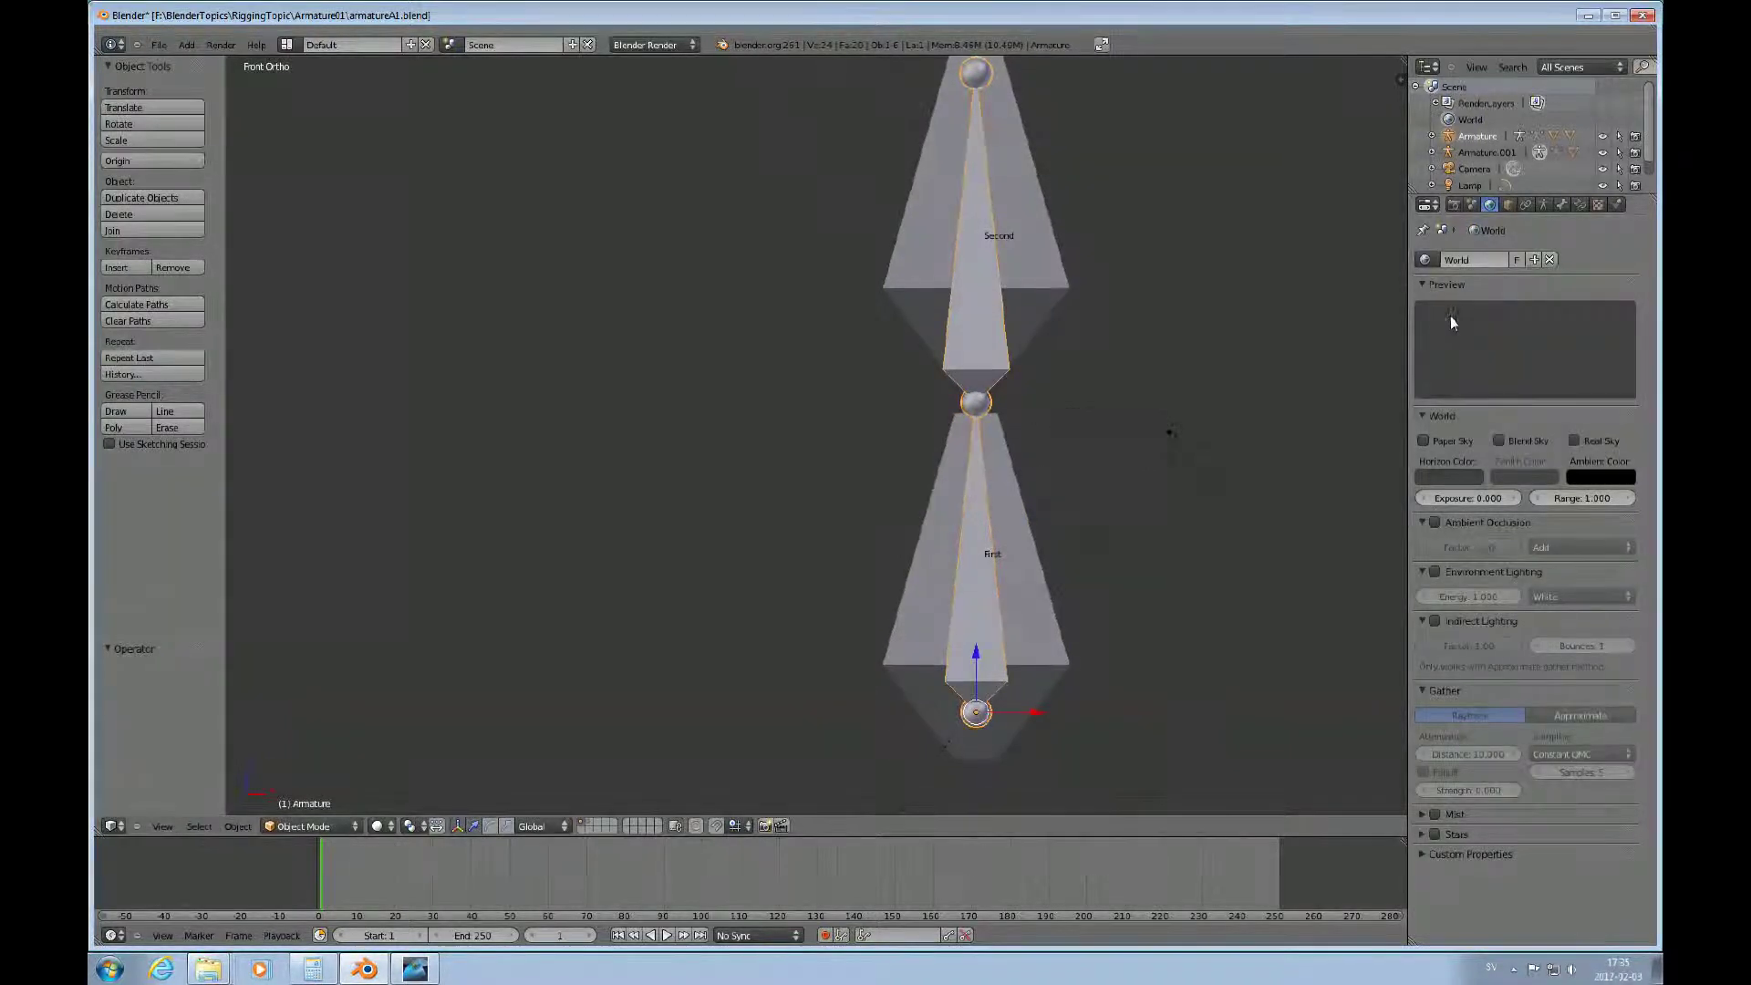
click(1562, 204)
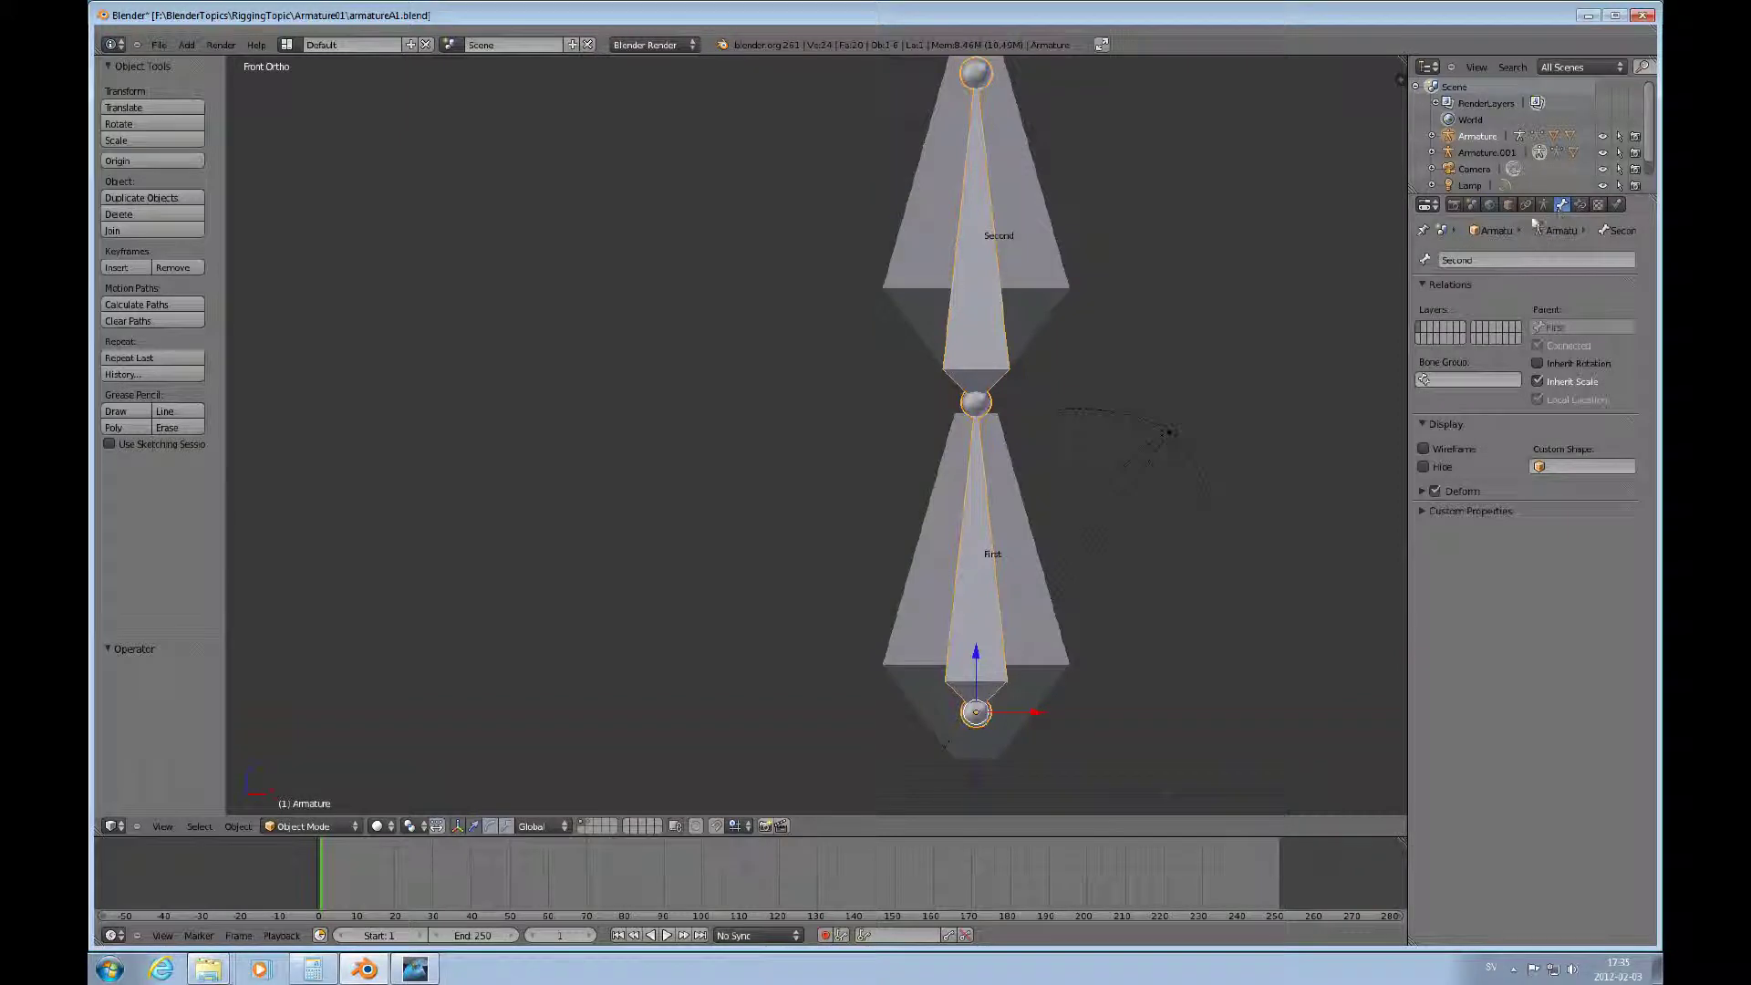
click(307, 827)
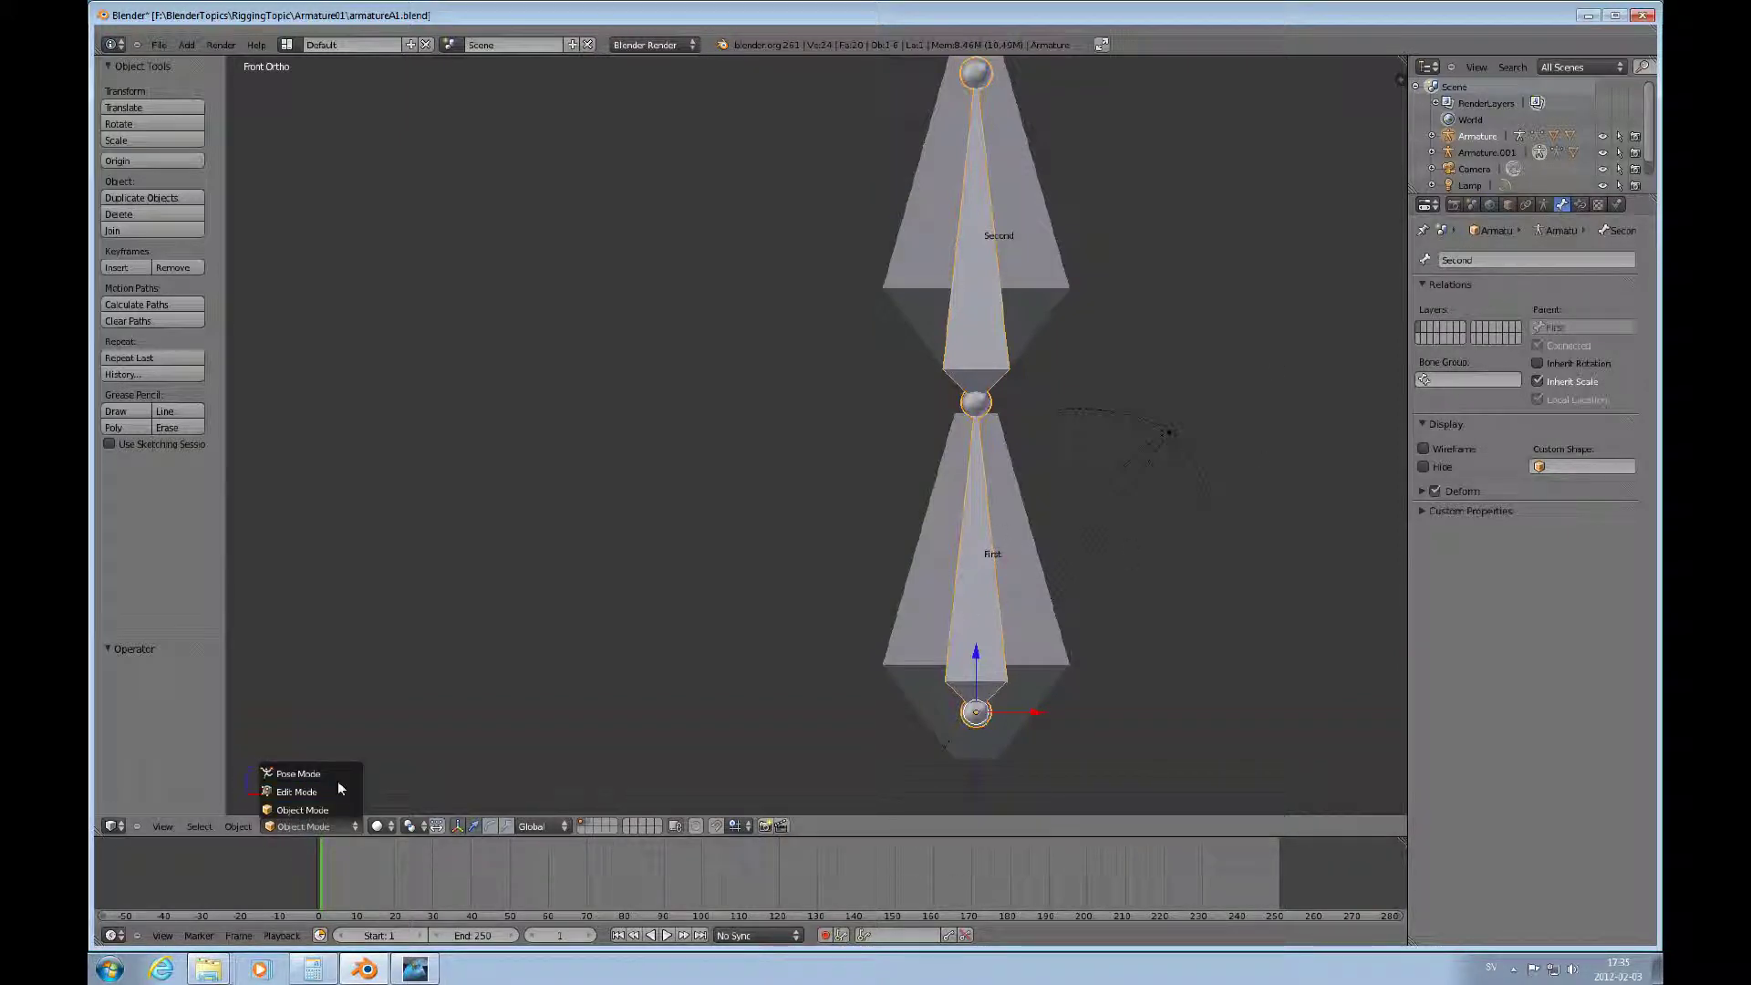
click(297, 774)
right_click(965, 697)
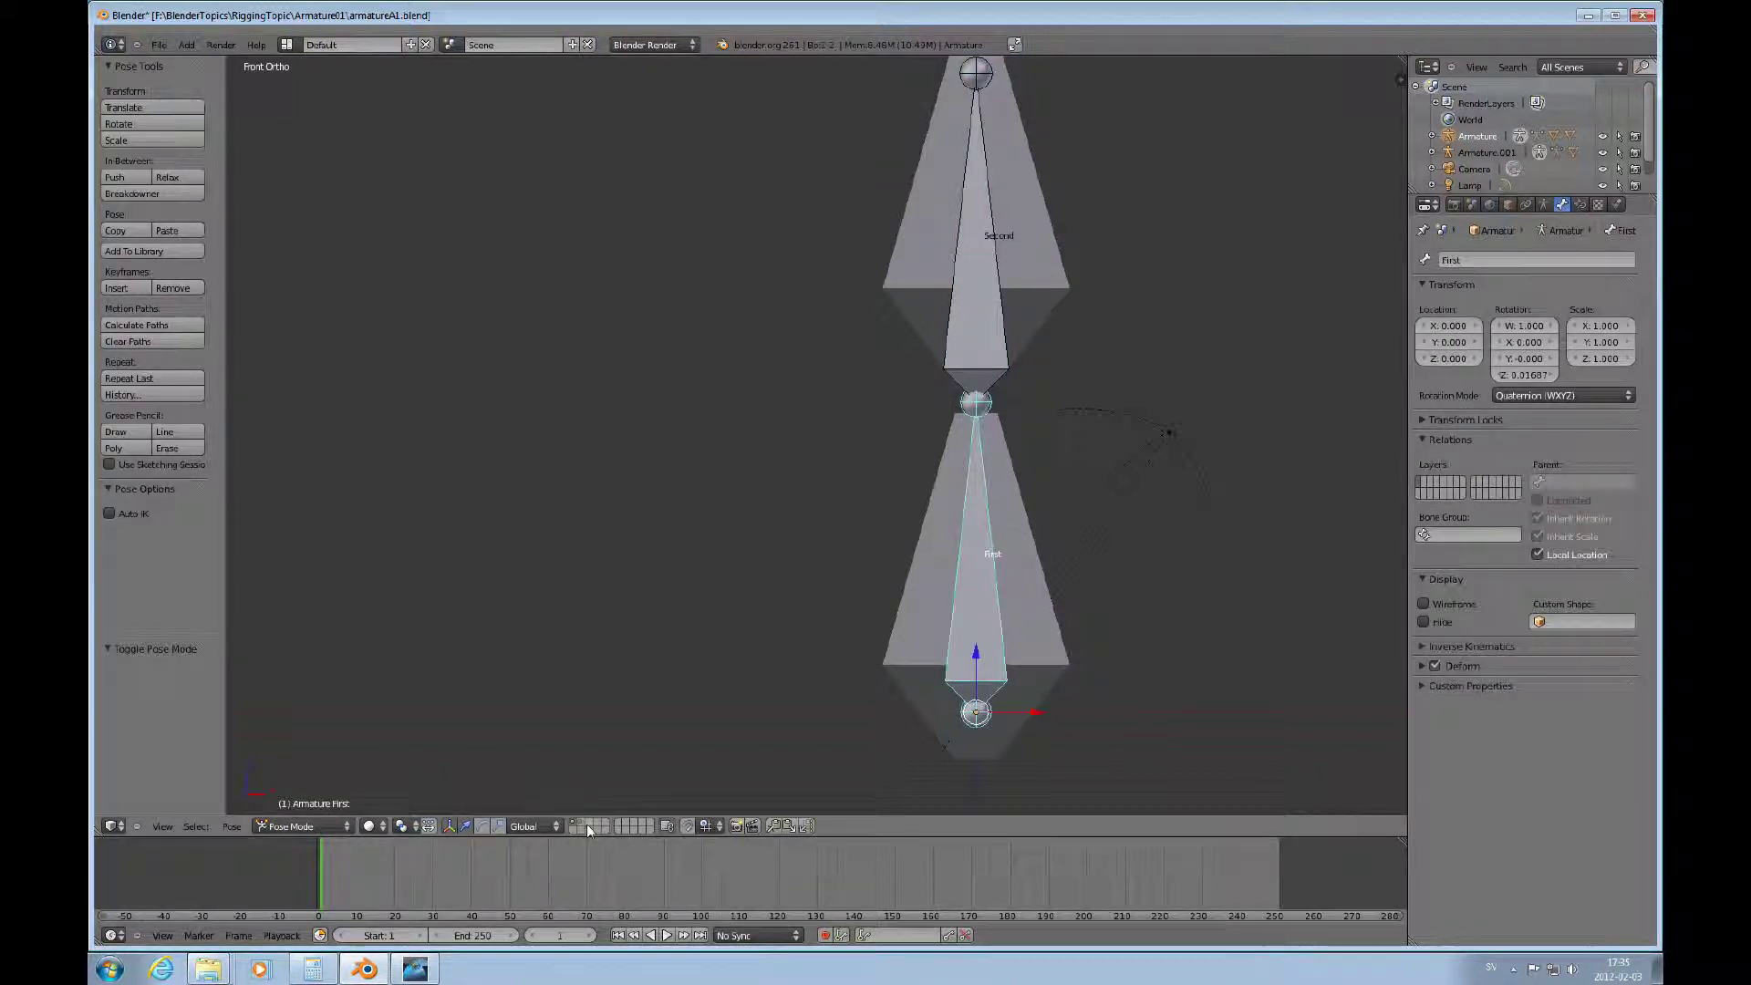
click(481, 828)
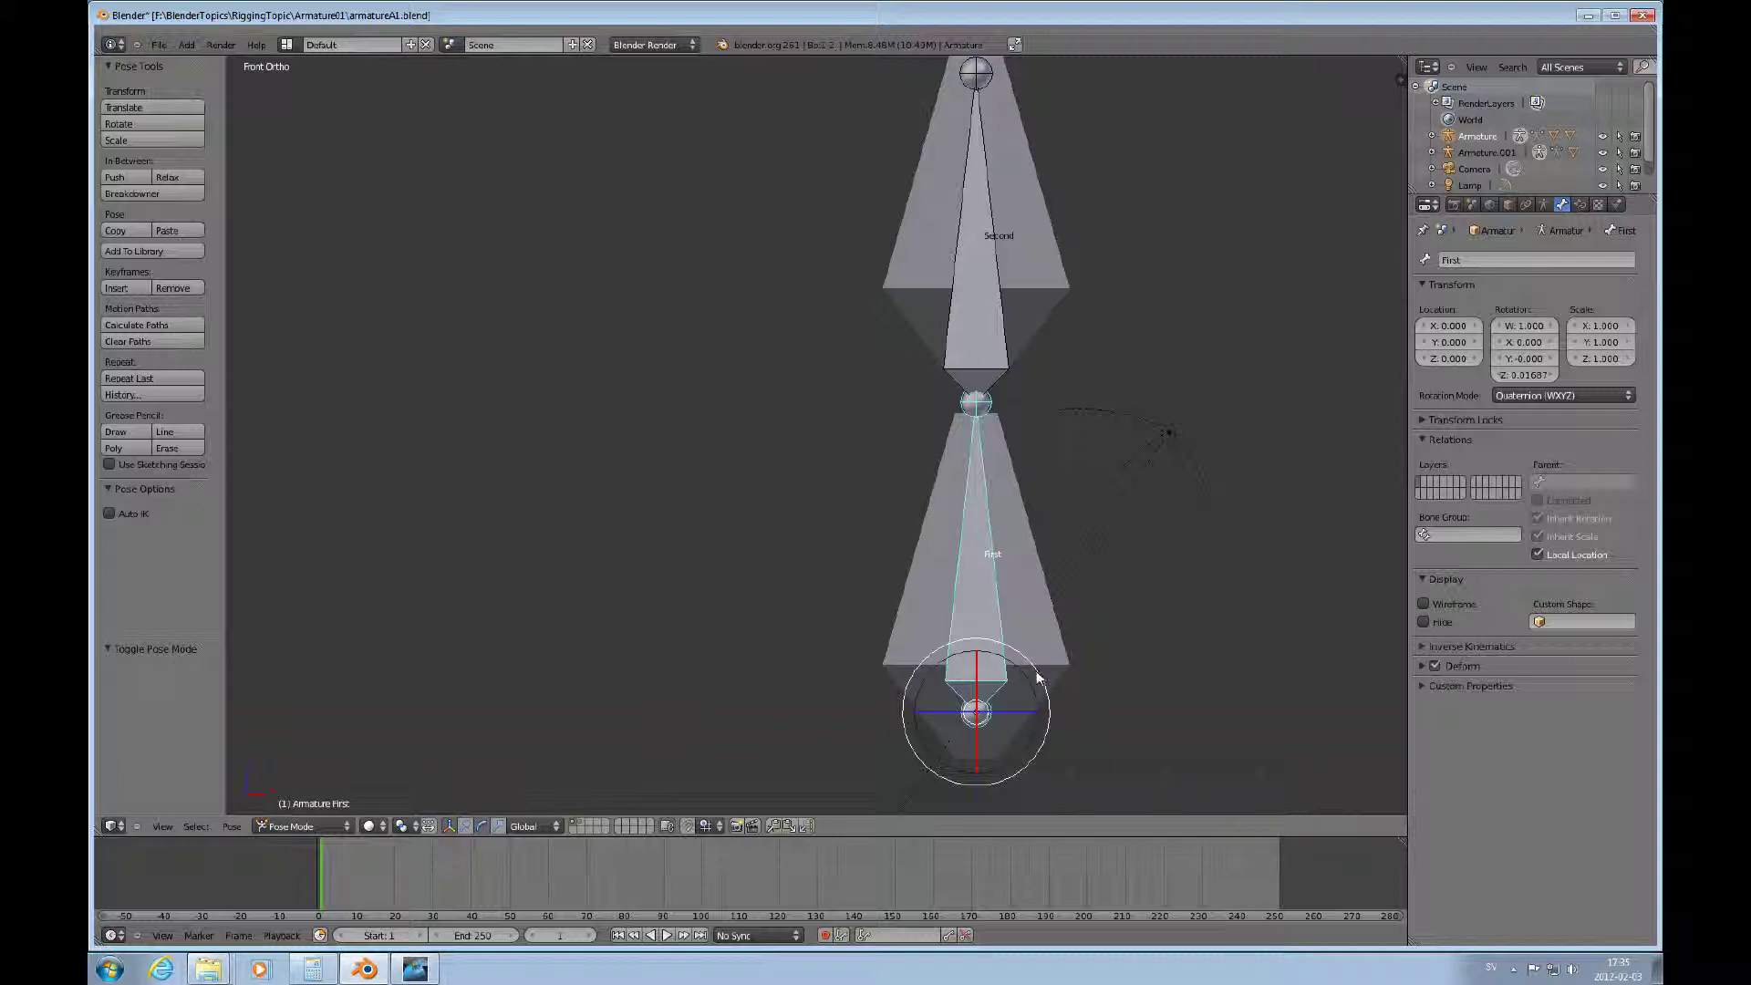
click(1543, 204)
click(1482, 309)
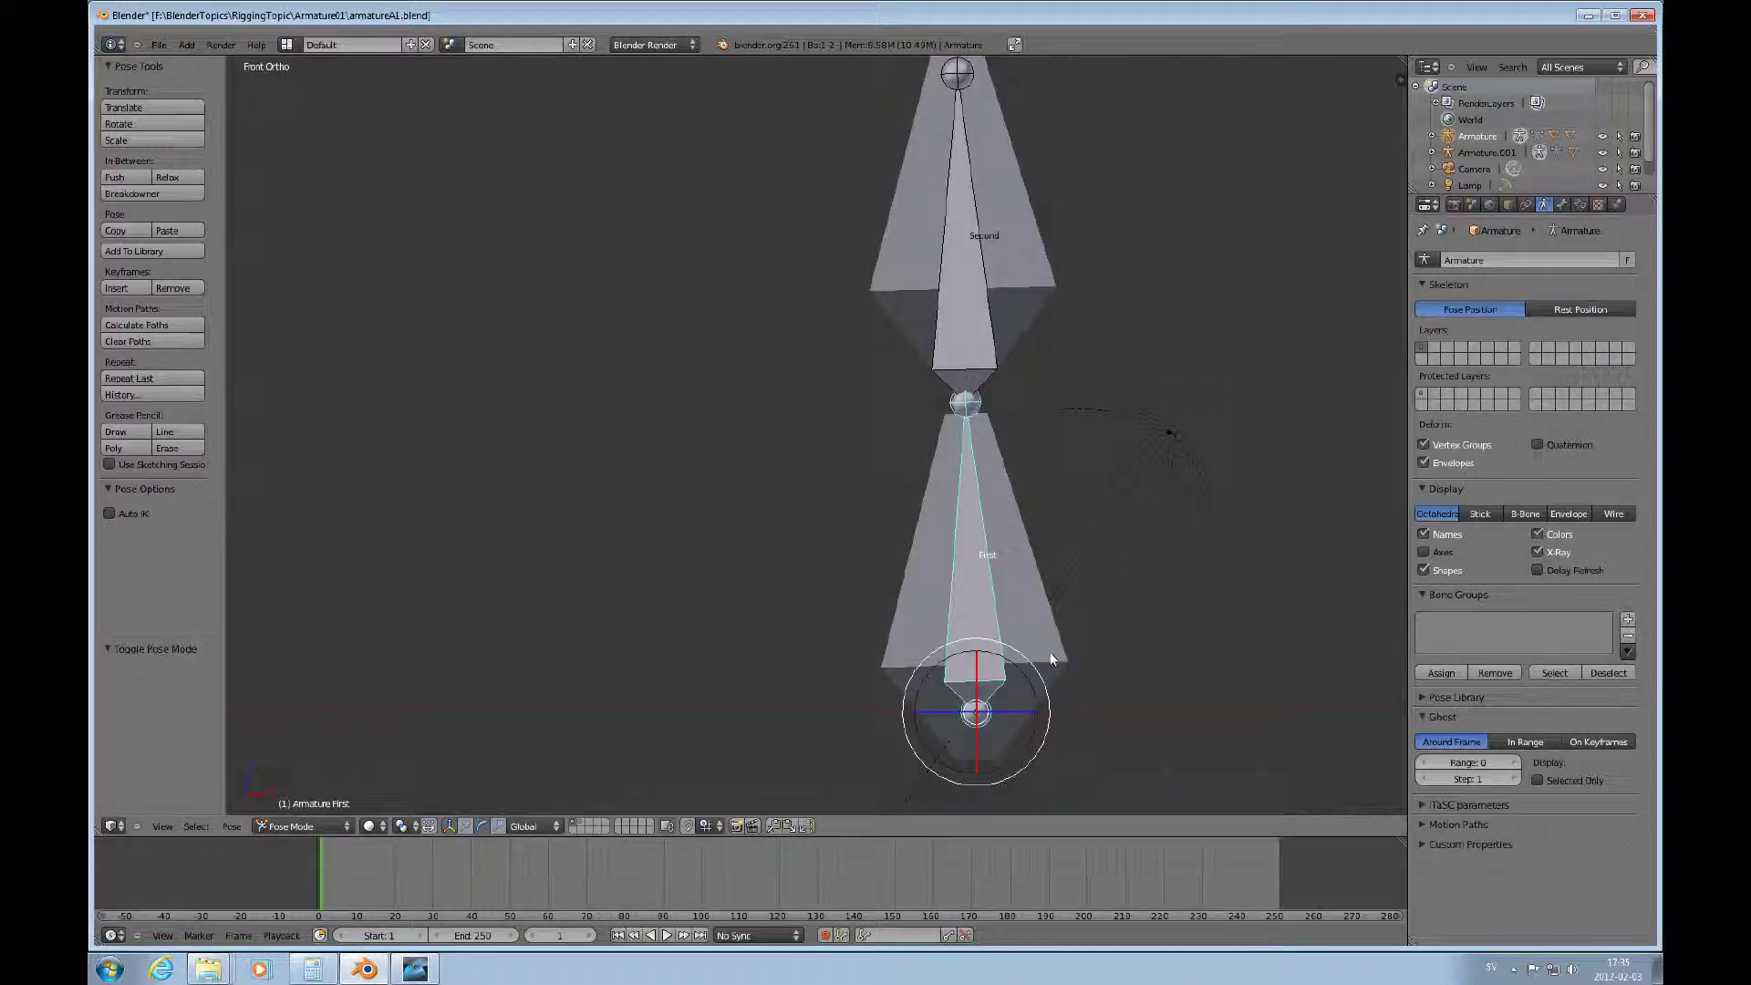
Turn off Inherit Rotation for bone Second in its Bone properties.
drag(1035, 684, 983, 653)
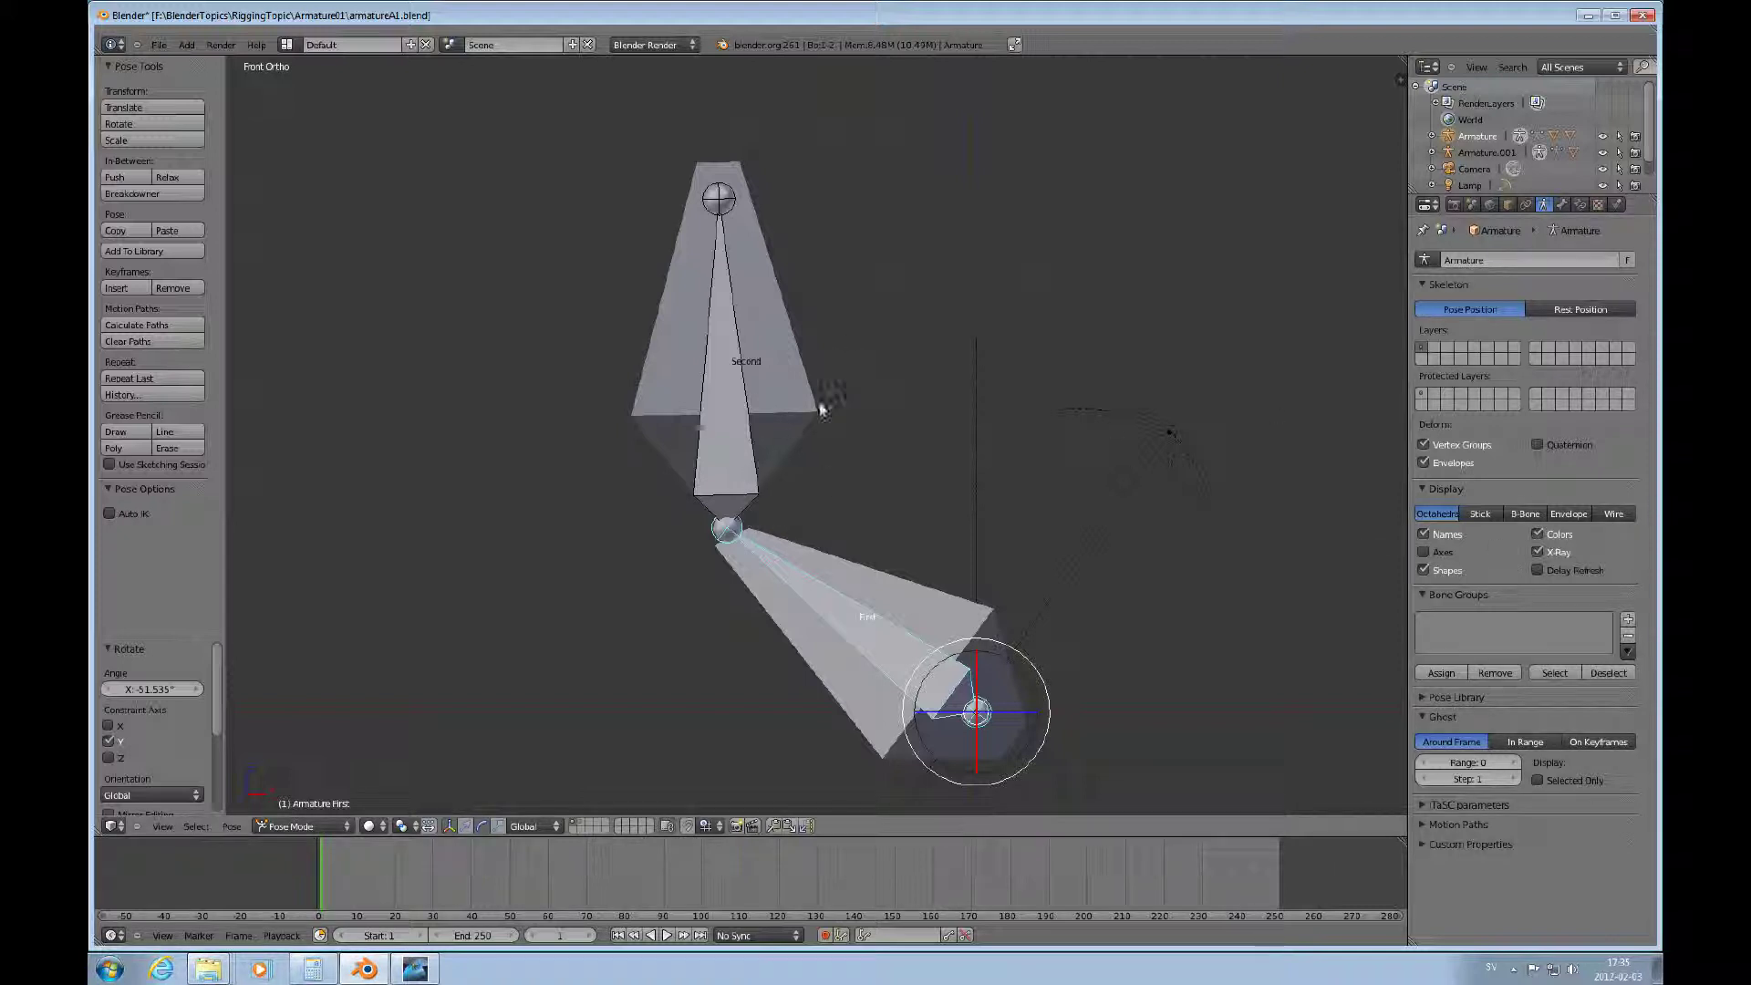
right_click(719, 424)
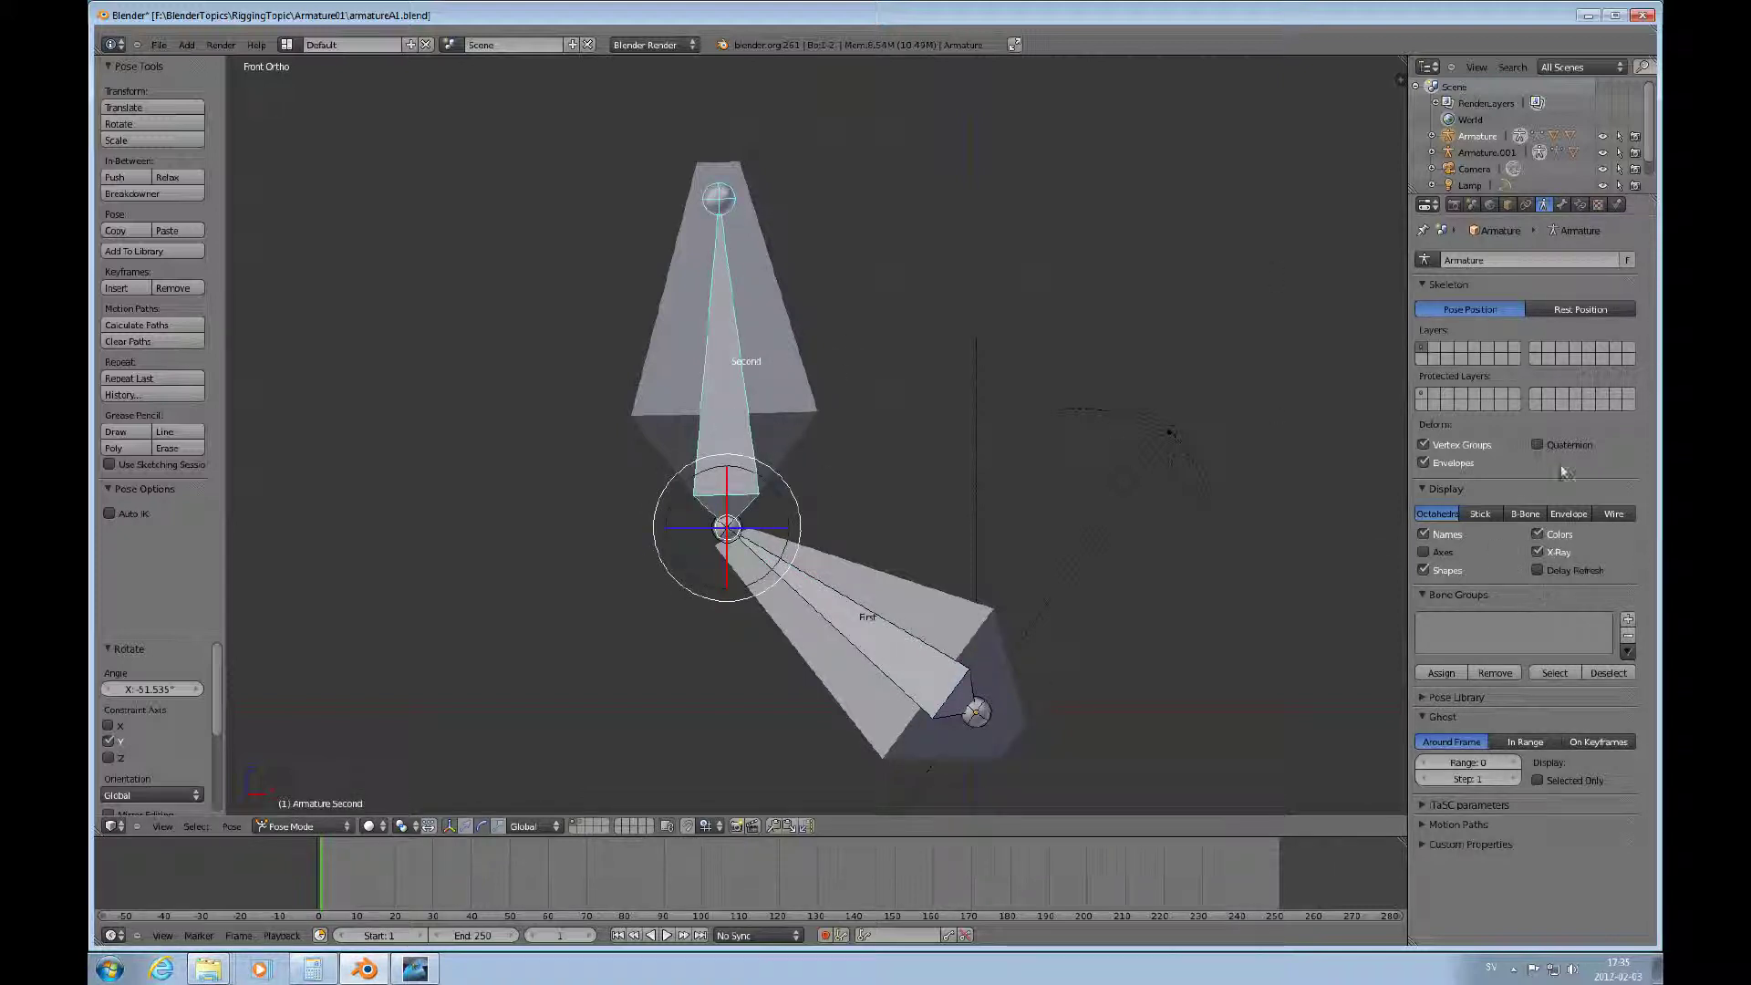
click(1561, 205)
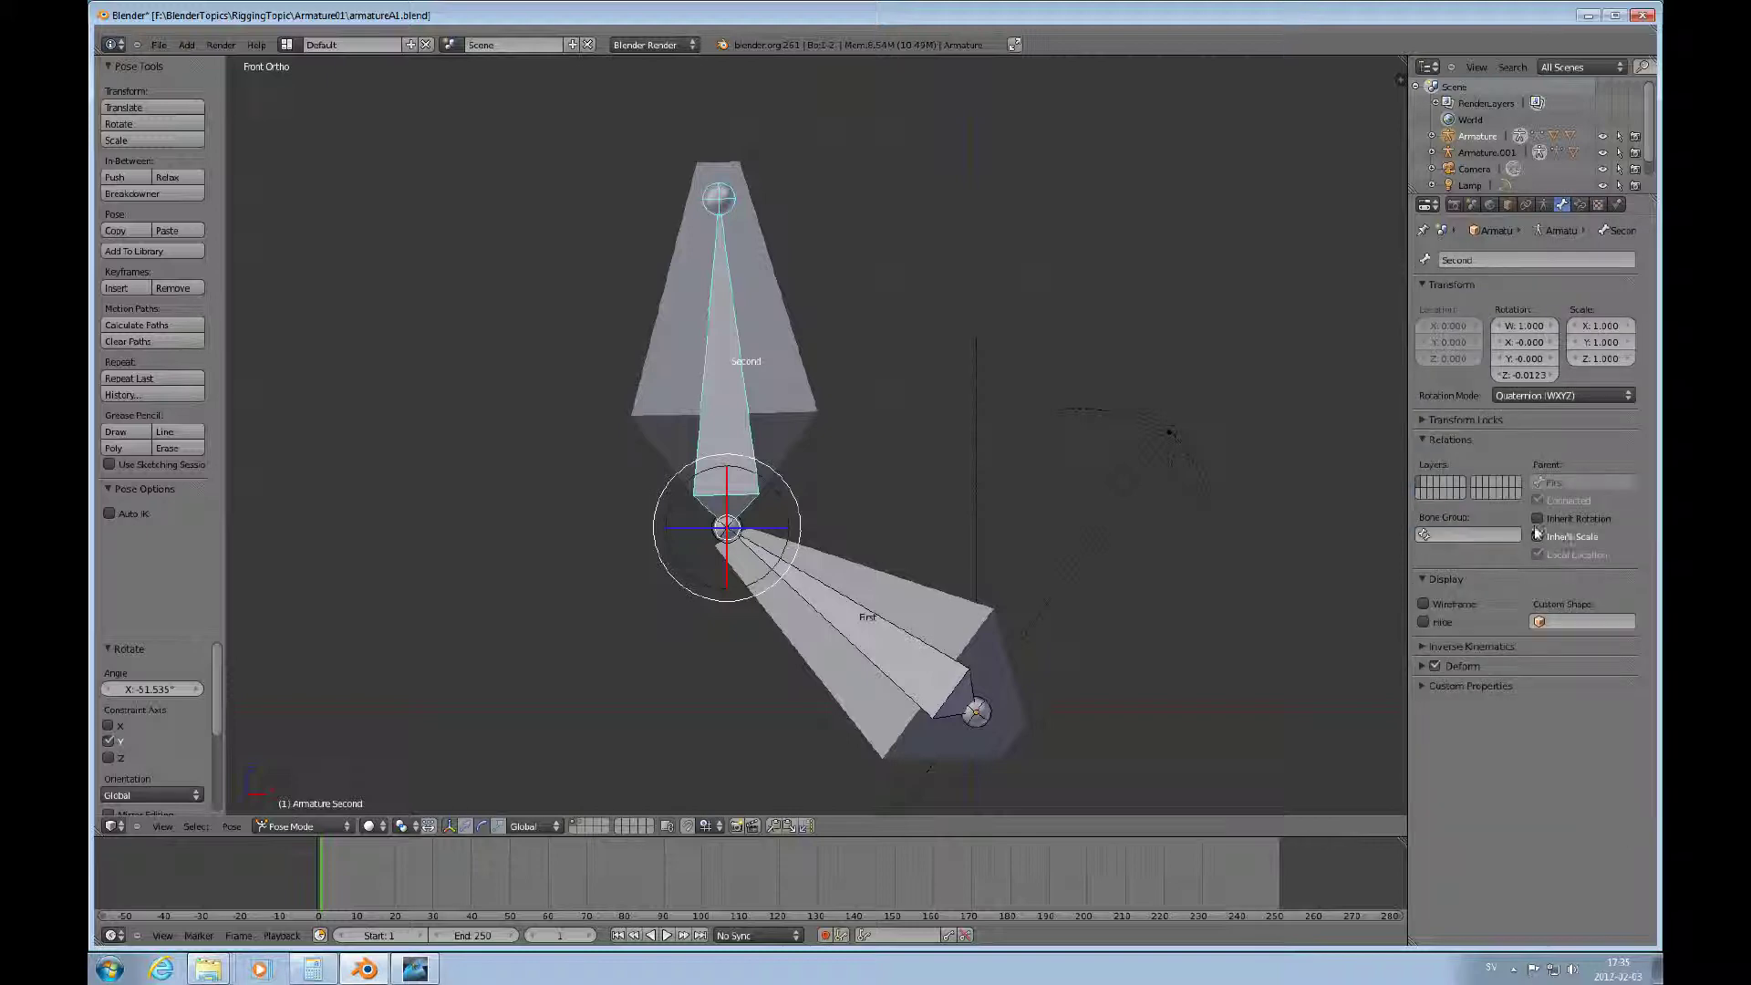
click(1538, 519)
click(1538, 520)
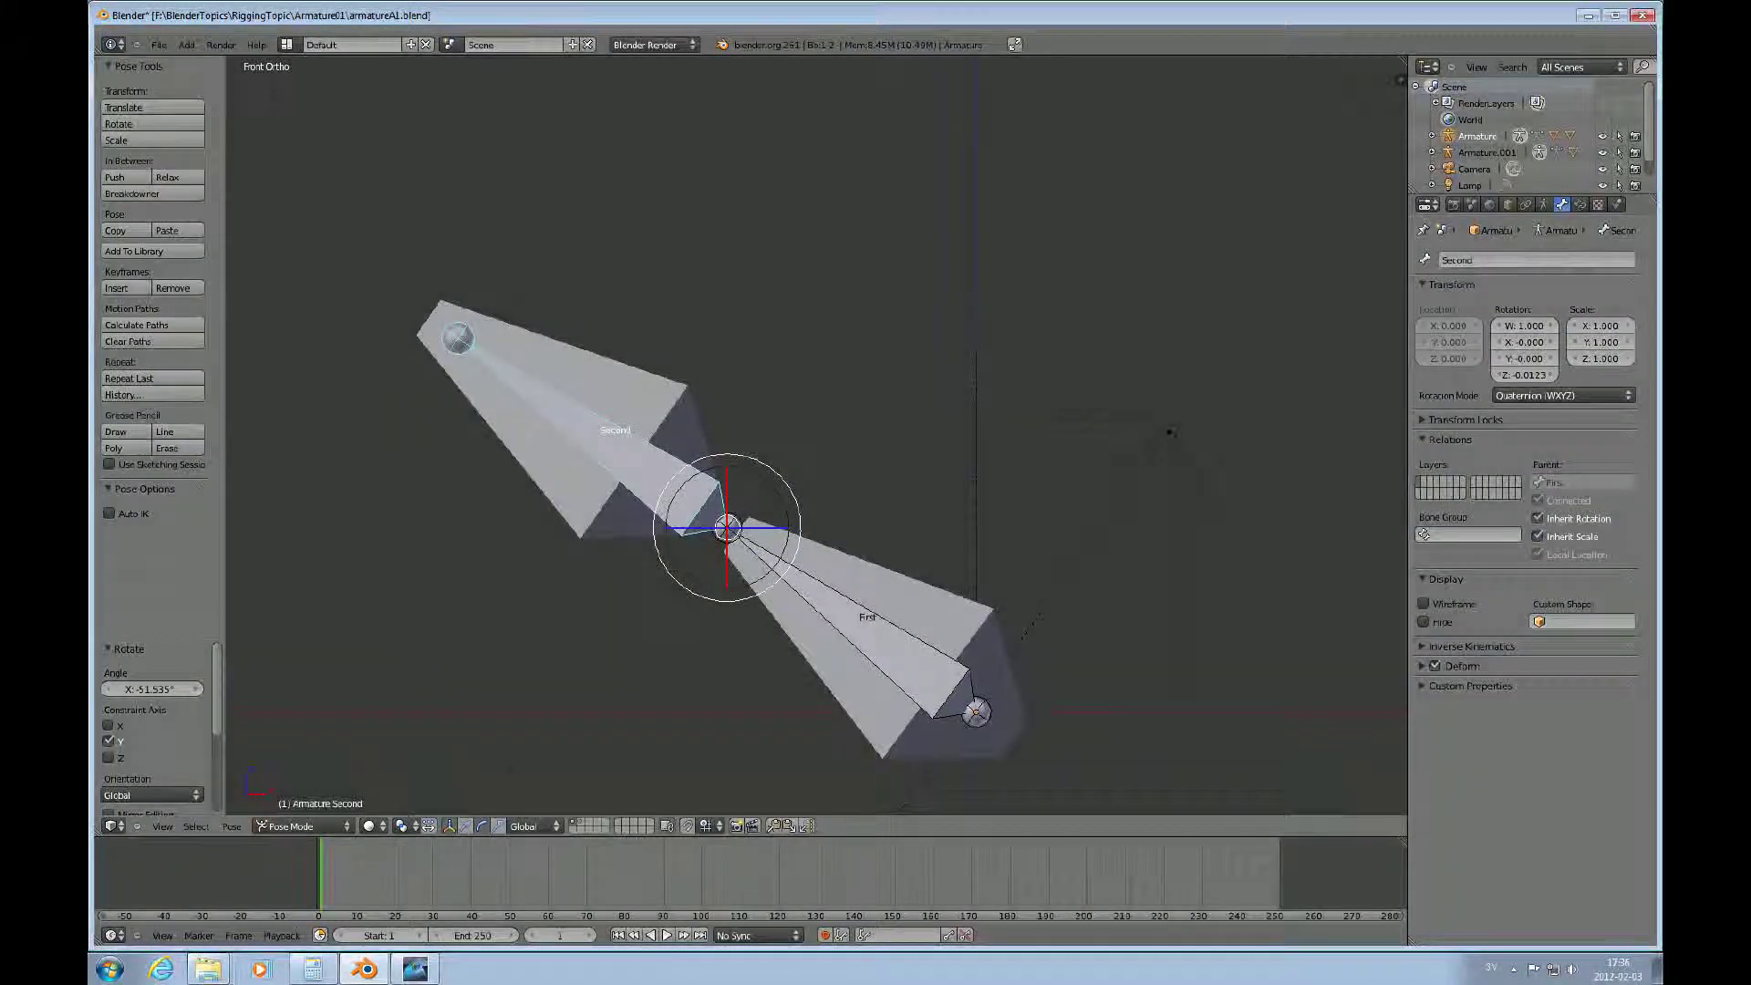
click(1538, 519)
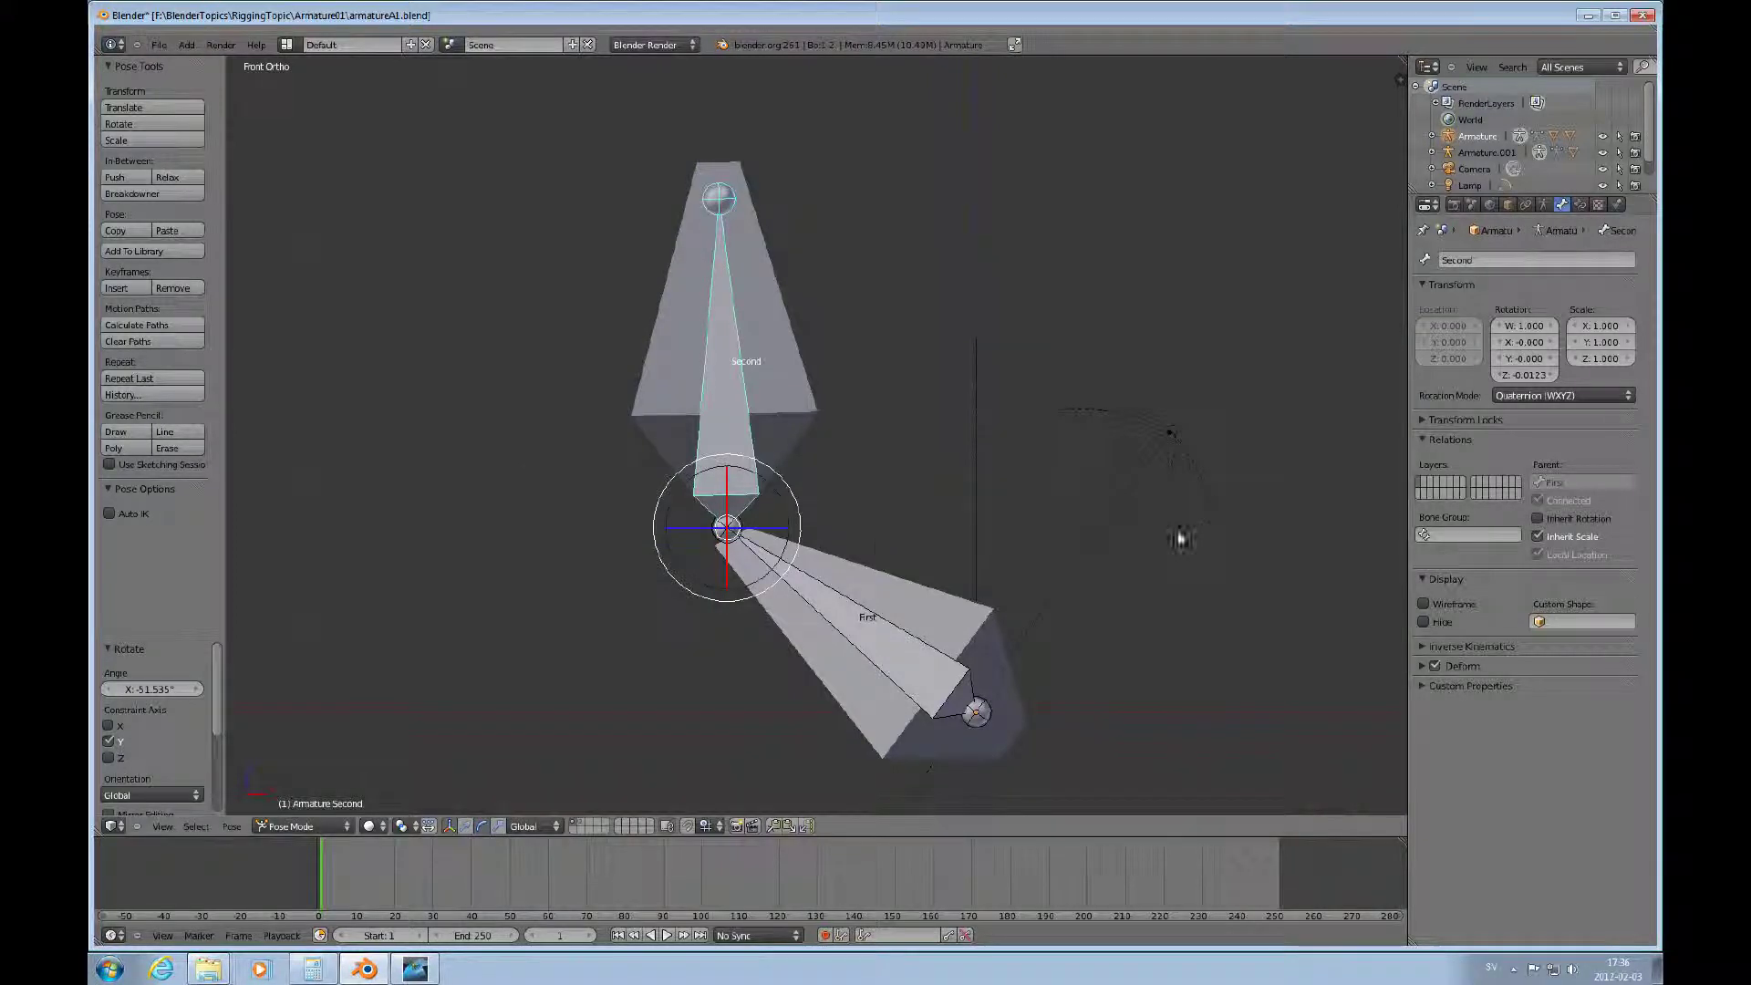
Rotate bones First and Second (Second about 26°), then return to Object Mode.
right_click(899, 654)
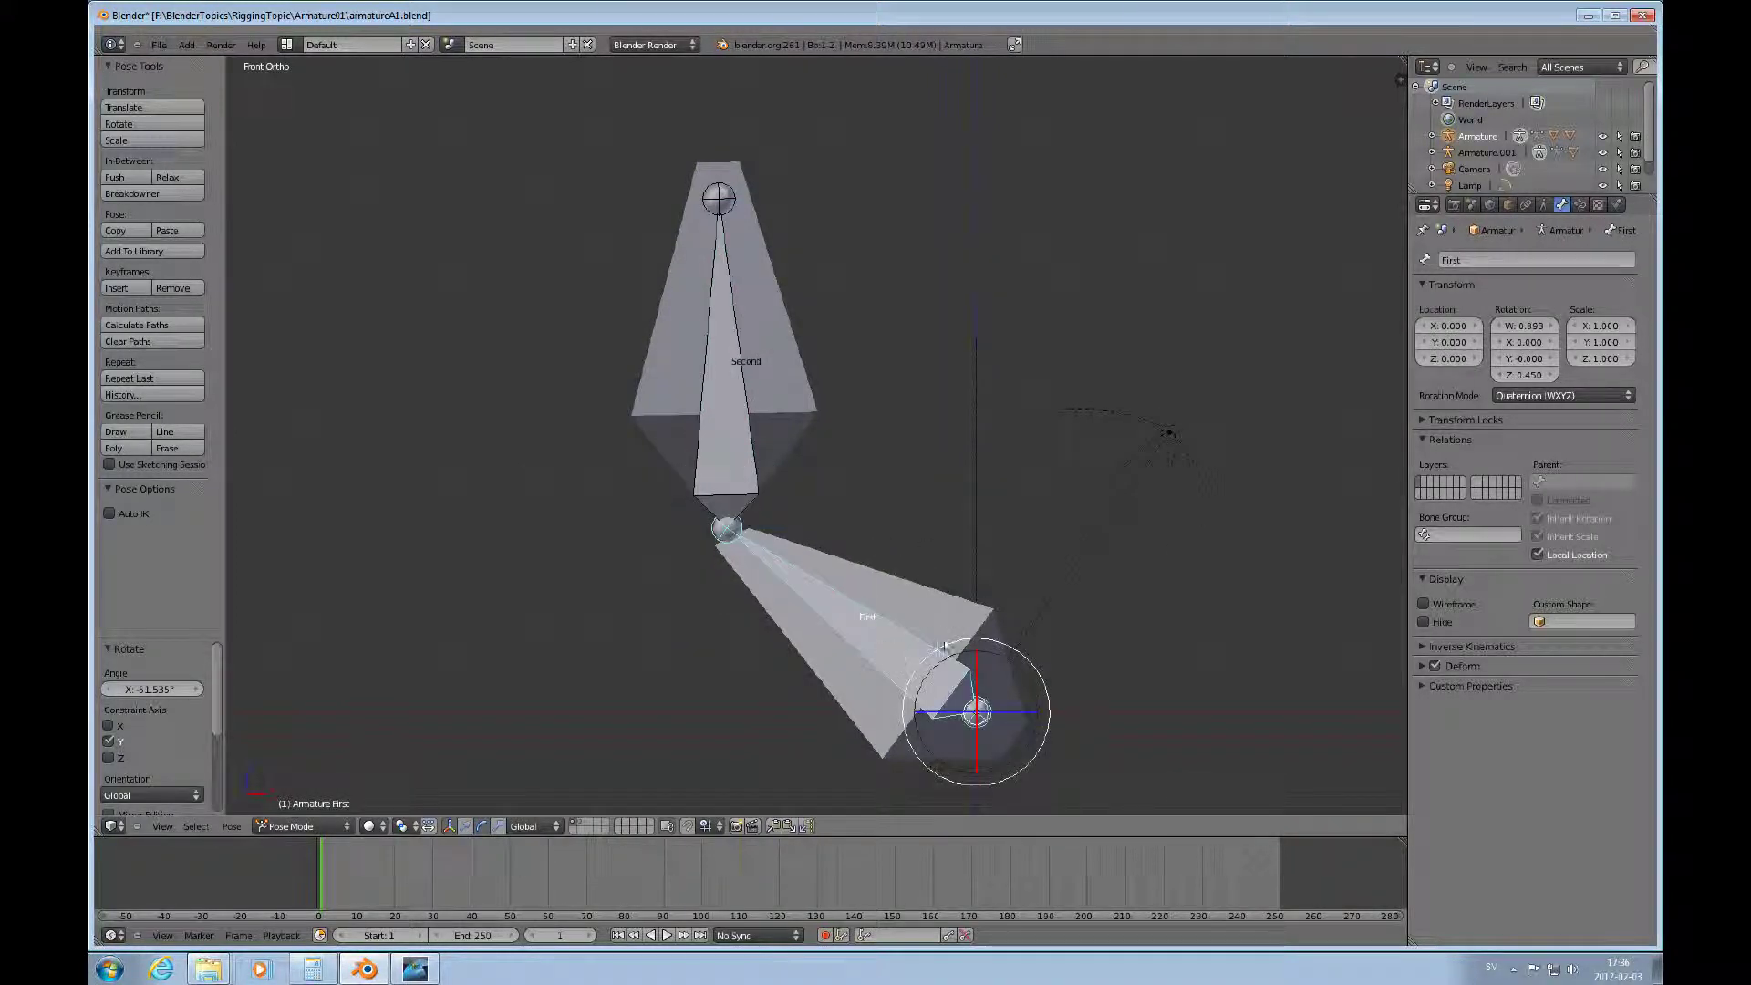
key(r)
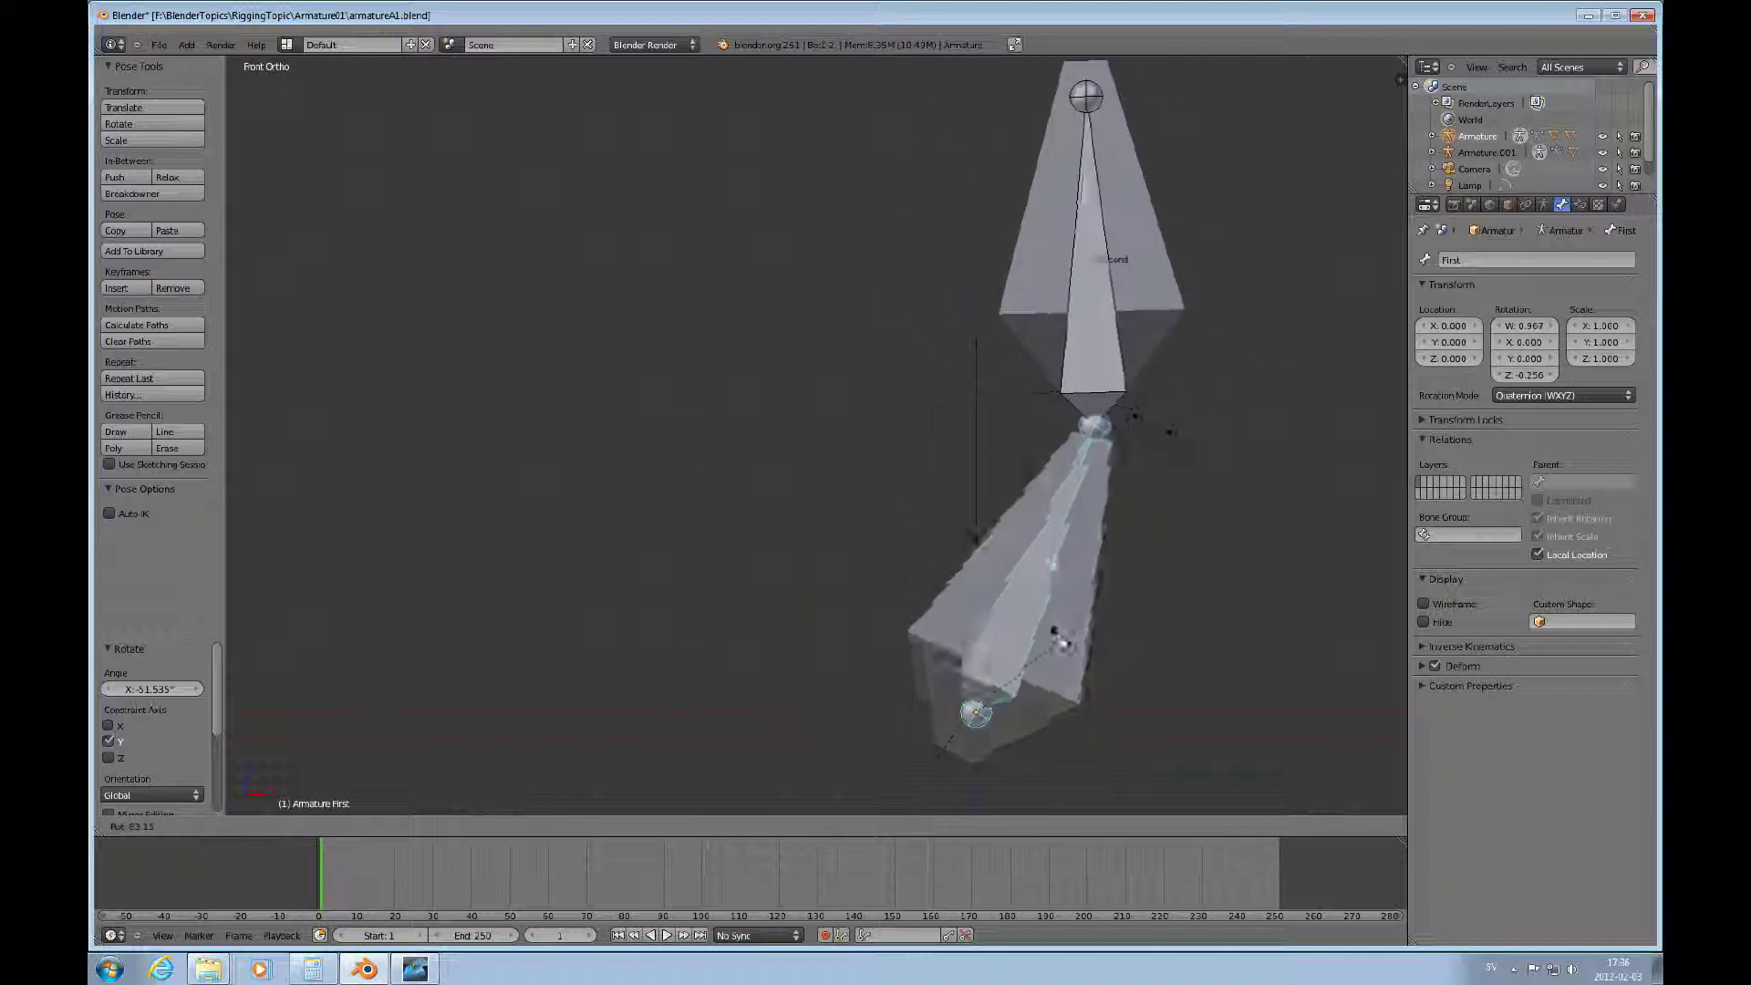
click(1085, 648)
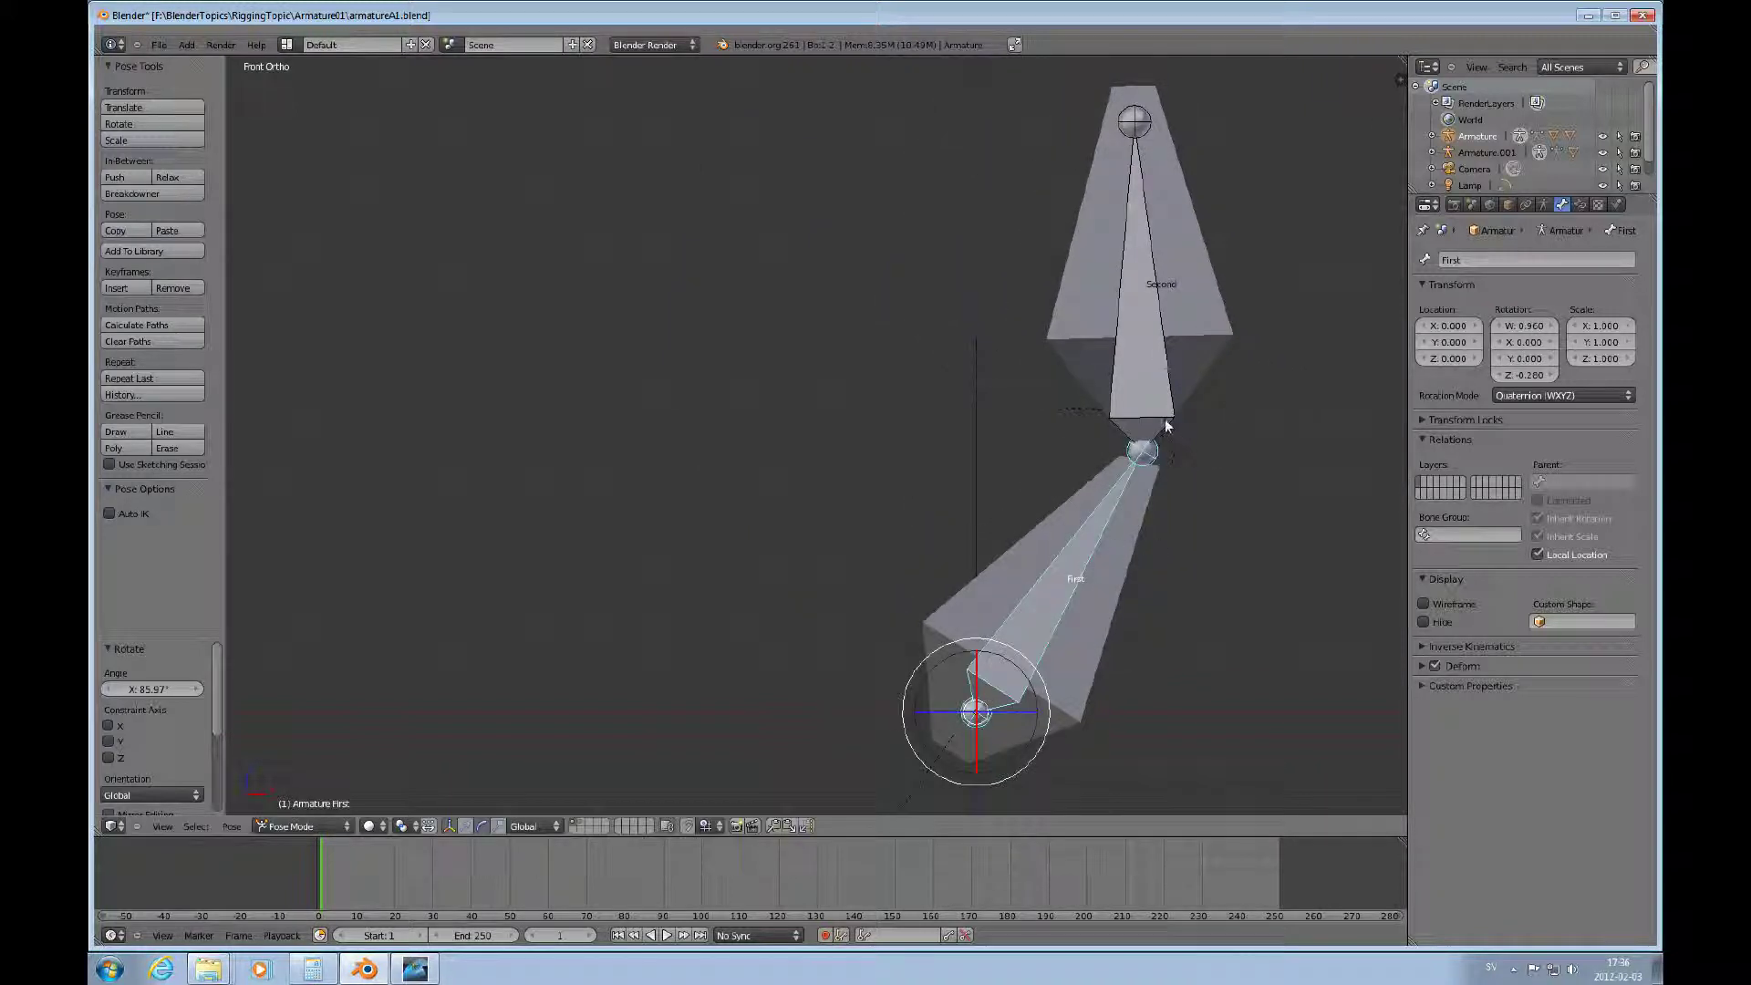
right_click(1177, 427)
key(r)
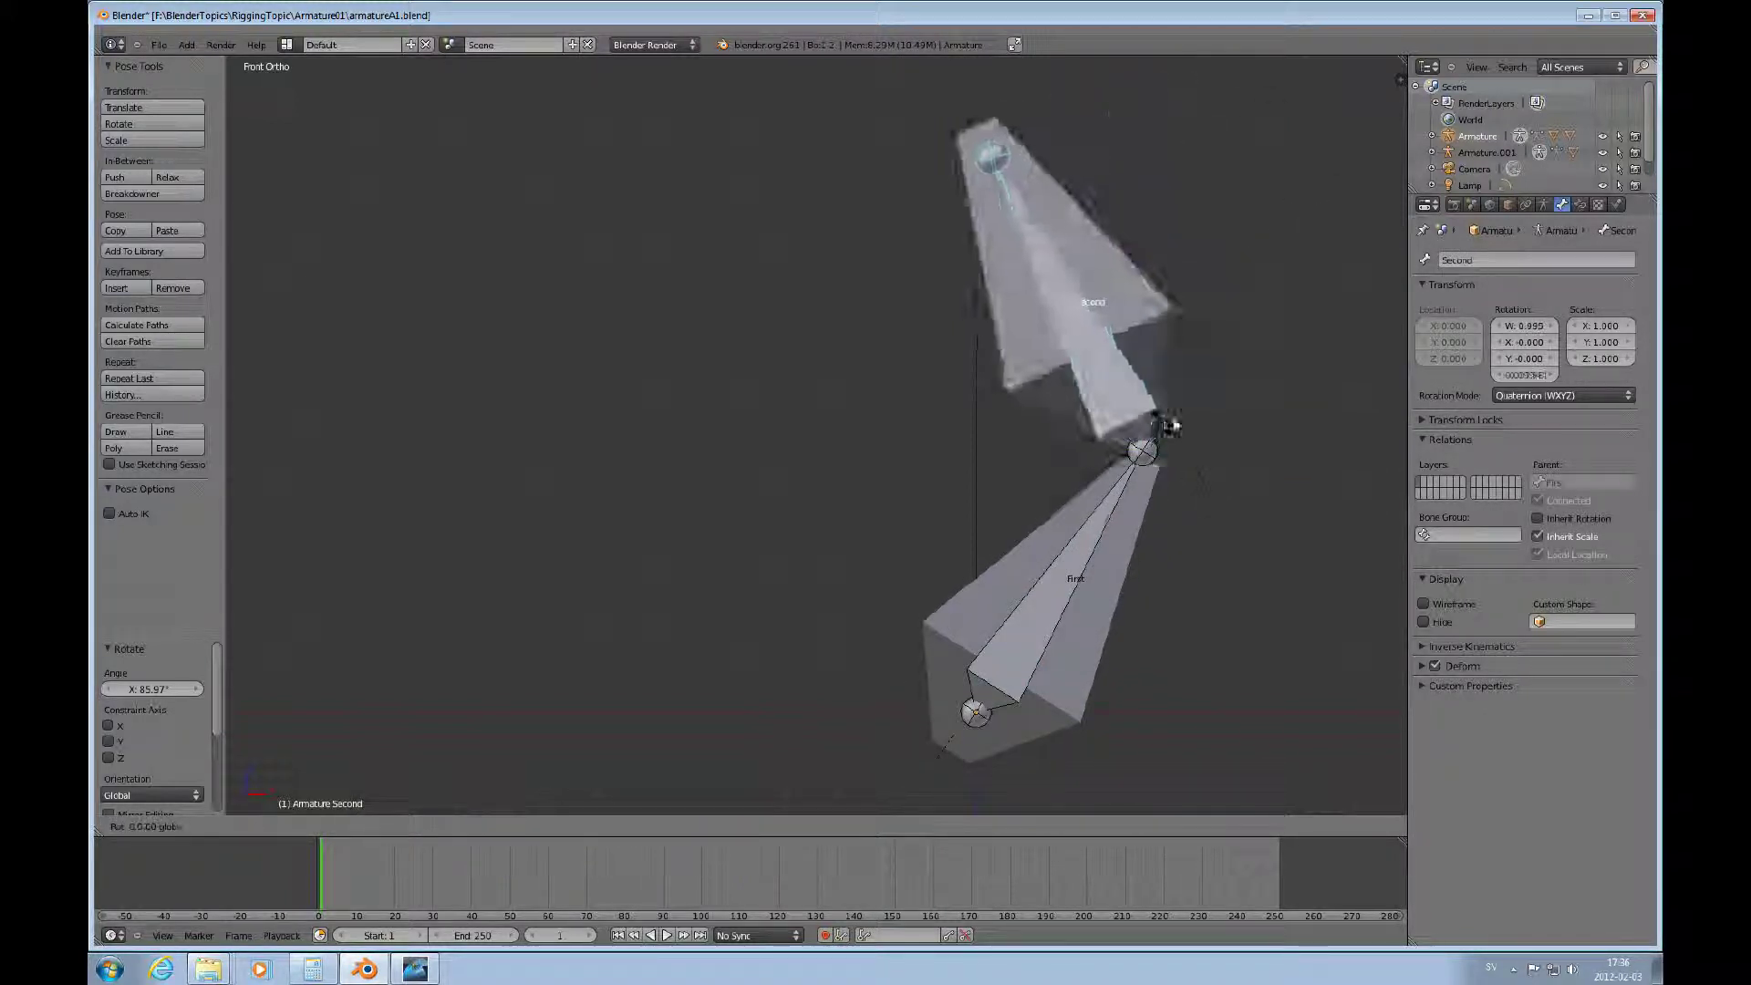
click(1220, 457)
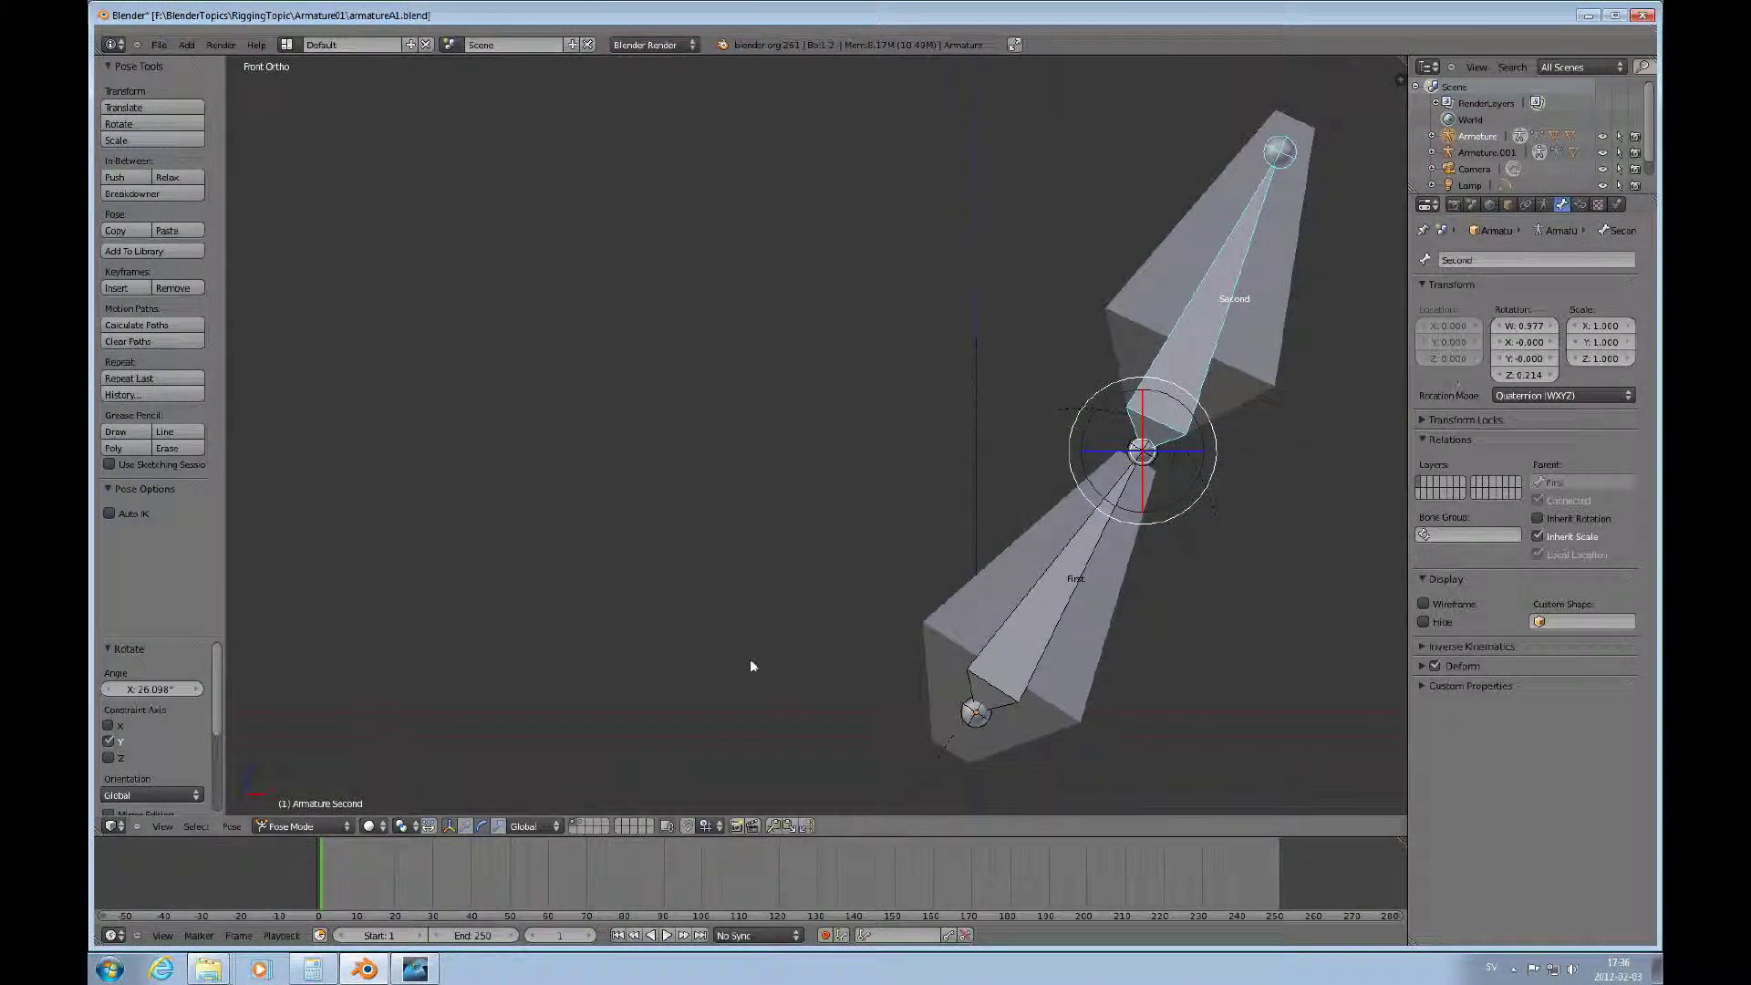
click(350, 828)
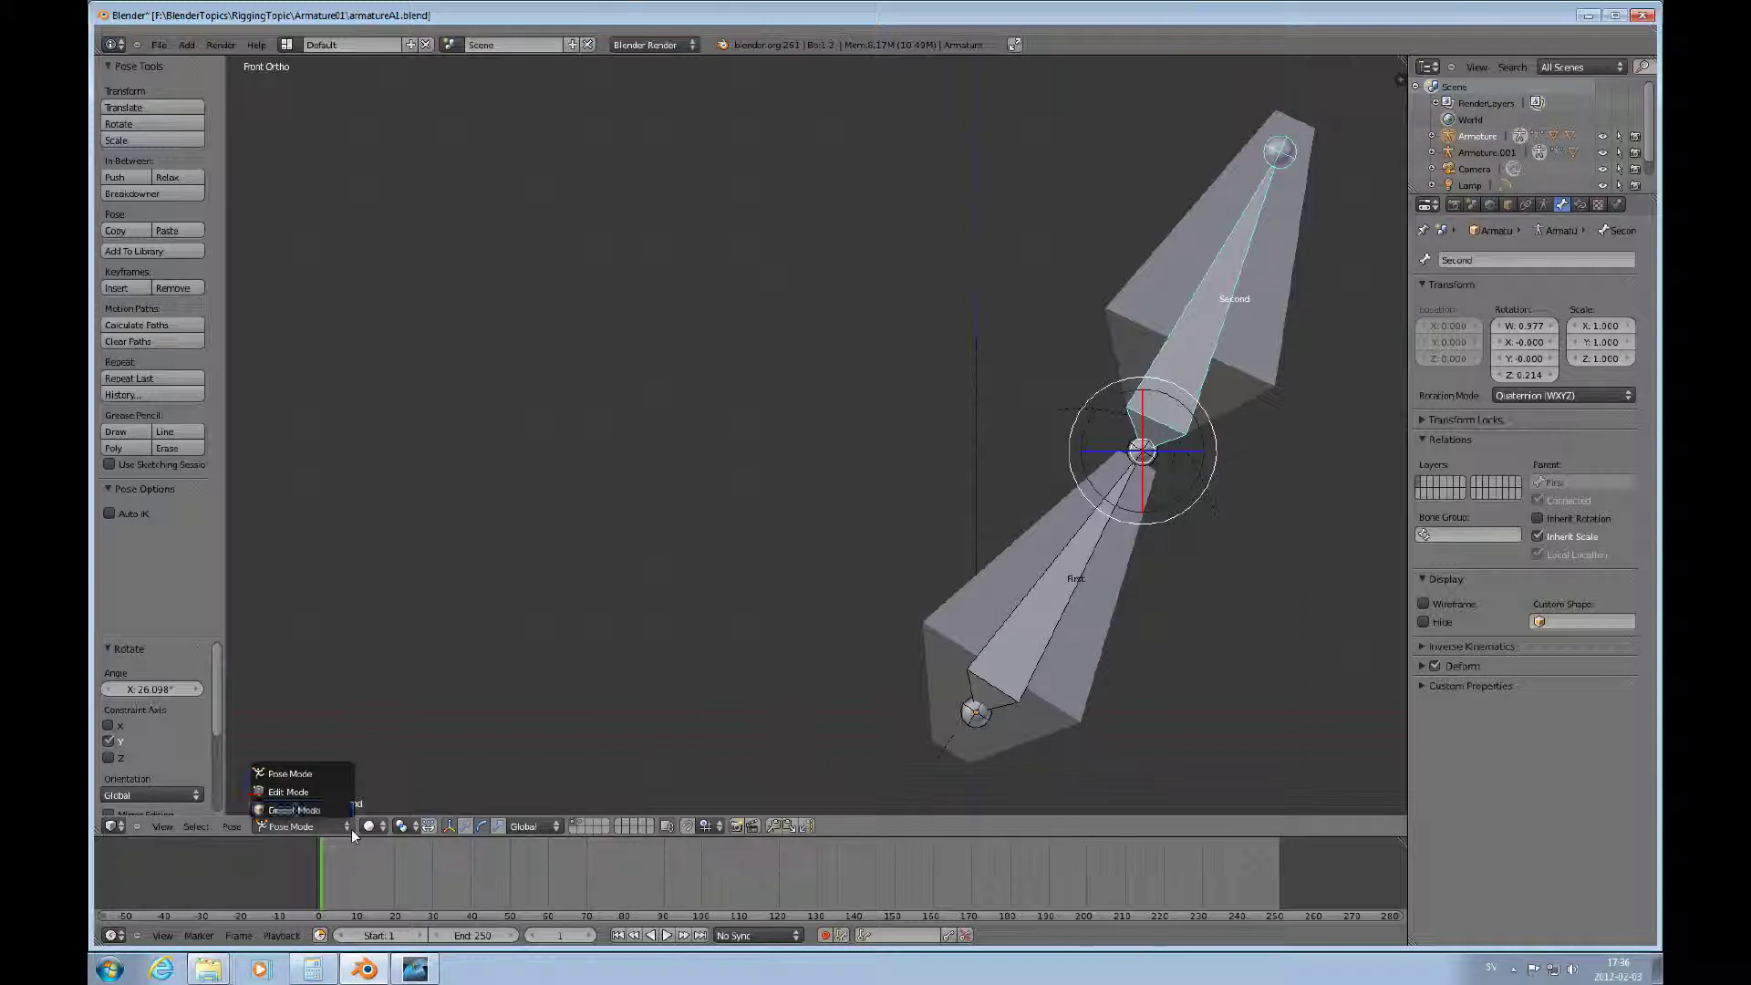
click(301, 811)
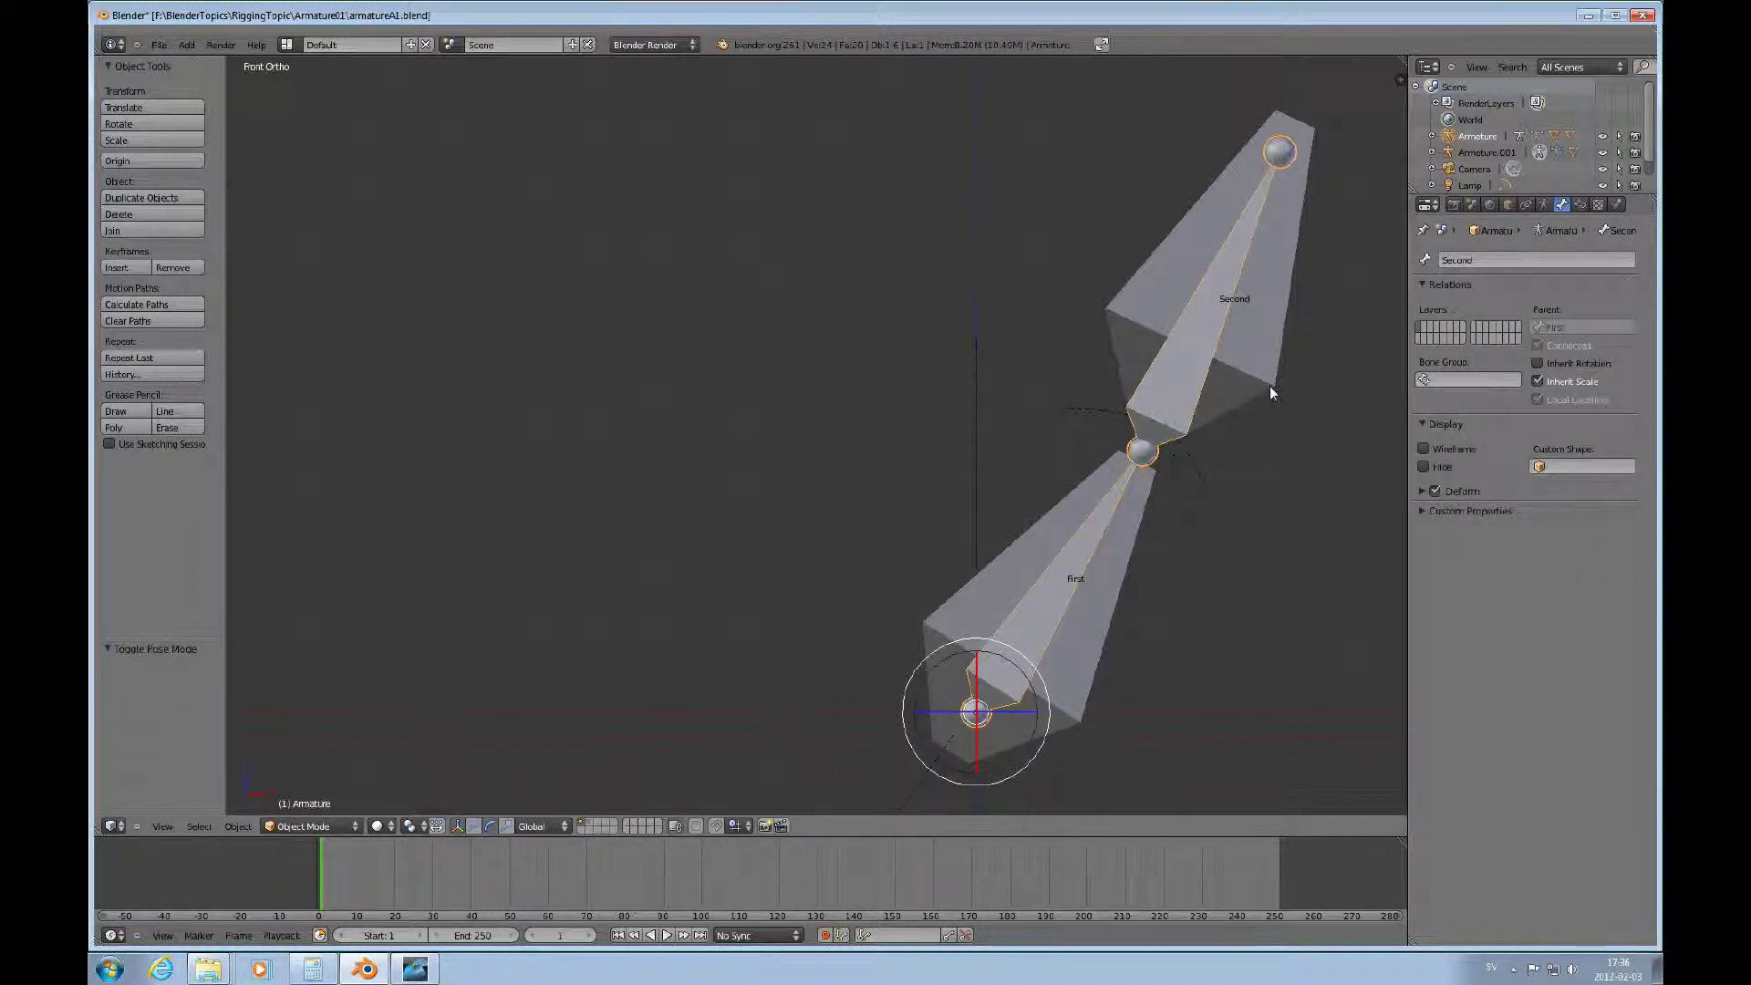
Switch the armature to Rest Position and select Cube, then Cube.001, to see its vertex groups.
click(1548, 208)
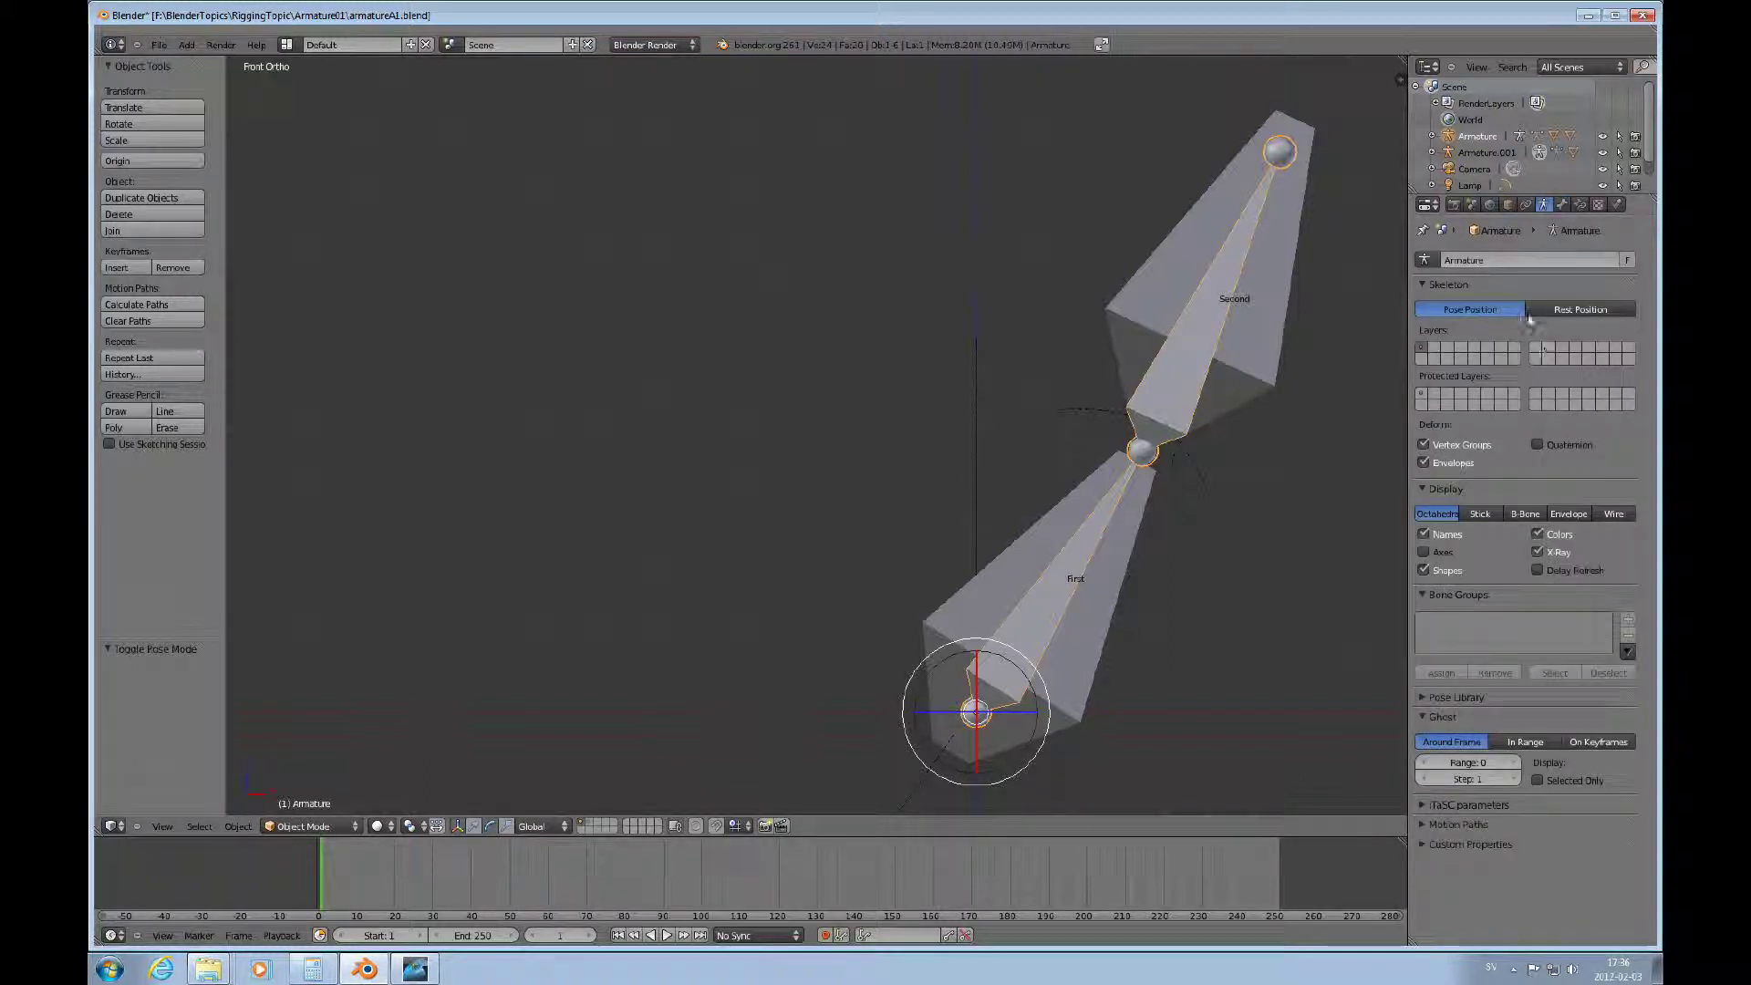
click(1561, 310)
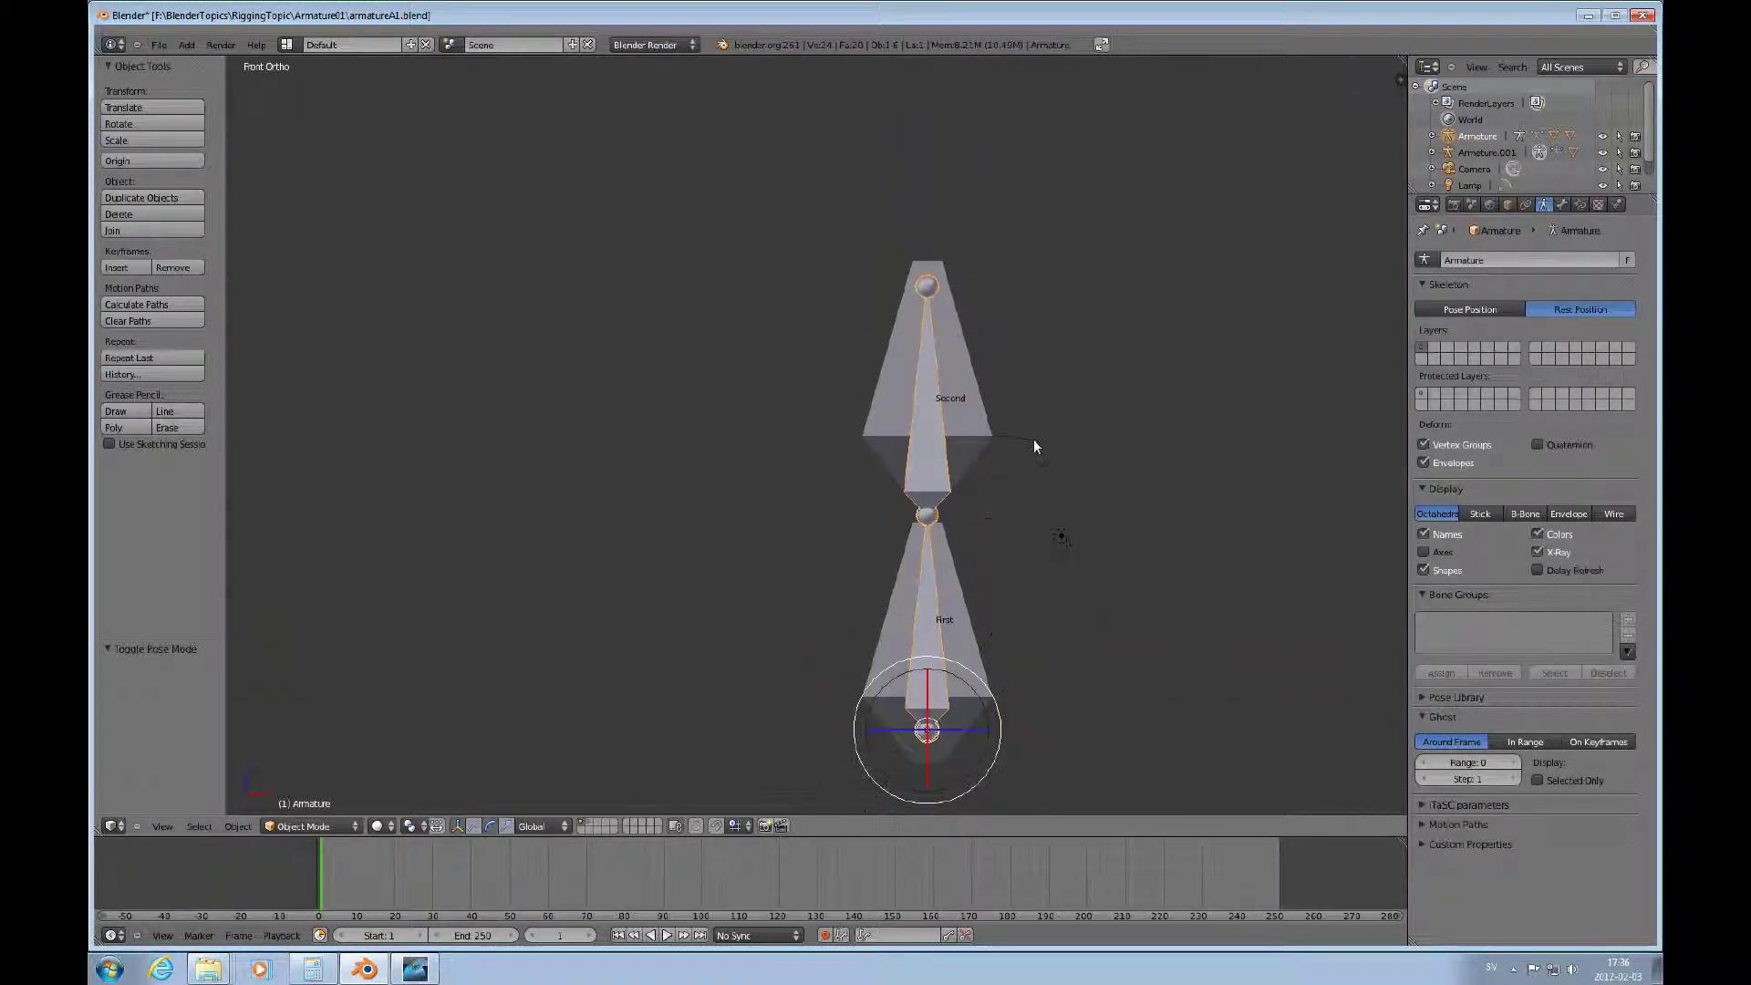
right_click(947, 594)
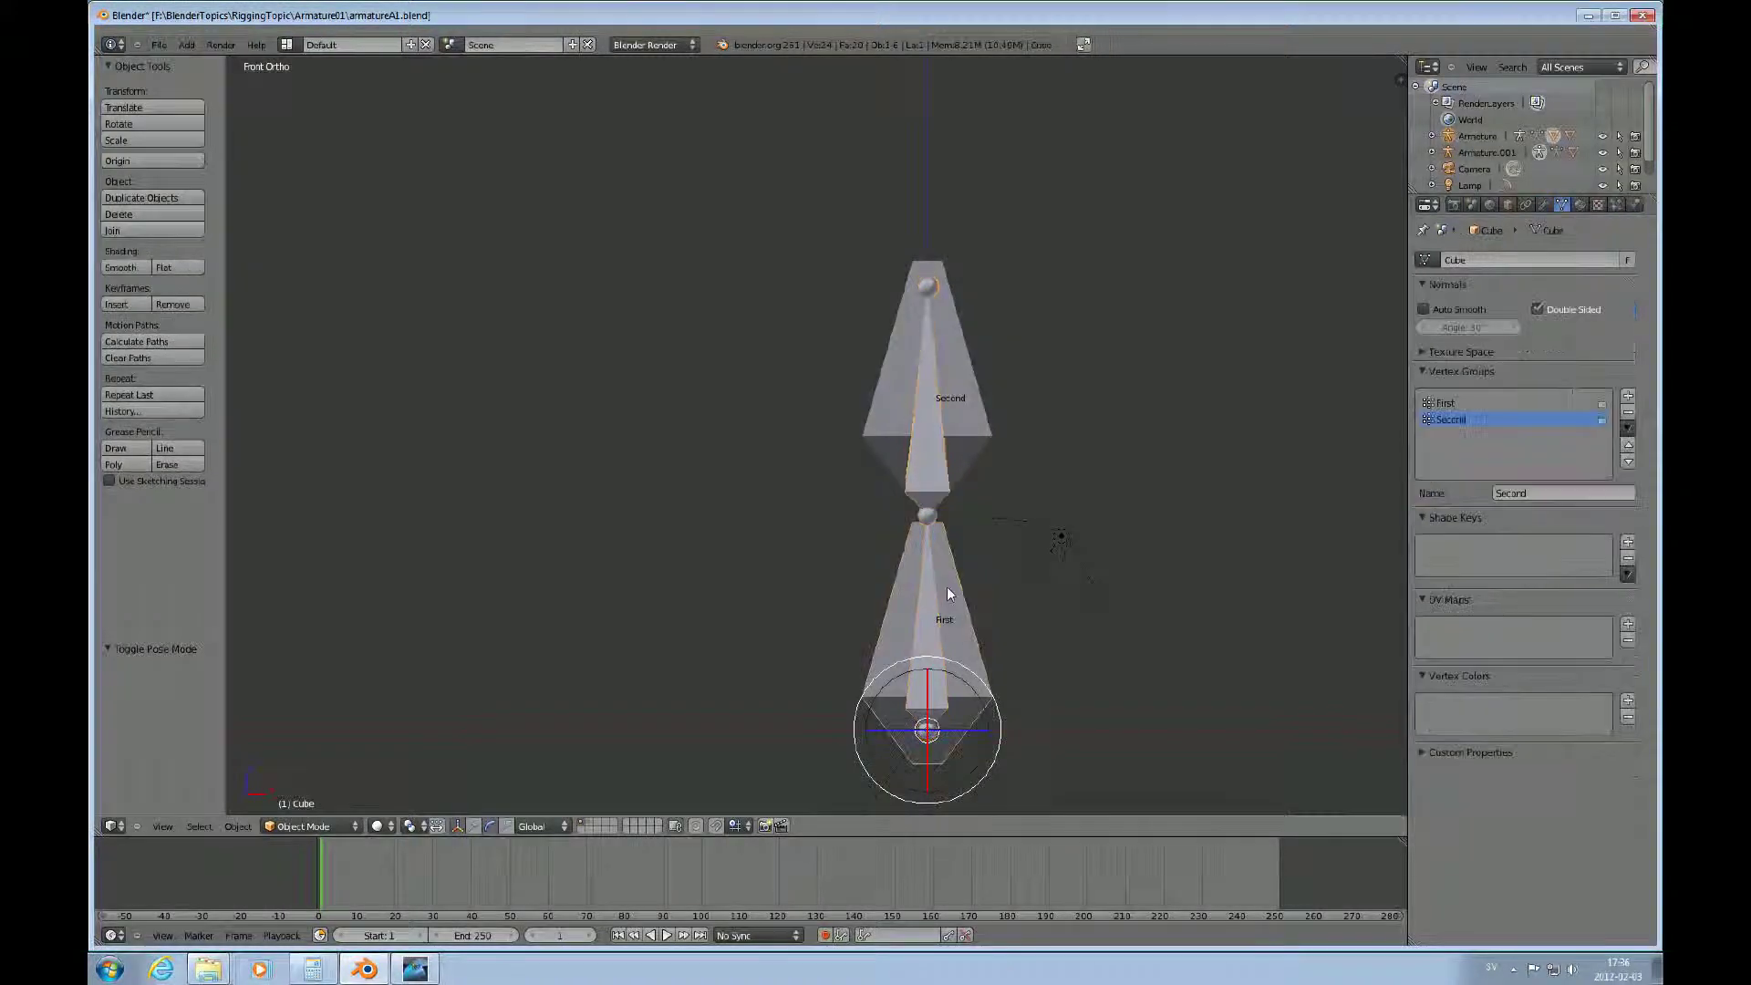
right_click(970, 461)
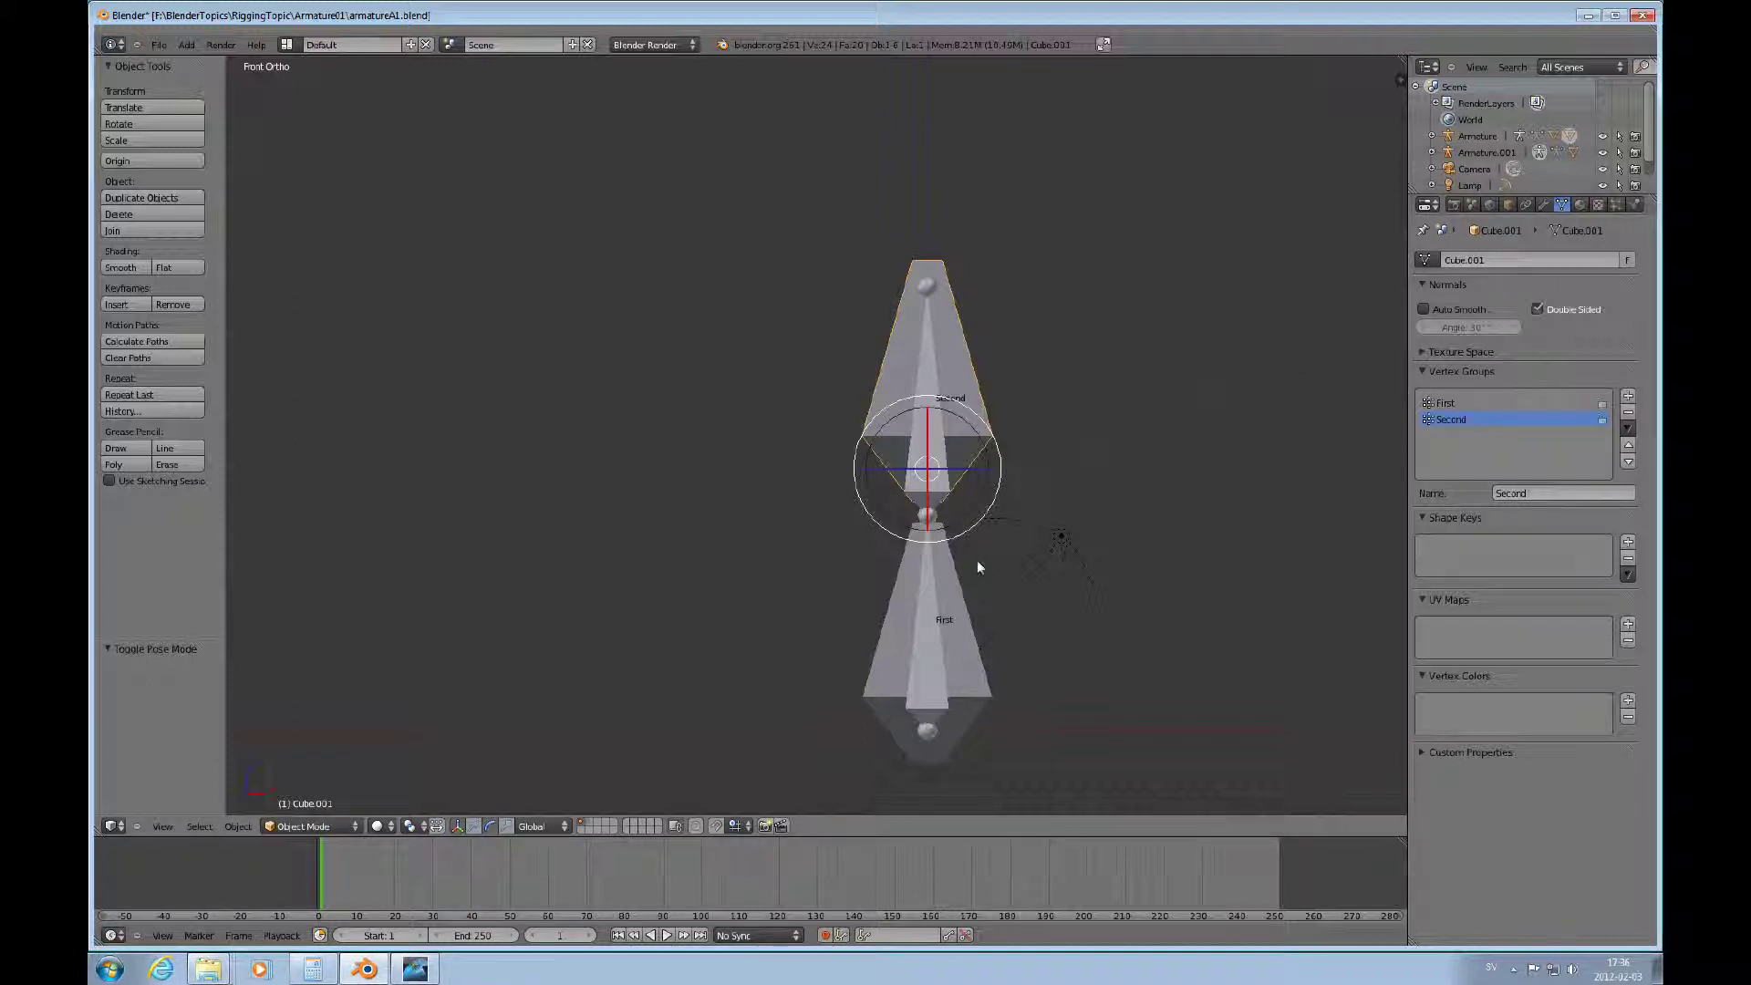
Edit Cube.001 in local view and select/deselect its First and Second vertex groups to inspect them.
key(Tab)
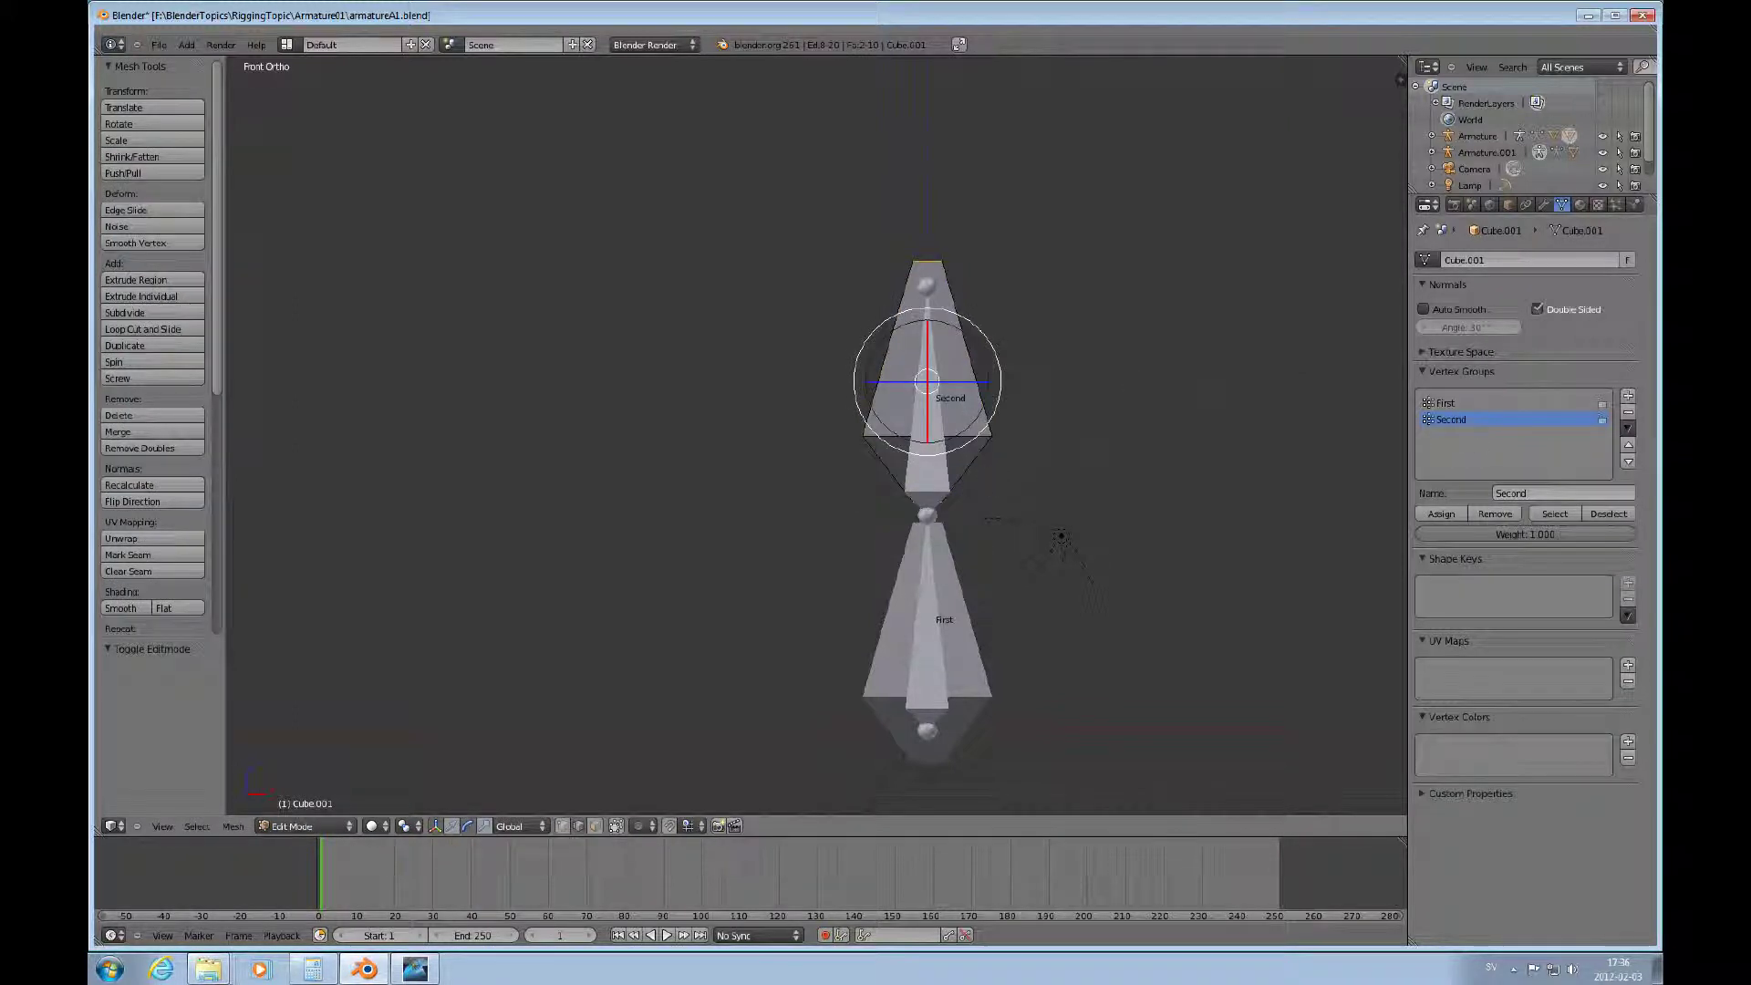
key(KP_Divide)
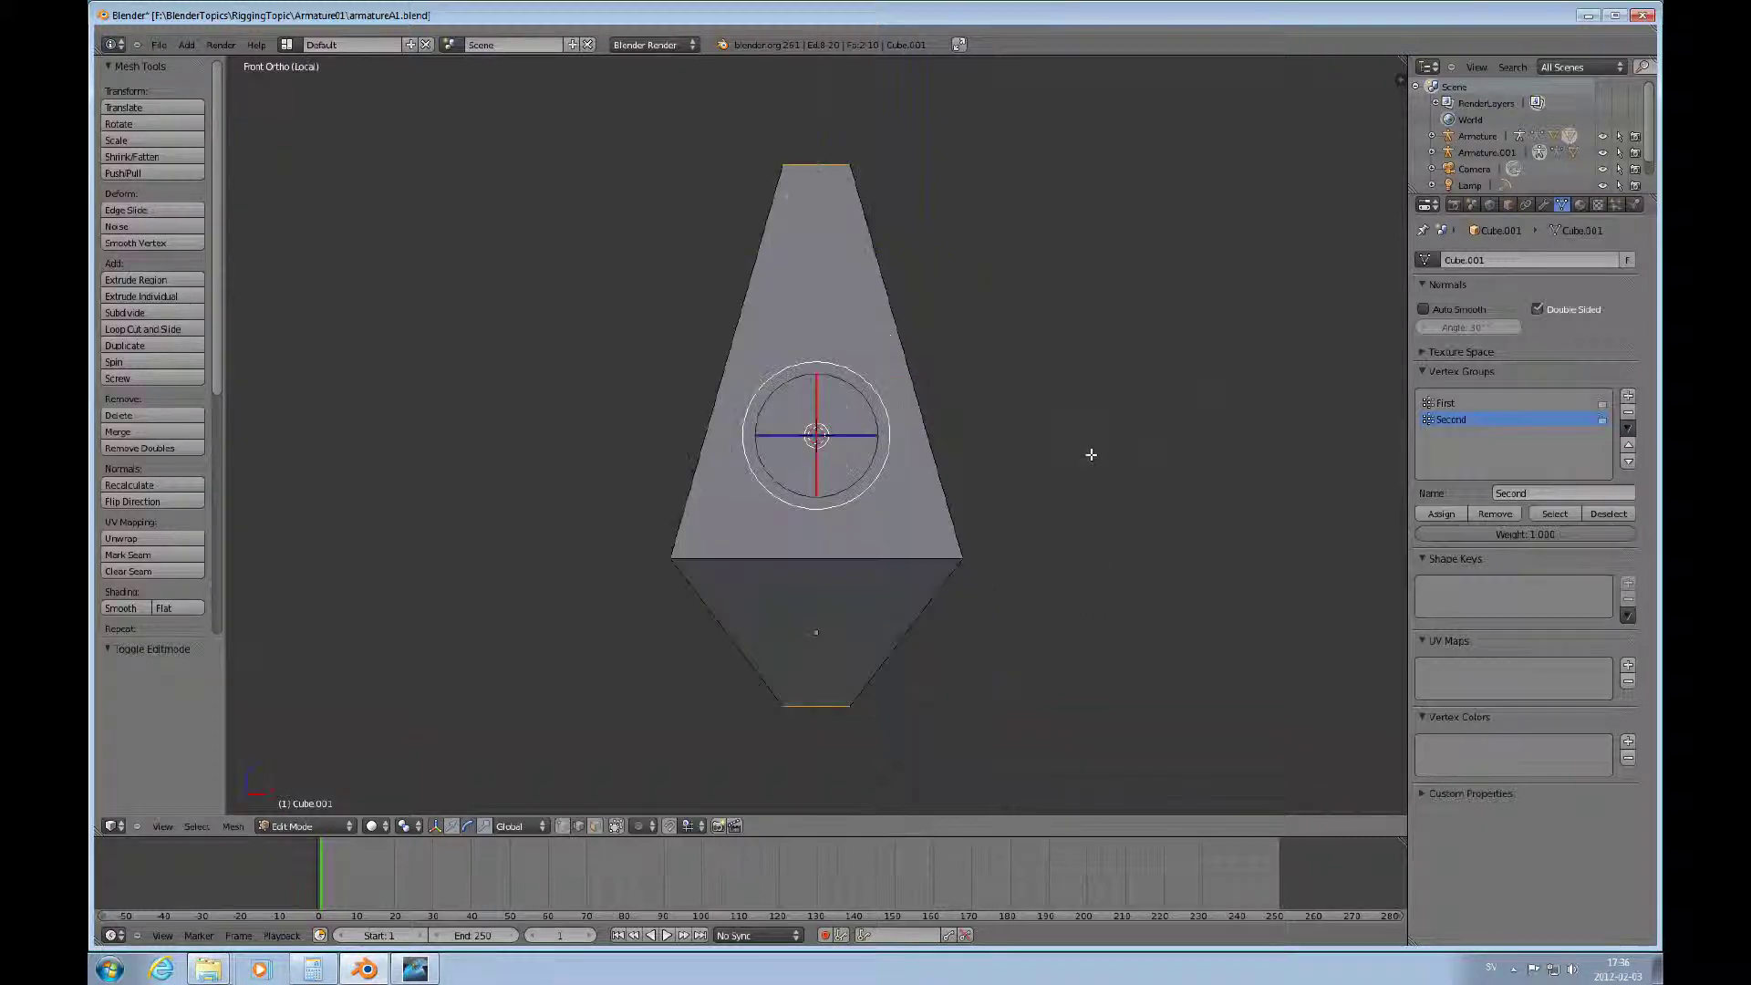
middle_drag(870, 591, 961, 700)
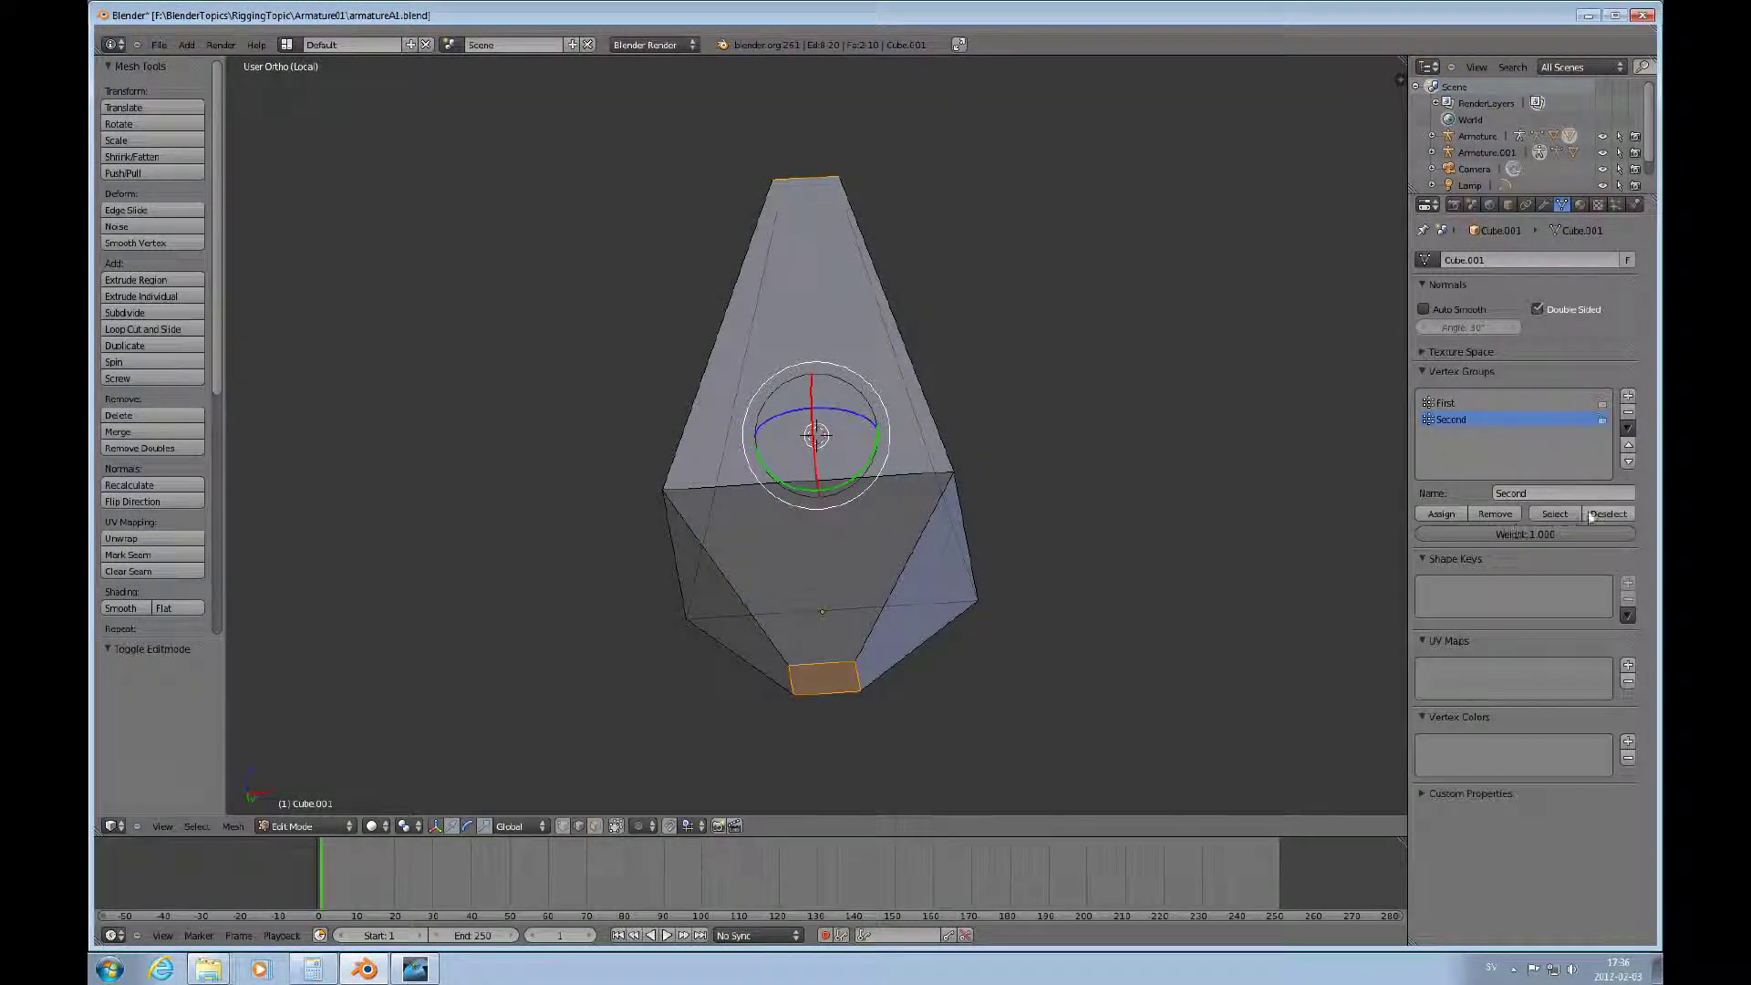
click(1601, 513)
click(1553, 515)
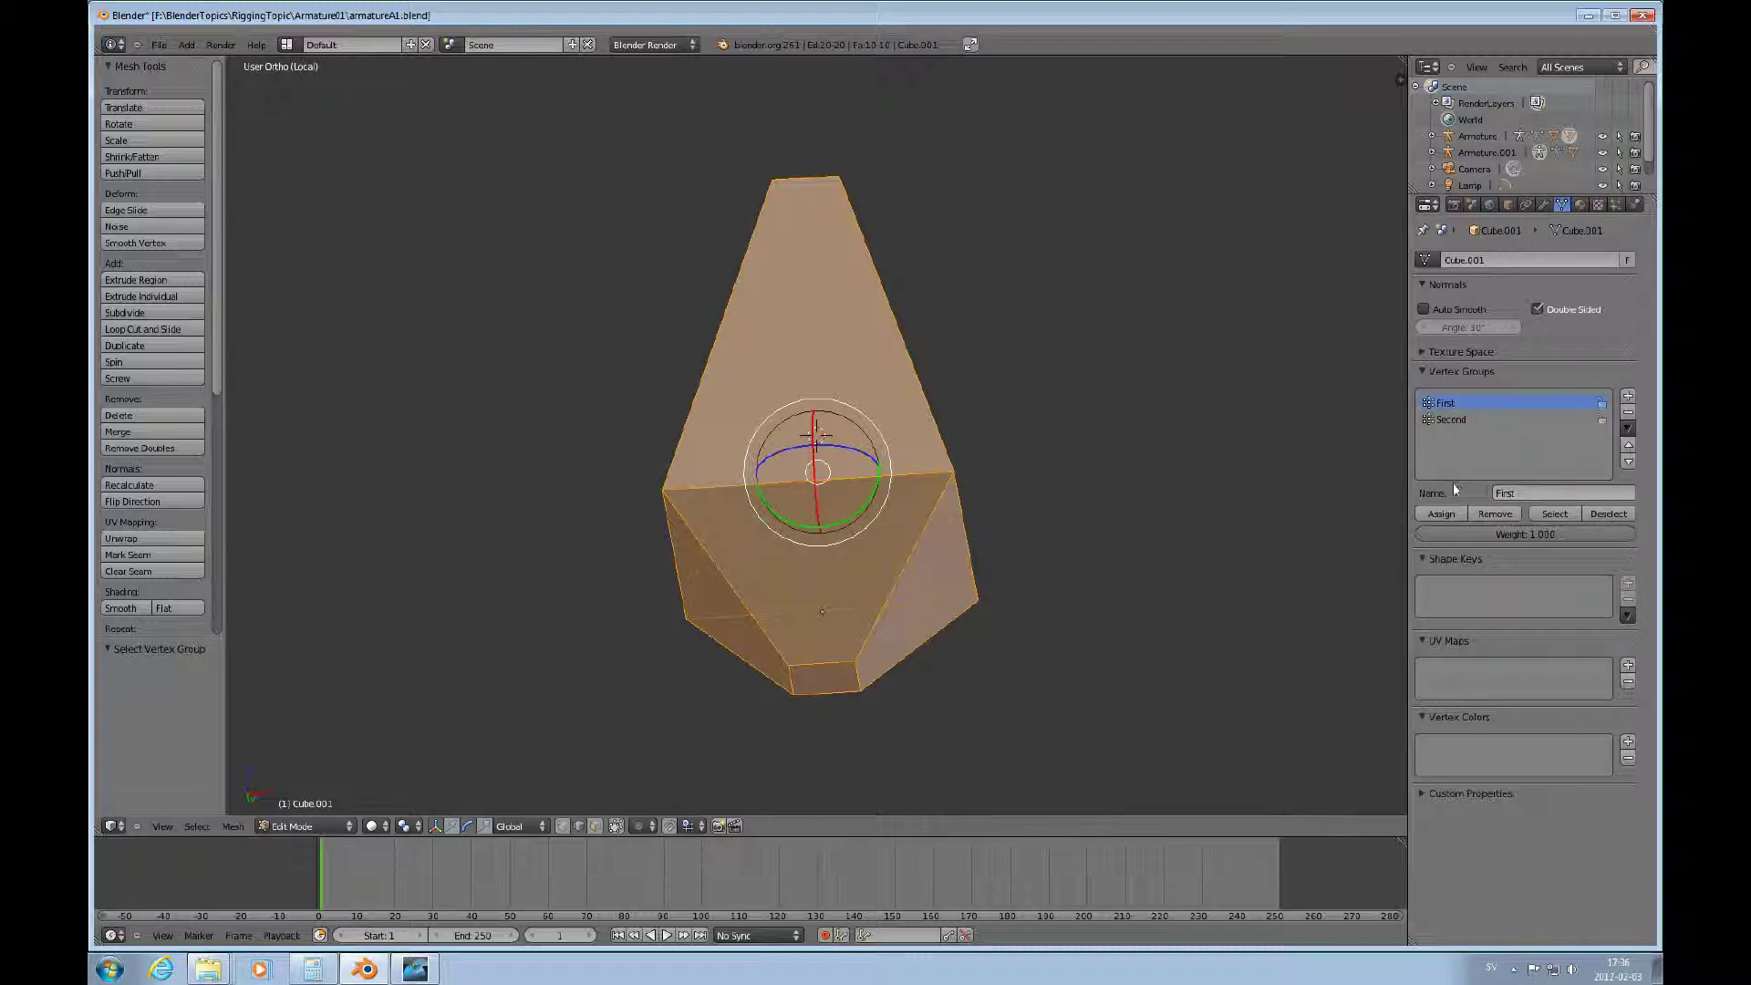
key(a)
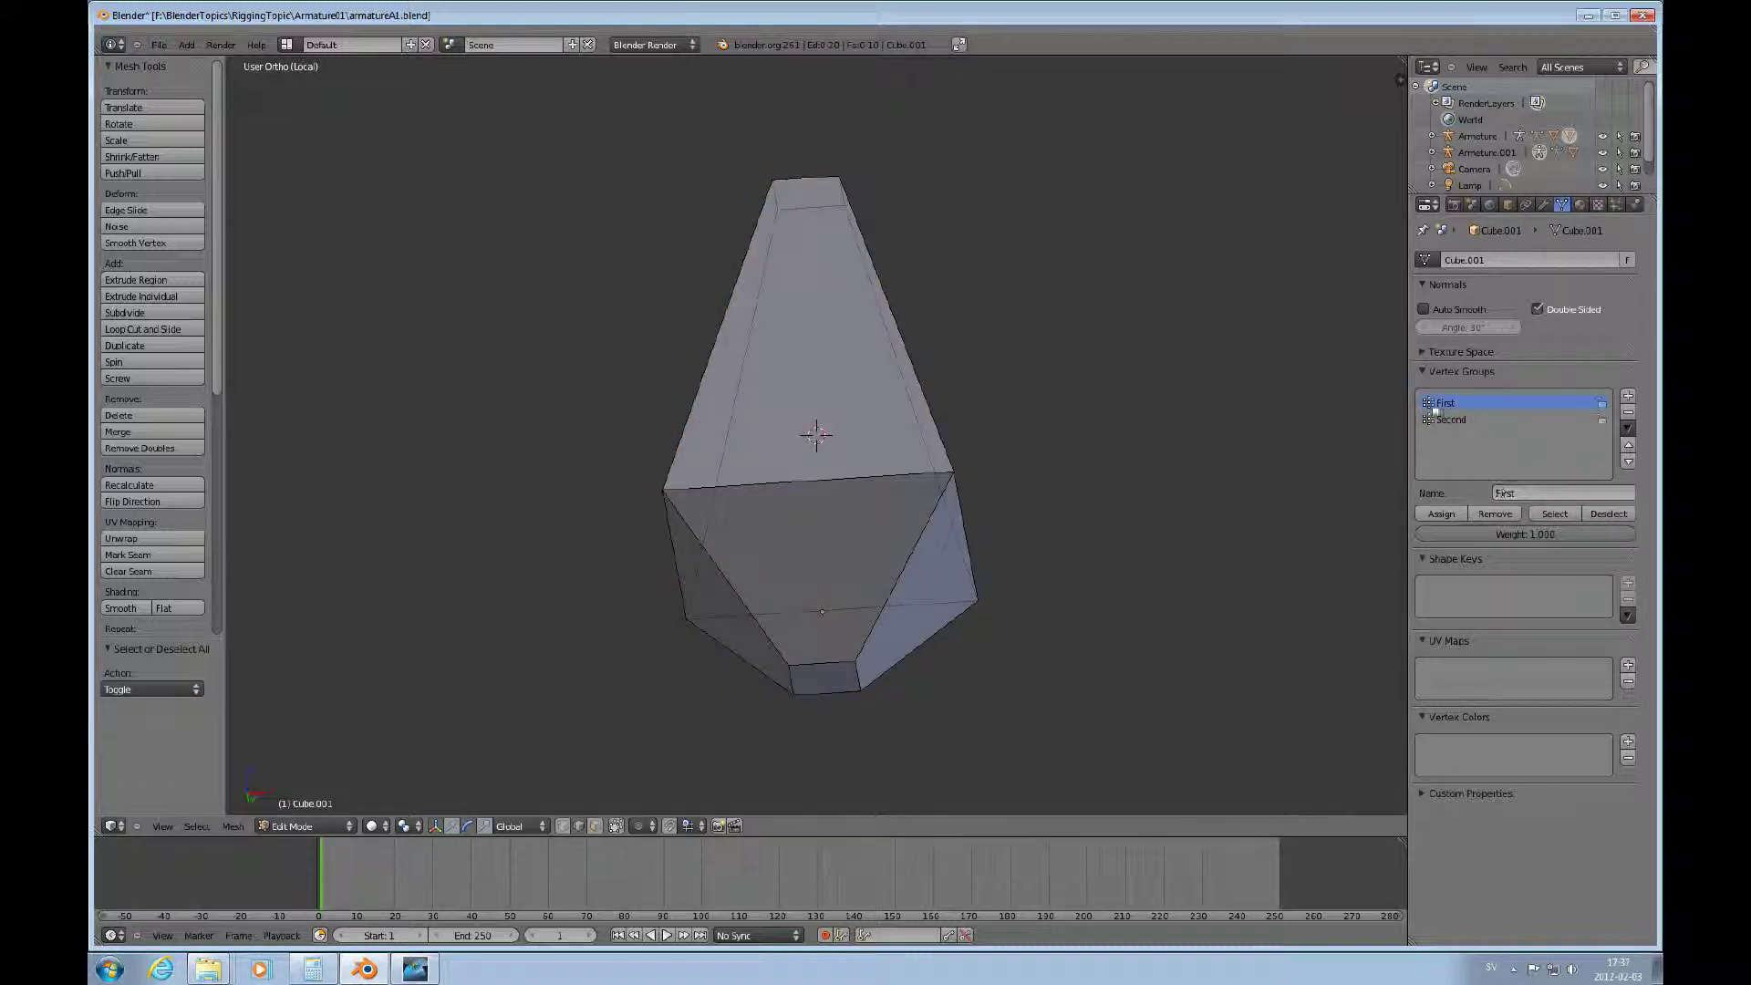
click(1569, 515)
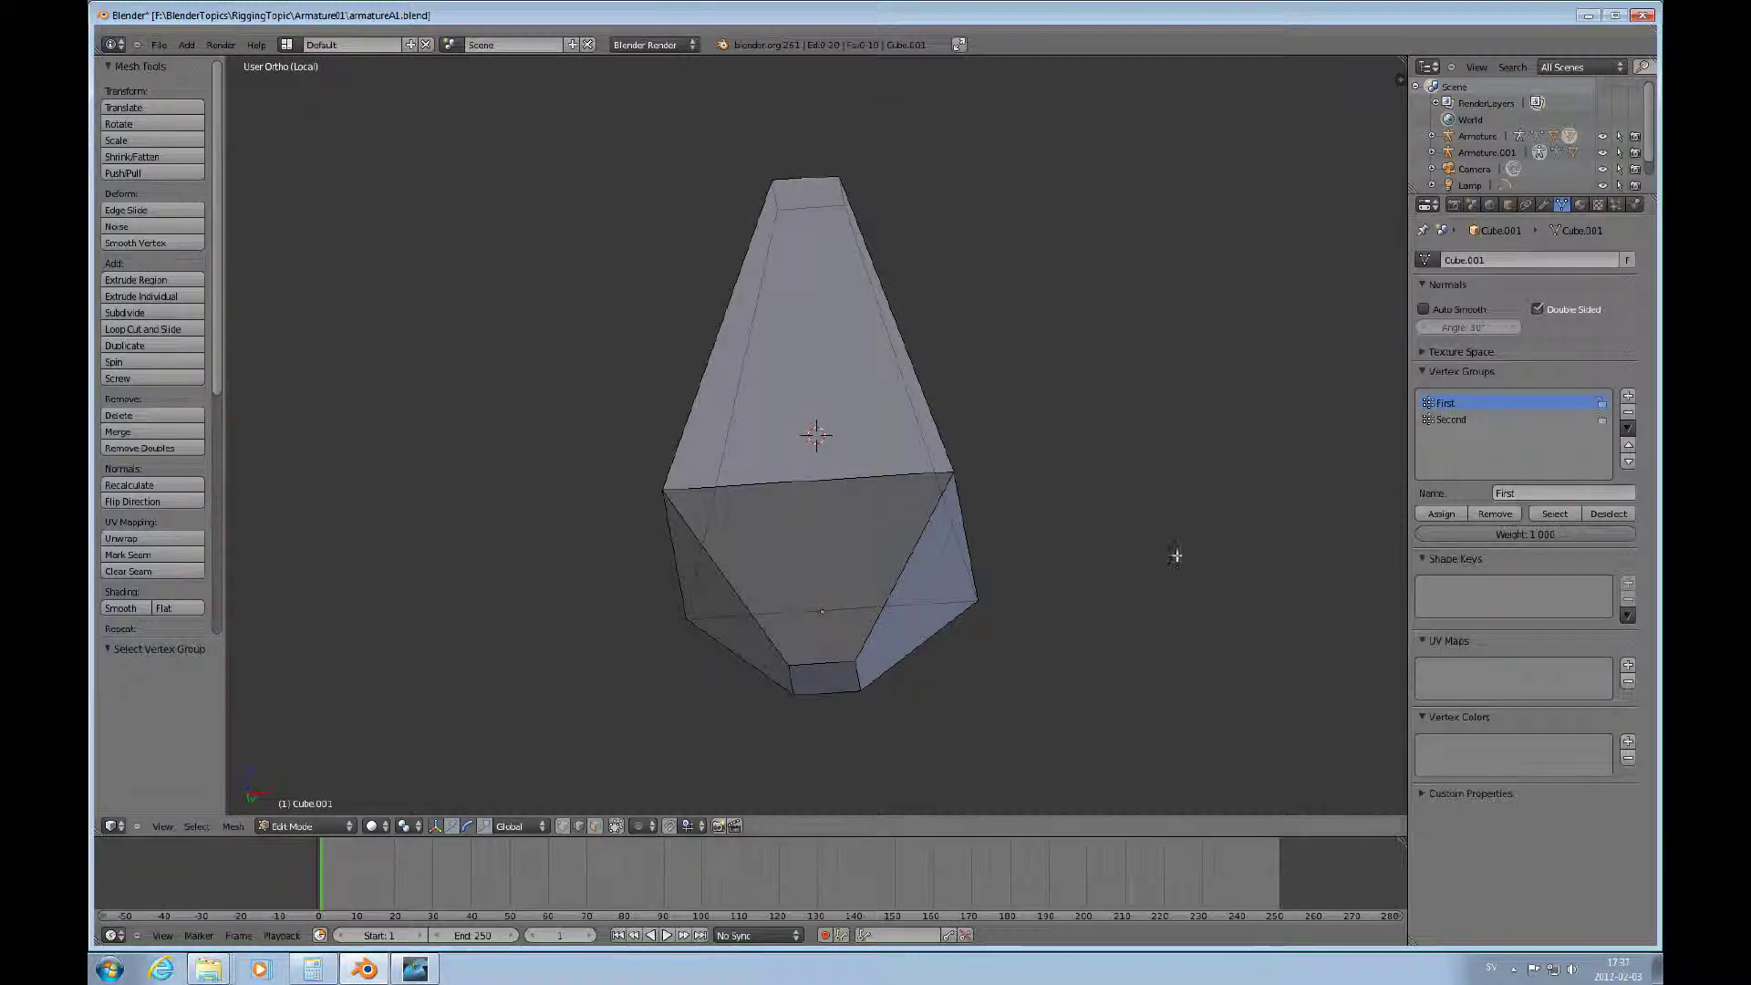
scroll(942, 487, down, 5)
scroll(912, 538, up, 4)
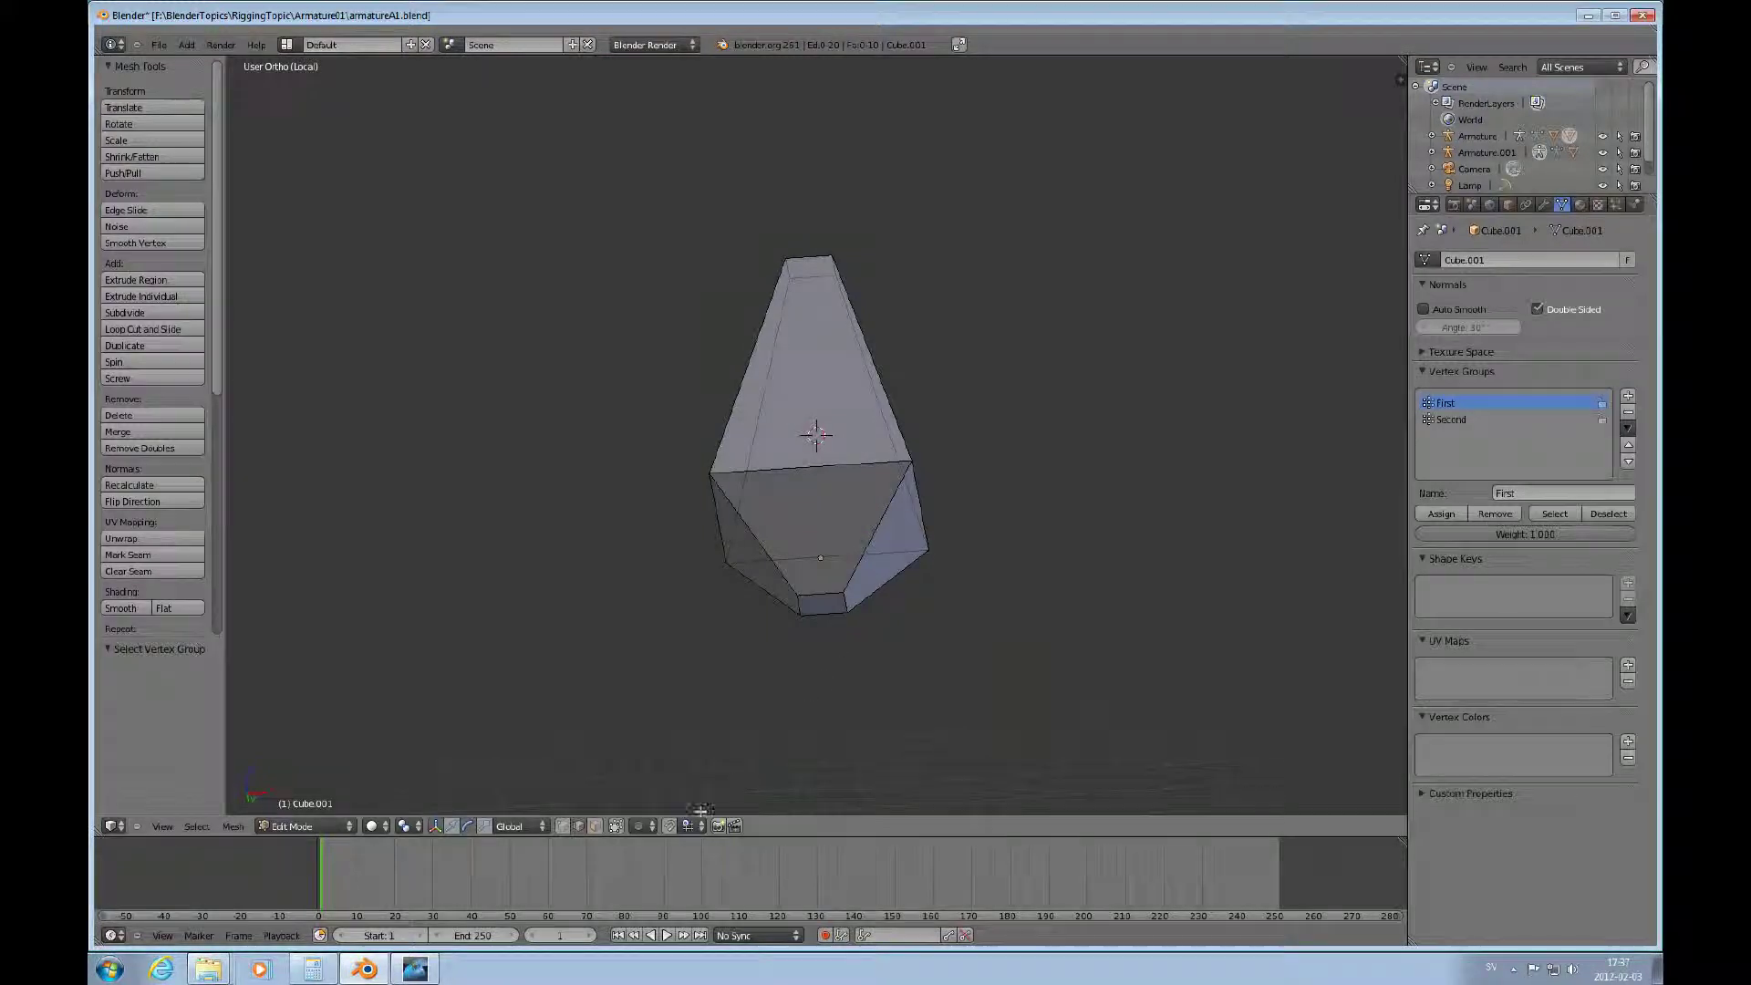
Leave local view, select the lower mesh Cube and enter Edit Mode on it.
key(KP_Divide)
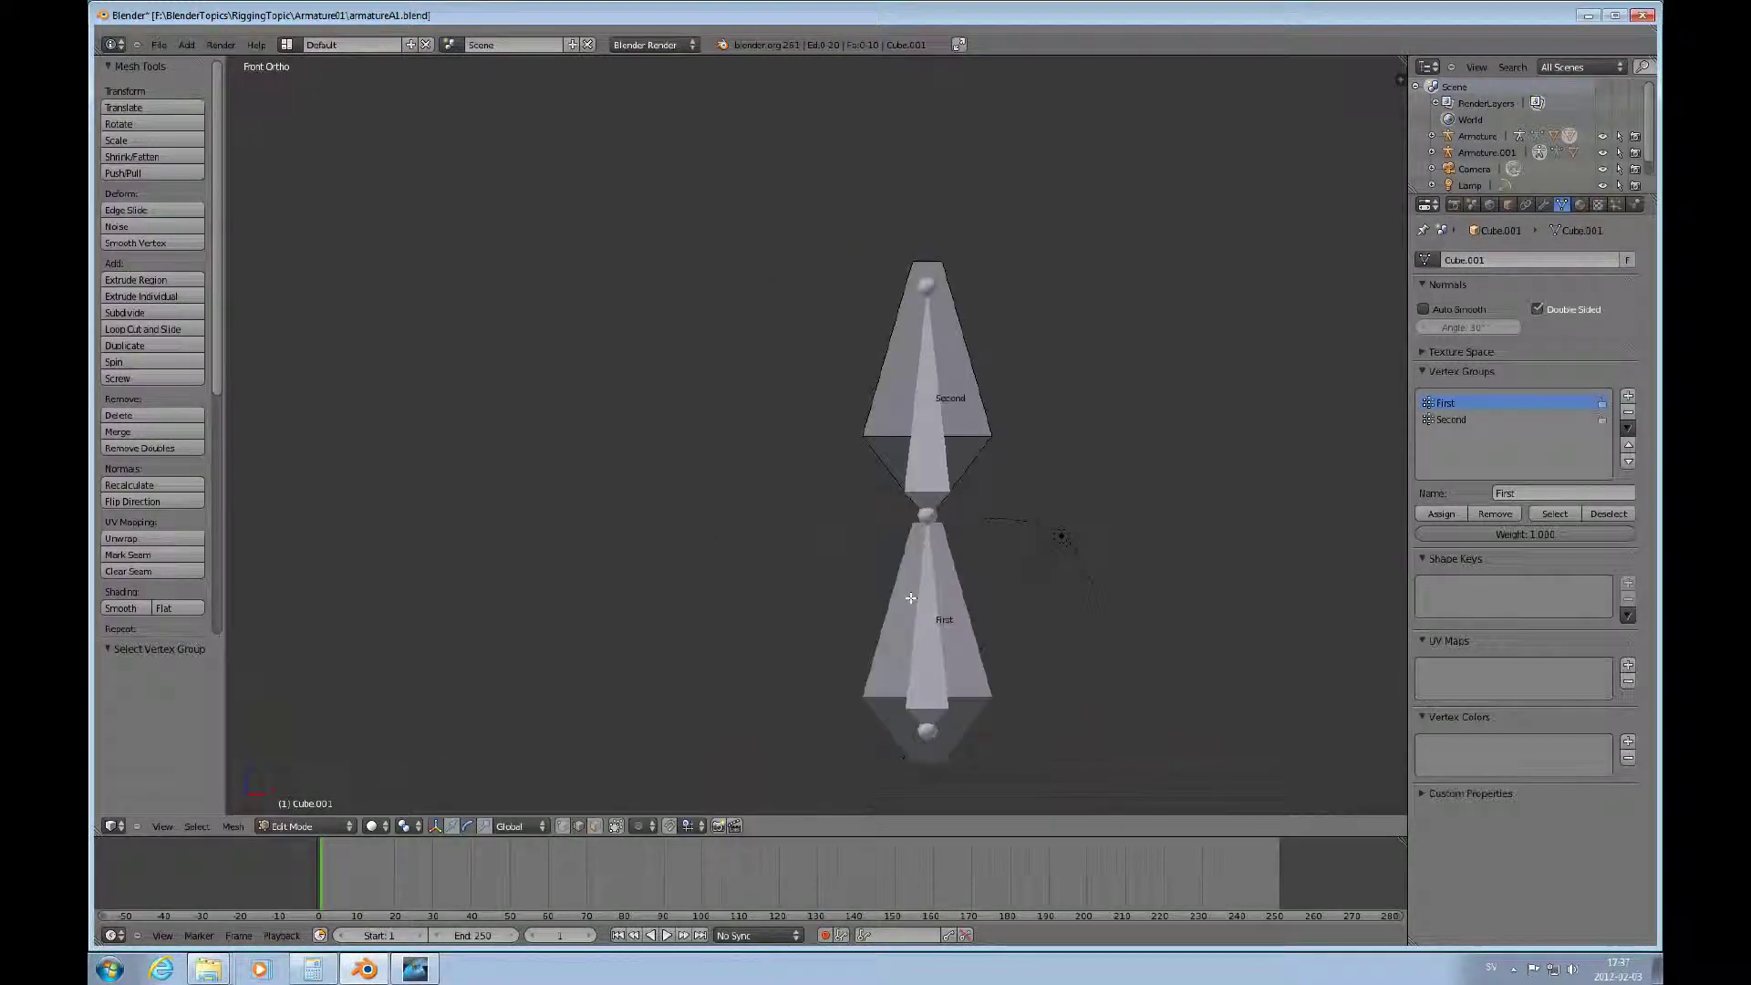
key(Tab)
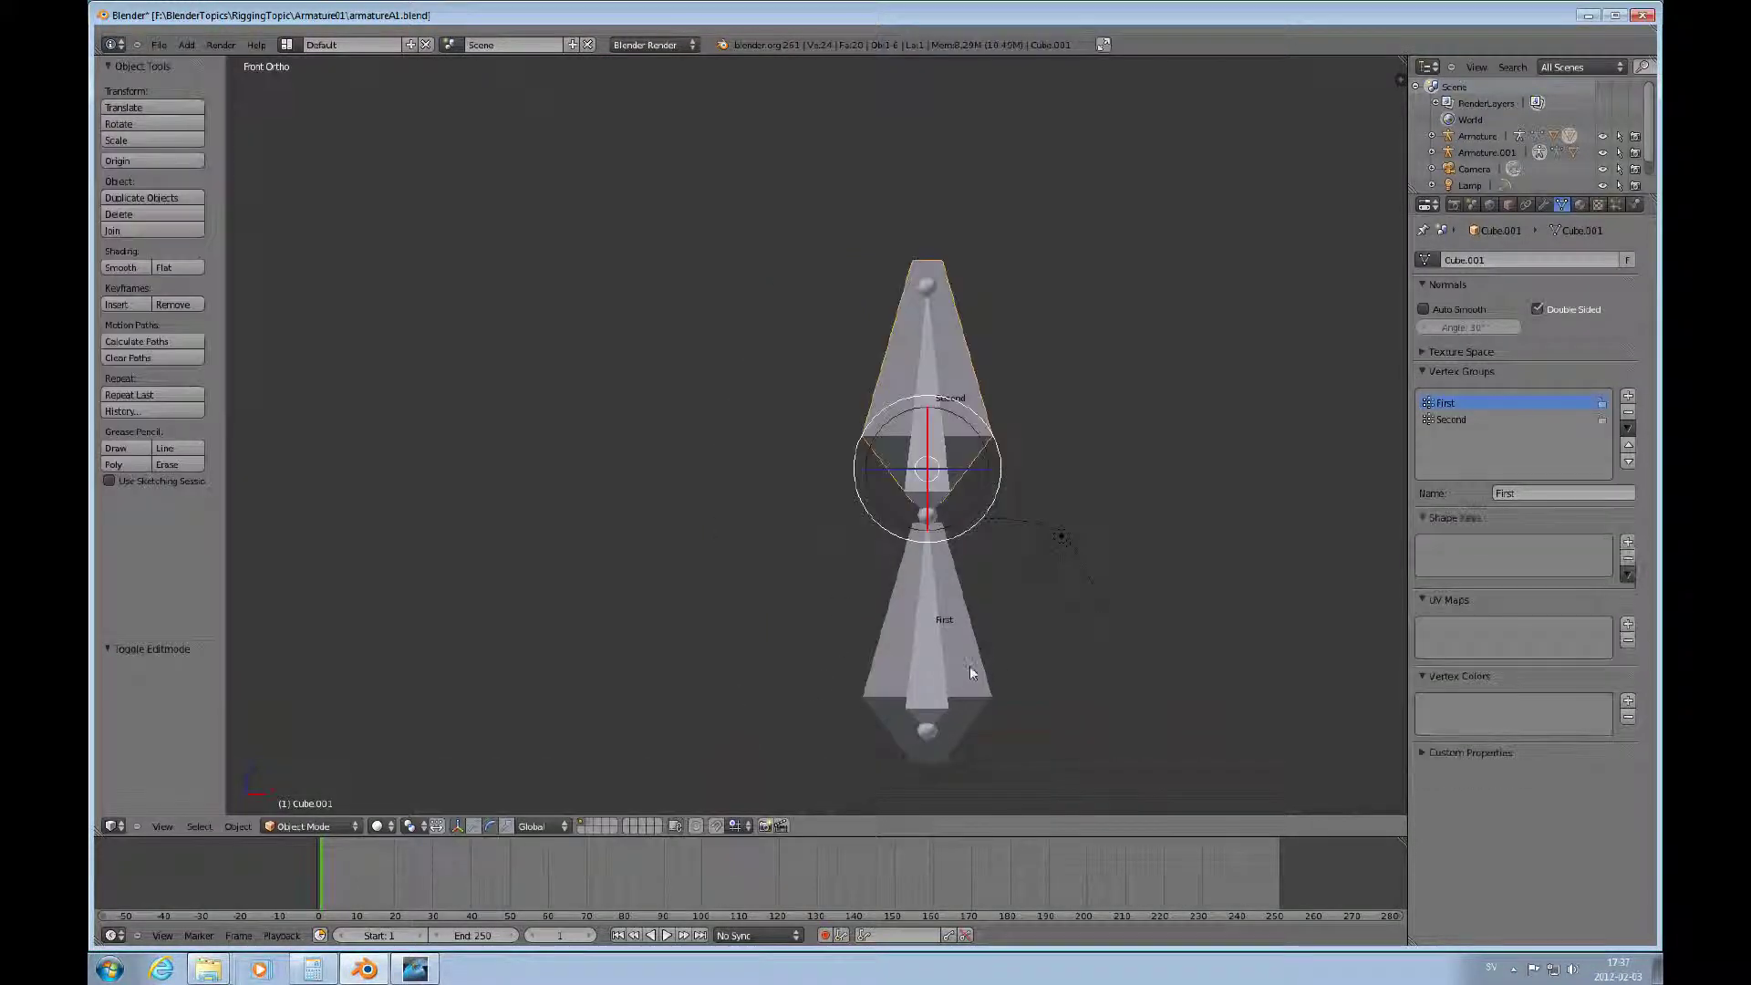
right_click(969, 669)
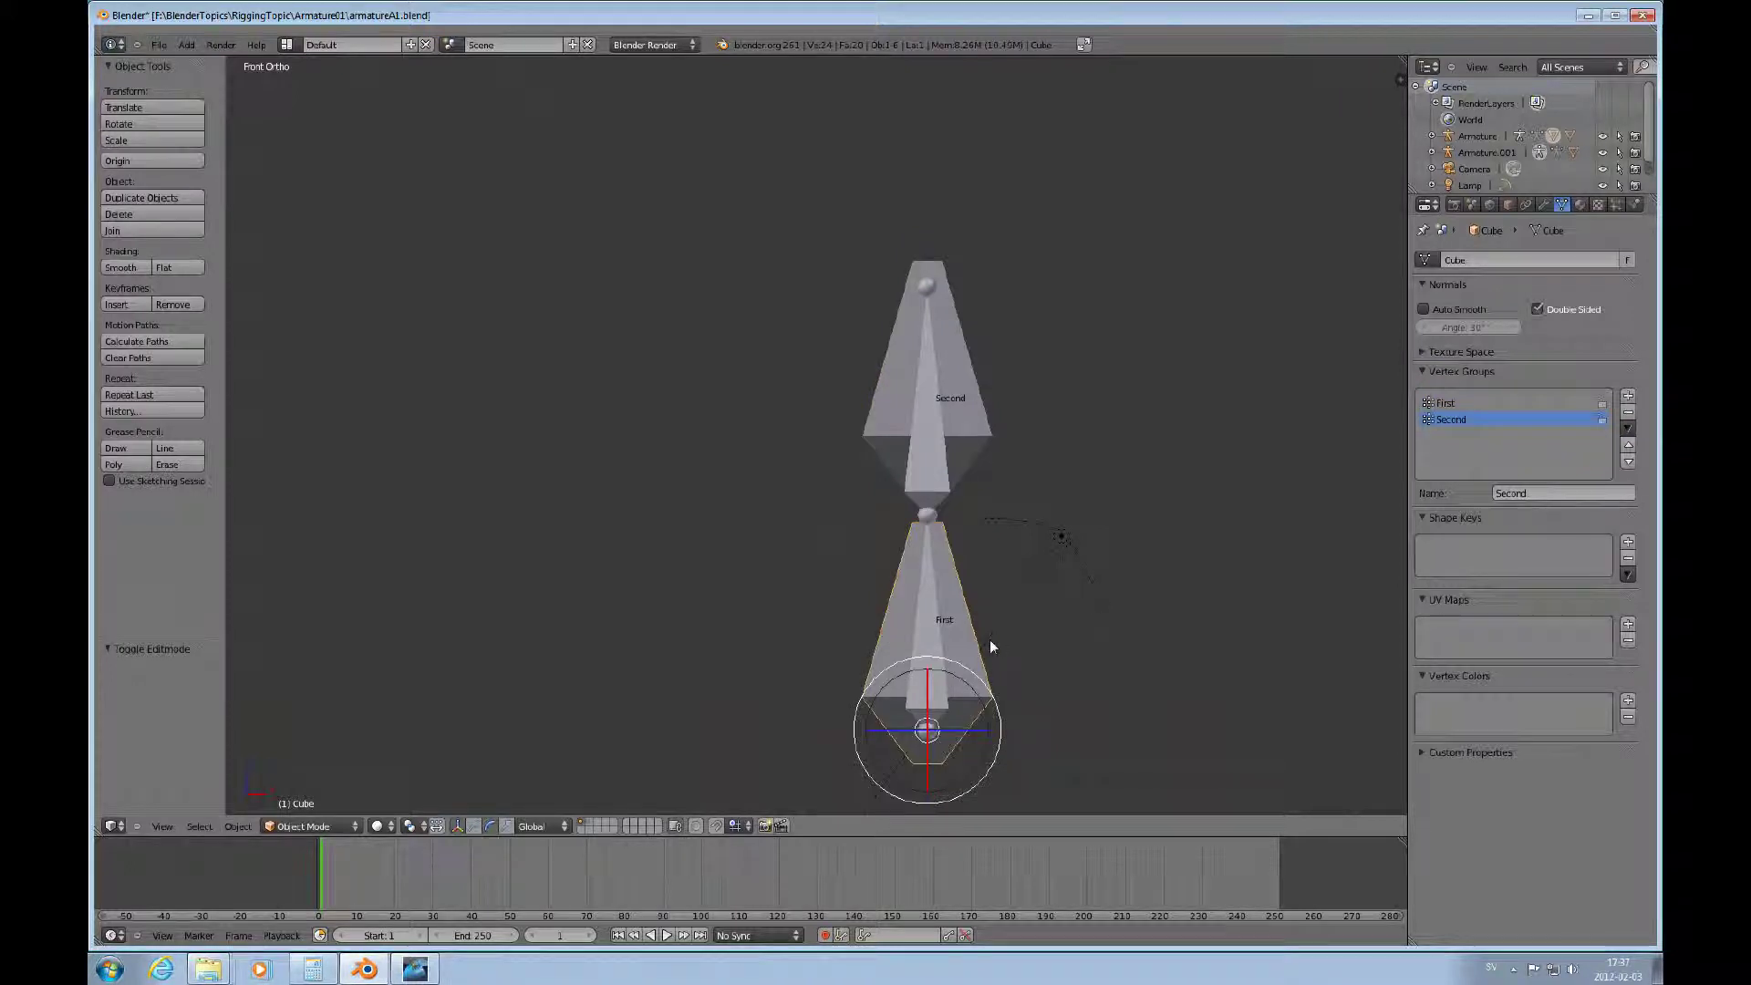
key(Tab)
key(c)
click(972, 721)
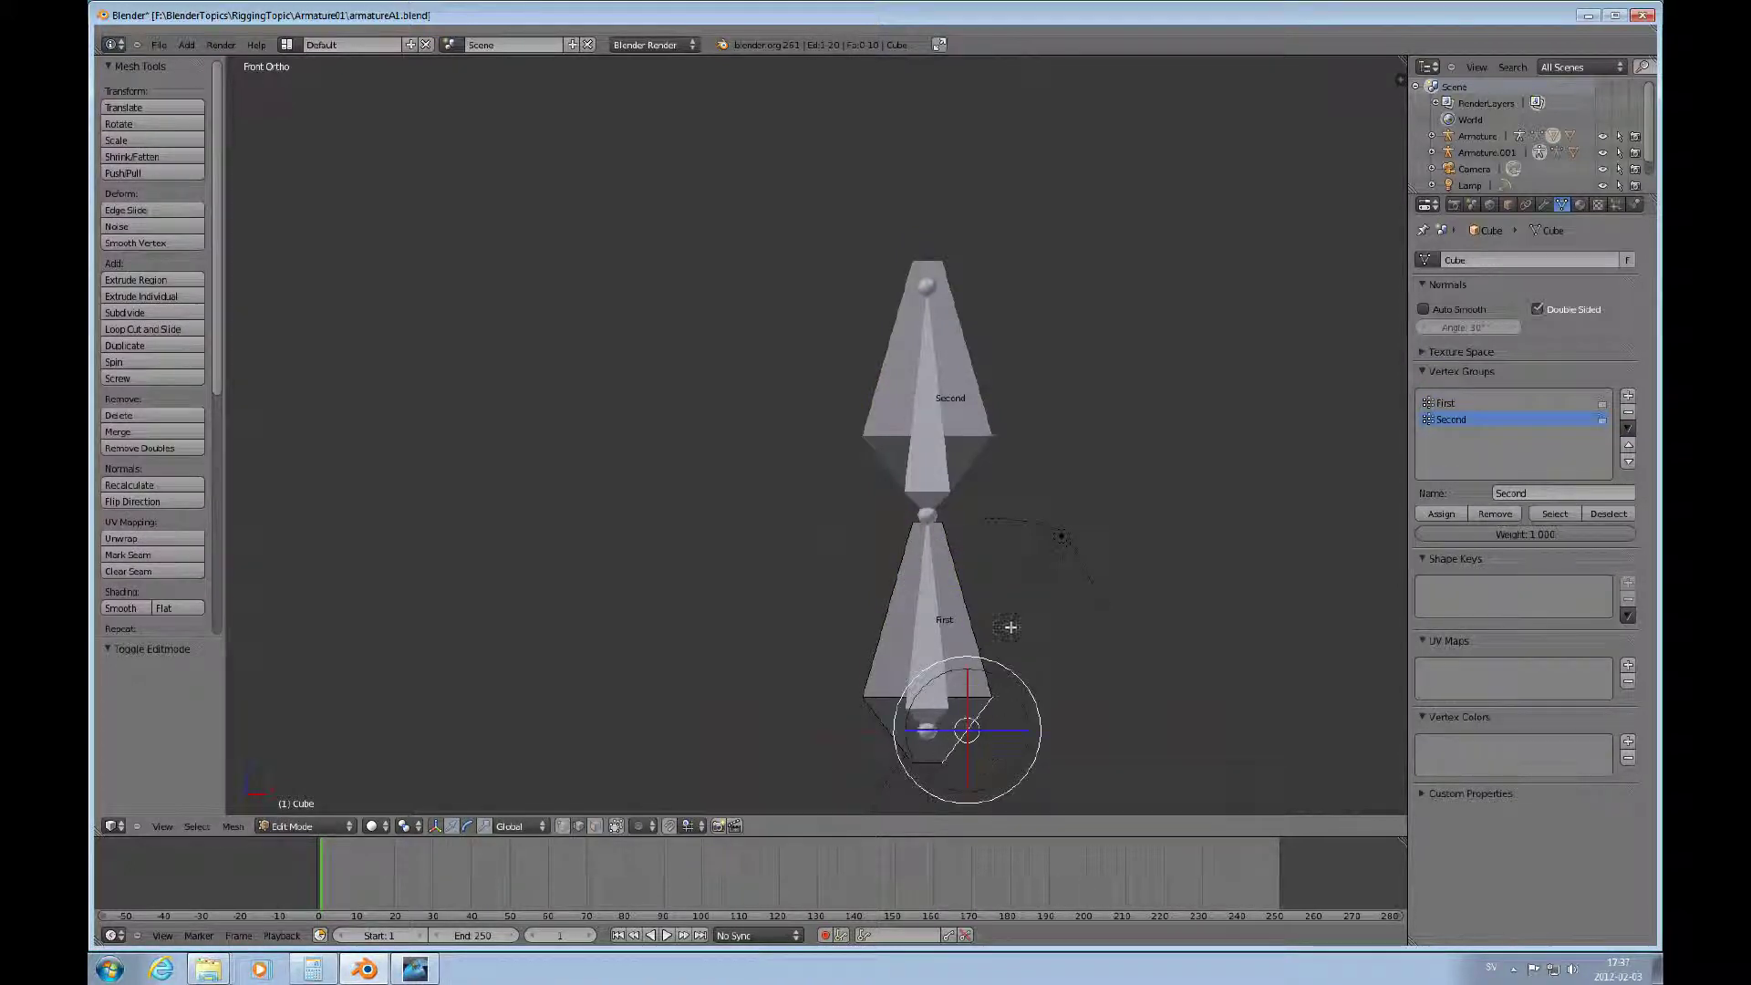
In local view, select the Second group's vertices to confirm only the top face belongs.
key(KP_Divide)
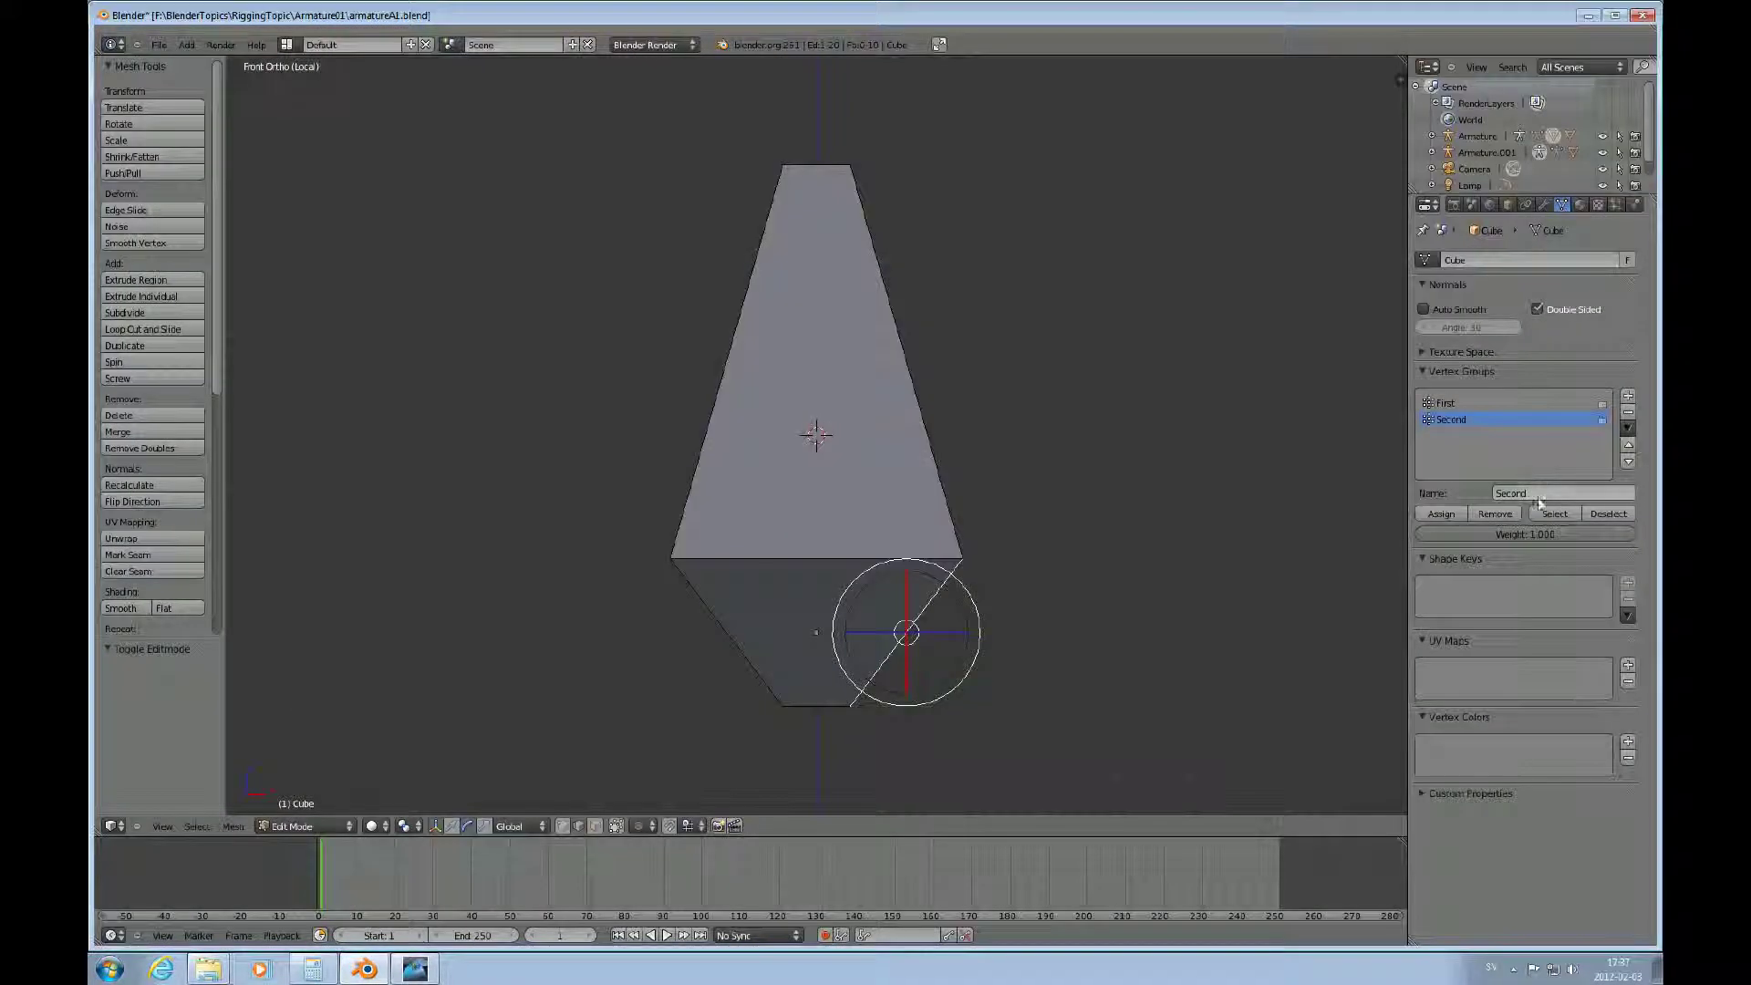
key(a)
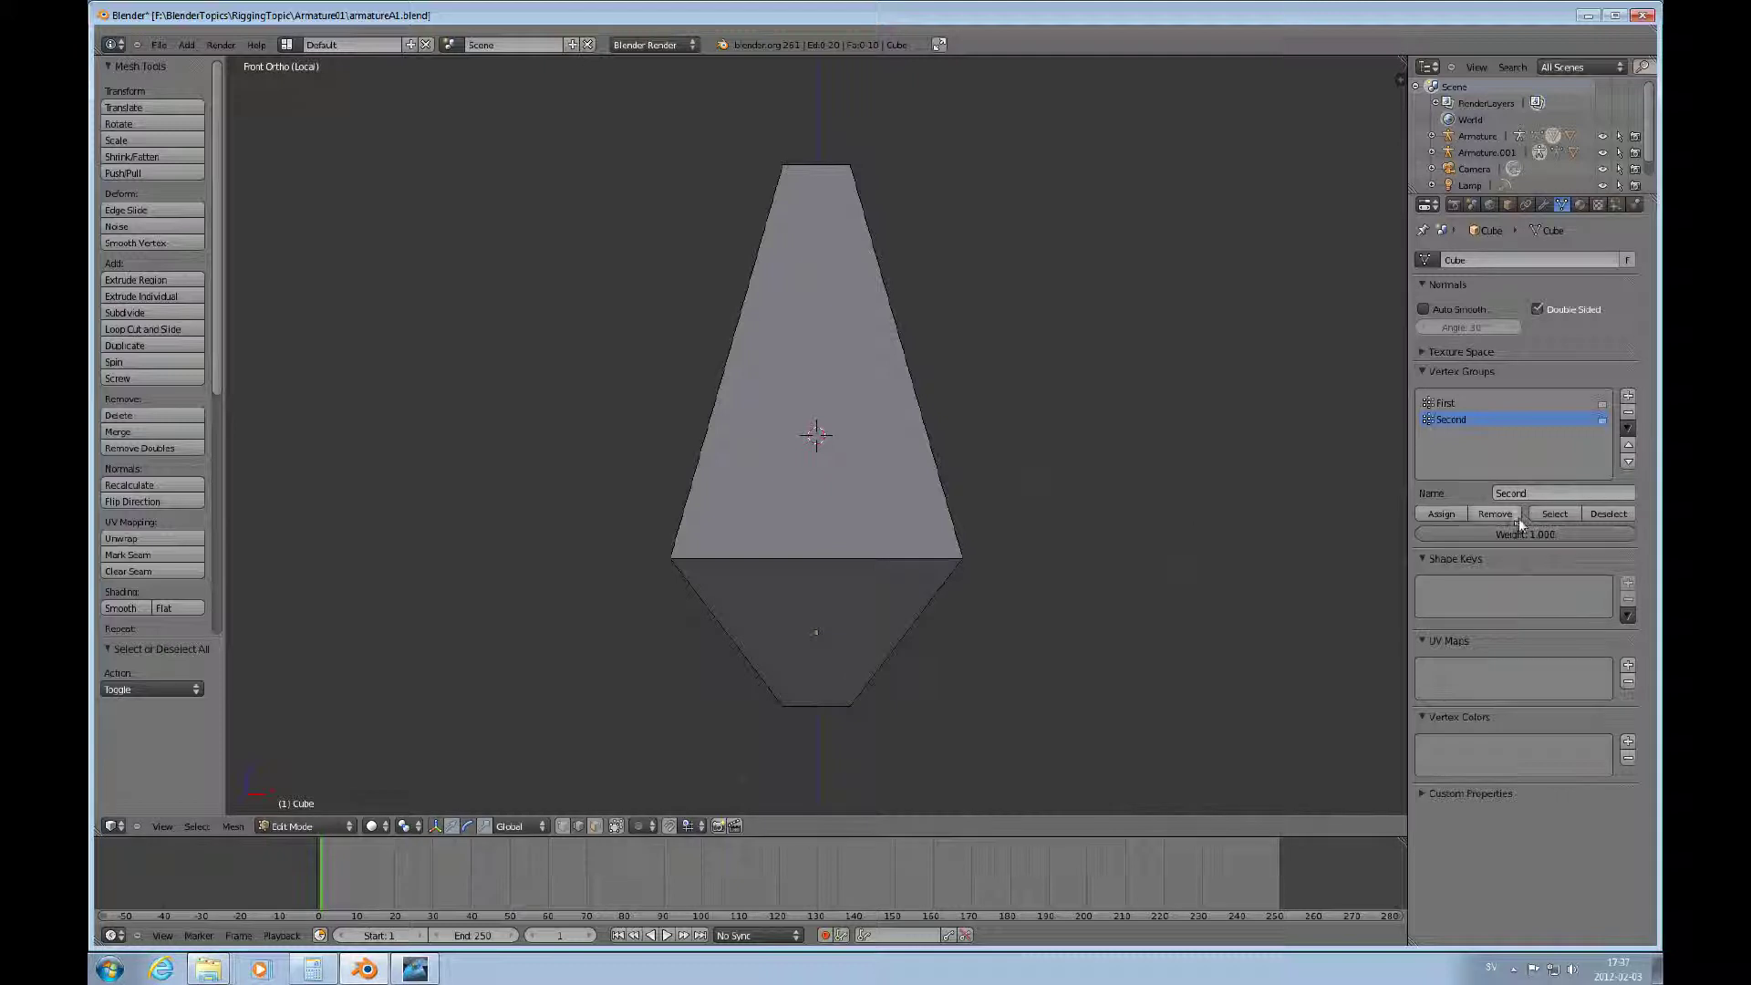
click(1550, 514)
middle_drag(997, 372, 833, 284)
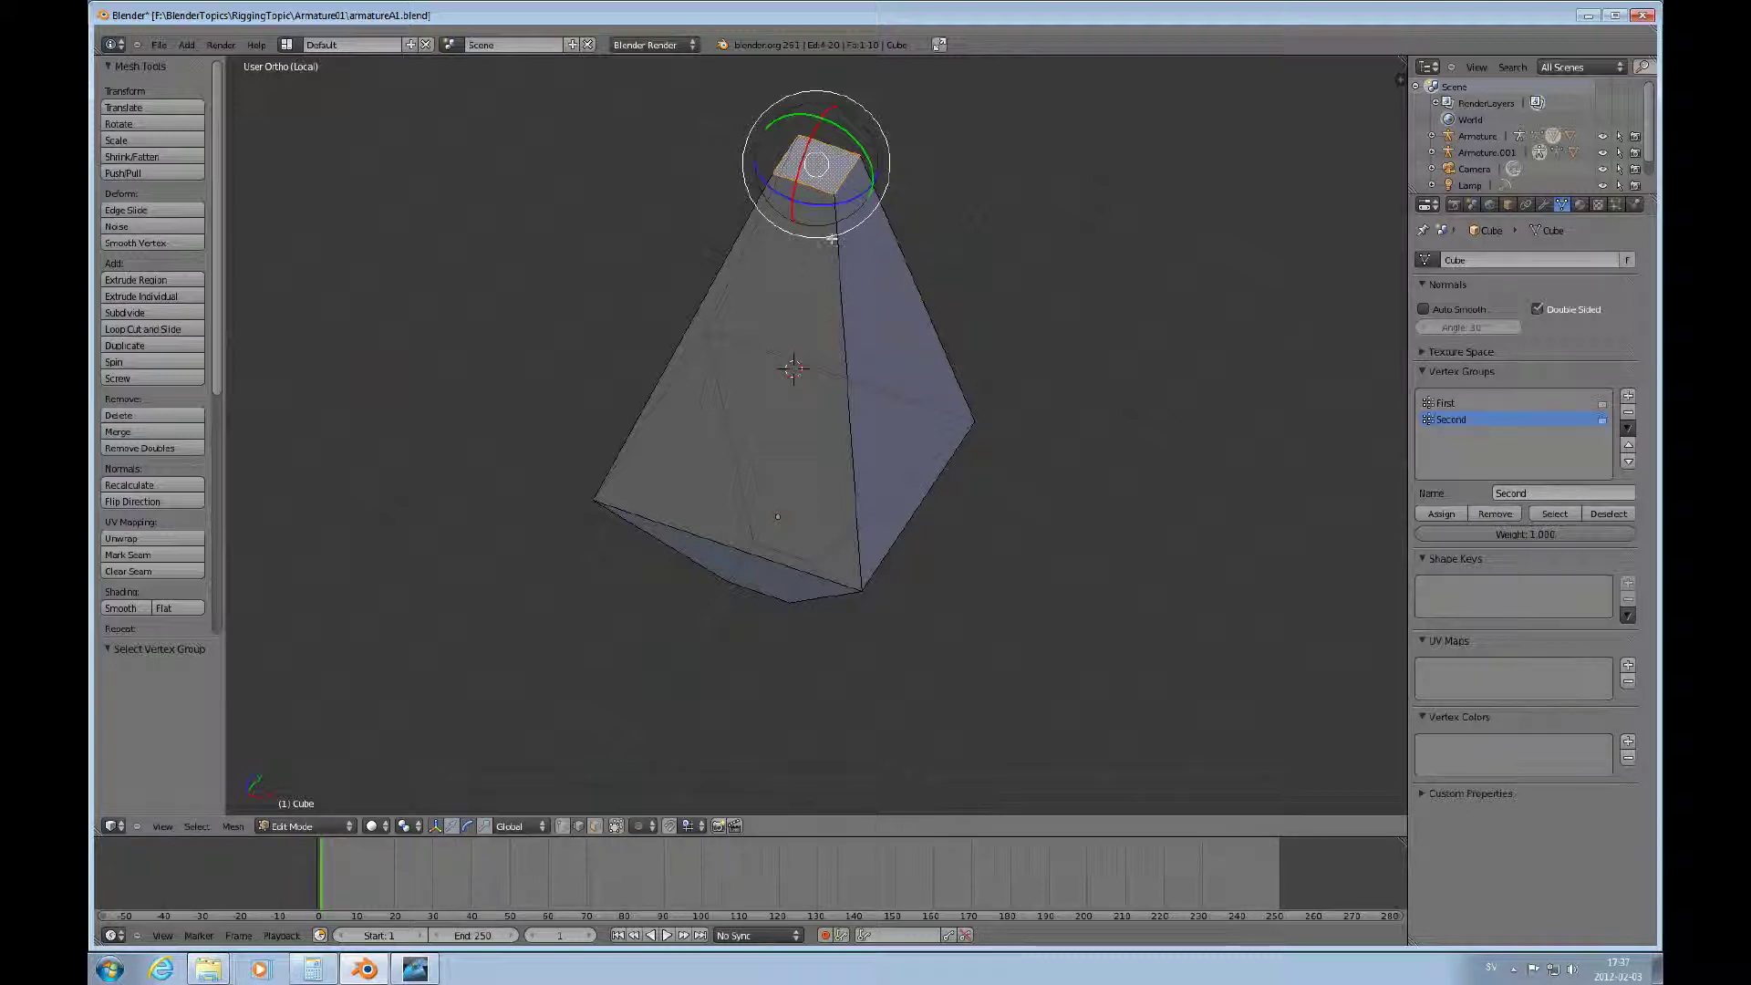
key(a)
click(1556, 515)
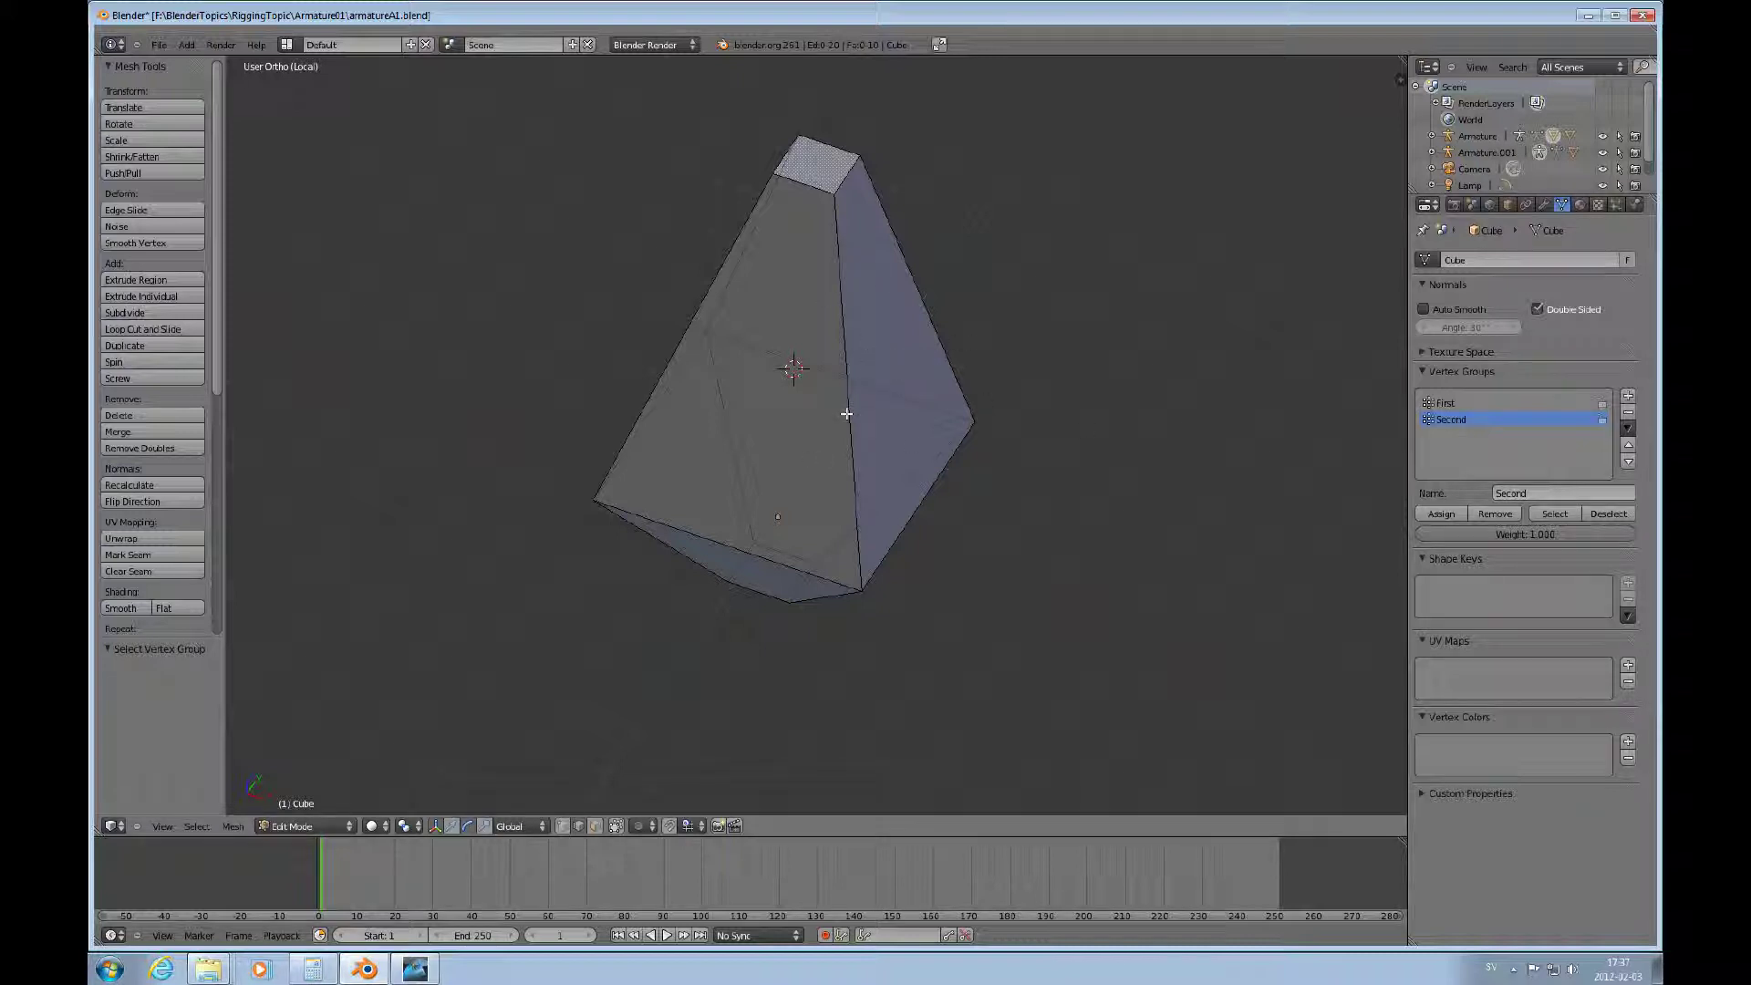
Leave local view and take the cone mesh out of Edit Mode back to Object Mode.
key(KP_Divide)
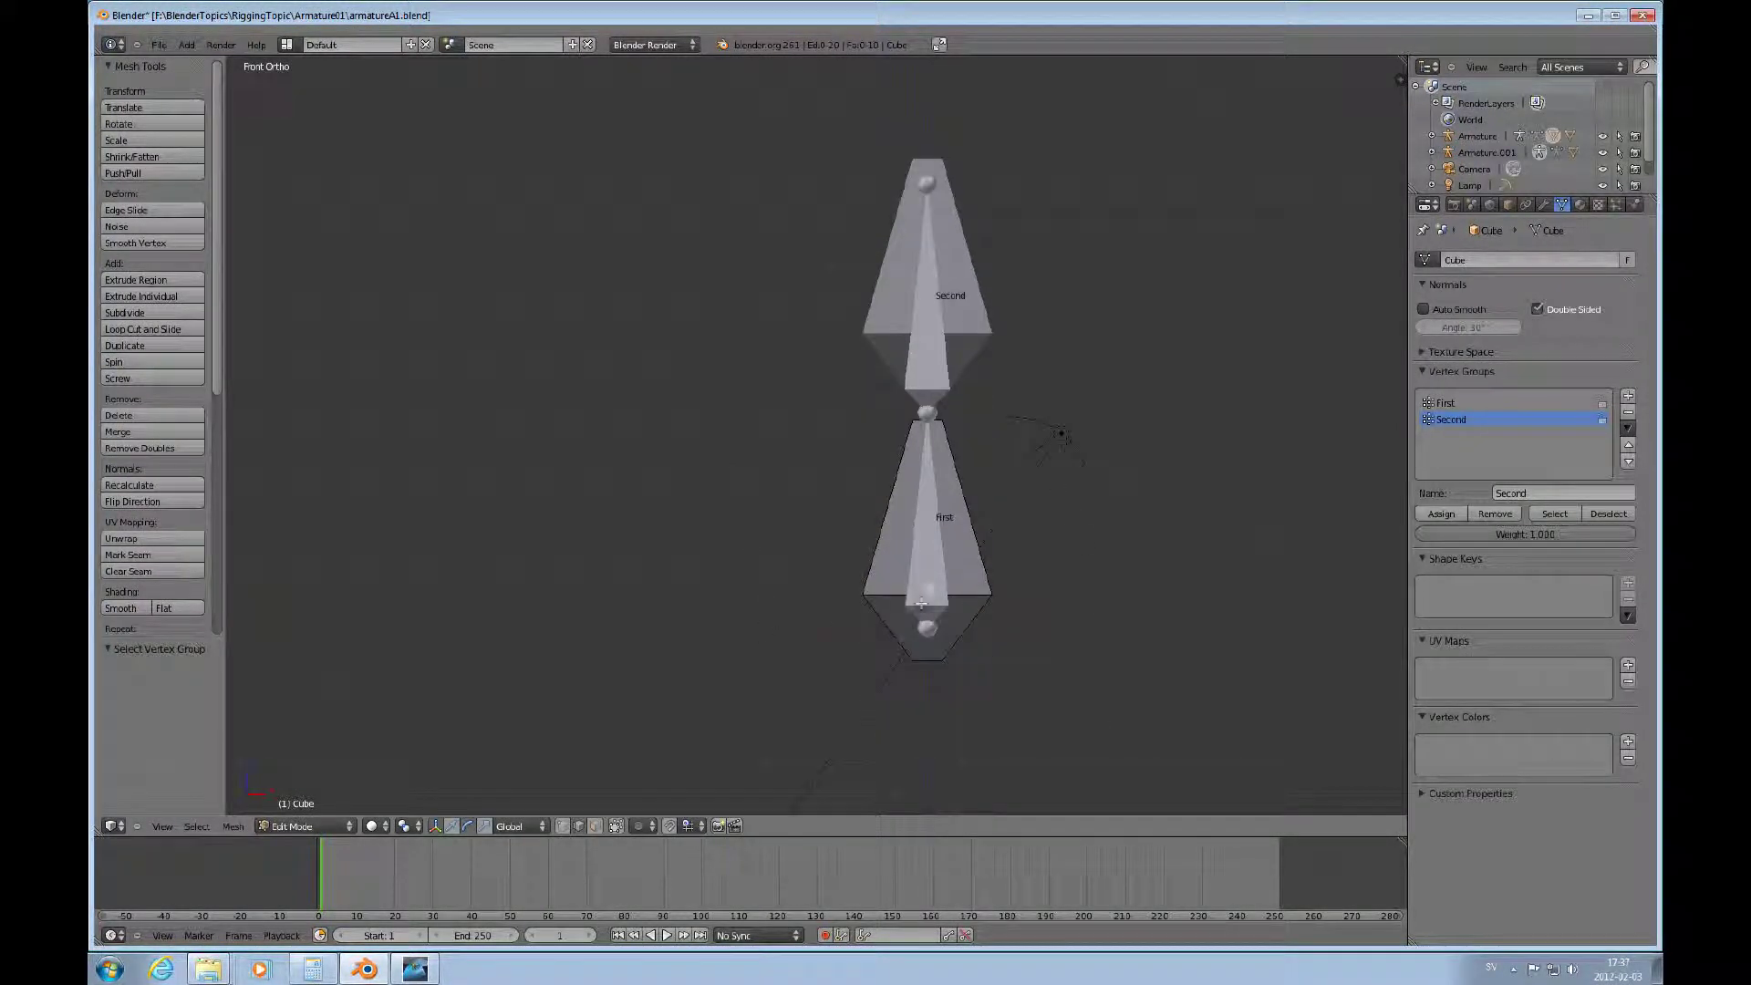
shift+middle_drag(1055, 430, 859, 454)
scroll(880, 479, up, 6)
scroll(882, 472, down, 3)
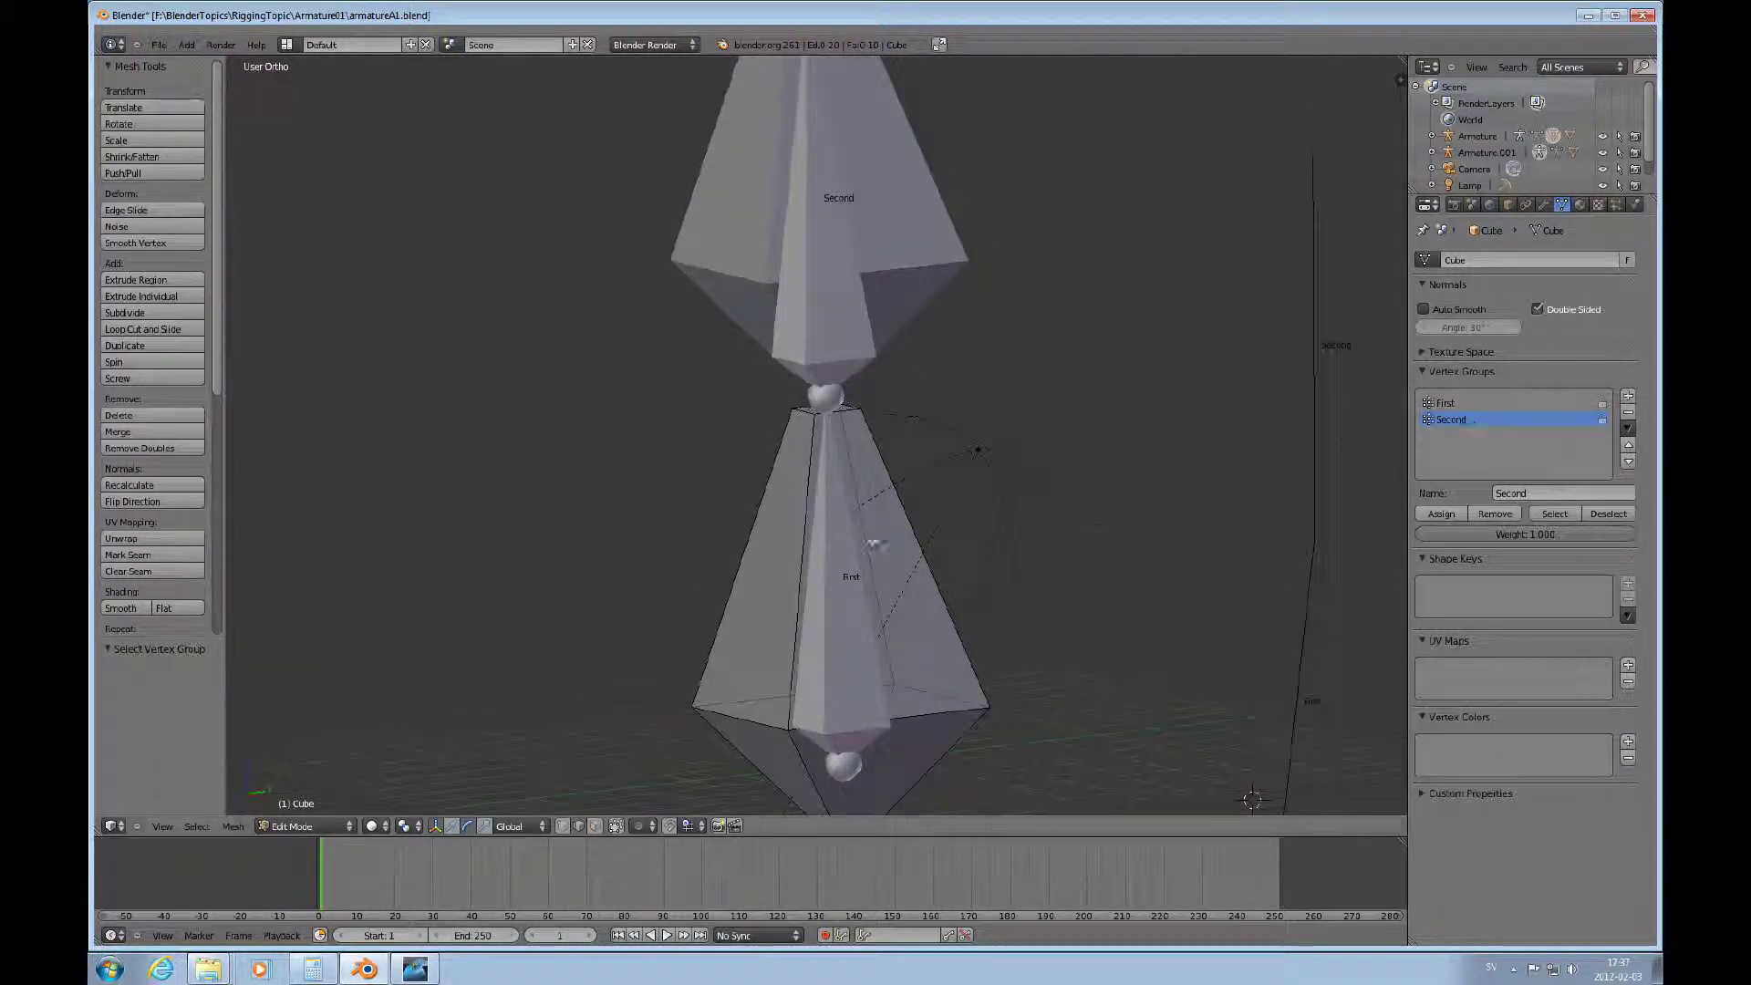
right_click(840, 573)
right_click(851, 693)
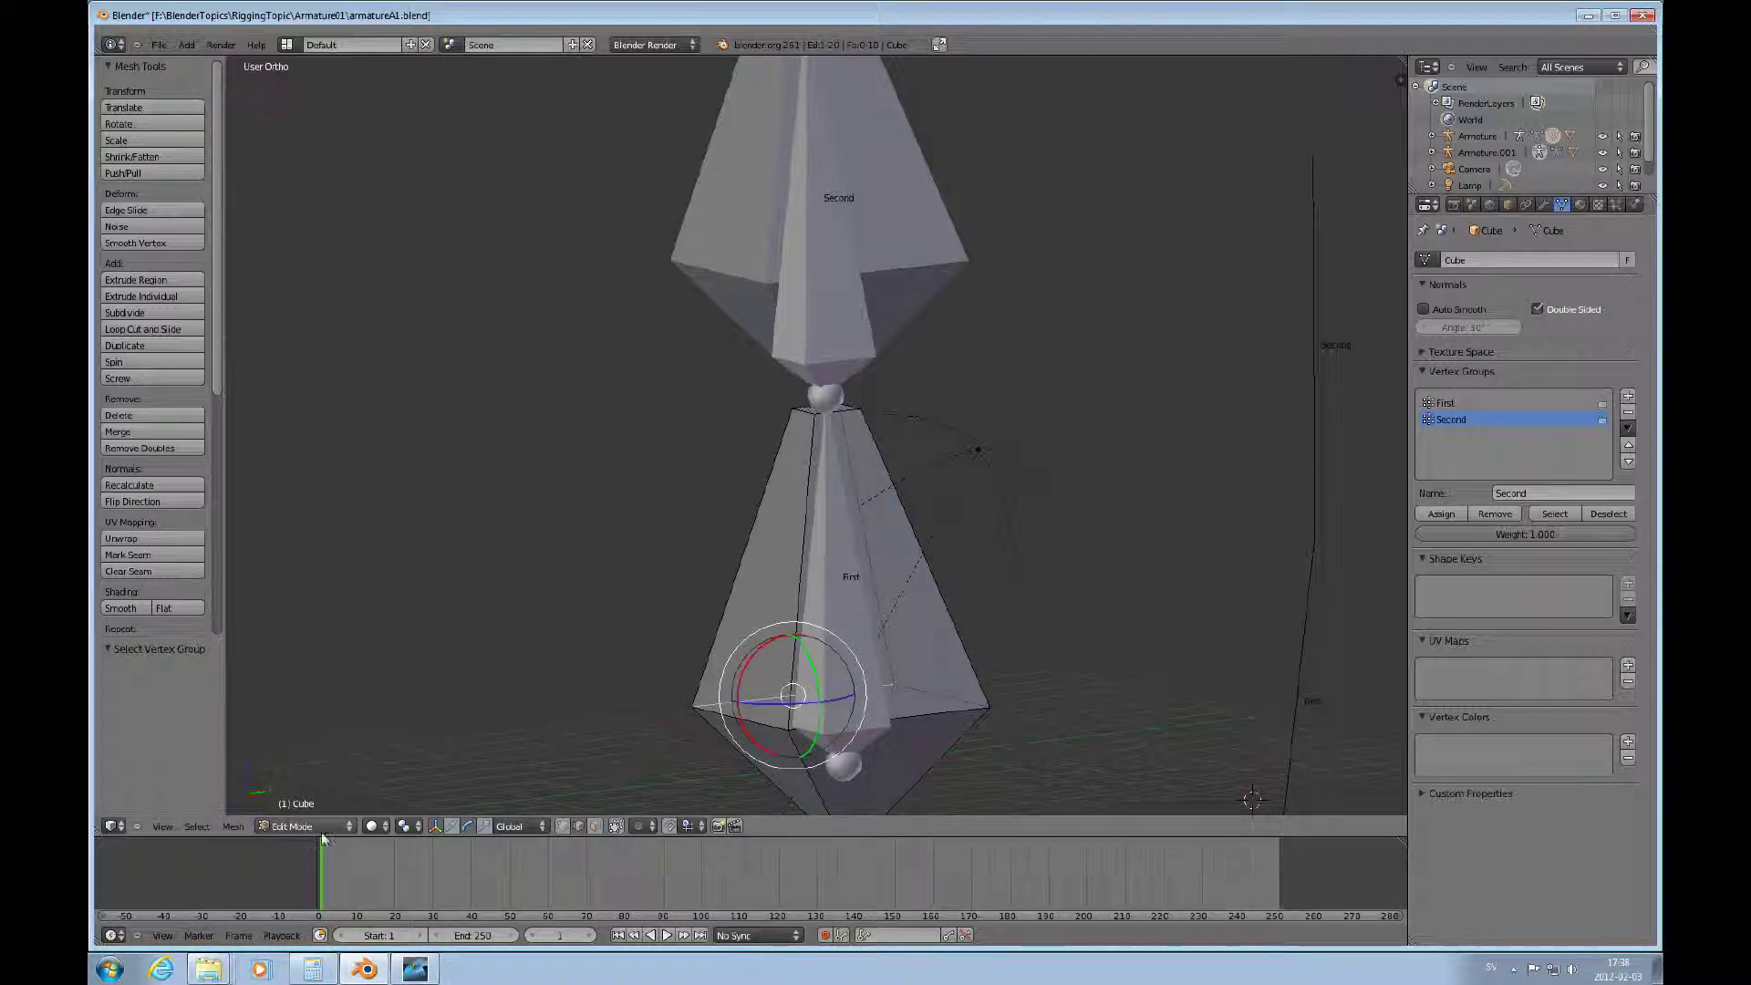
click(351, 827)
click(301, 807)
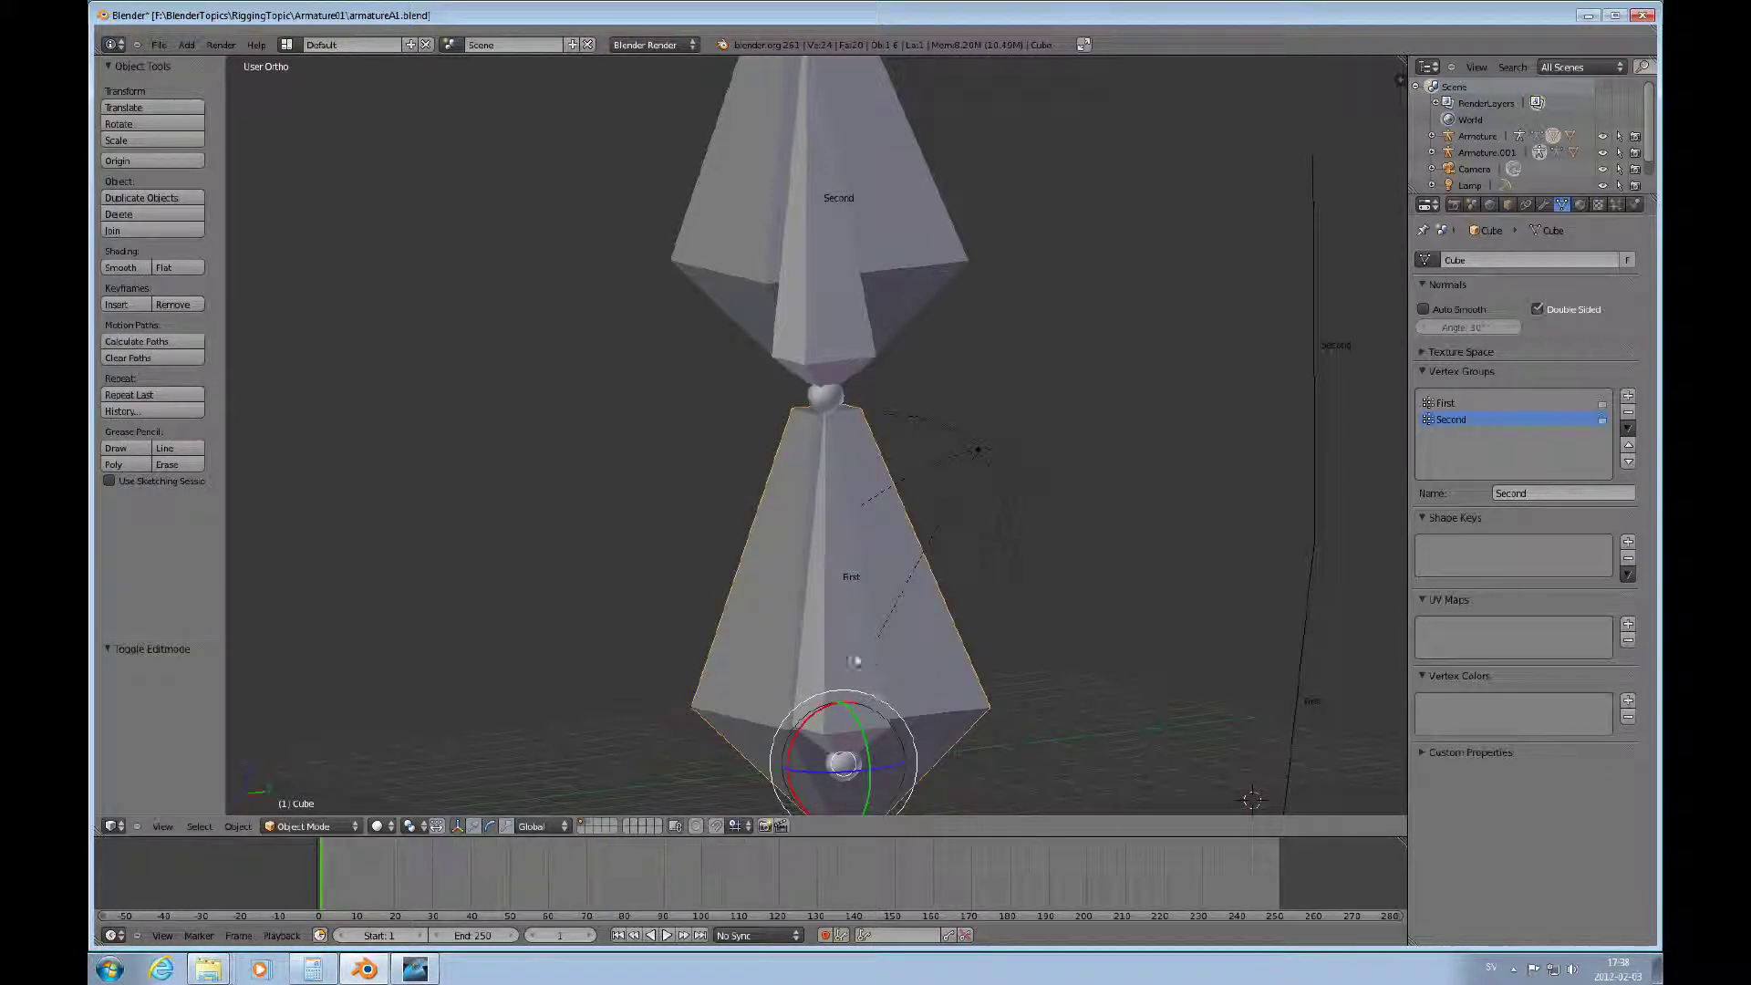
Set the armature's bone display to Wire and view it in Front Ortho.
right_click(854, 663)
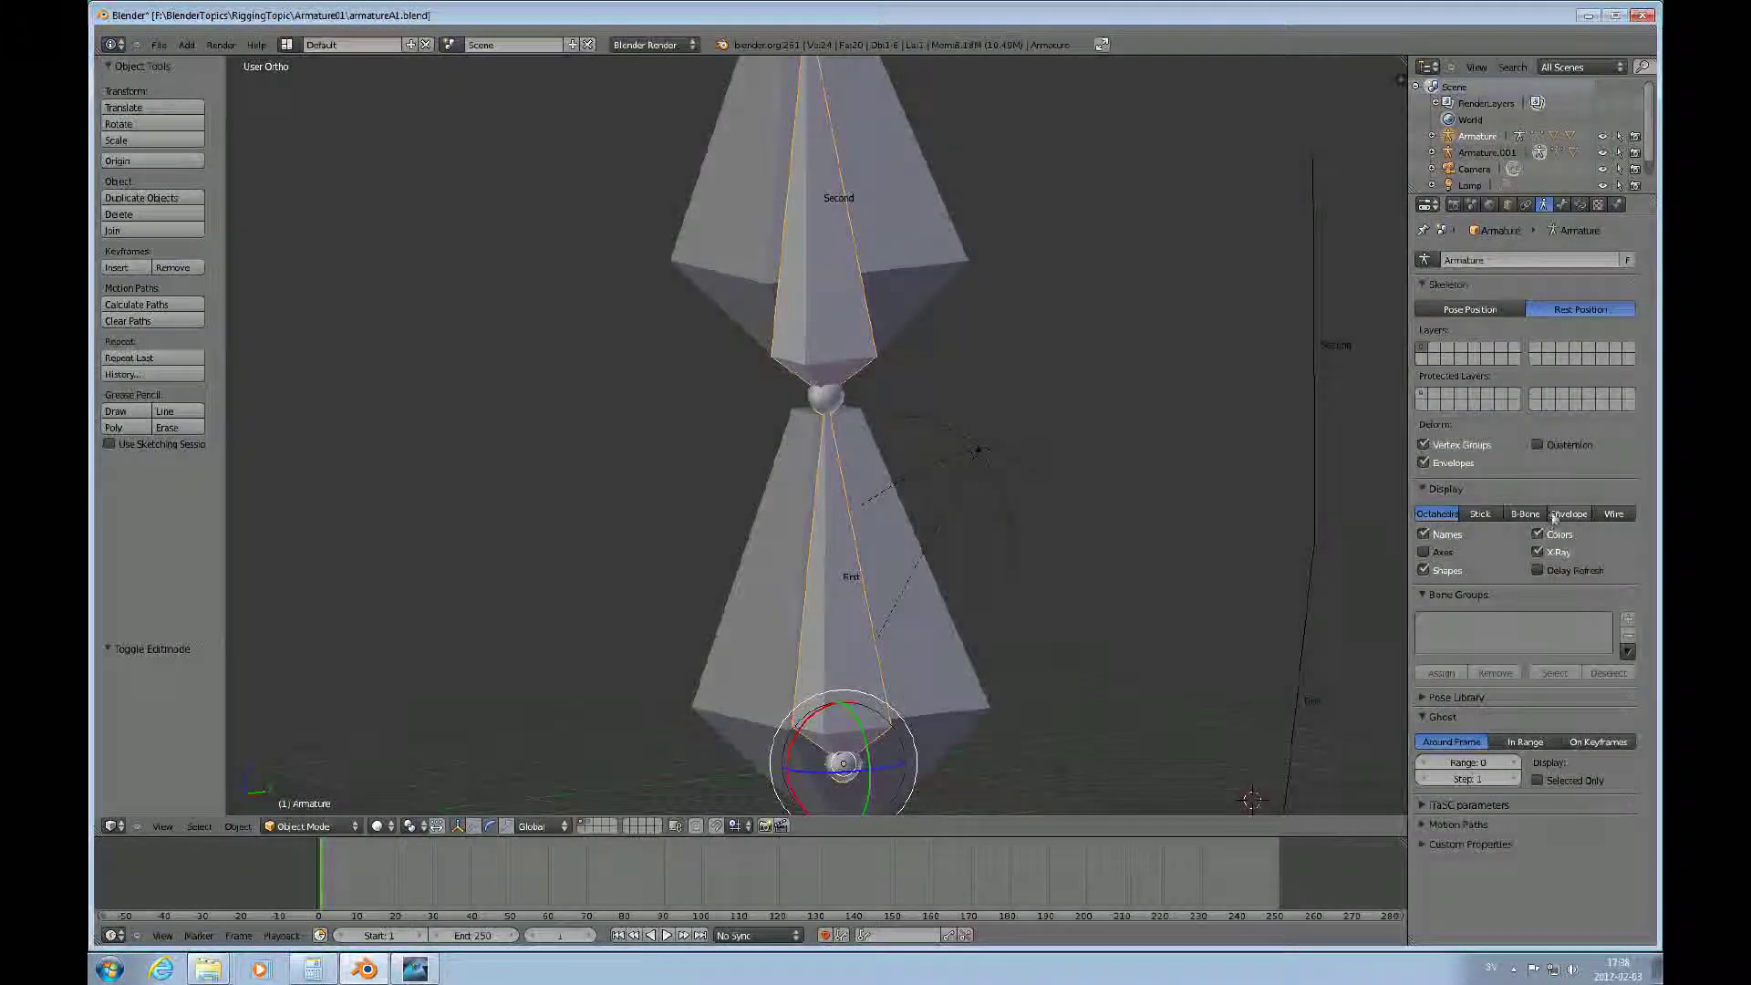
click(1614, 514)
mouse_move(1040, 471)
middle_down()
mouse_move(896, 496)
mouse_move(799, 467)
mouse_move(927, 457)
mouse_move(910, 423)
mouse_move(933, 537)
middle_up()
scroll(887, 445, up, 3)
key(KP_1)
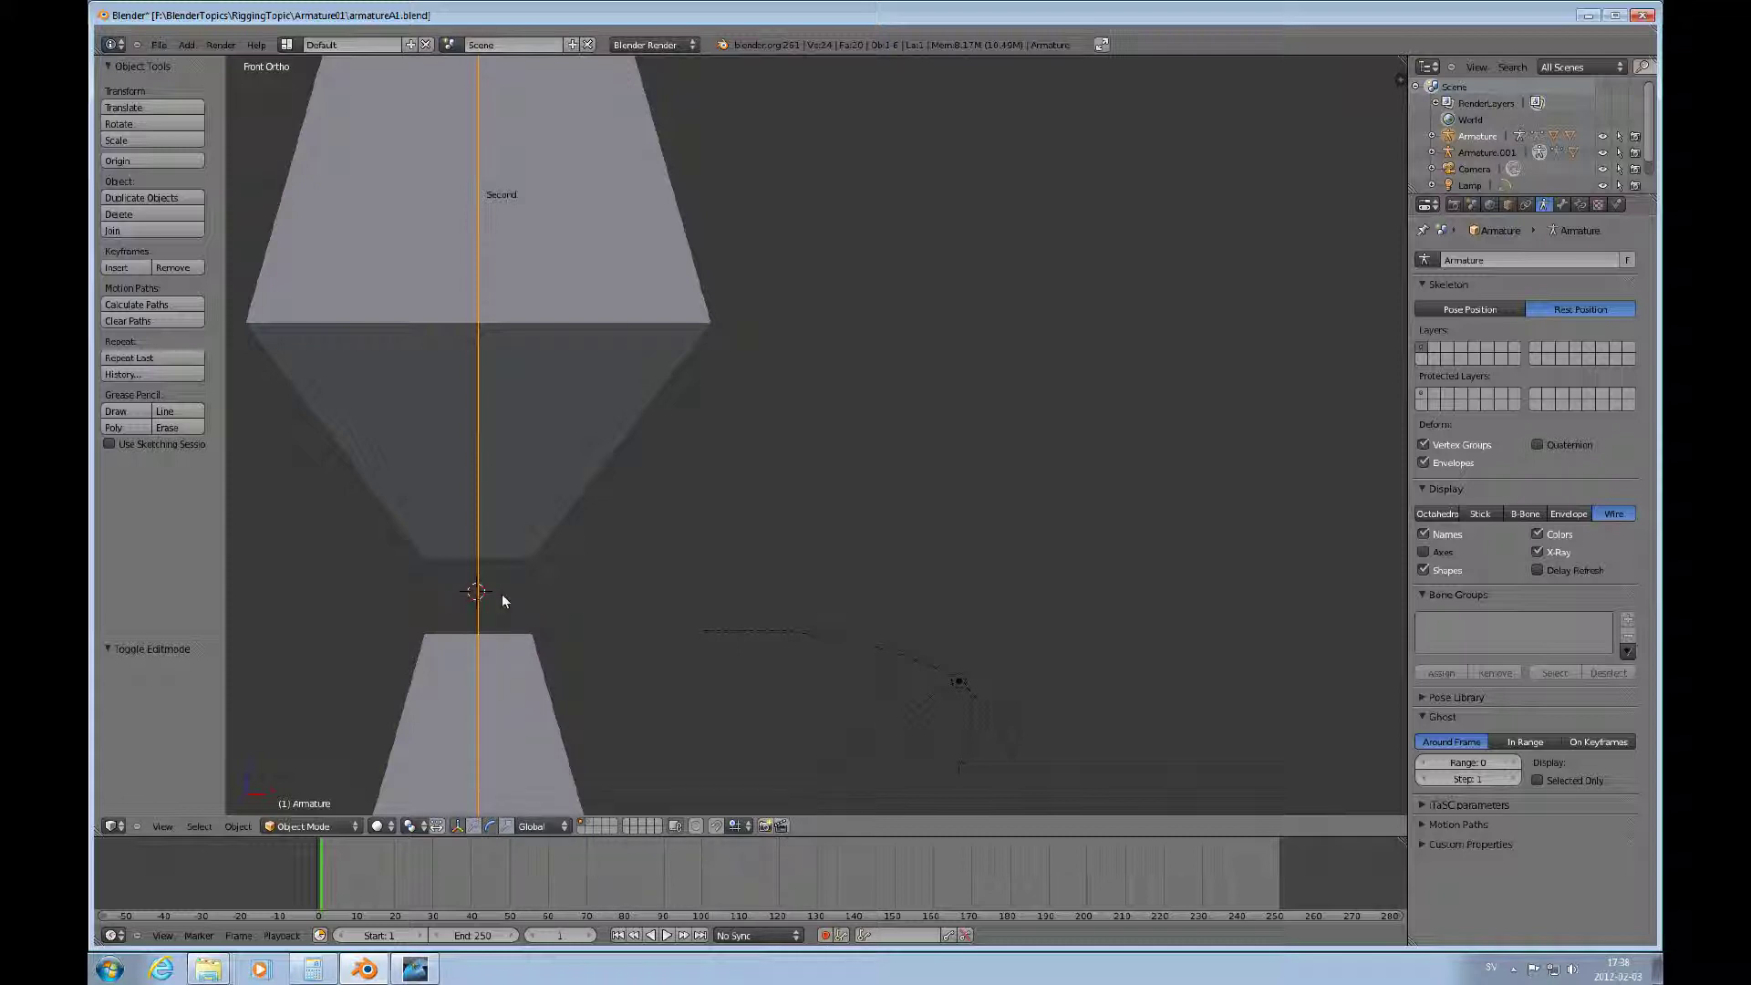
shift+middle_drag(502, 587, 978, 634)
shift+scroll(977, 631, down, 4)
shift+scroll(977, 630, down, 3)
shift+scroll(983, 622, up, 1)
scroll(987, 616, down, 4)
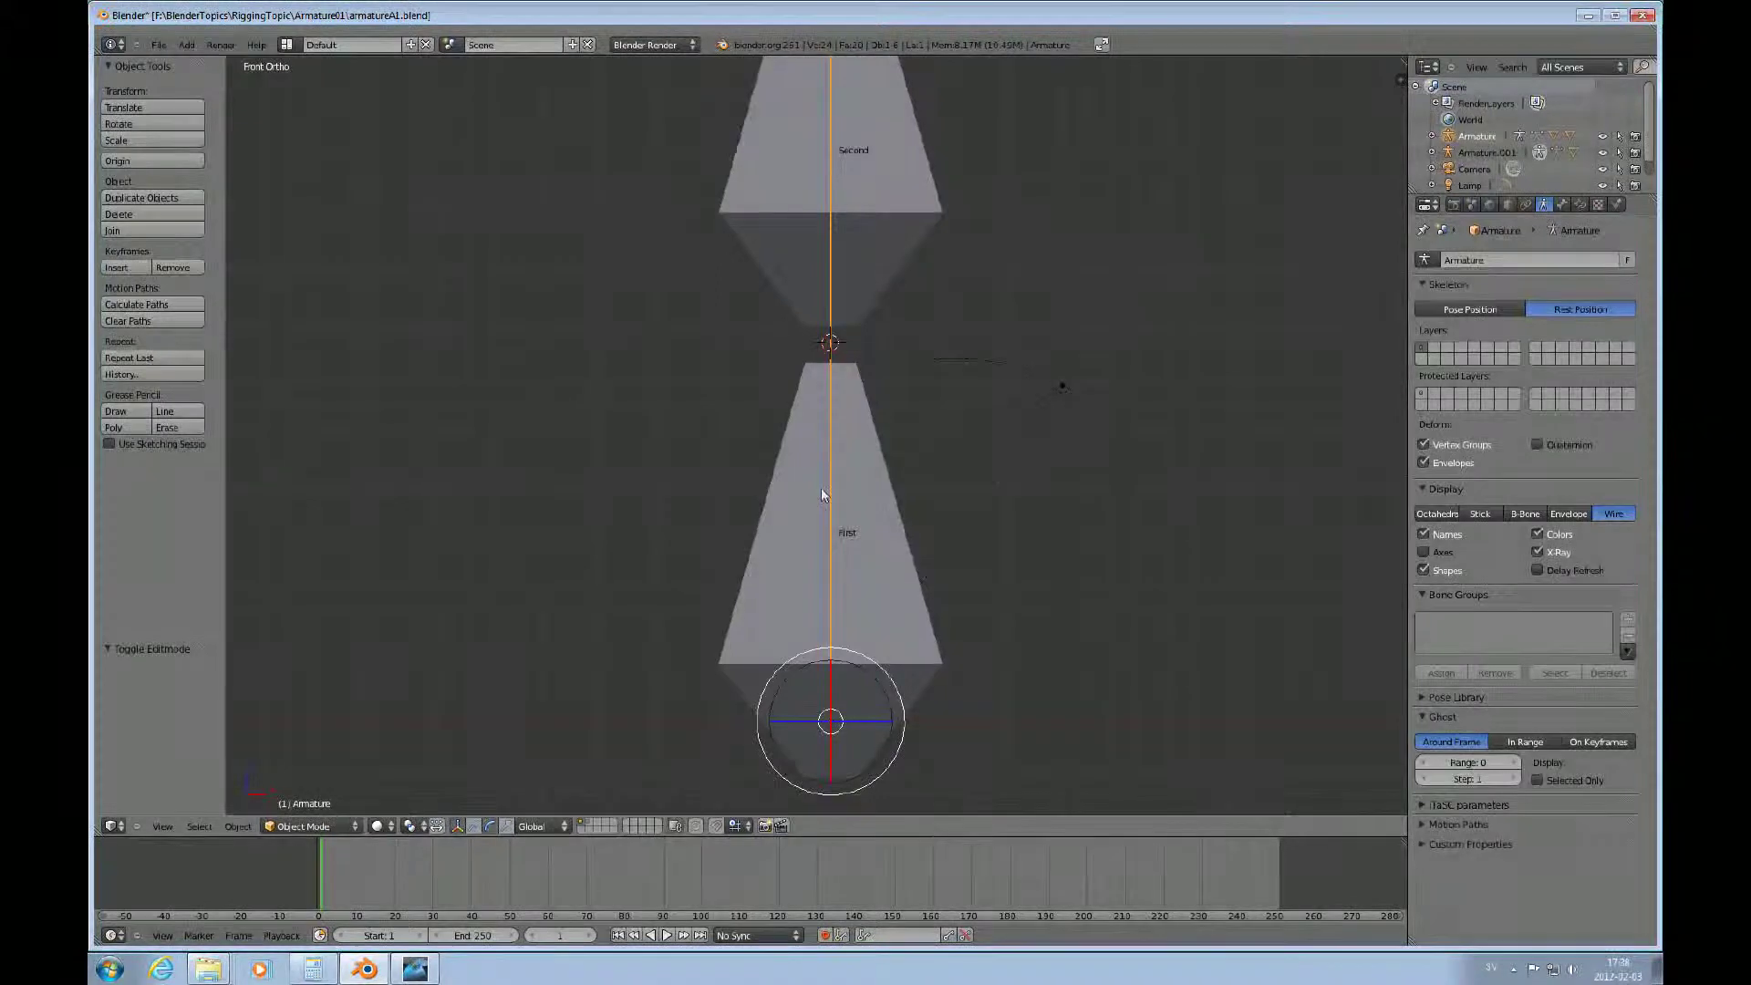
Add a cylinder at the bone joint with 12 vertices.
key(shift+a)
mouse_move(821, 489)
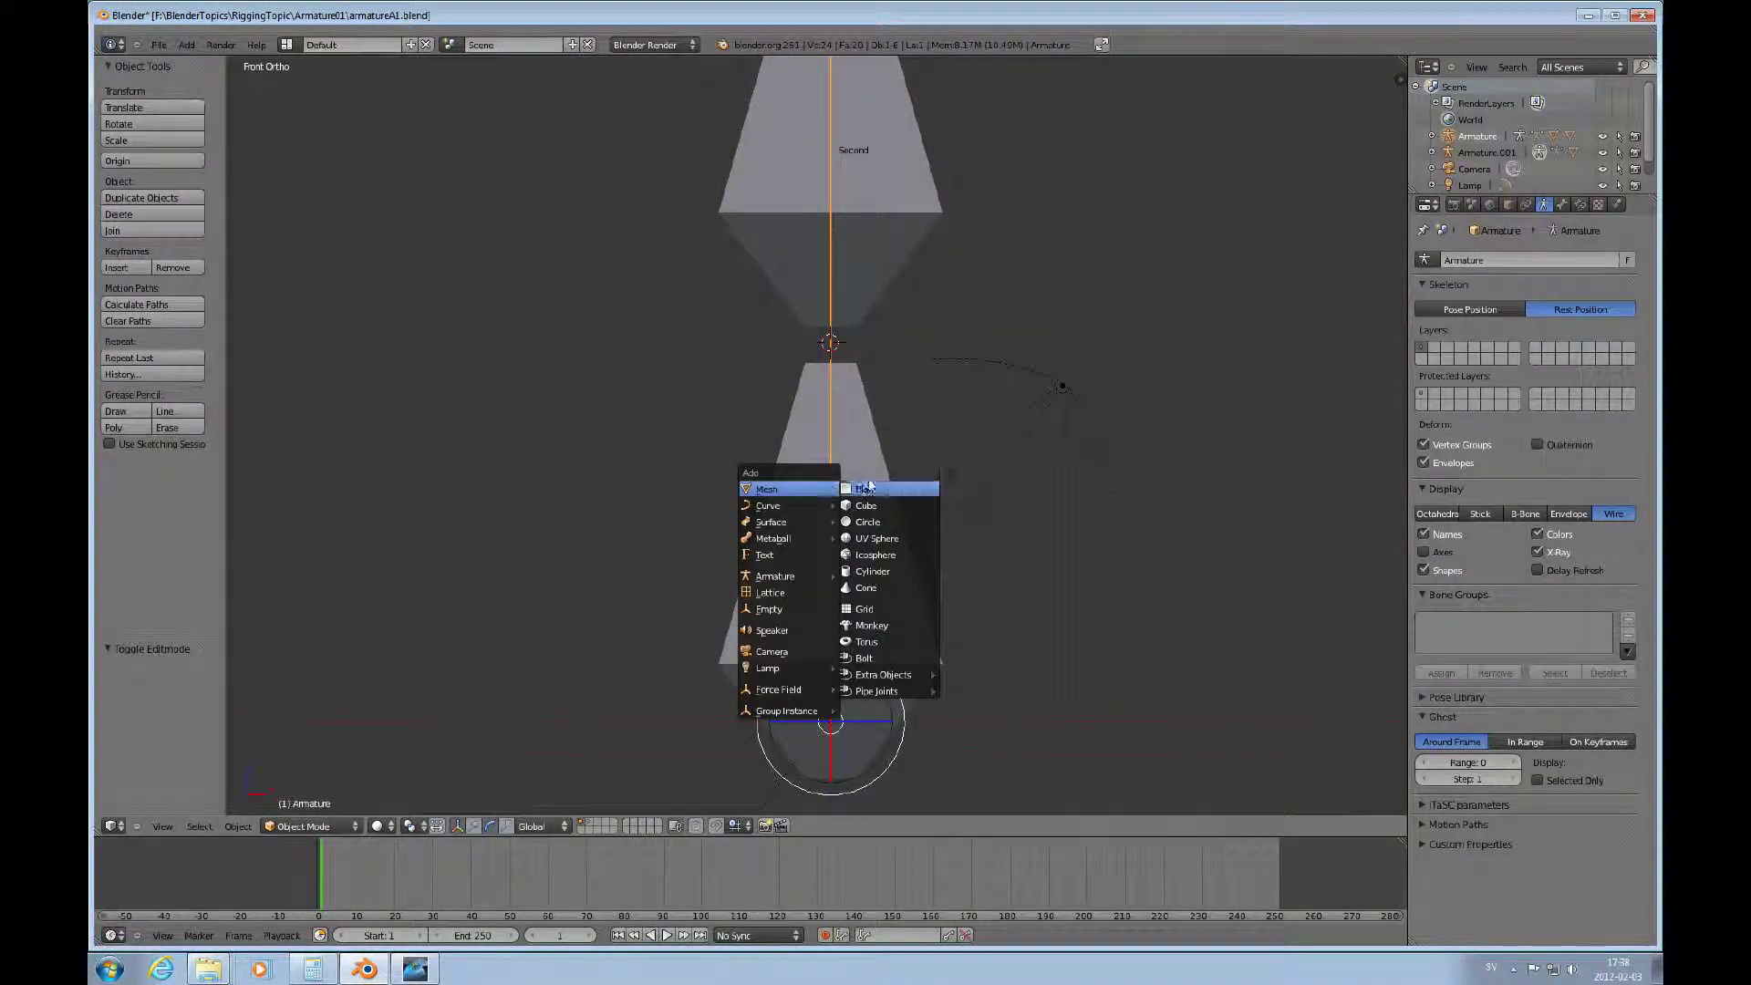
click(873, 571)
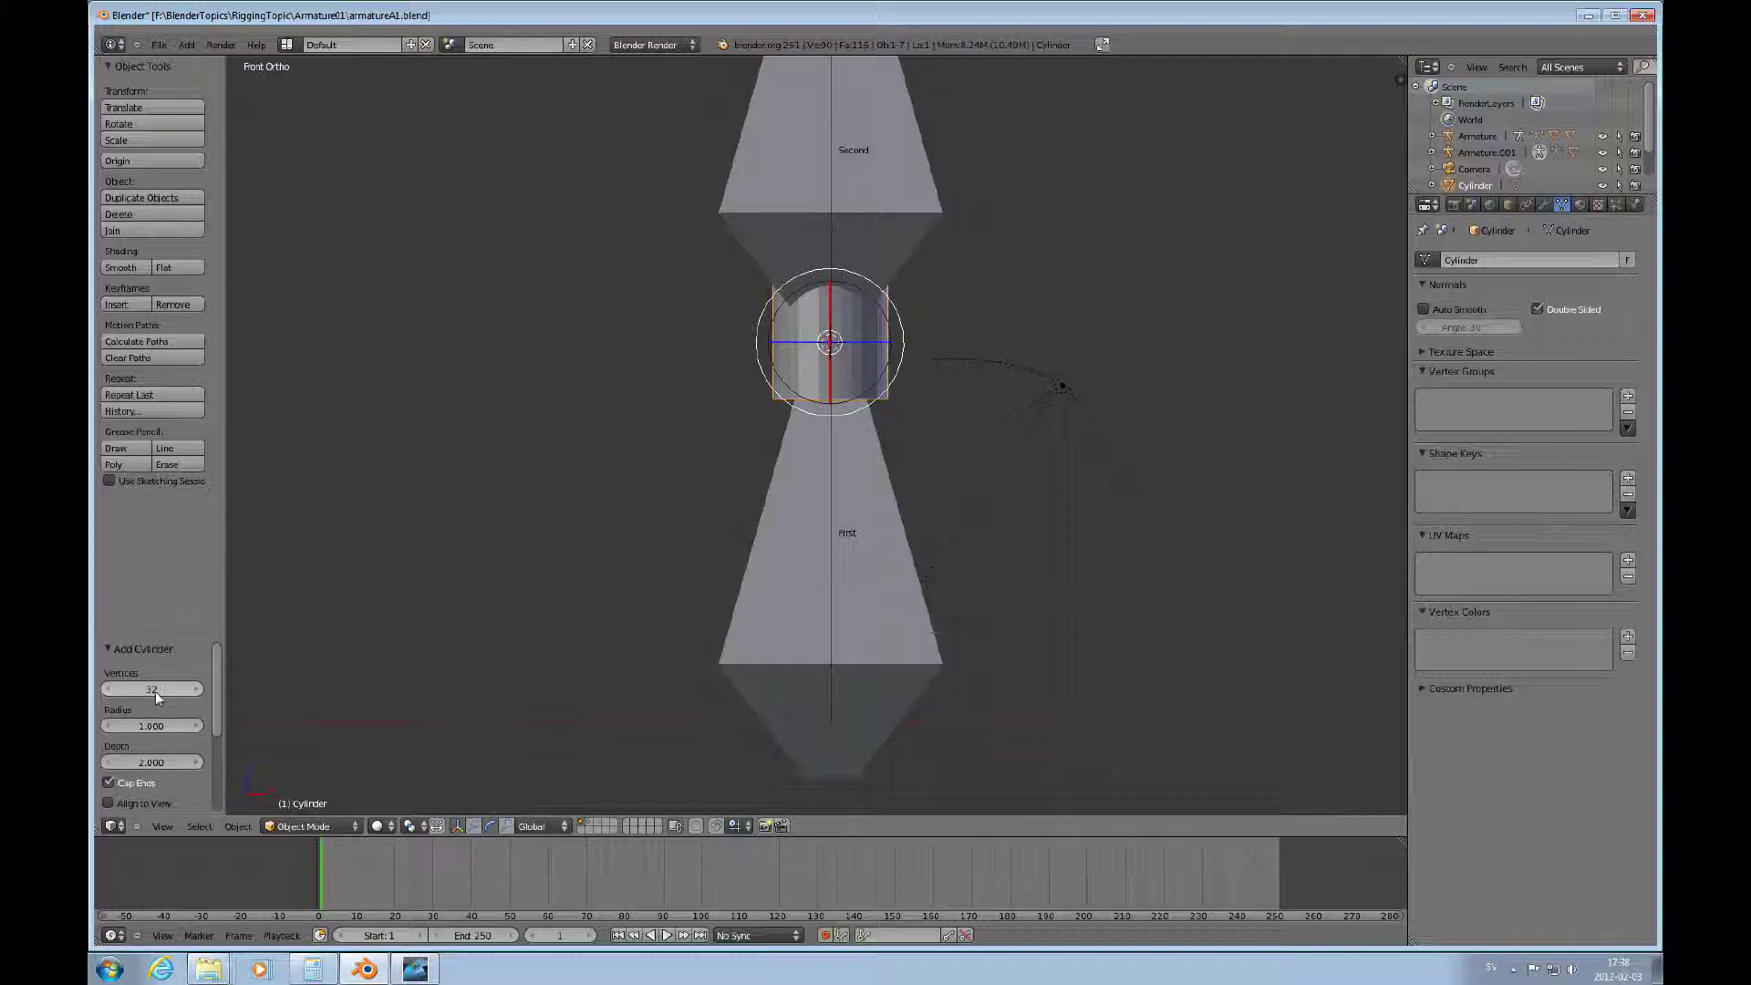
click(185, 691)
key(Return)
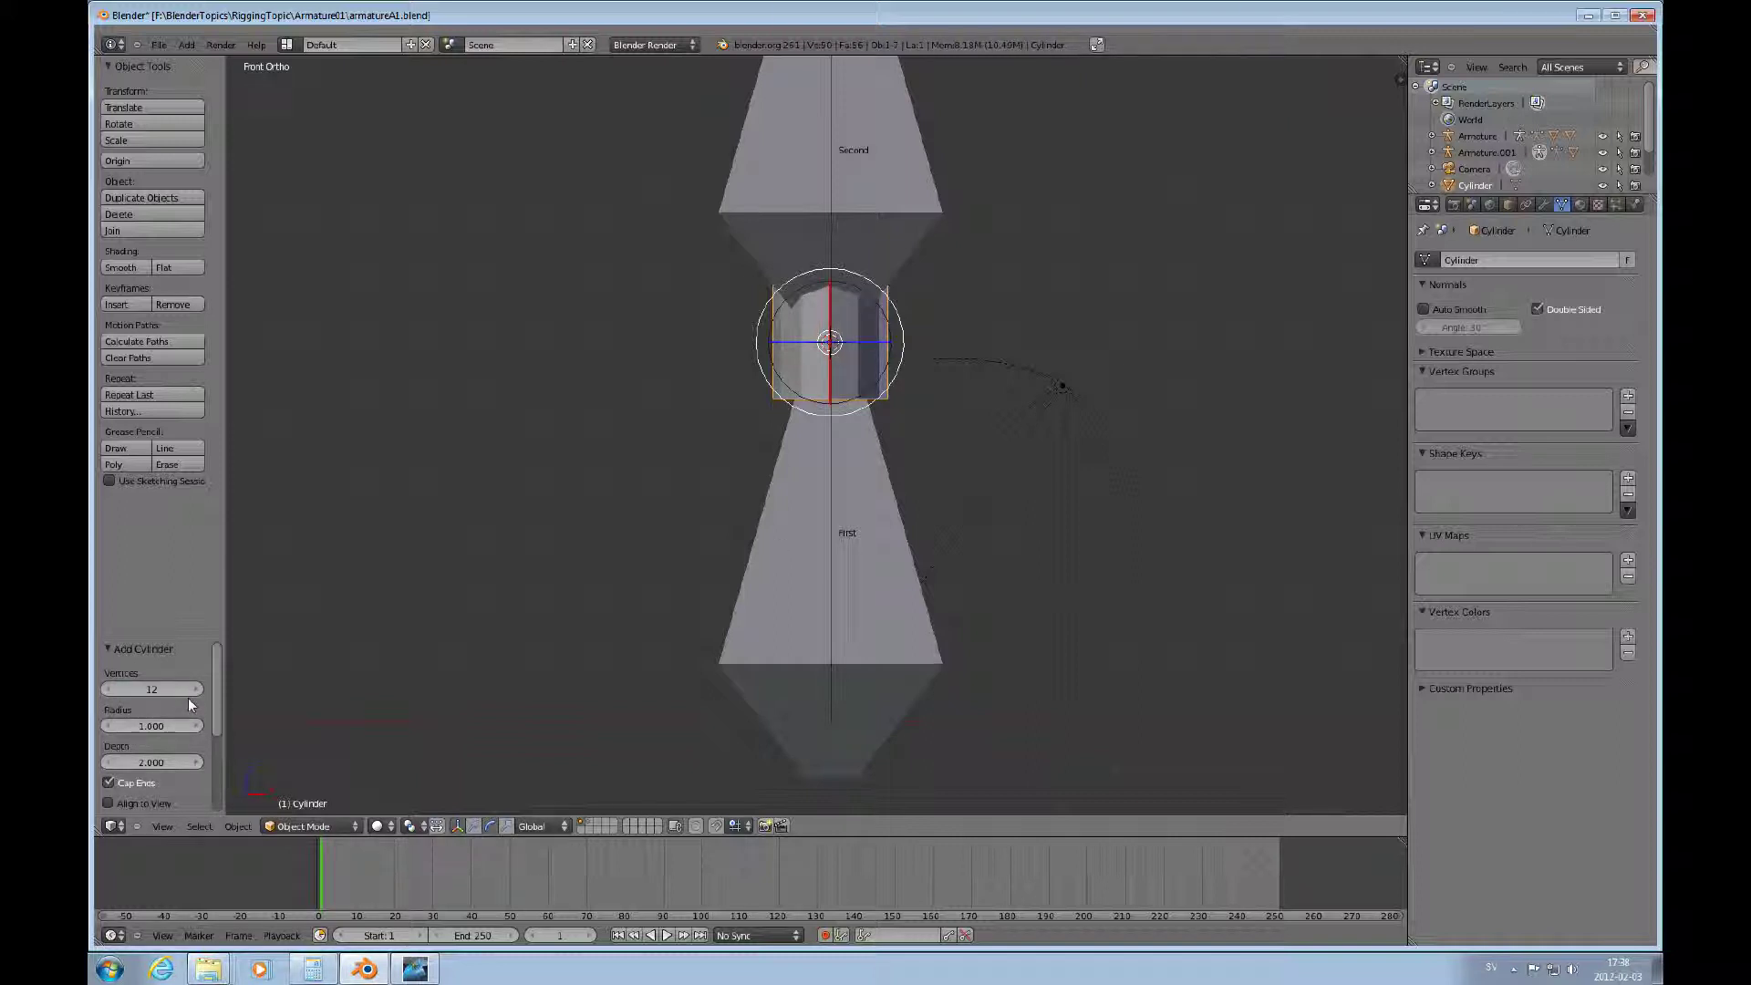
Set the cylinder's radius to 0.5 and depth to 1, then enter Edit Mode.
click(176, 725)
text(0.5)
key(Return)
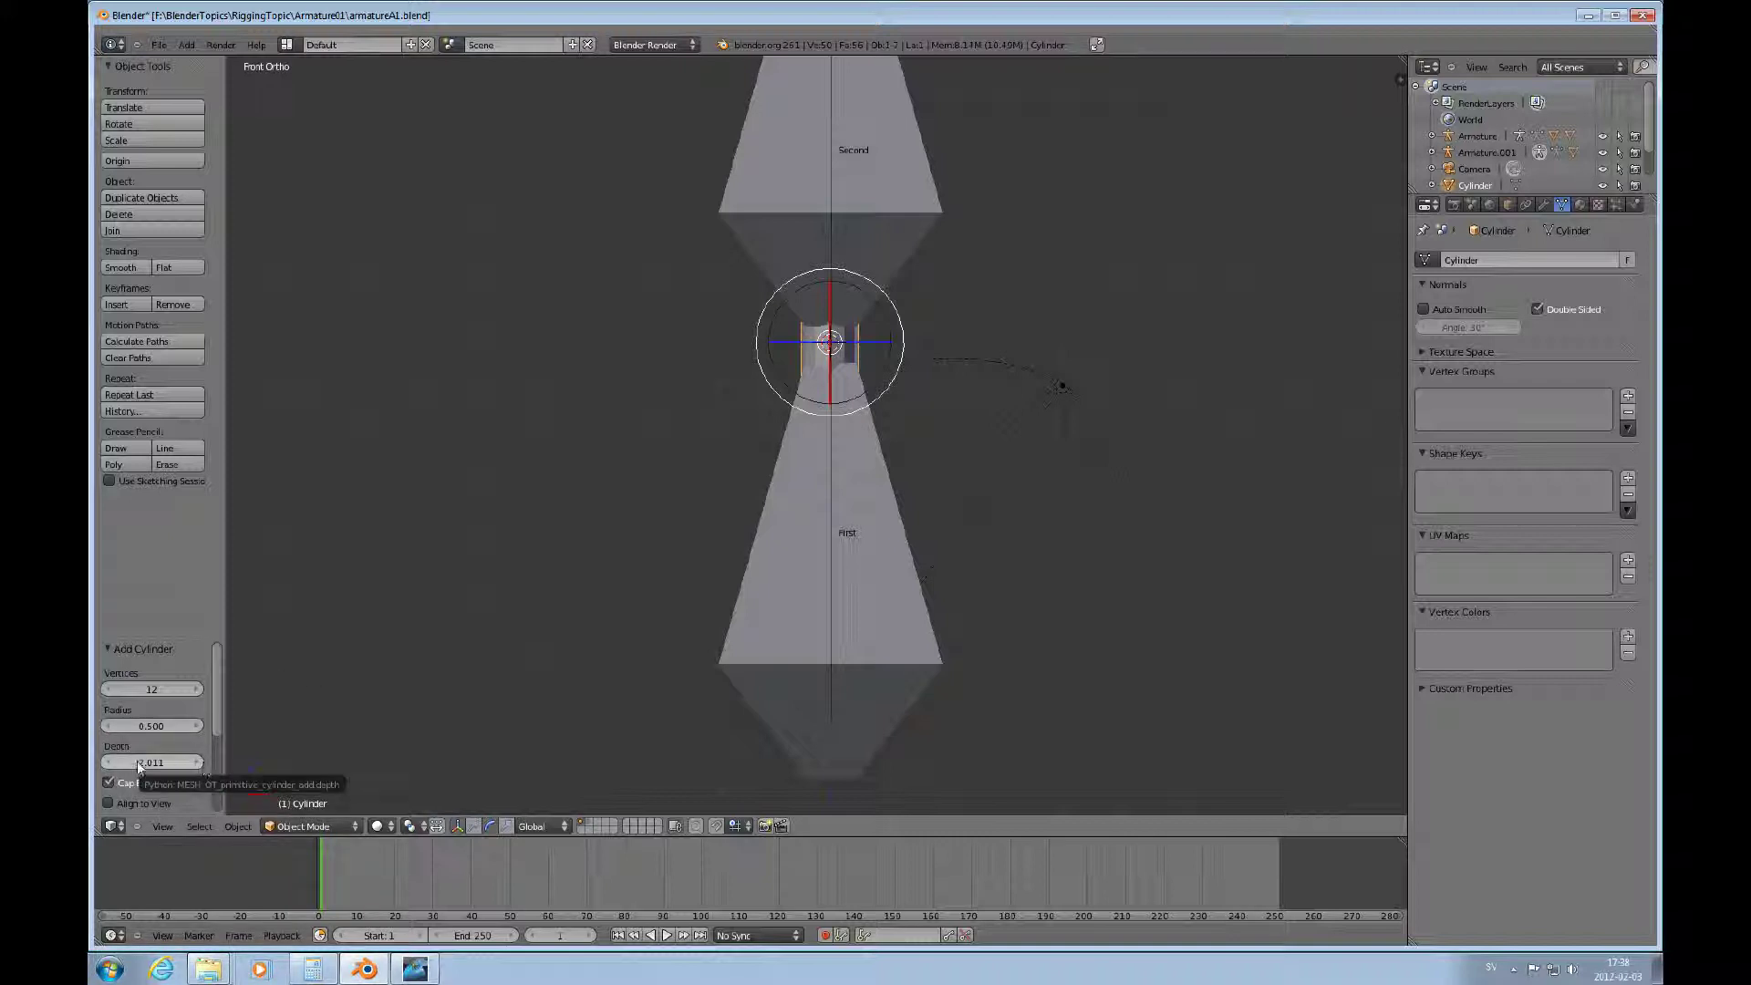
click(183, 763)
text(1)
key(Return)
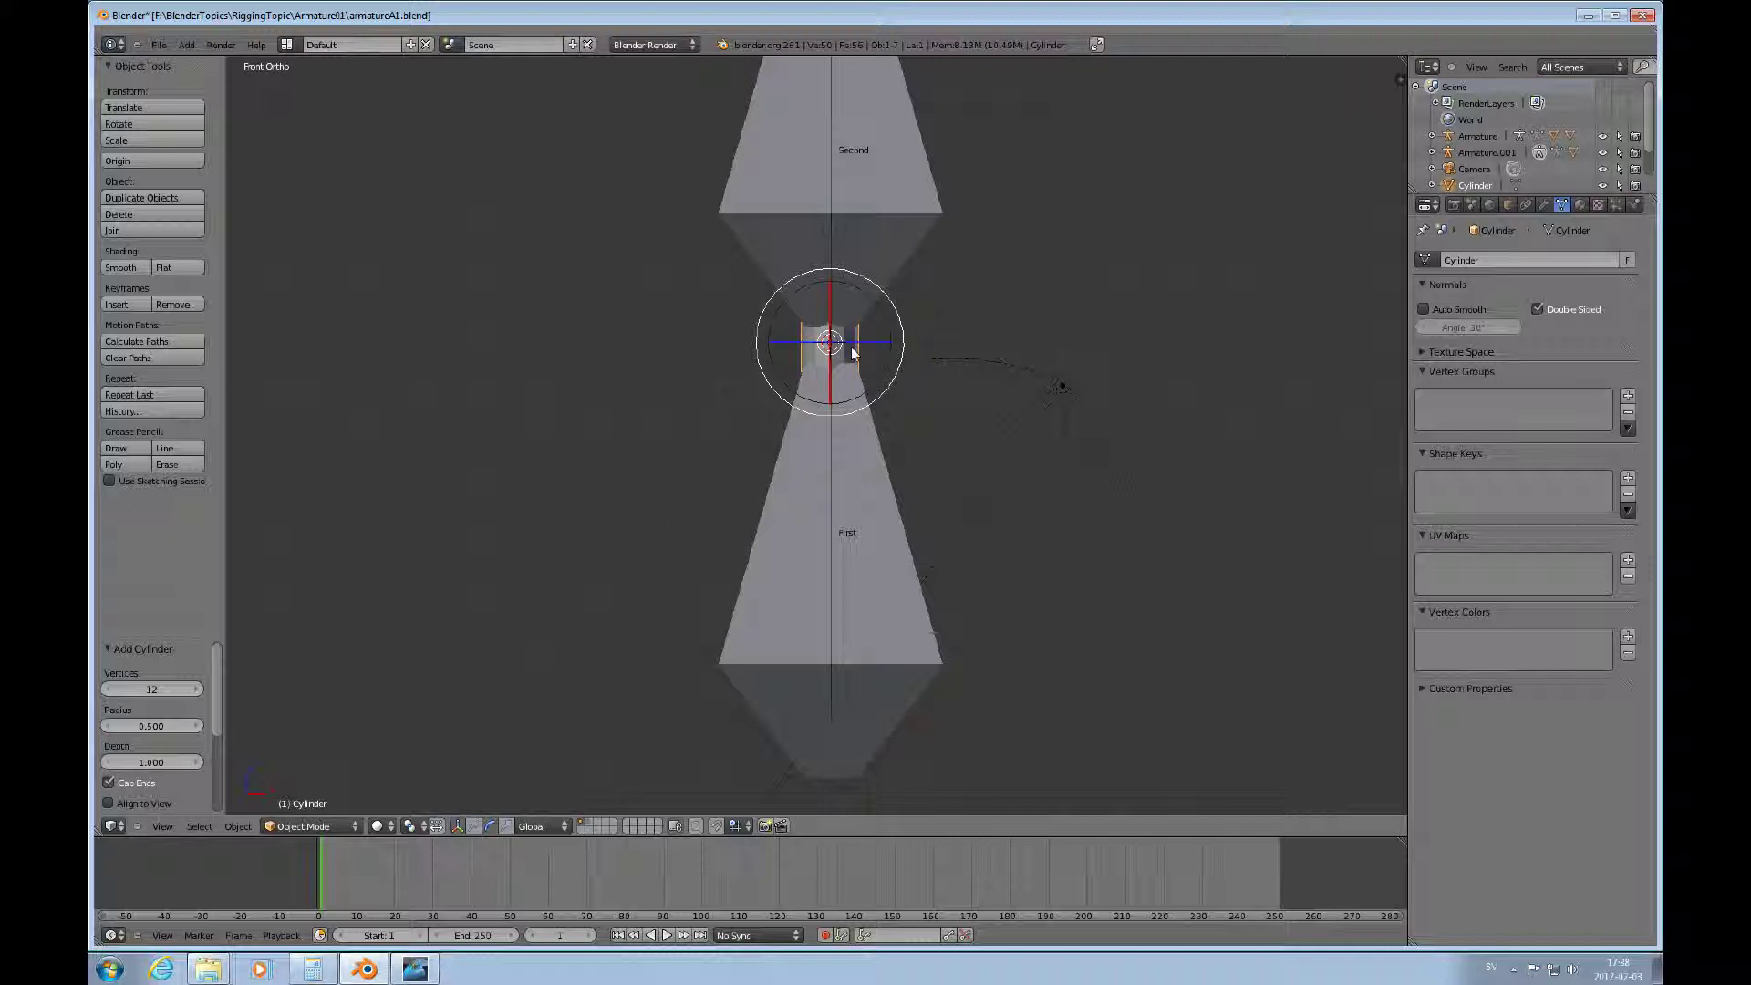
key(Tab)
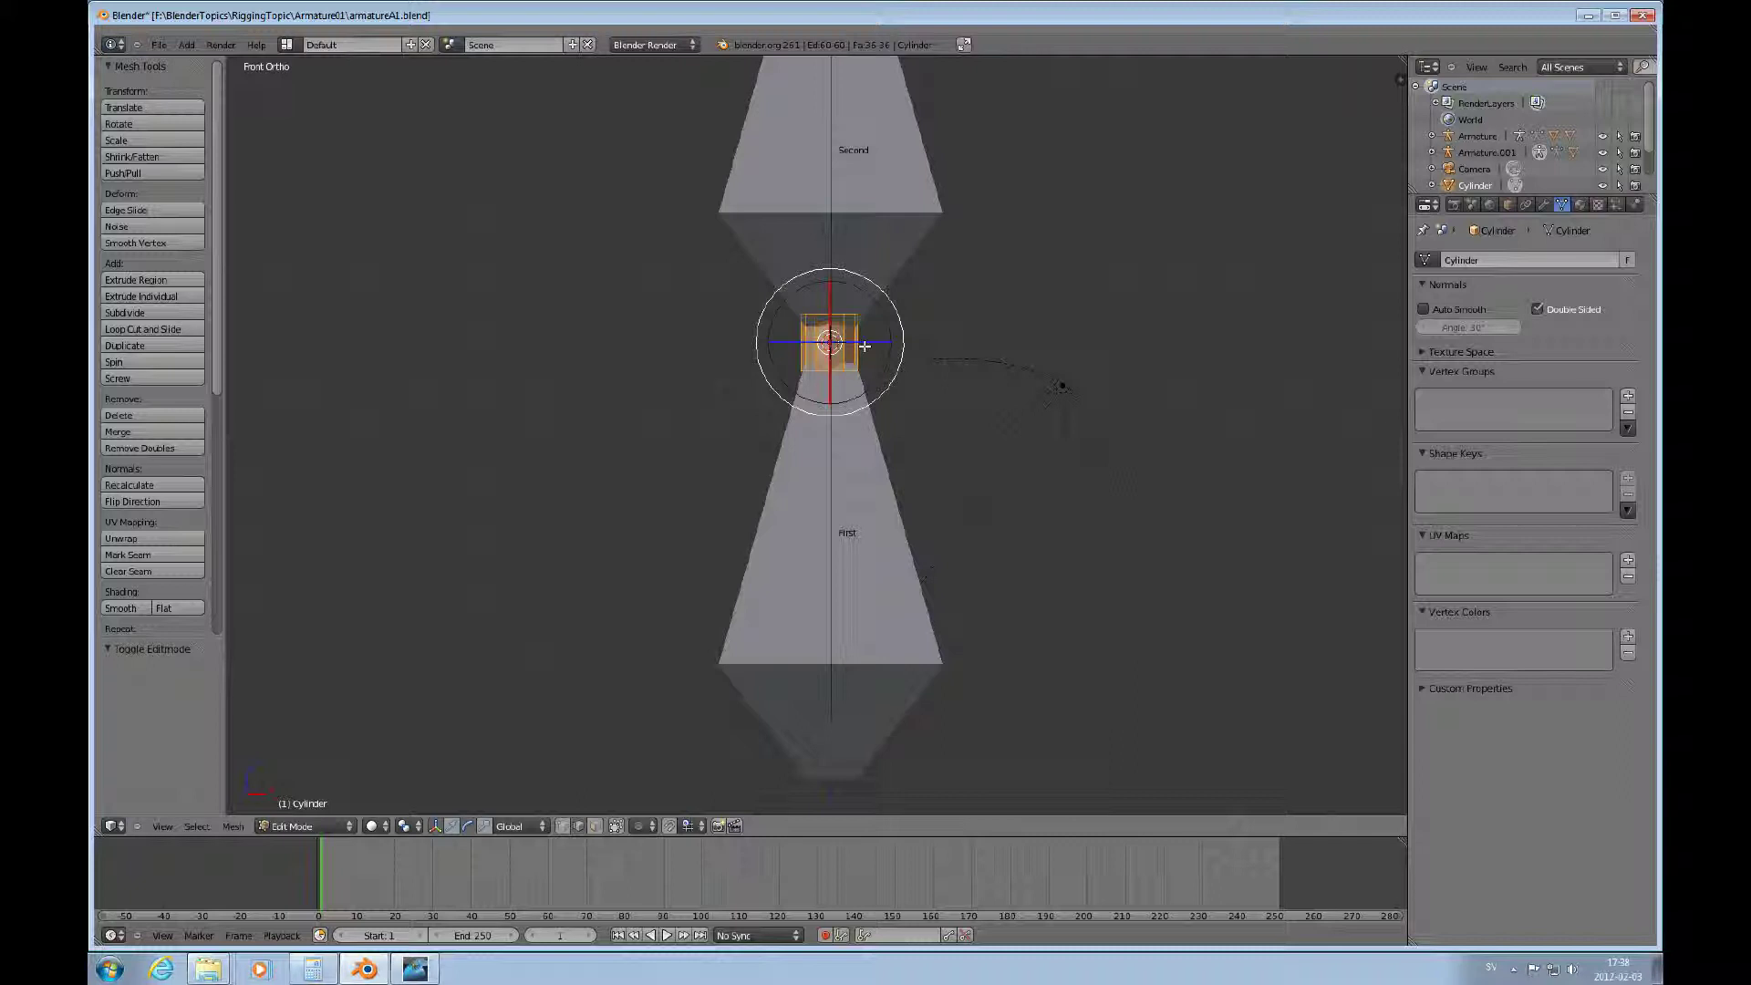
Rotate the cylinder mesh 90° about Y and scale it to 0.5 along X.
key(r)
text(y90)
key(Return)
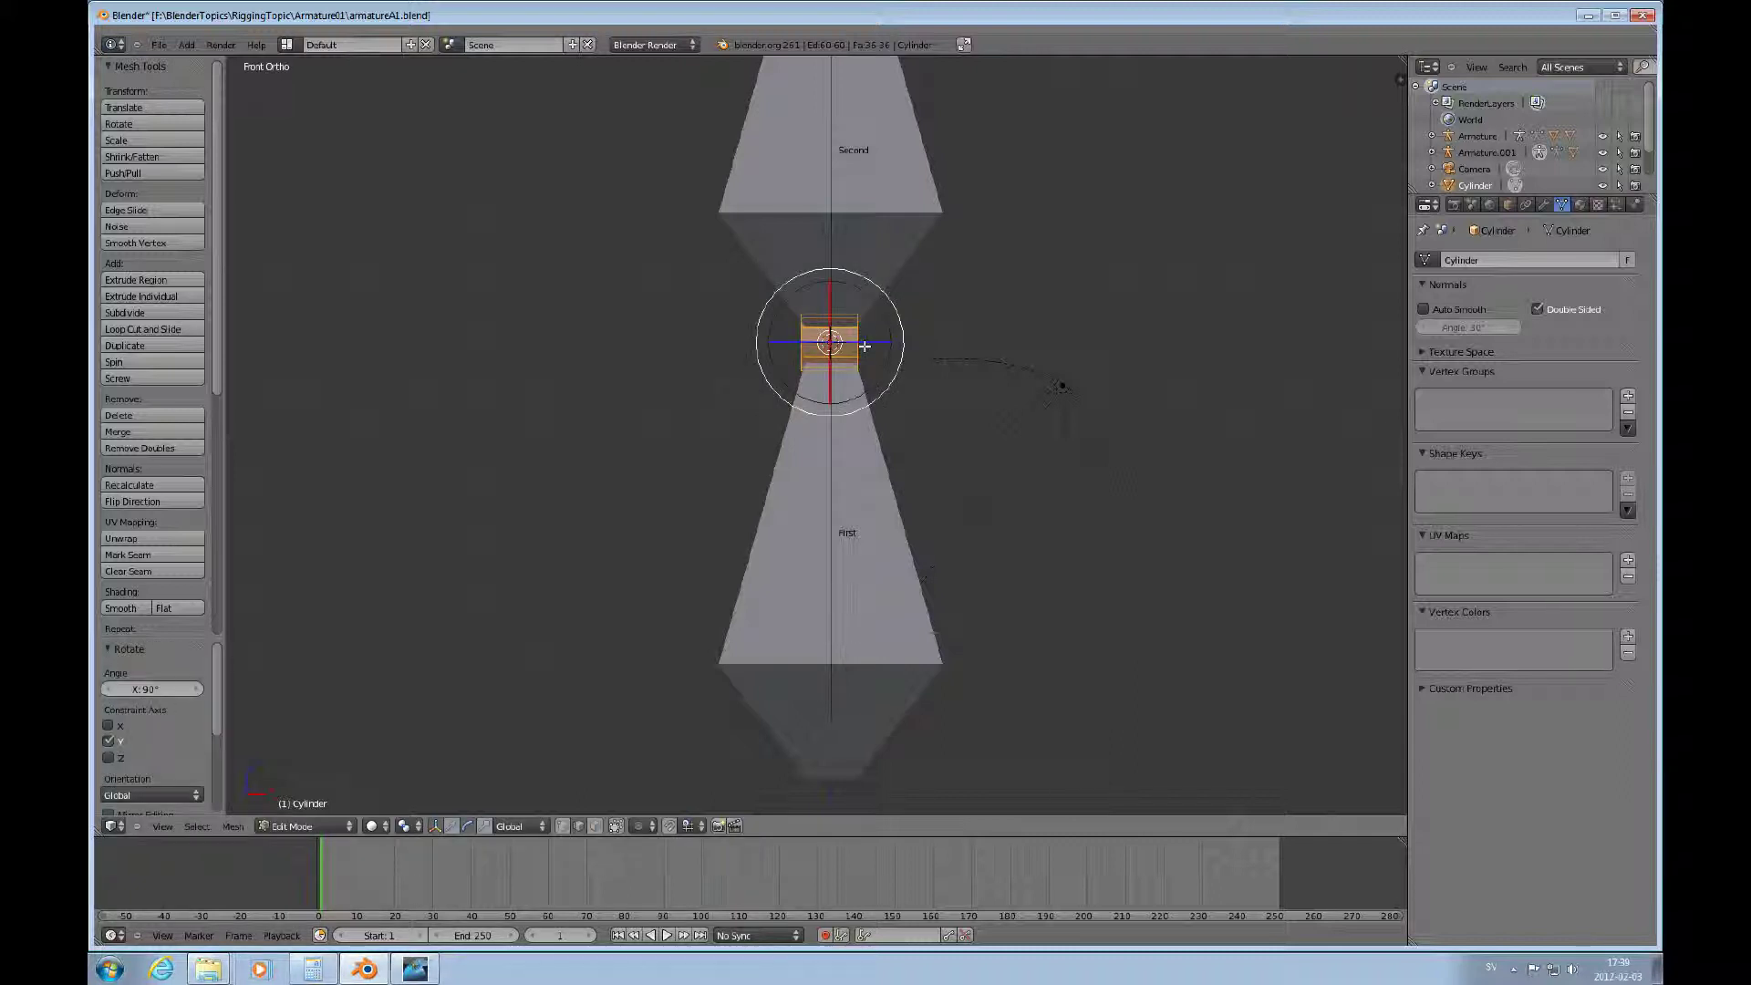
click(451, 826)
scroll(846, 343, up, 3)
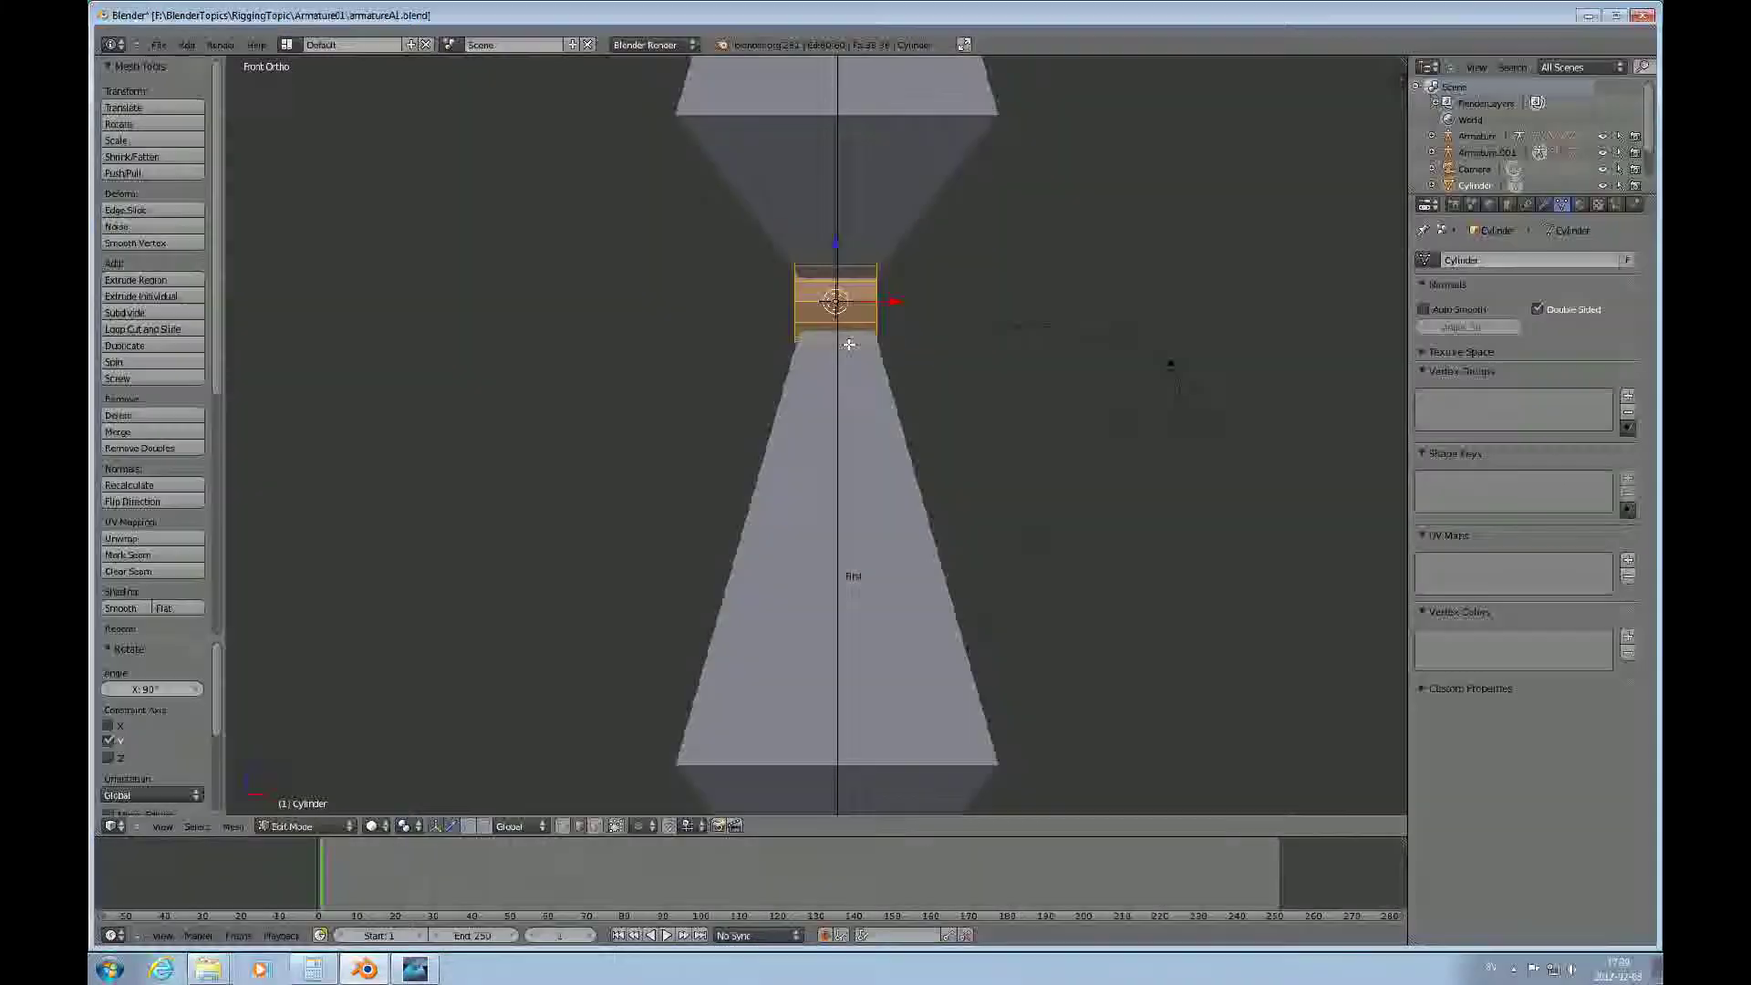
scroll(883, 327, down, 2)
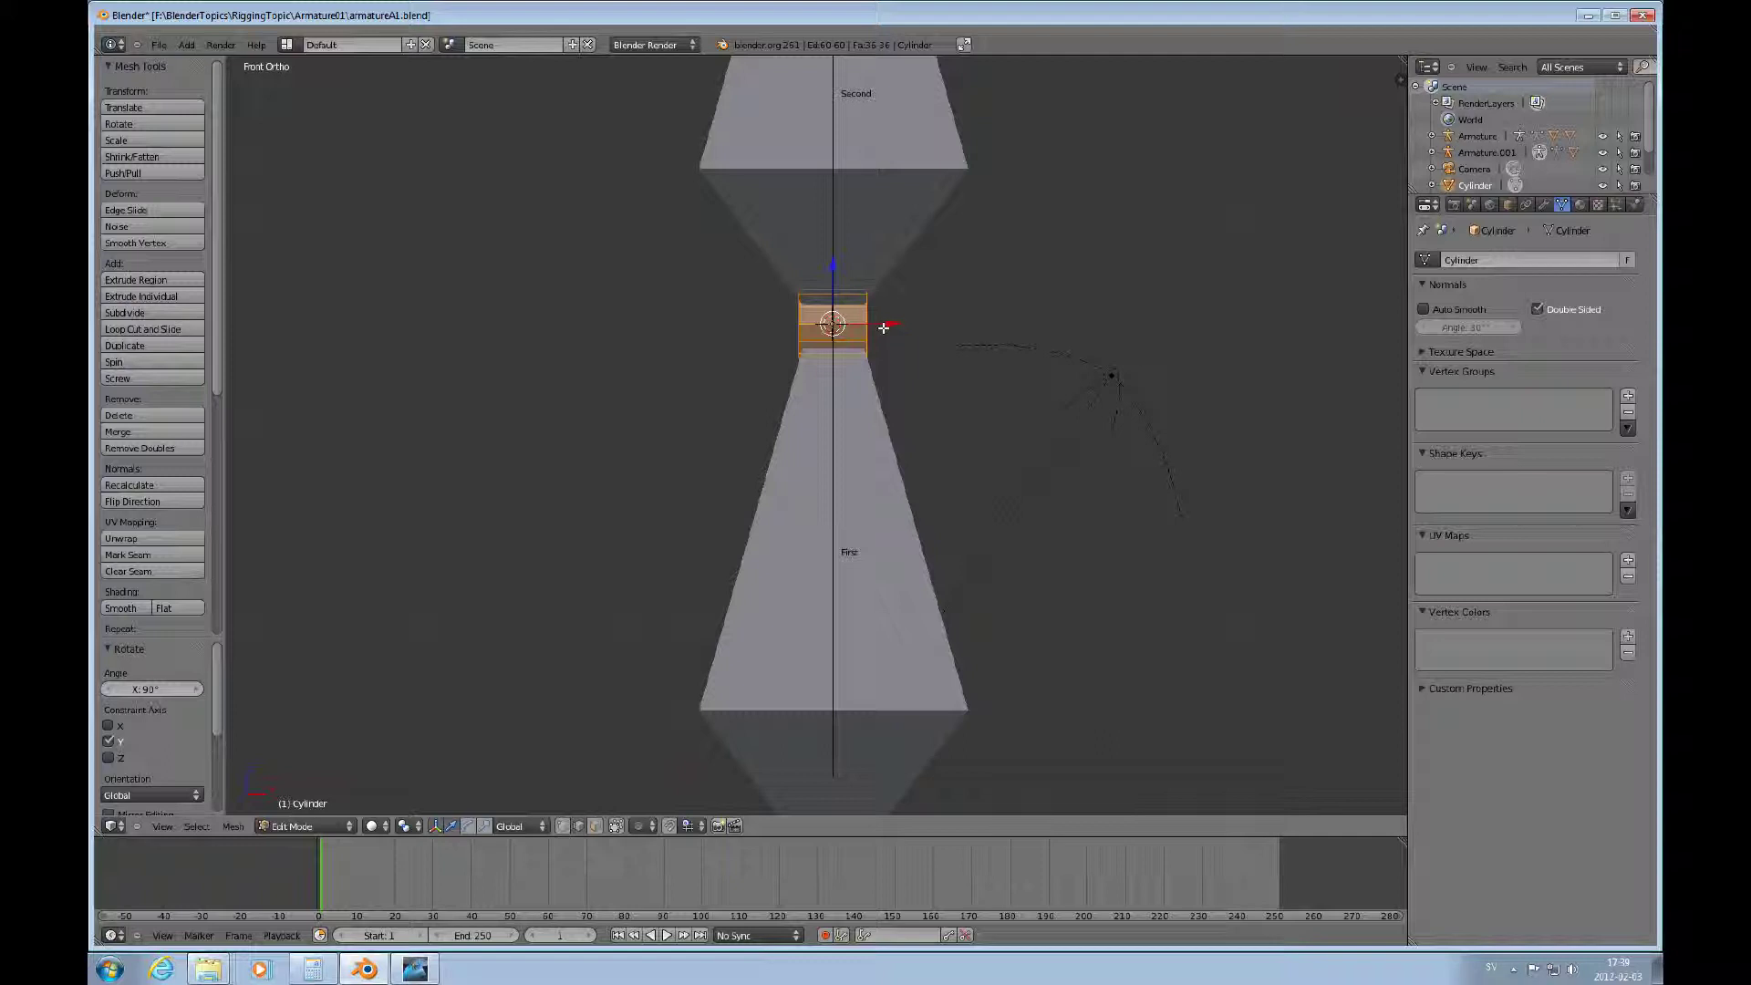
text(sx0)
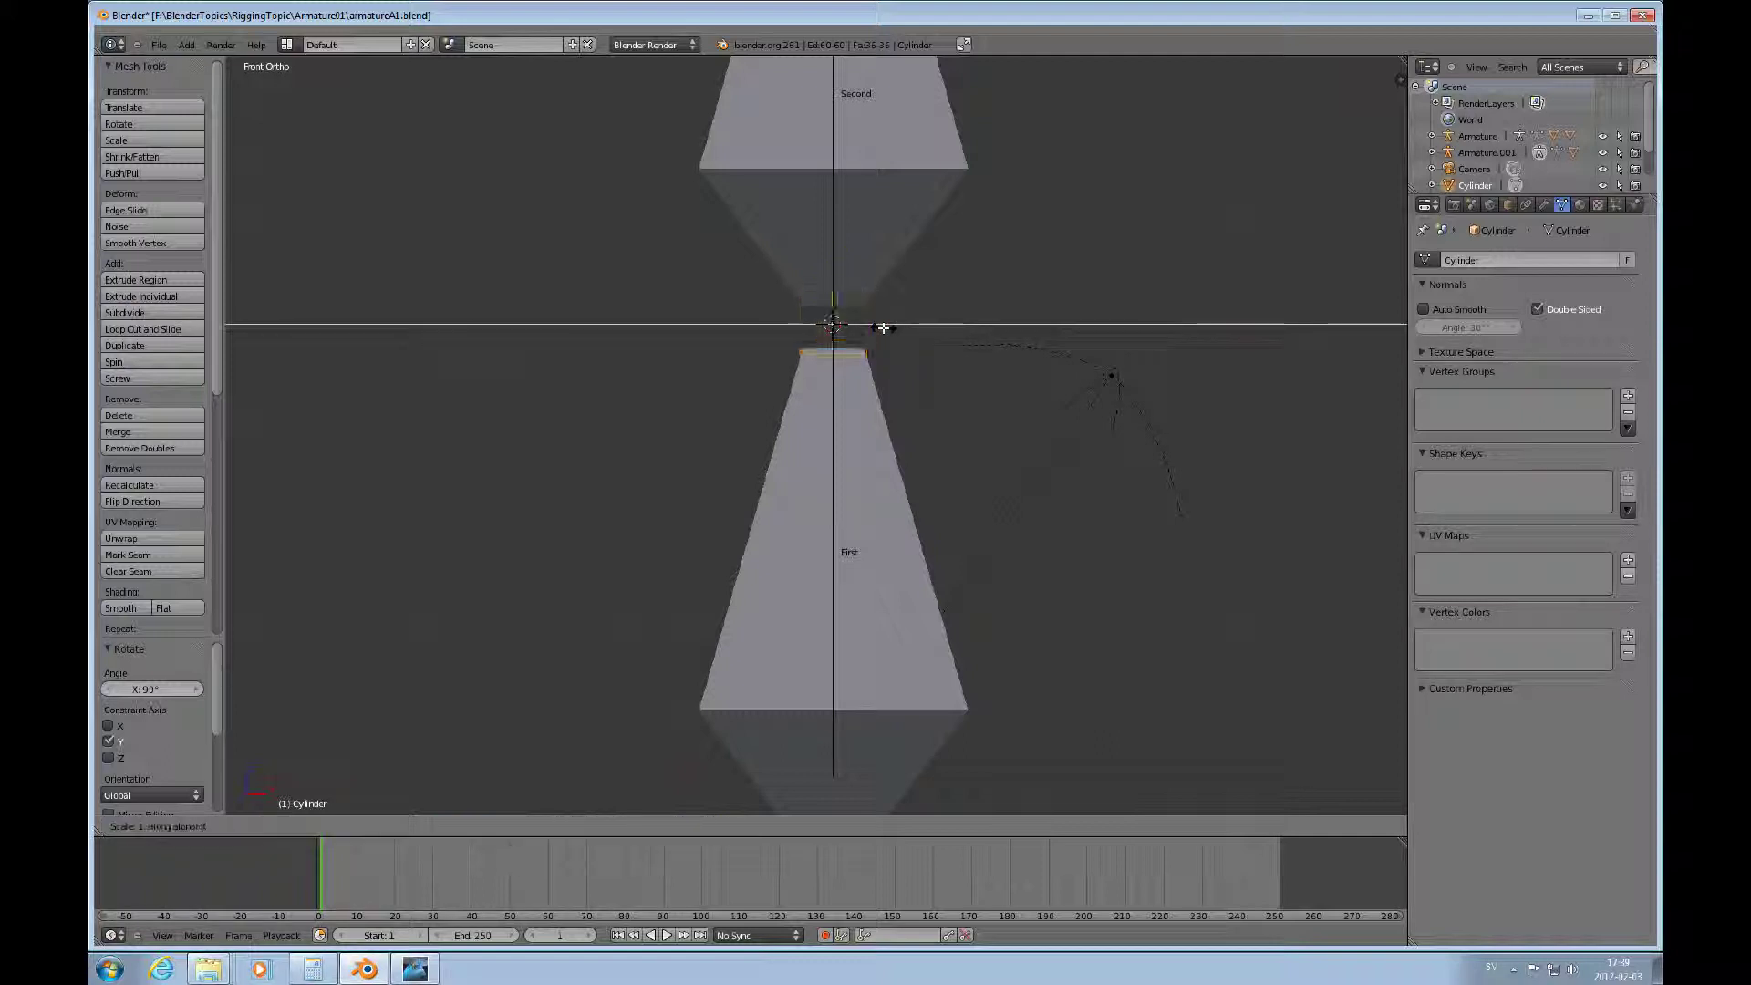
text(.5)
key(Return)
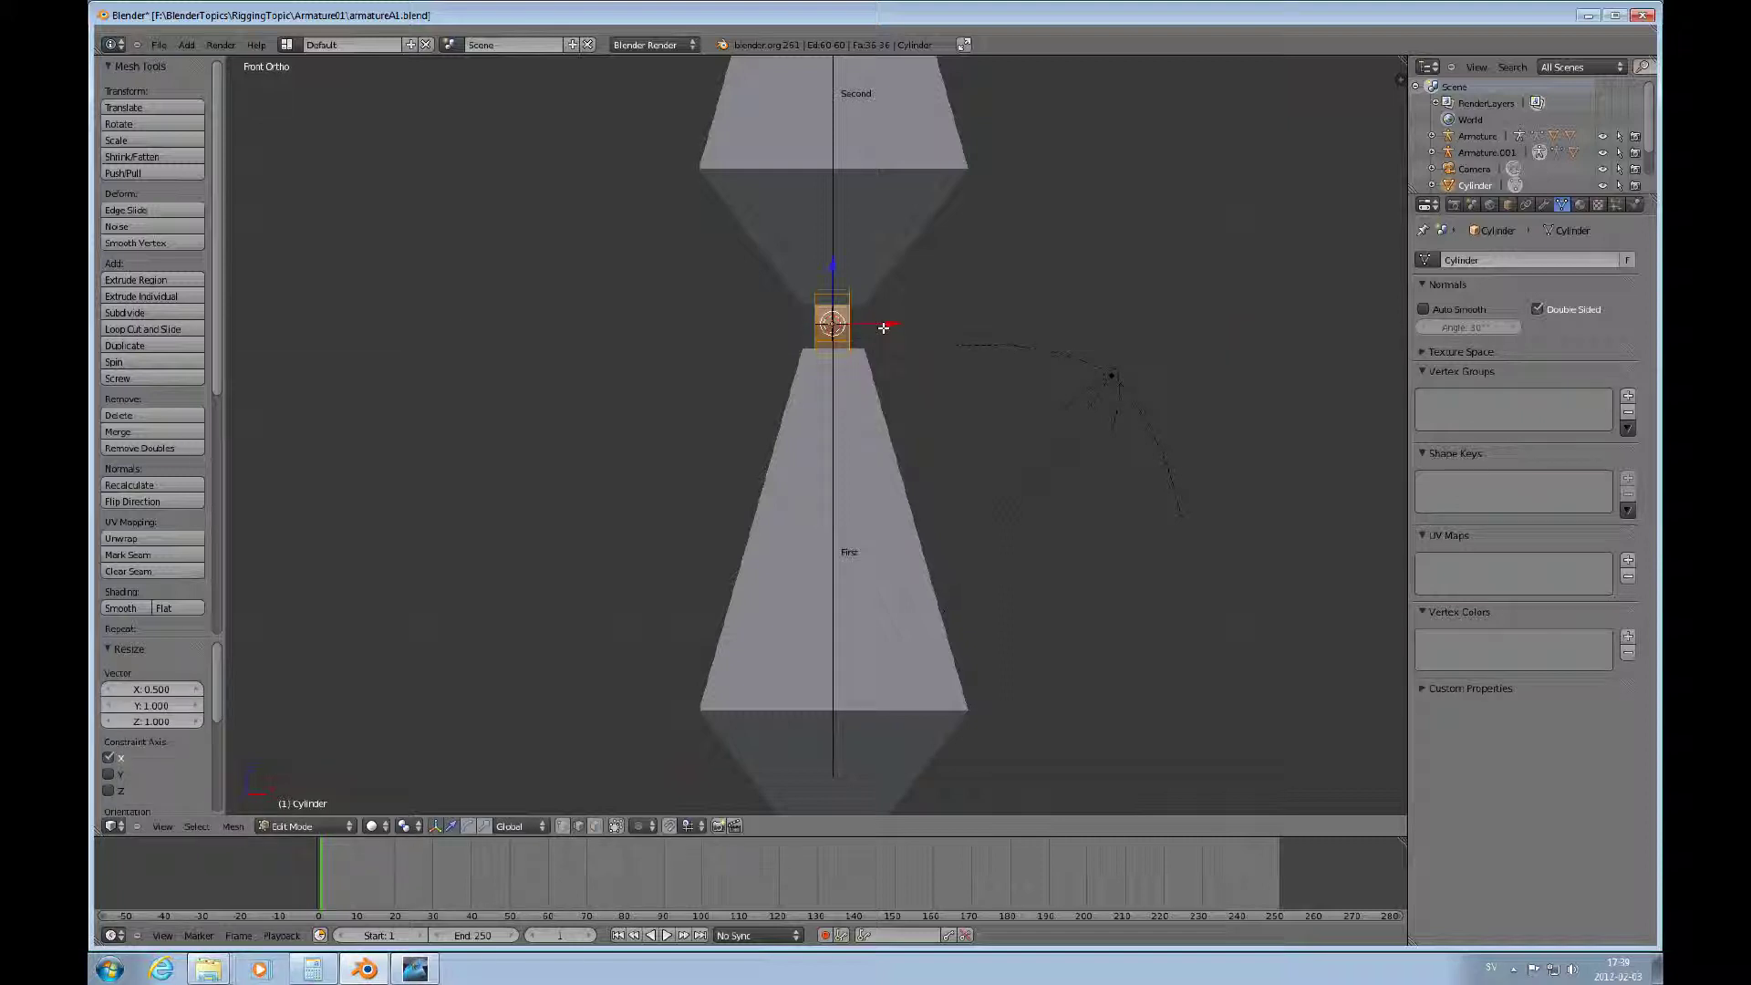
Shift the cylinder's vertices slightly left along X (-0.132) and return to Object Mode.
mouse_move(892, 326)
mouse_down()
mouse_move(877, 325)
mouse_move(891, 328)
mouse_up()
middle_drag(891, 328, 928, 362)
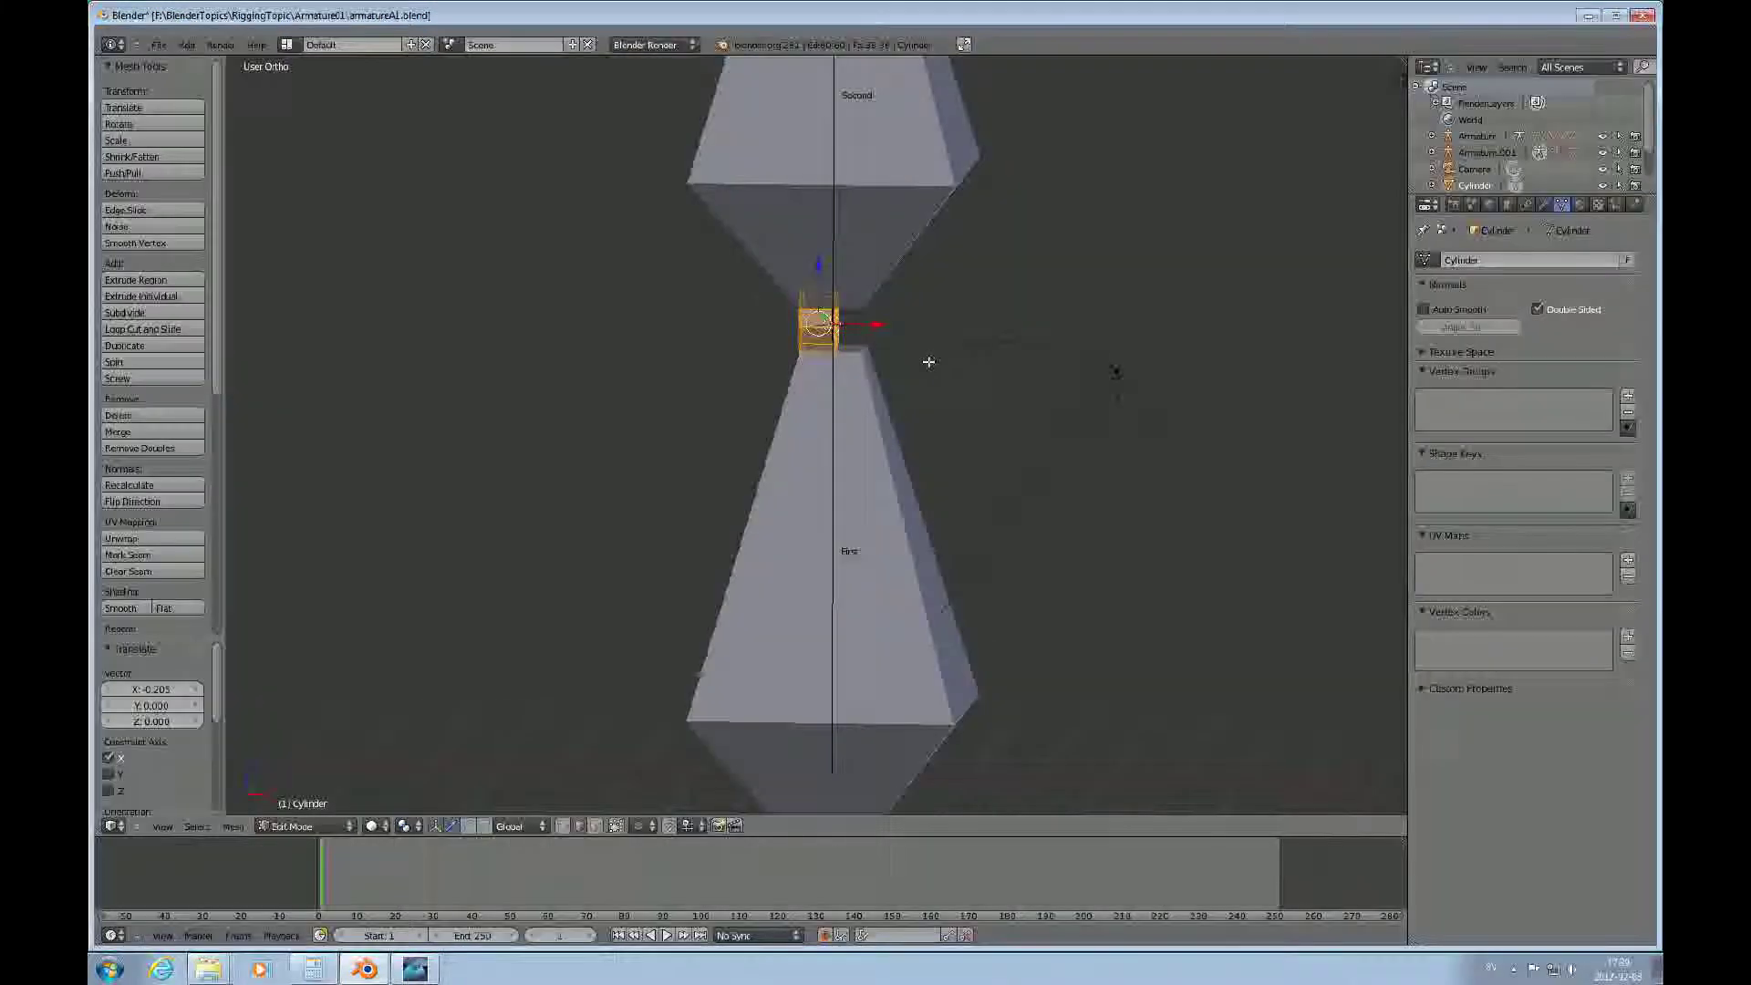
key(KP_1)
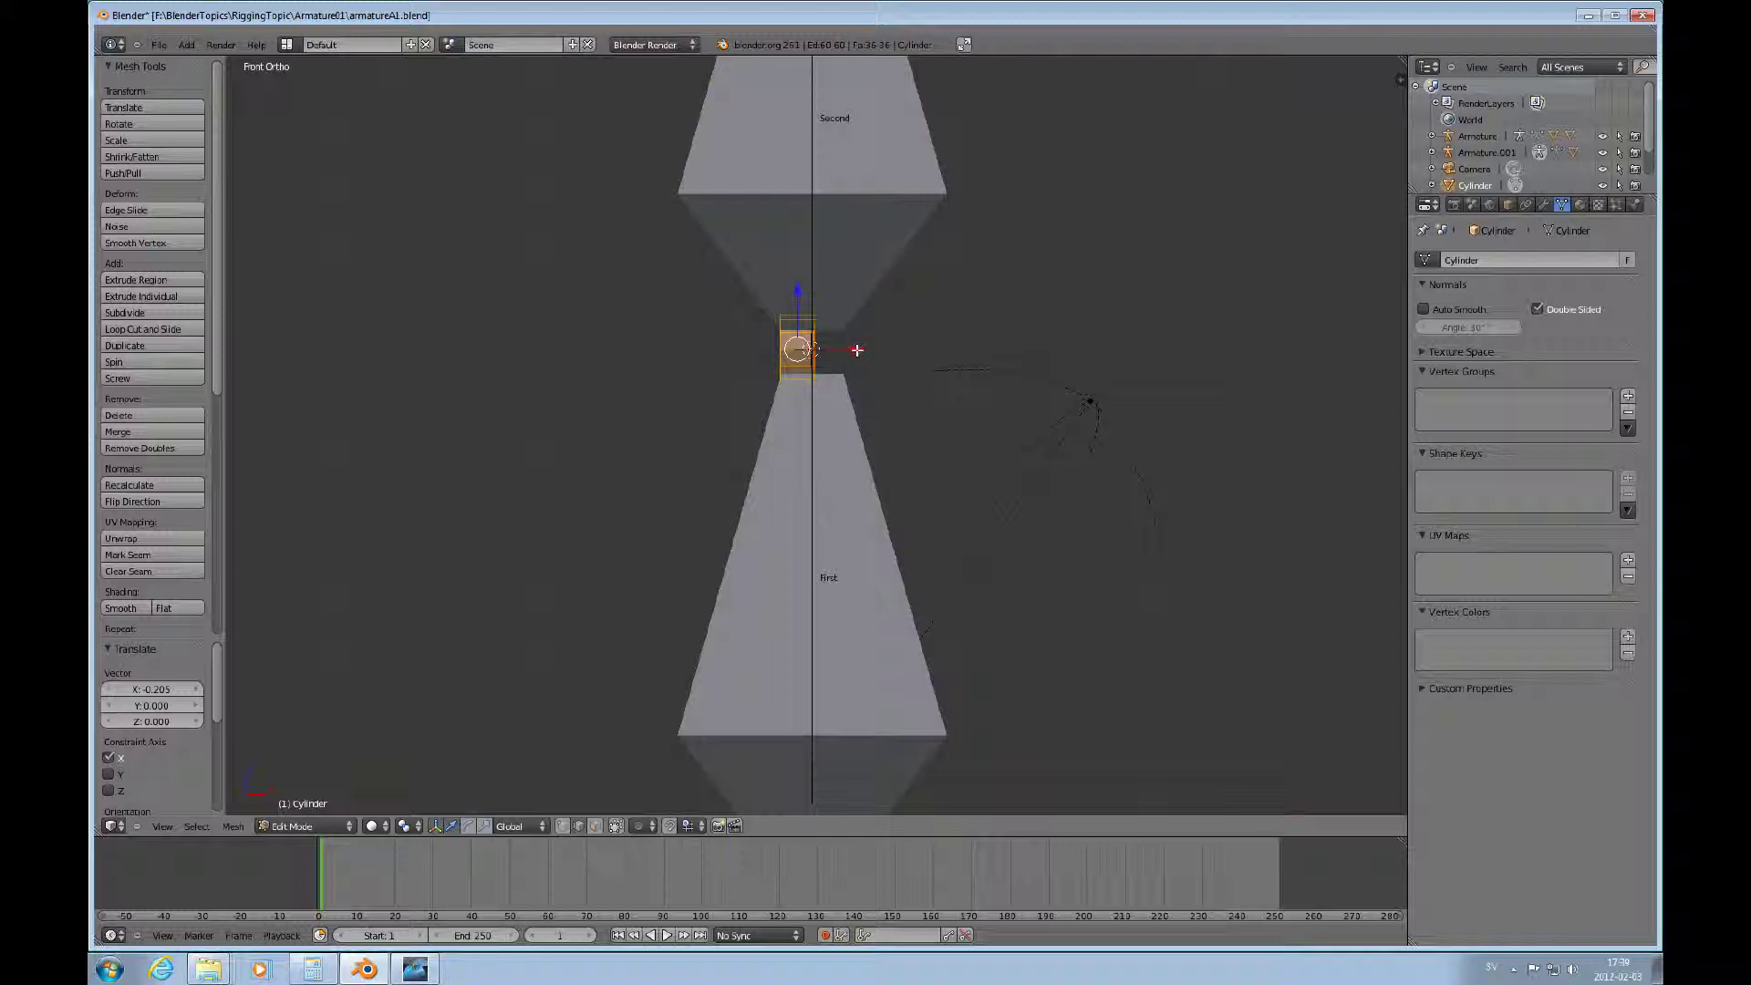
drag(858, 350, 848, 351)
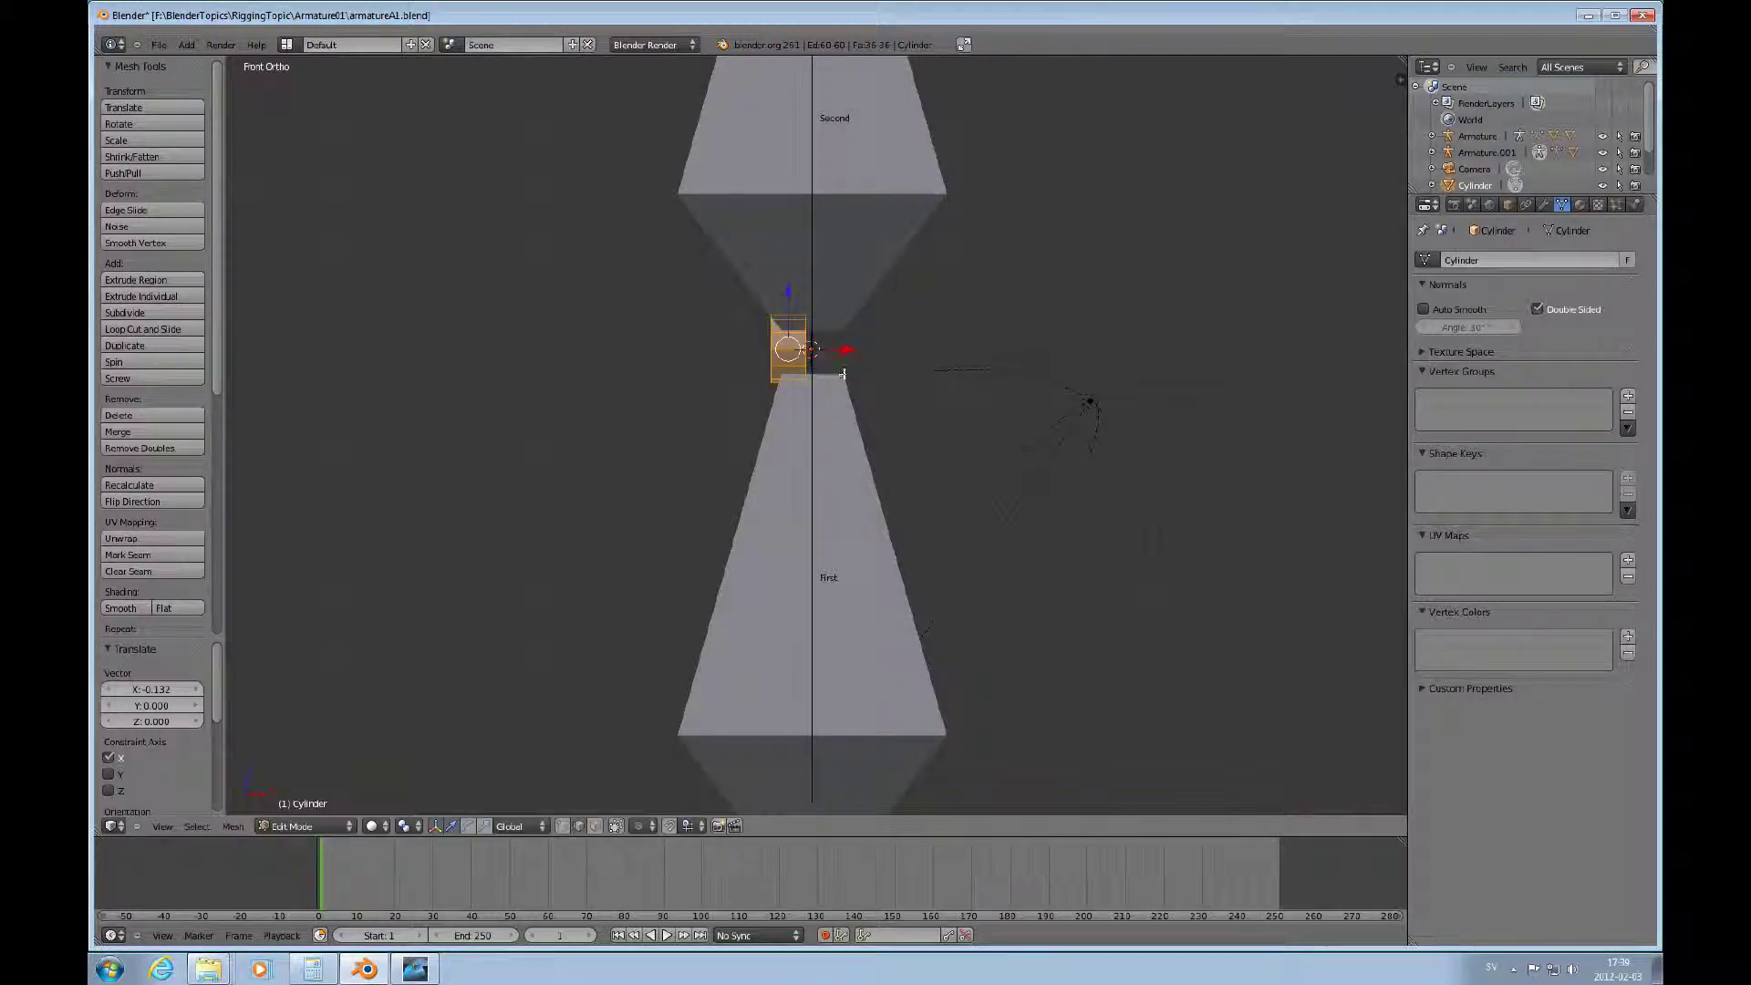
key(Tab)
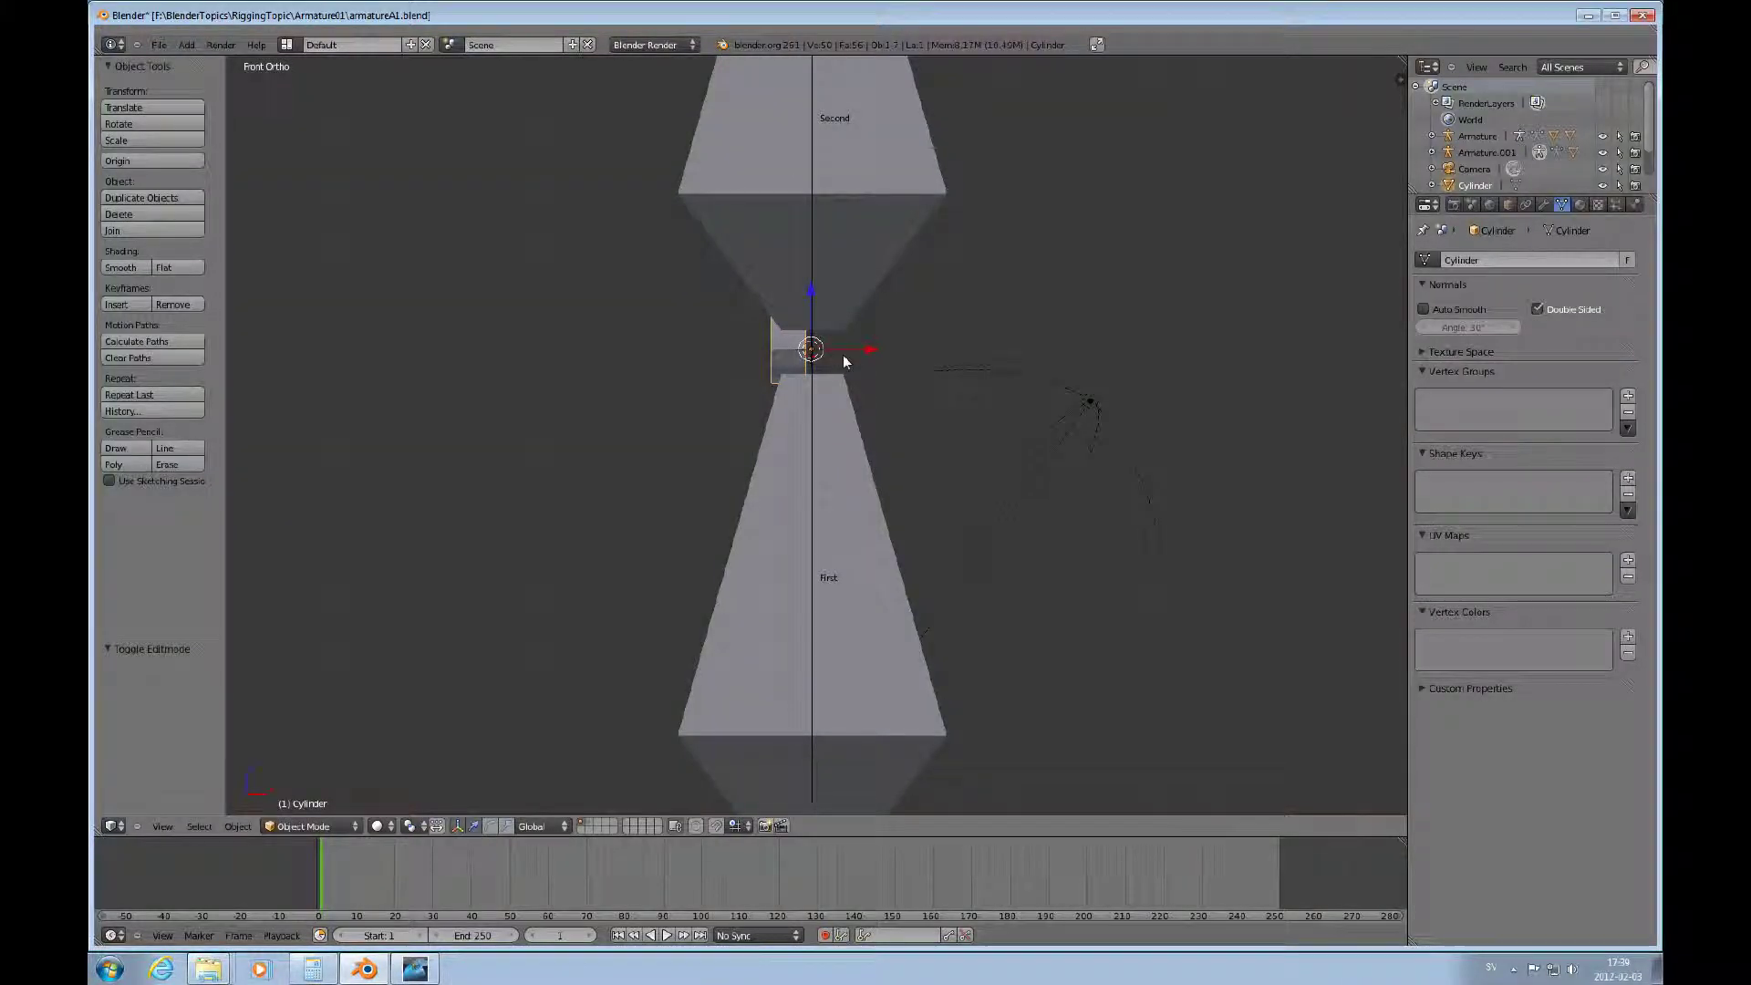
Duplicate the hinge cylinder and move the copy 0.638 along X beside the original.
key(shift+d)
key(x)
click(912, 356)
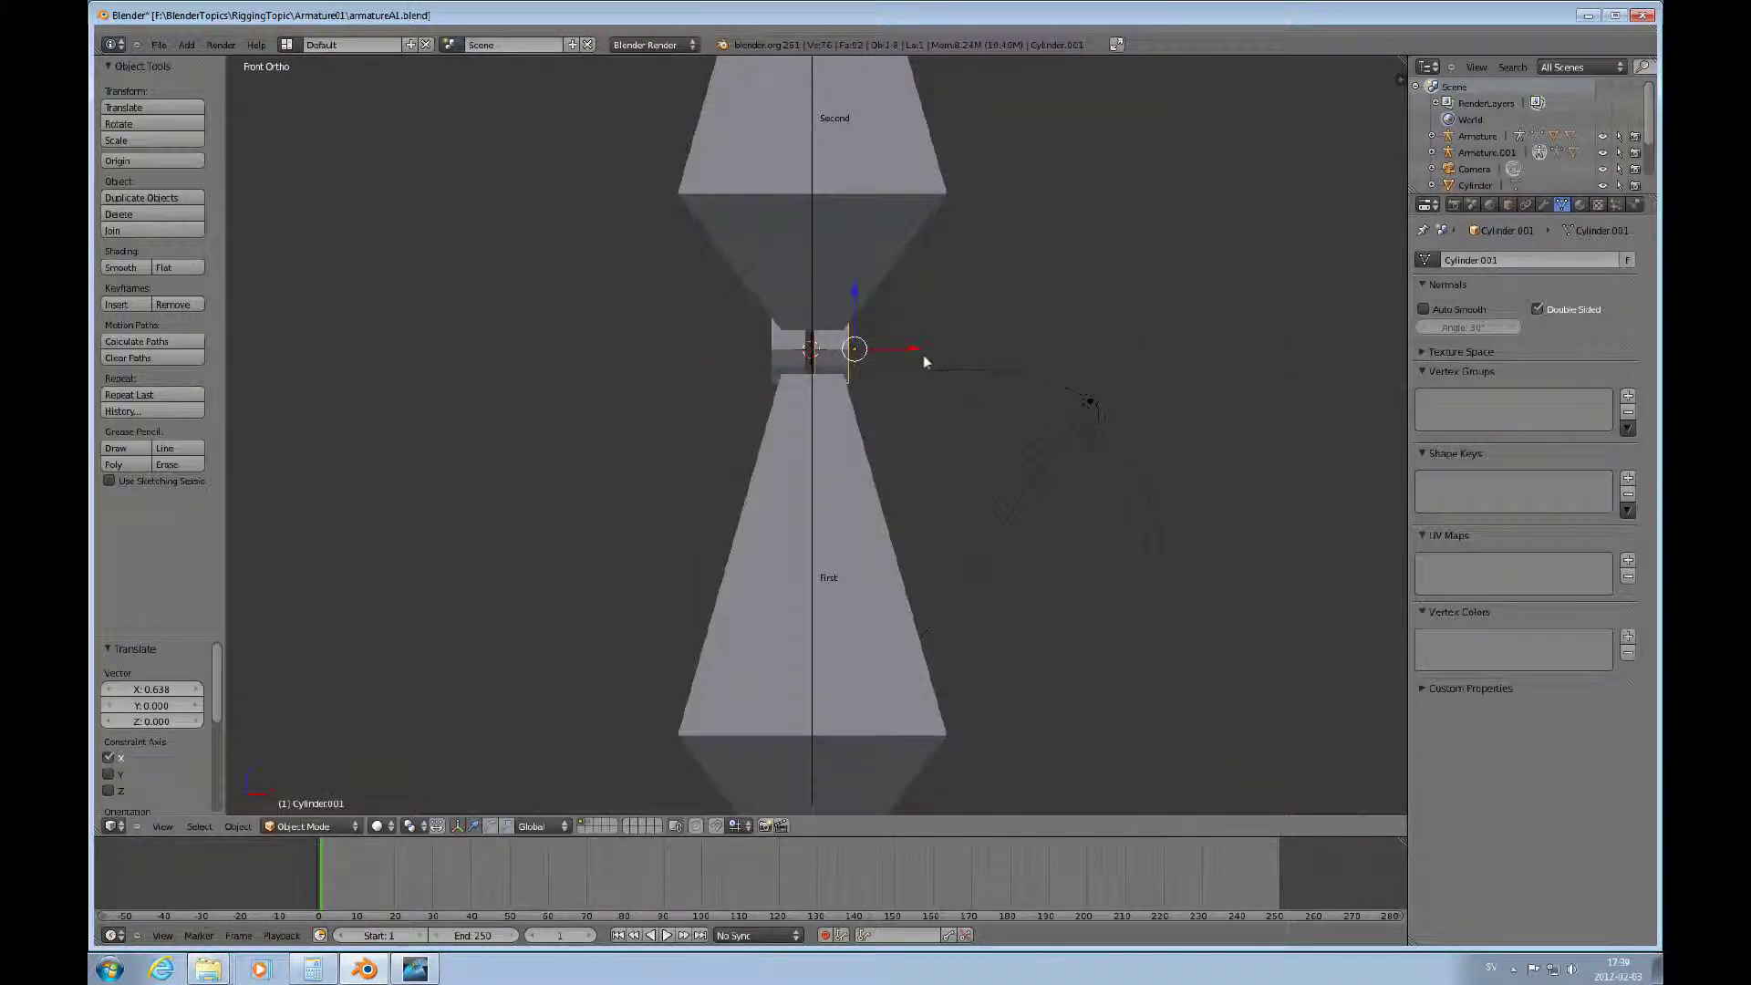
Inspect the two joint cylinders from a few angles and select the upper cone mesh.
middle_drag(923, 354, 894, 389)
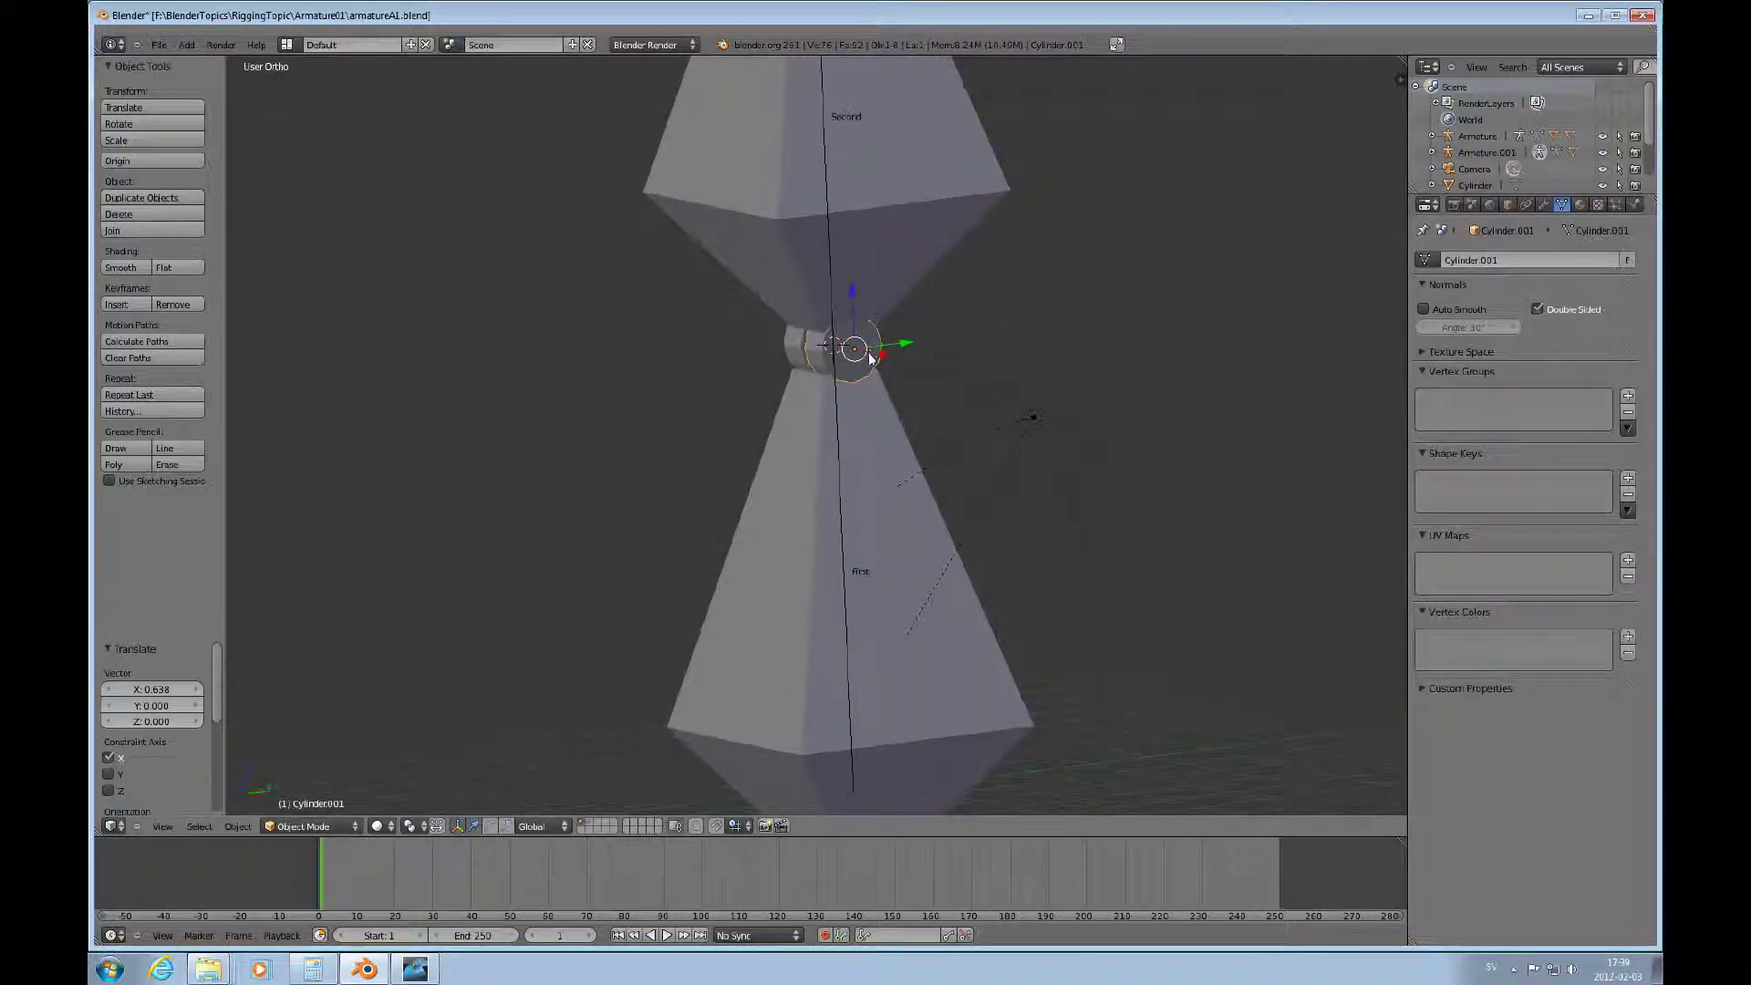
scroll(862, 374, up, 4)
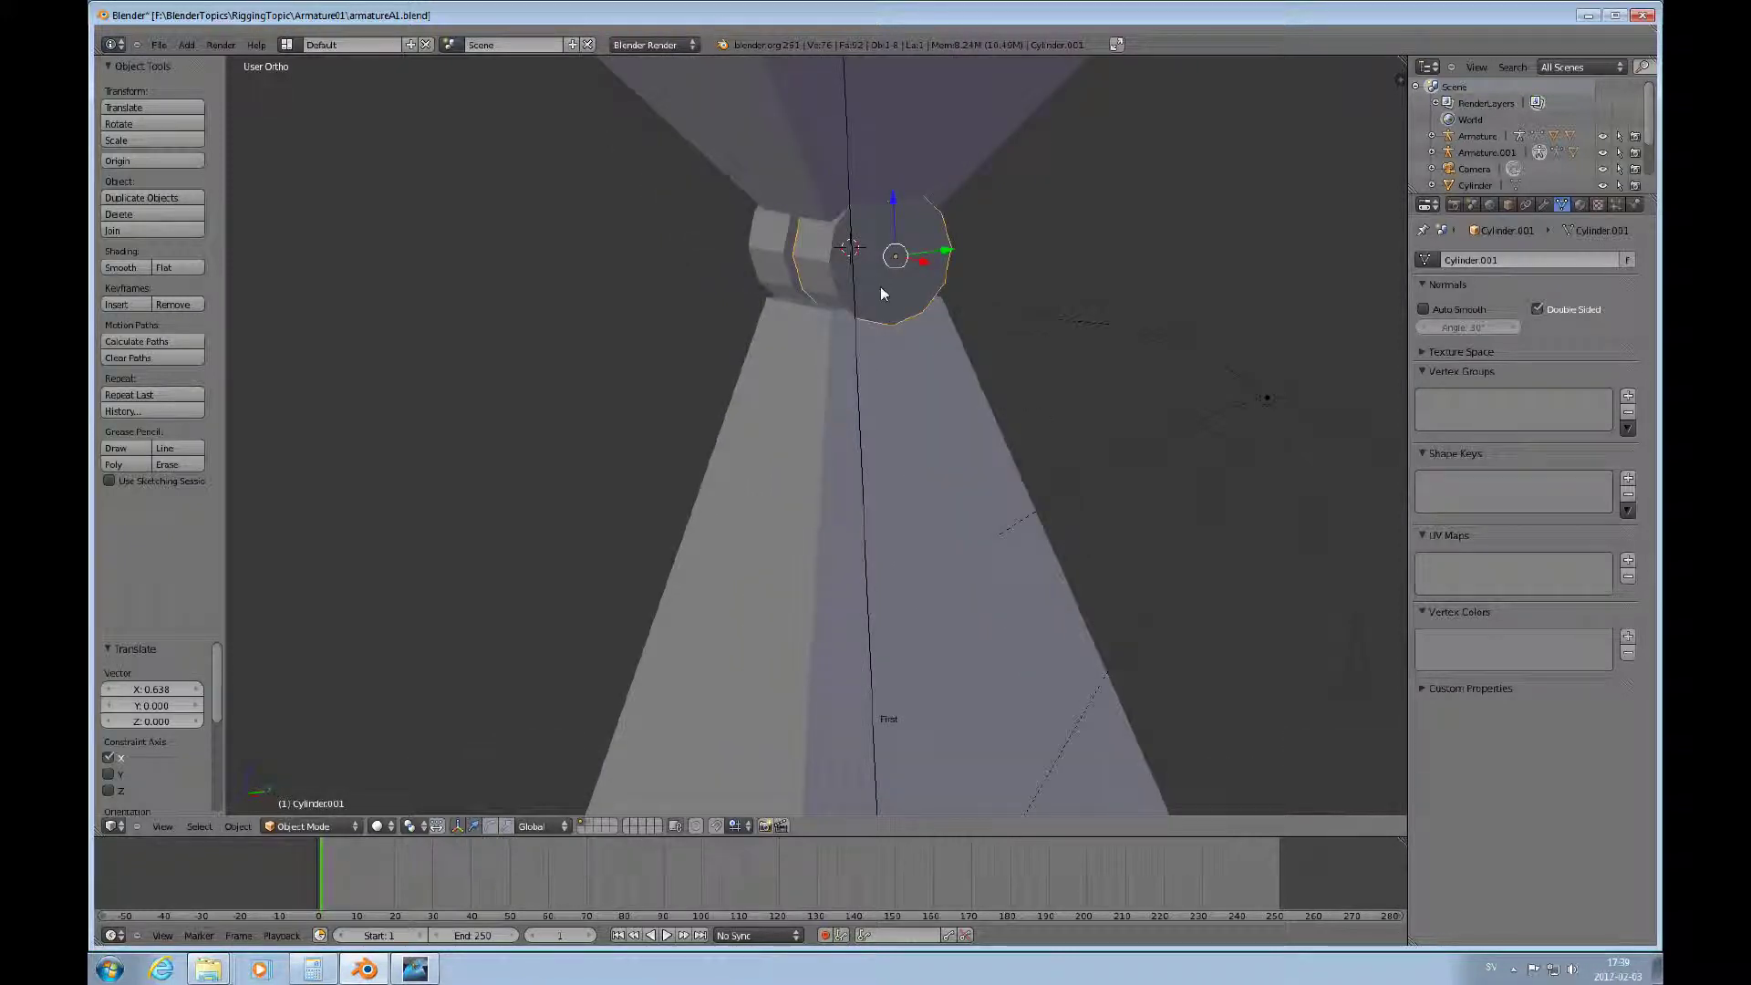
middle_drag(883, 292, 877, 290)
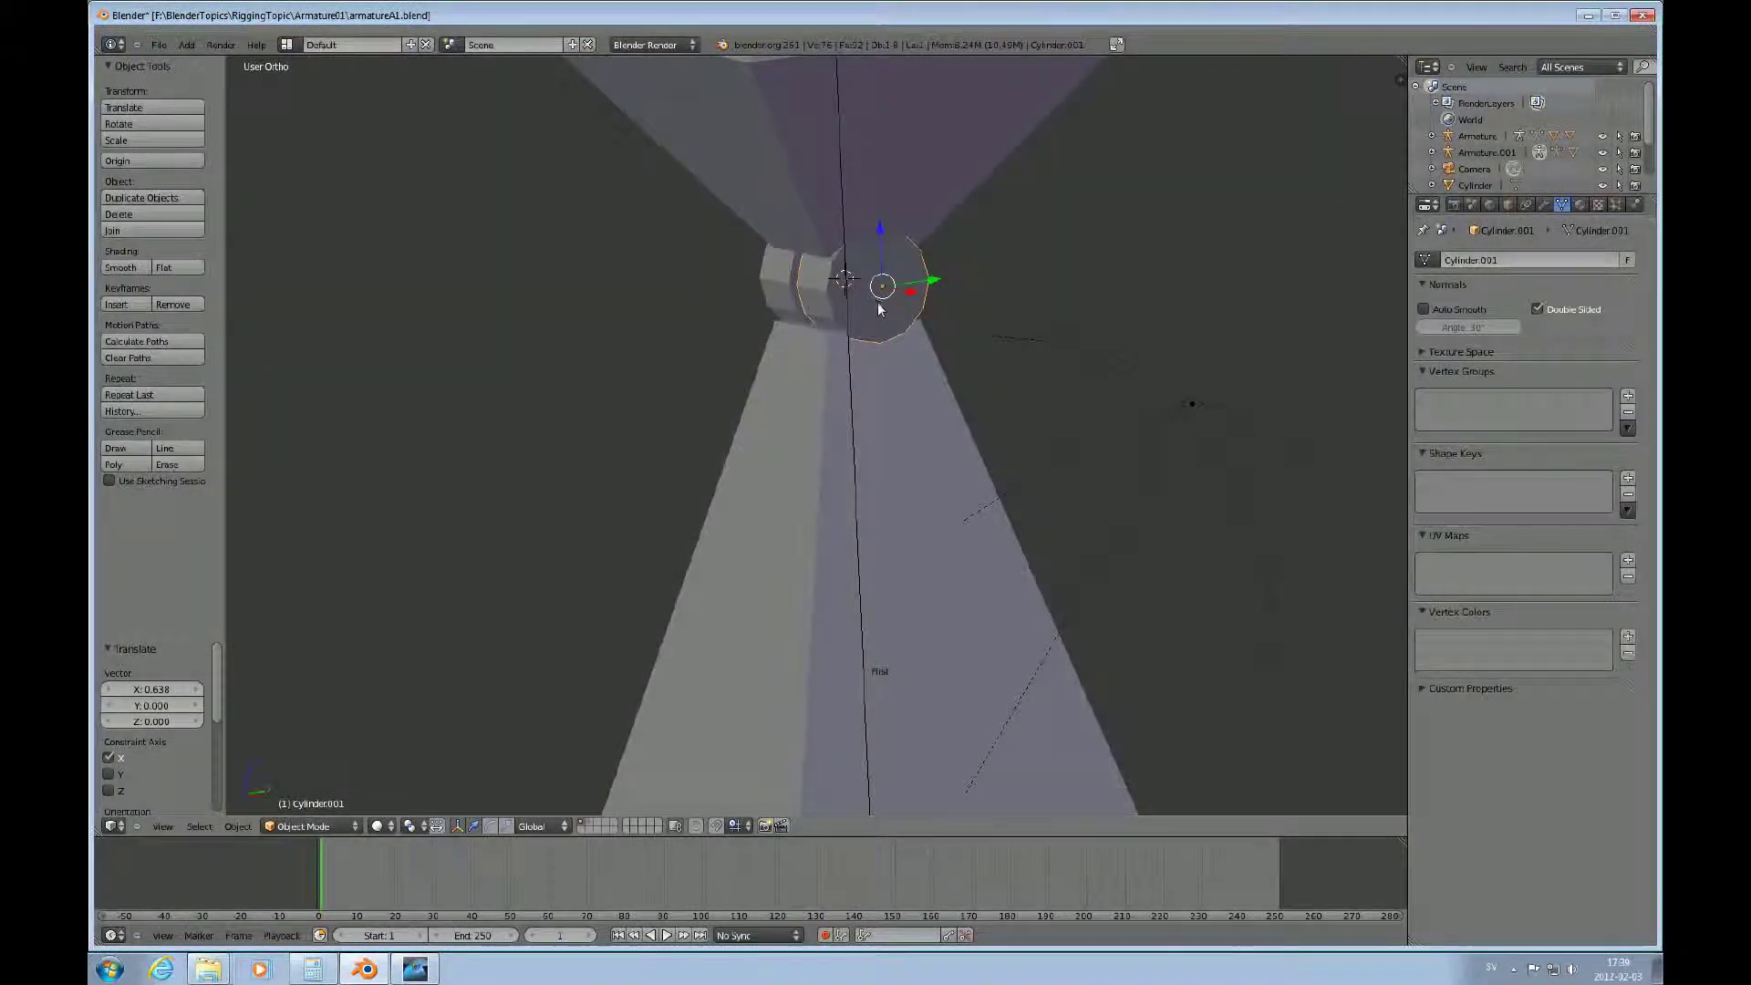
scroll(899, 293, down, 3)
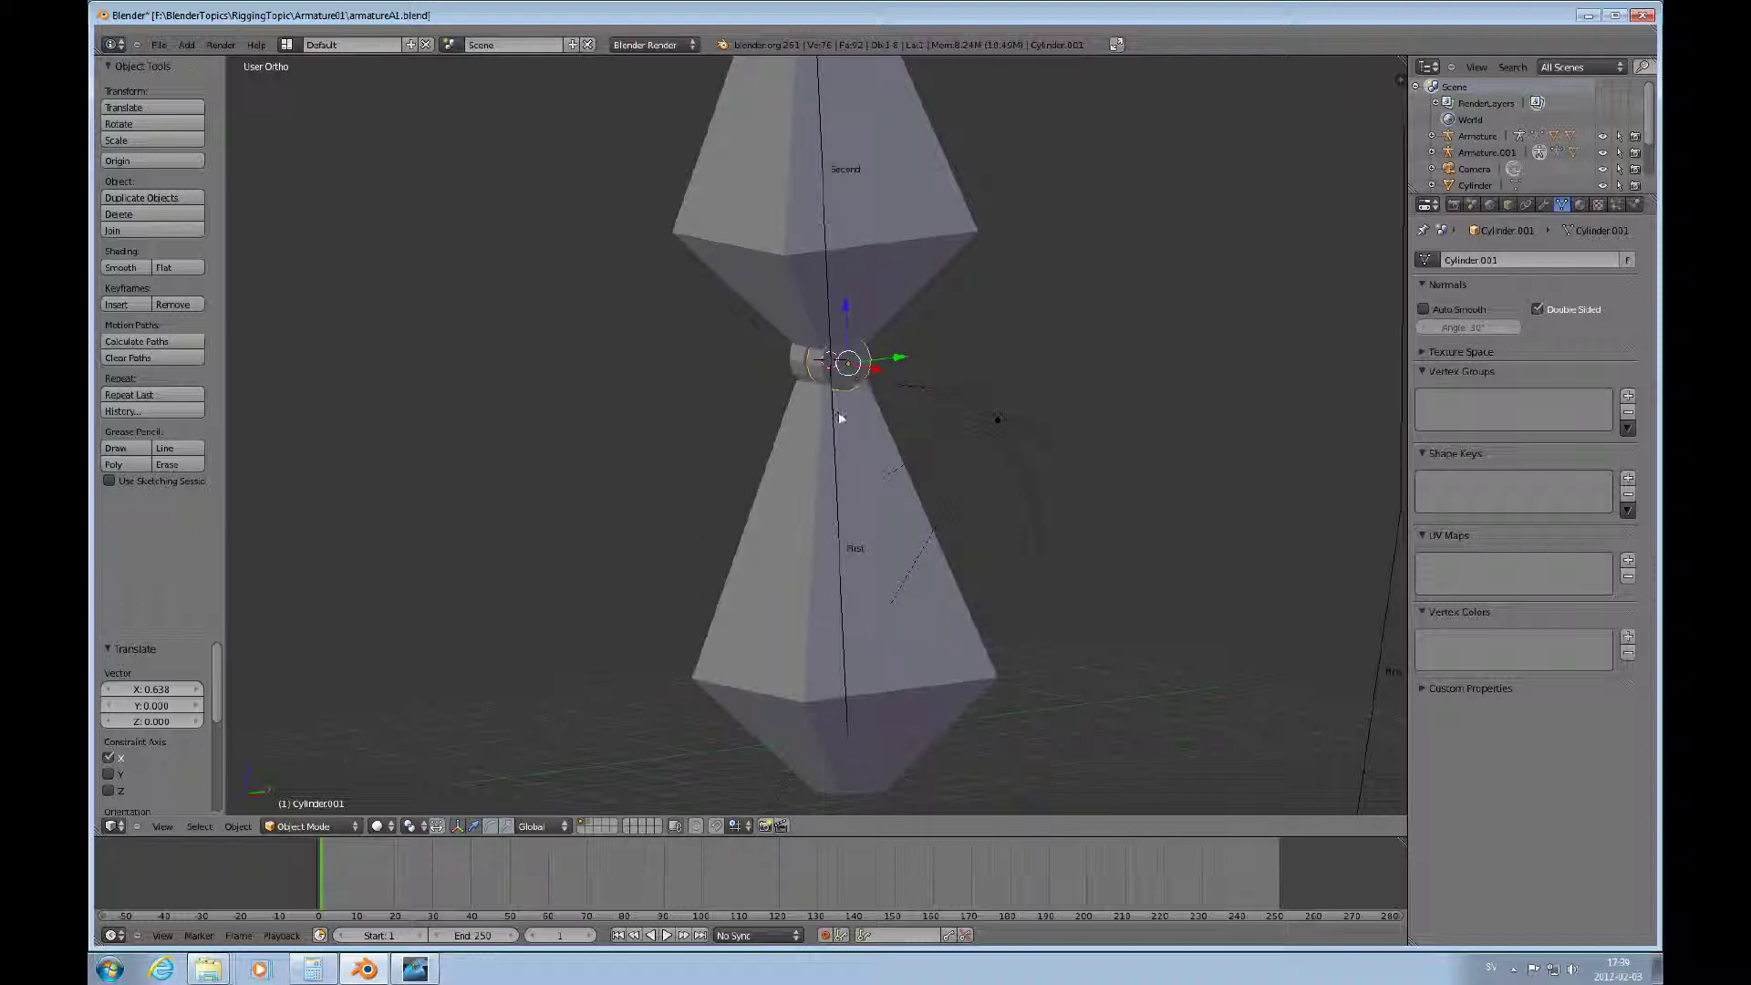
middle_drag(841, 399, 828, 358)
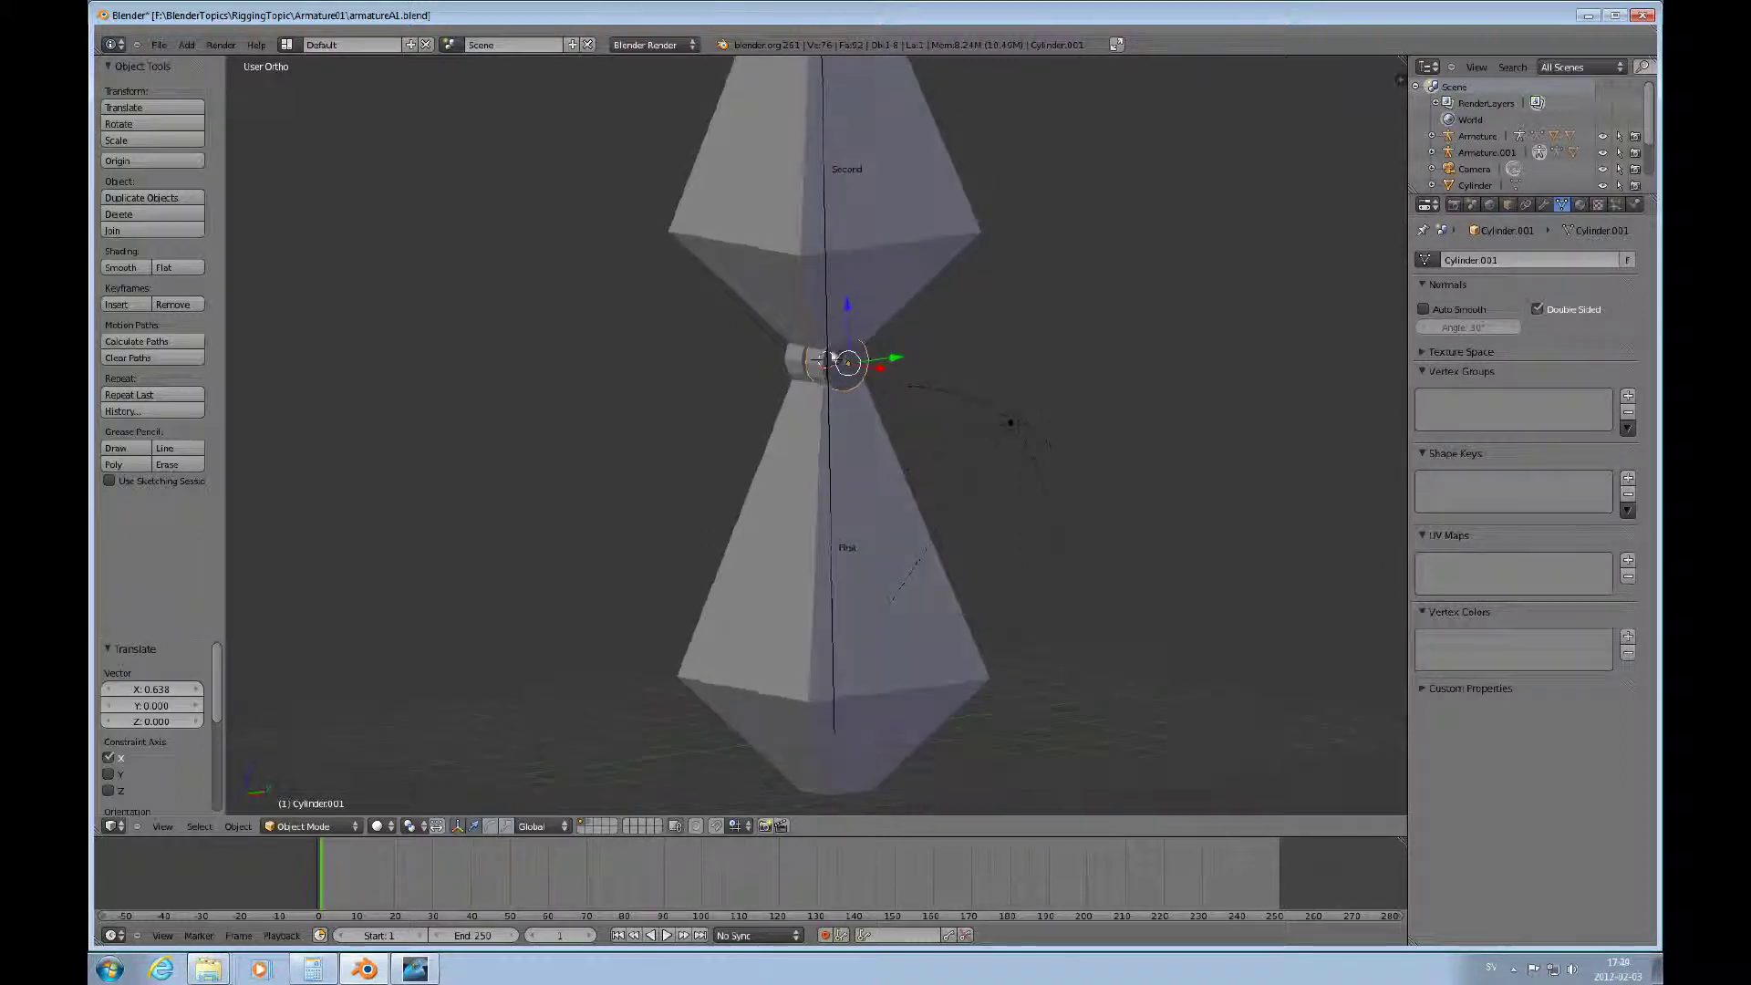
right_click(826, 294)
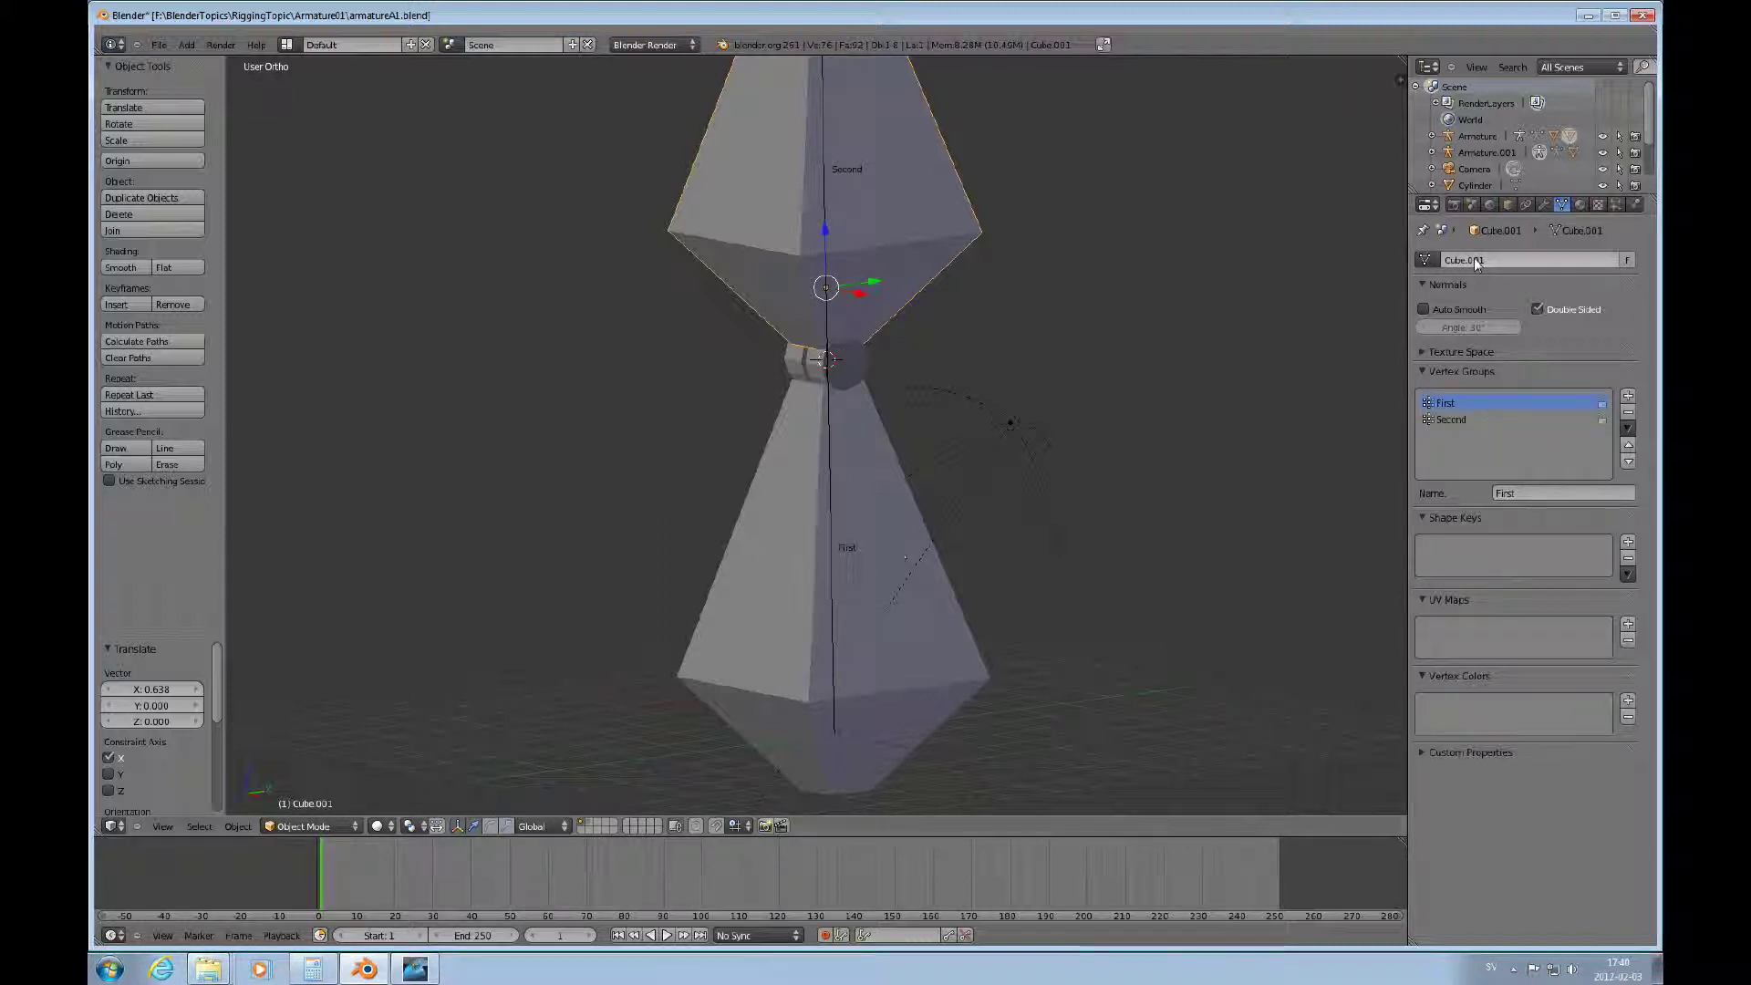
Check the hinge cylinder, lower cone and armature, and set the bone display to Octahedral.
right_click(844, 363)
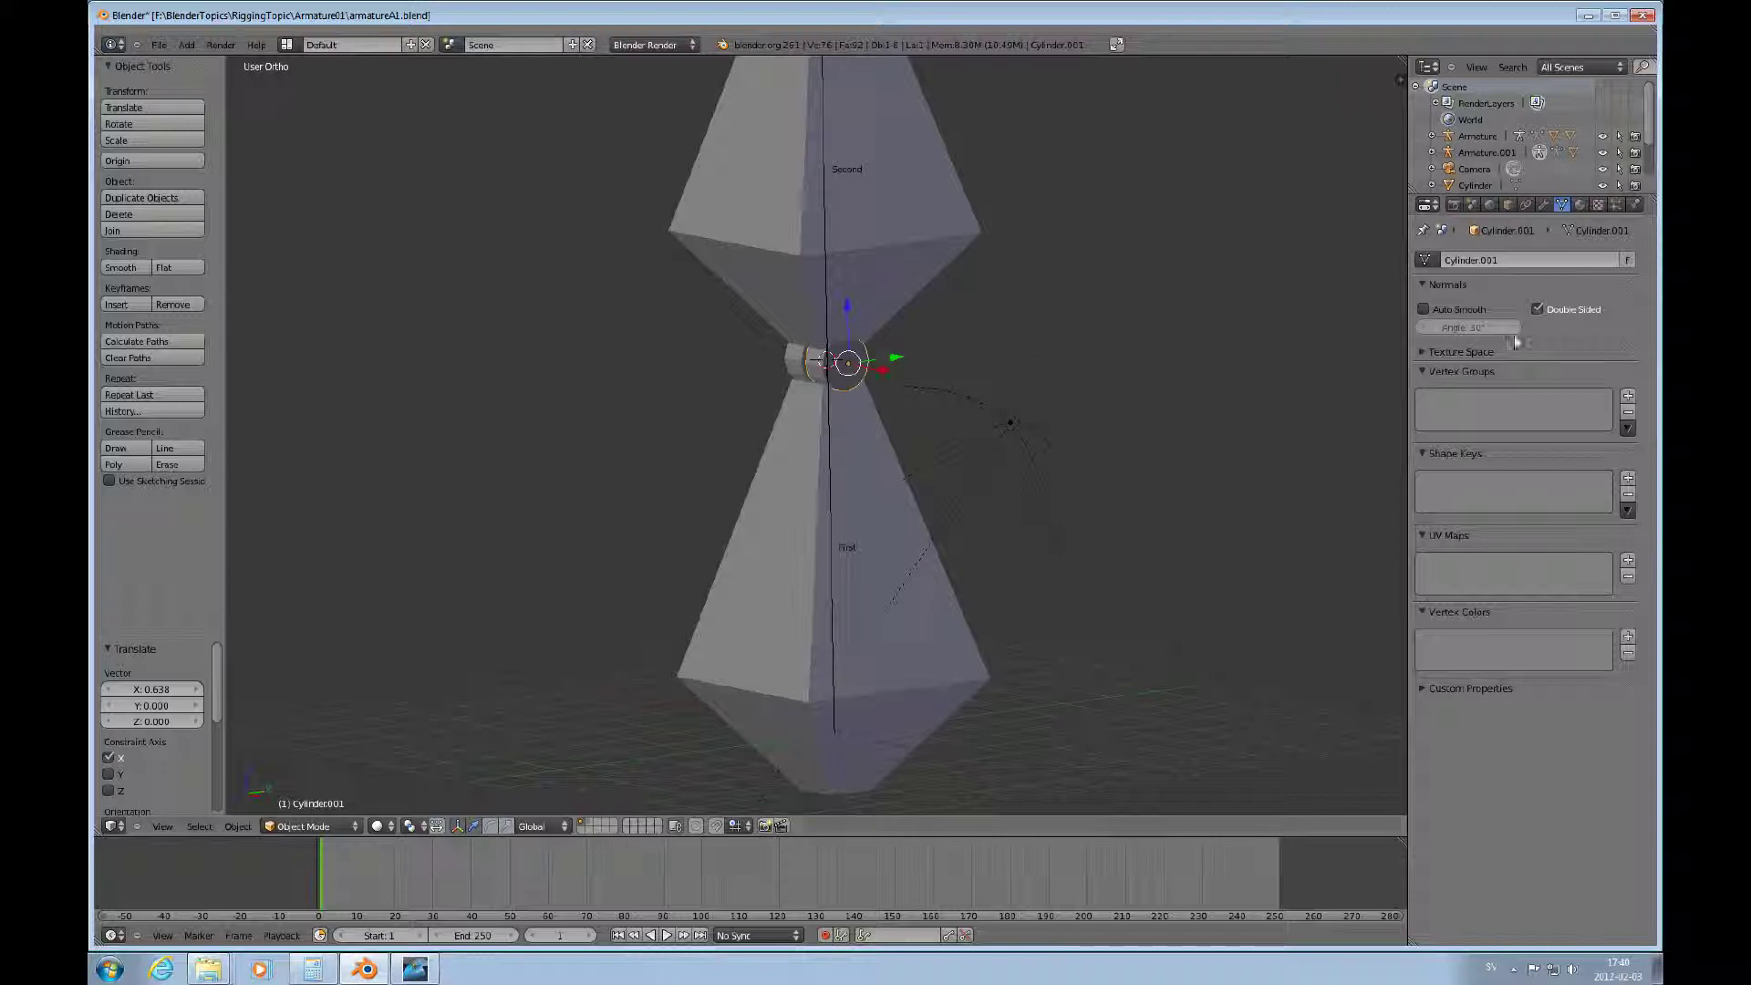
right_click(831, 484)
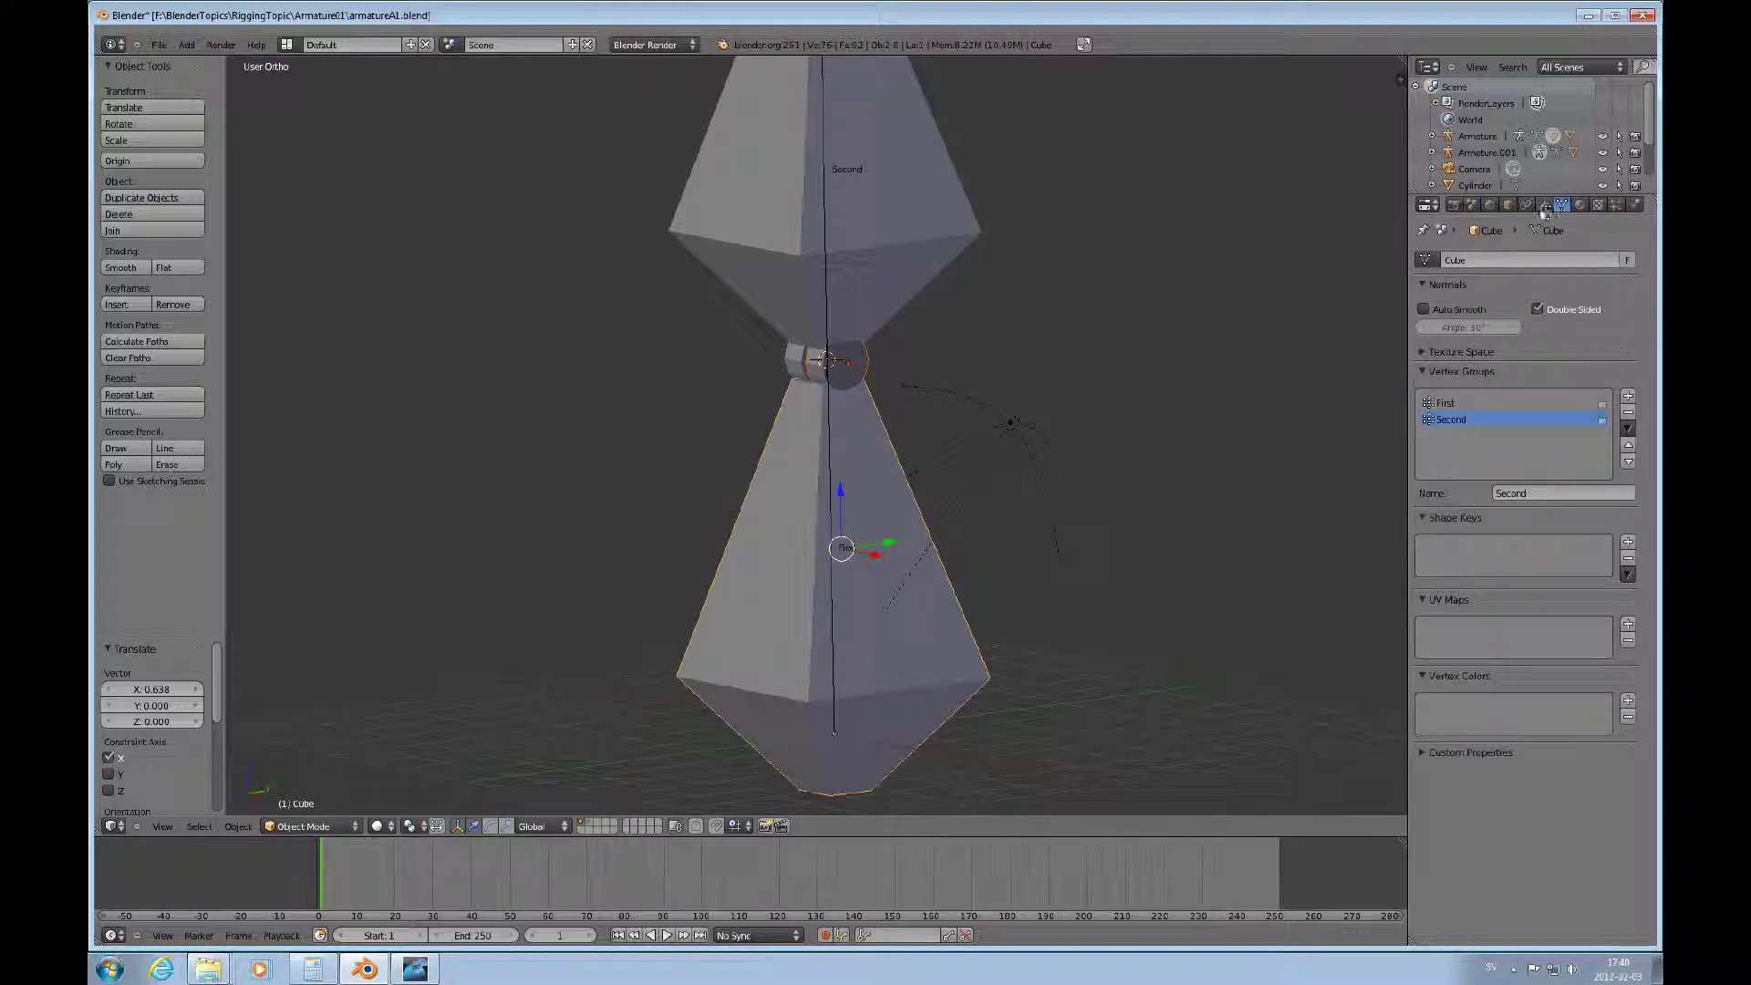
right_click(832, 678)
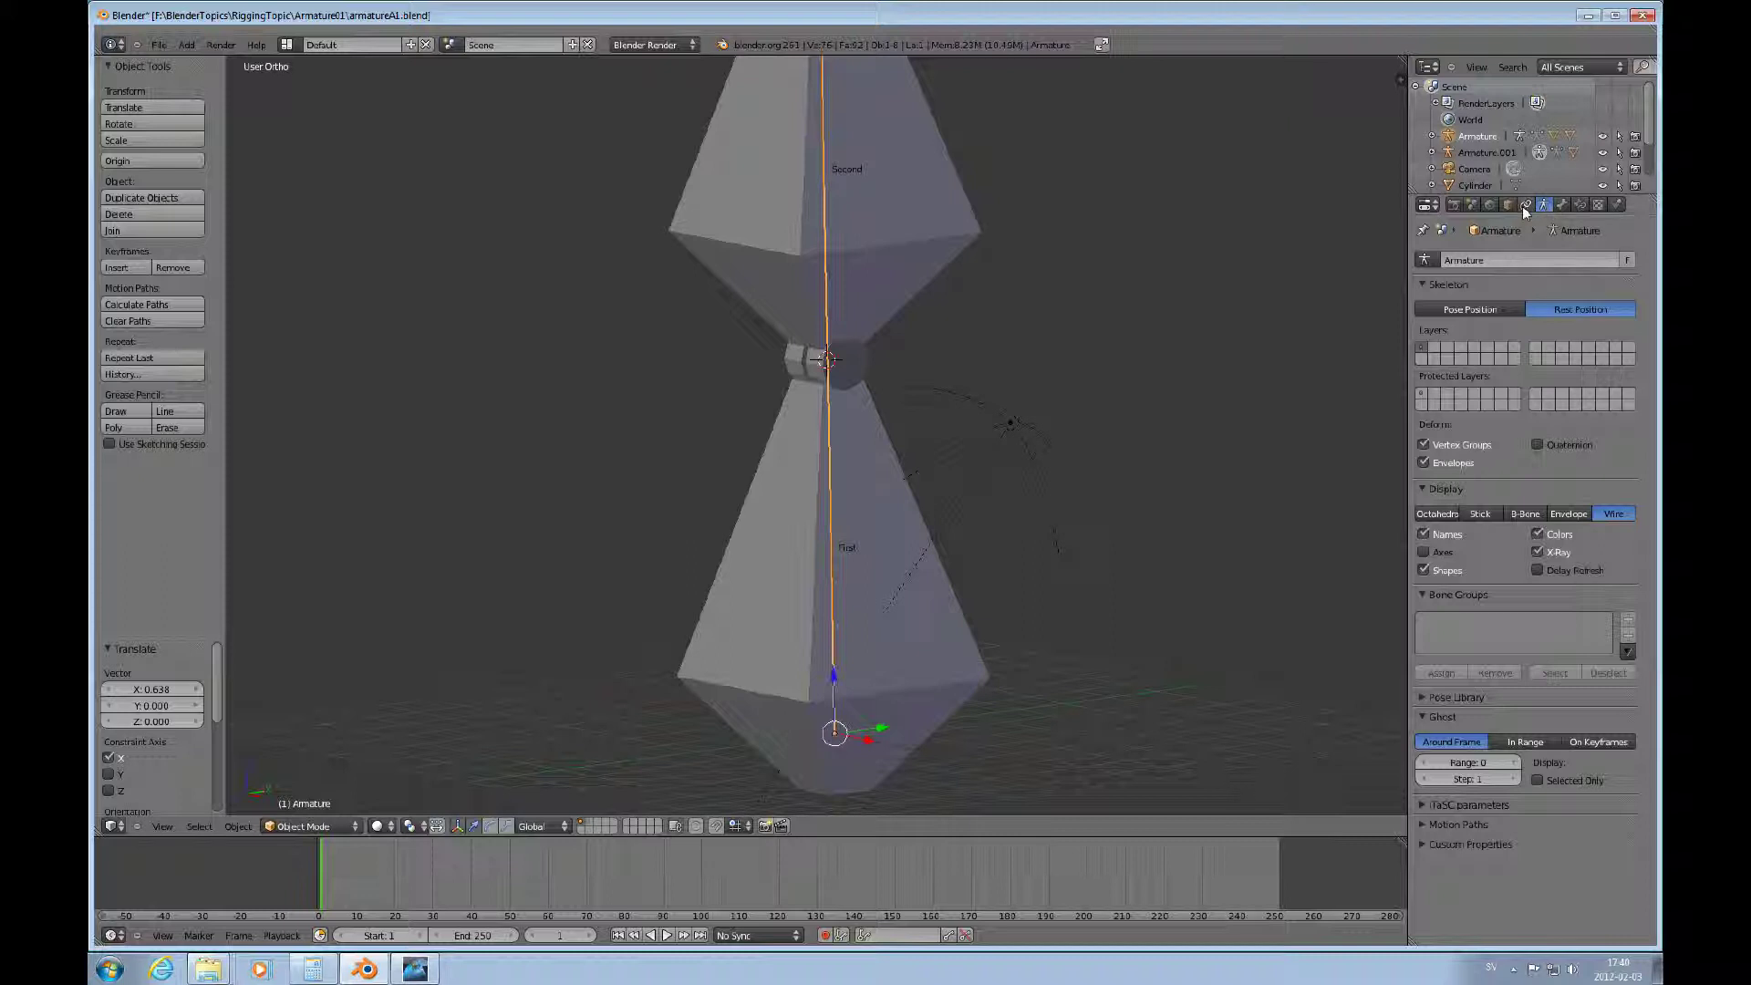
click(1438, 514)
Select the lower cone mesh and then the armature, ready for parenting.
right_click(850, 366)
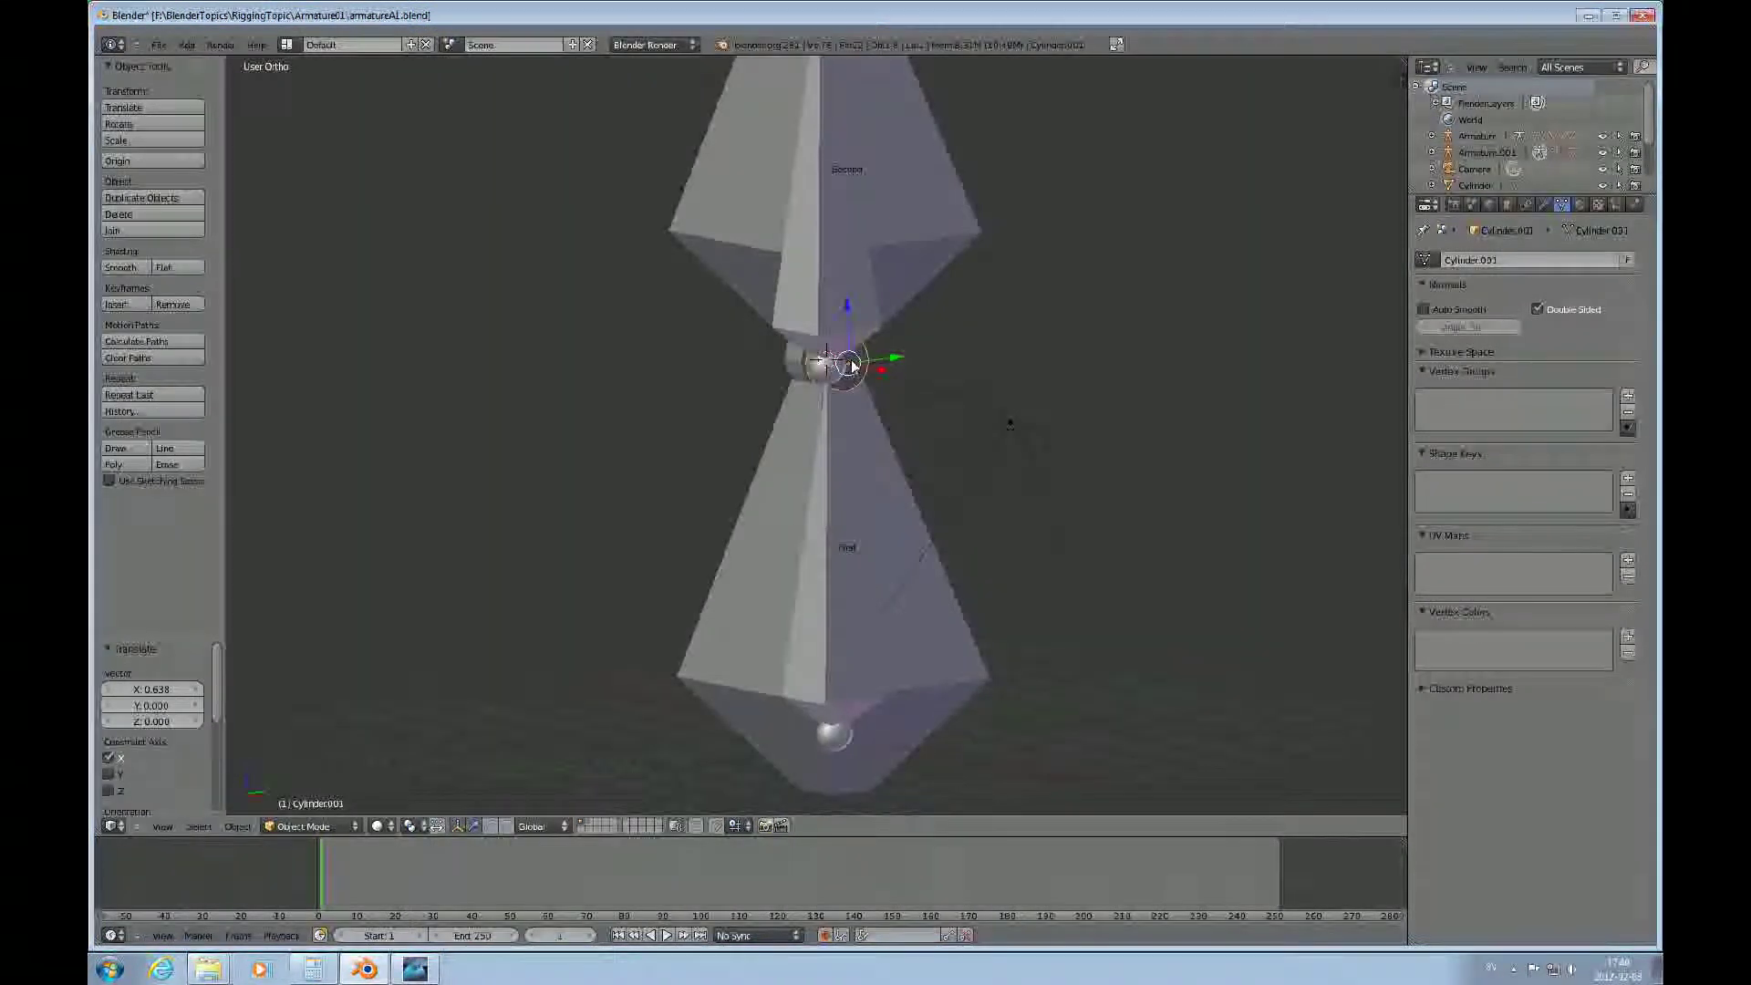
right_click(824, 600)
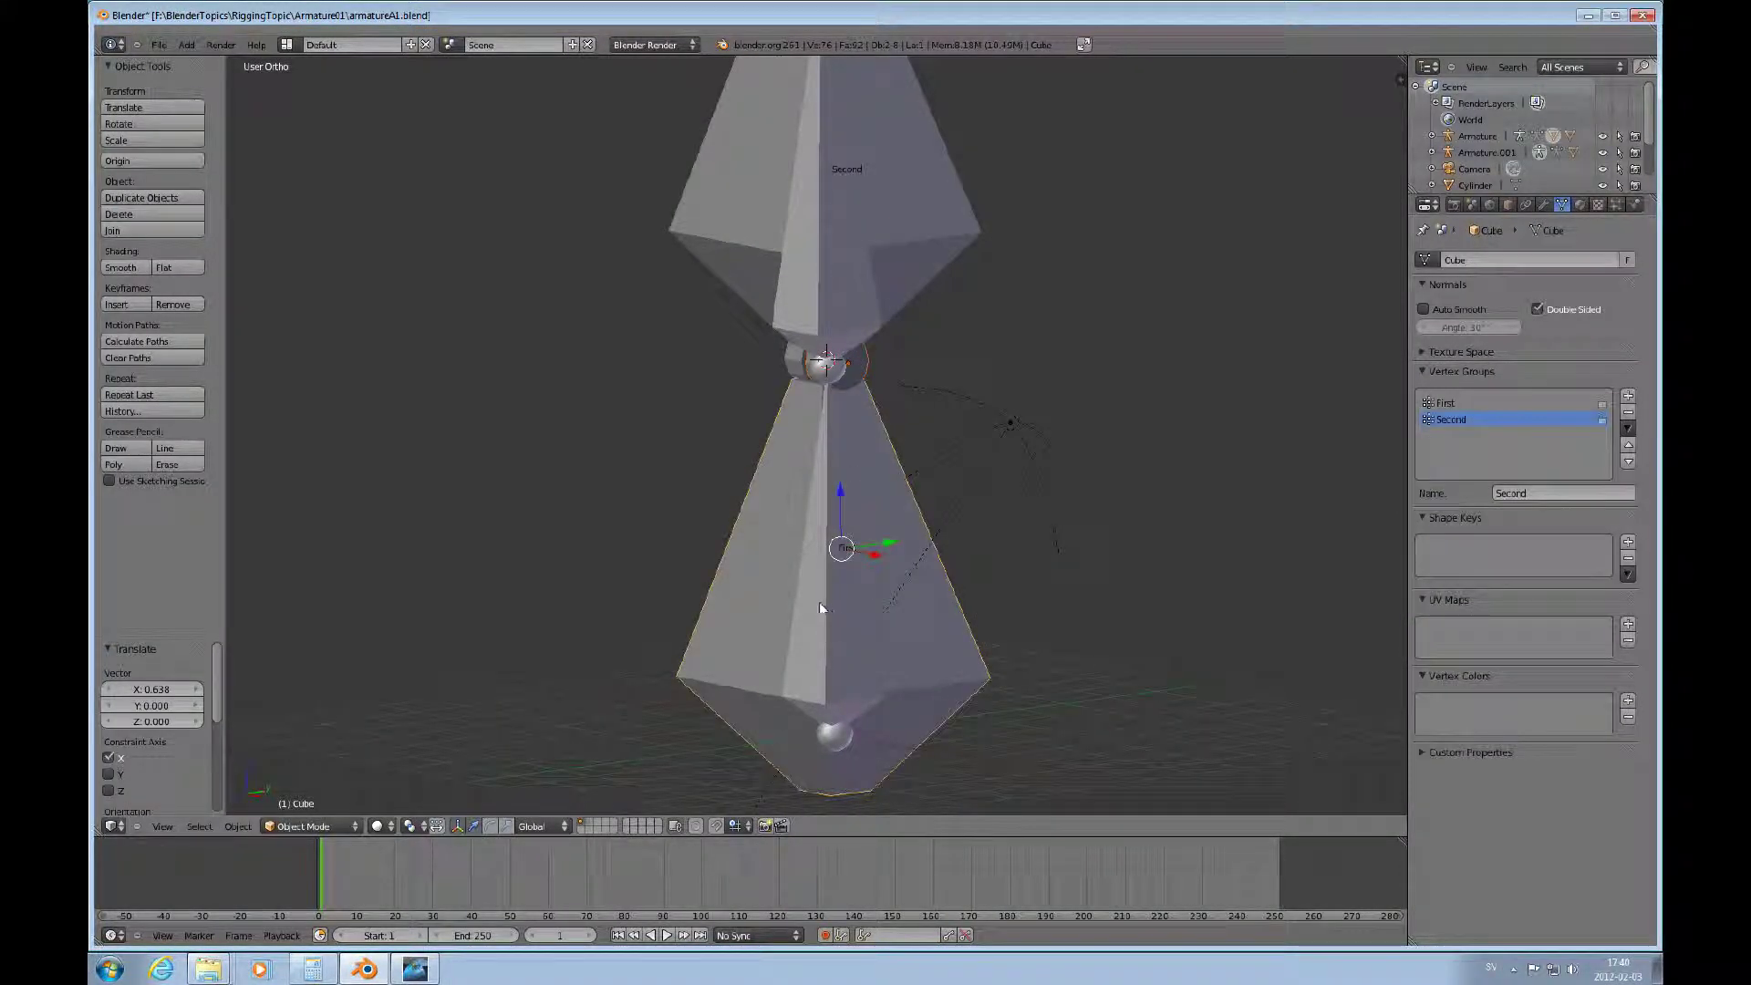
right_click(830, 578)
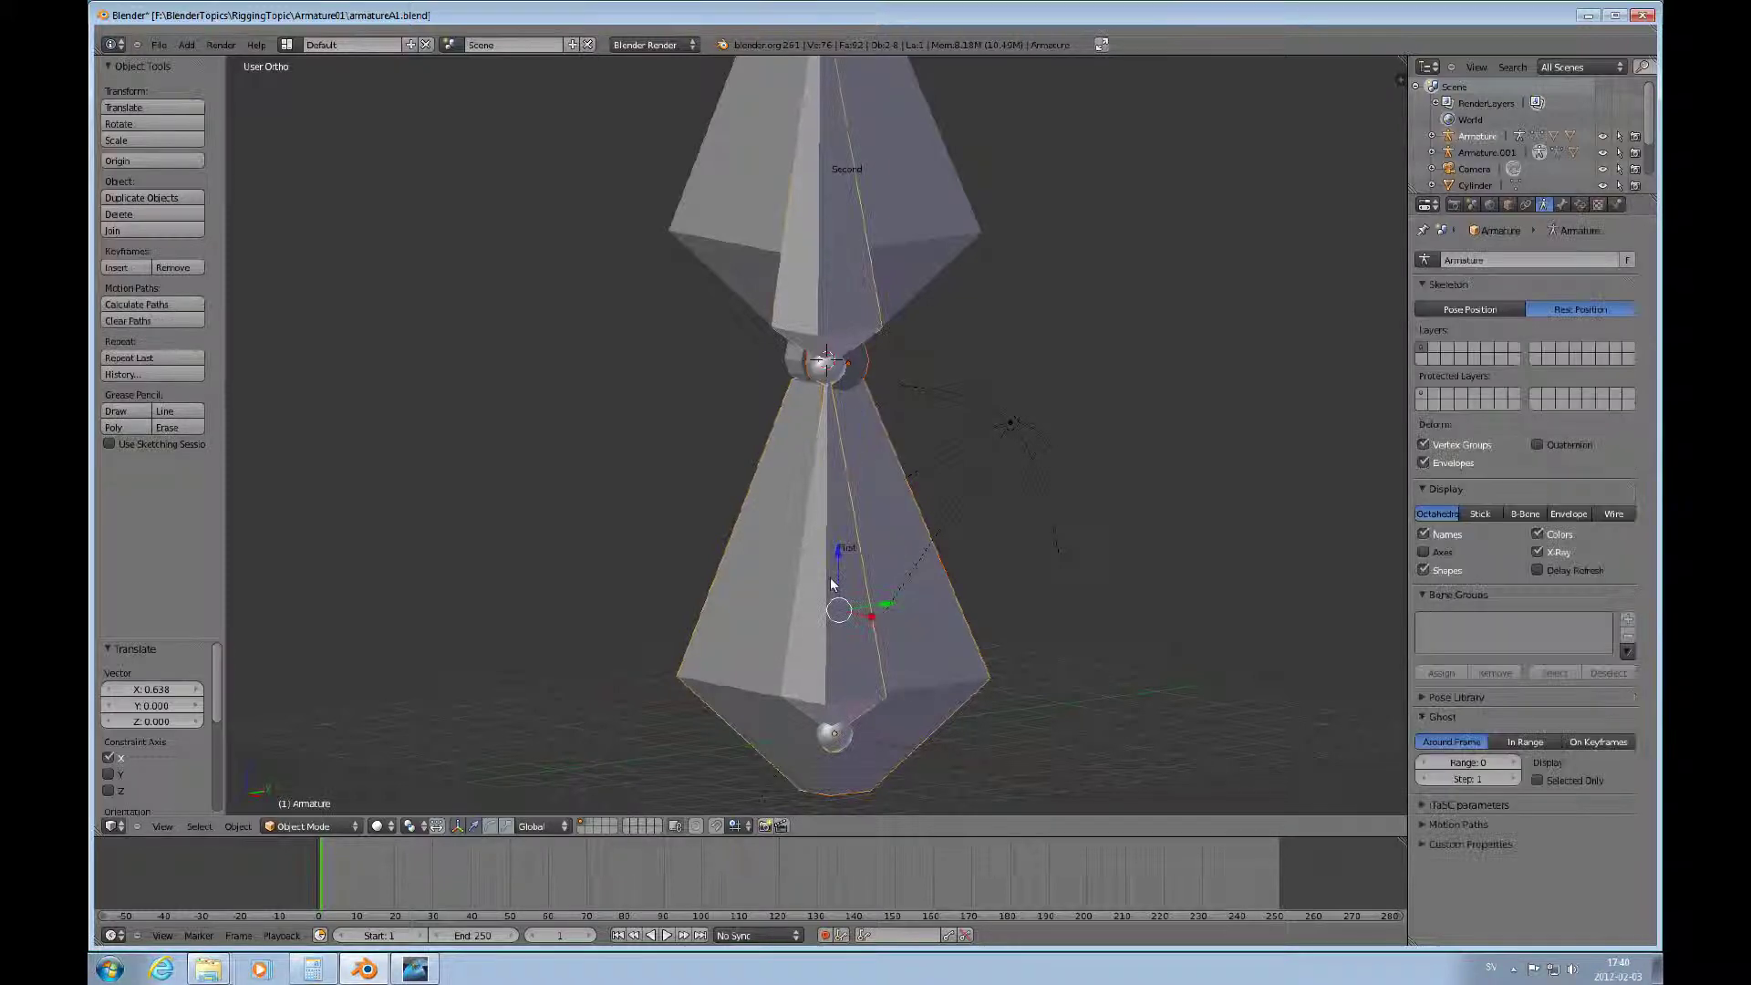
right_click(790, 447)
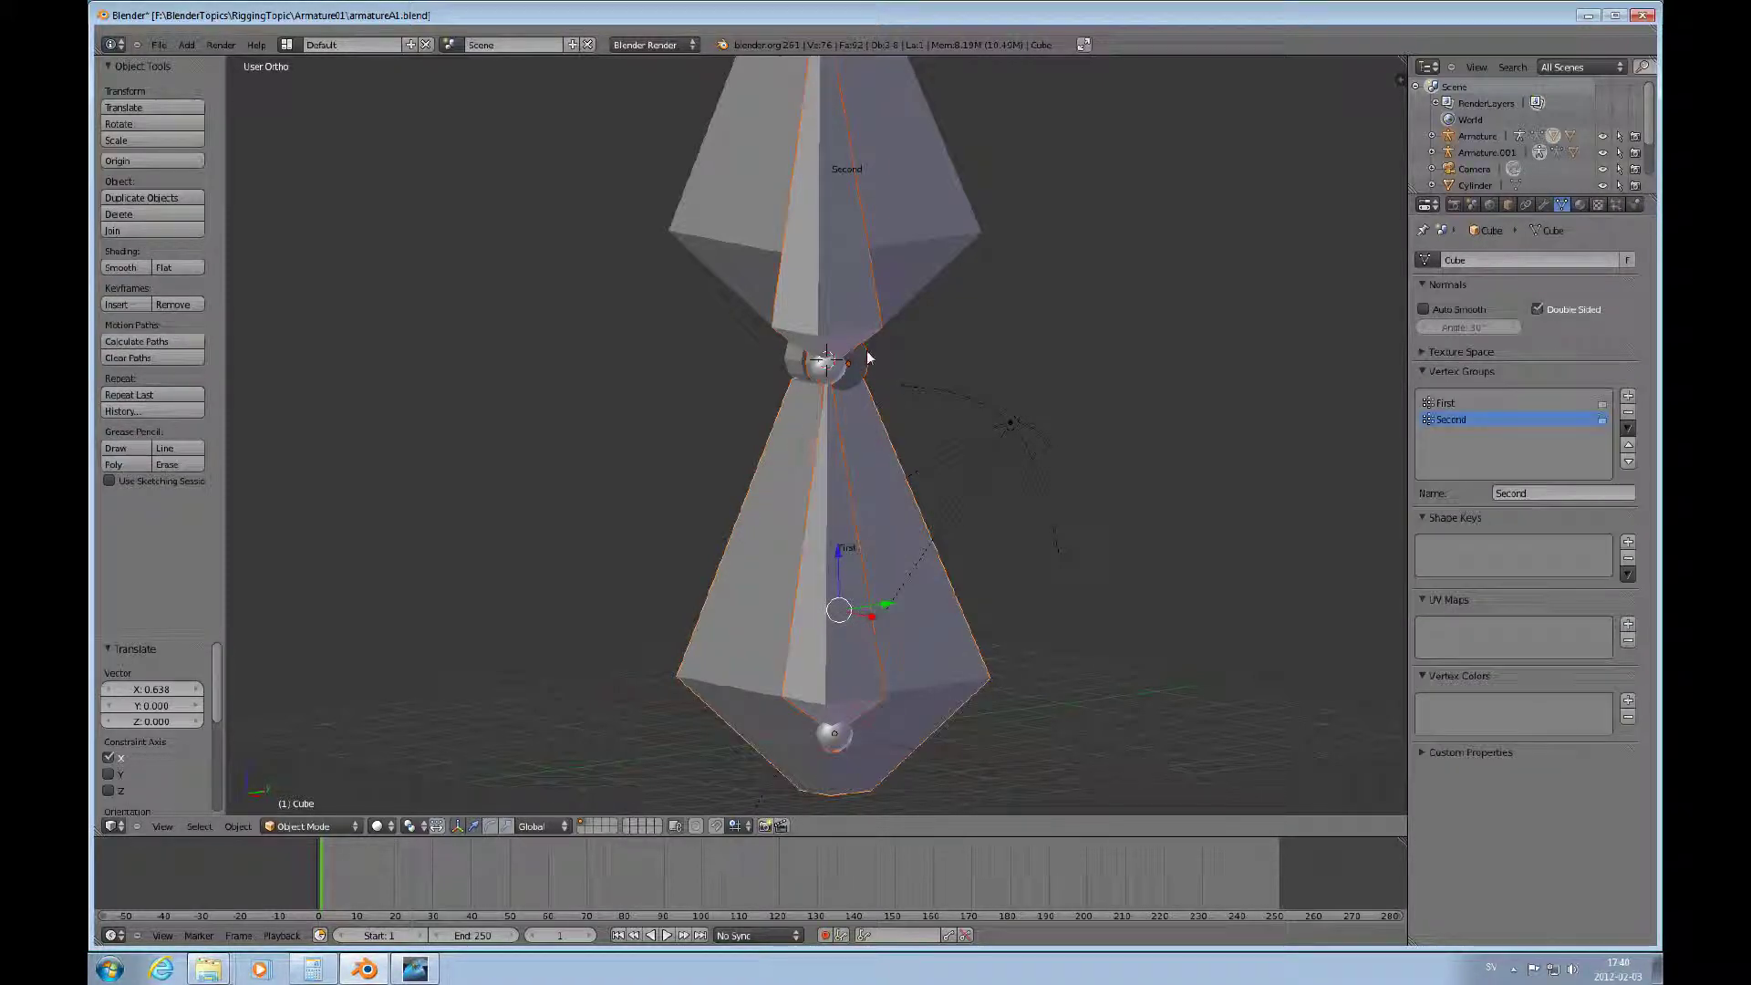
middle_drag(895, 541, 868, 390)
key(a)
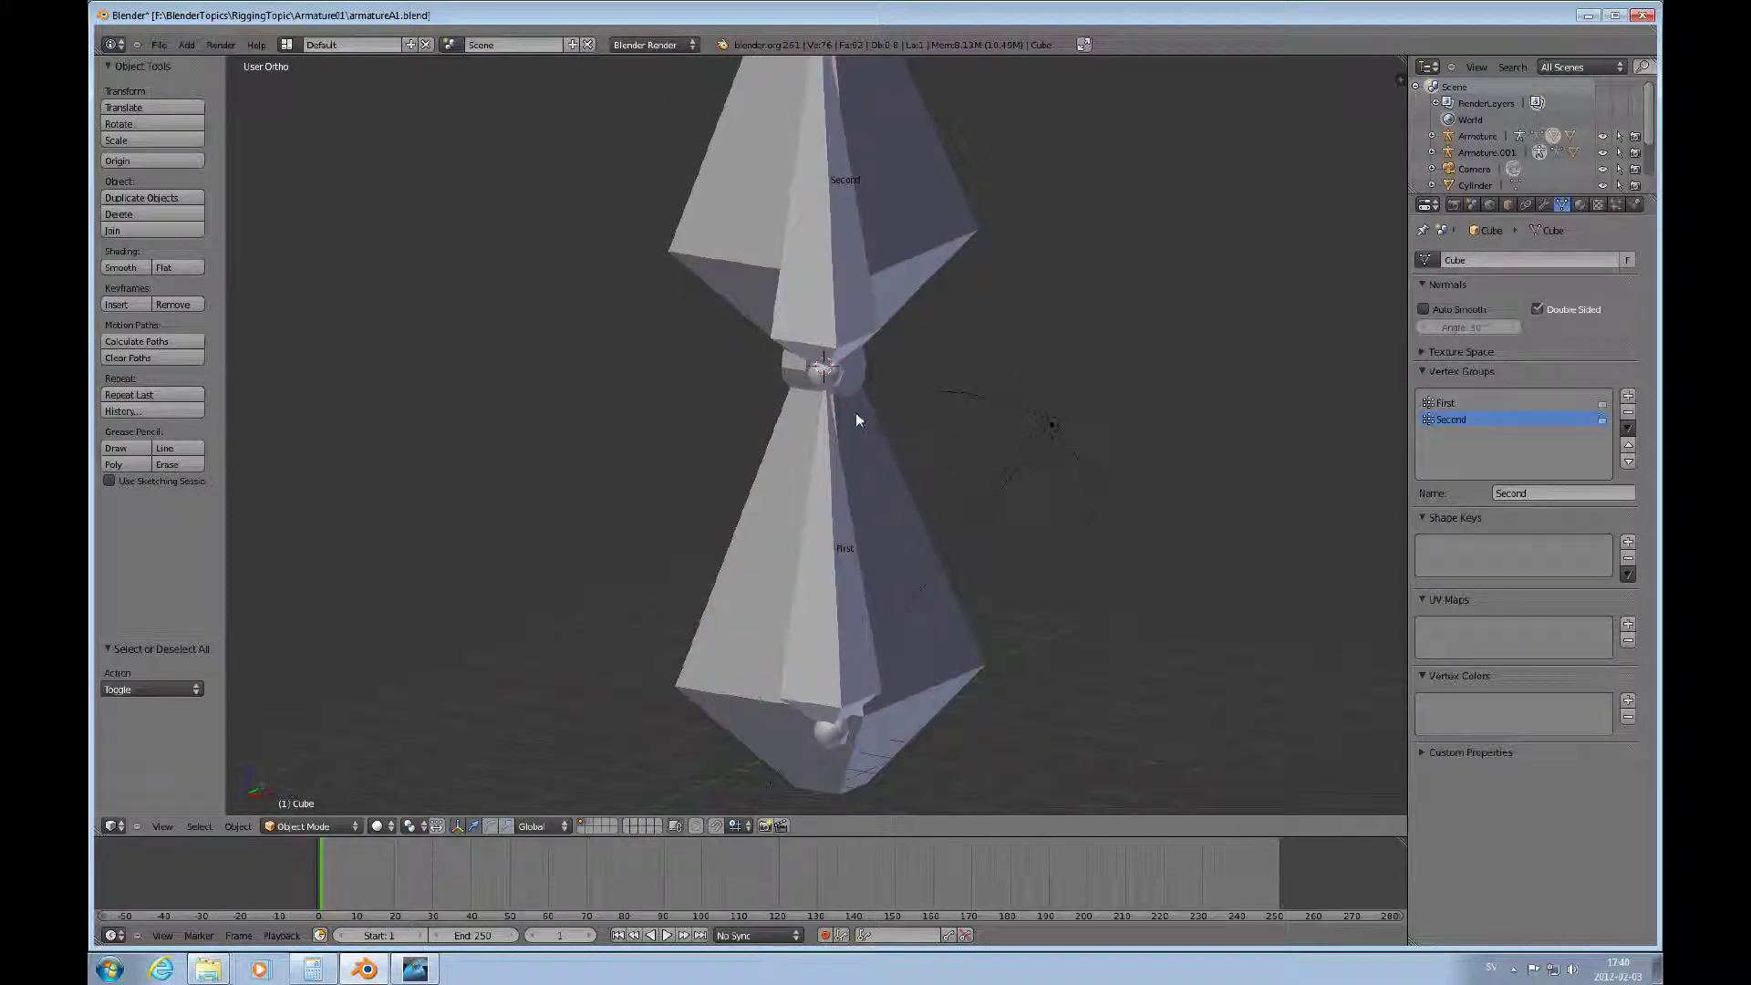
right_click(858, 367)
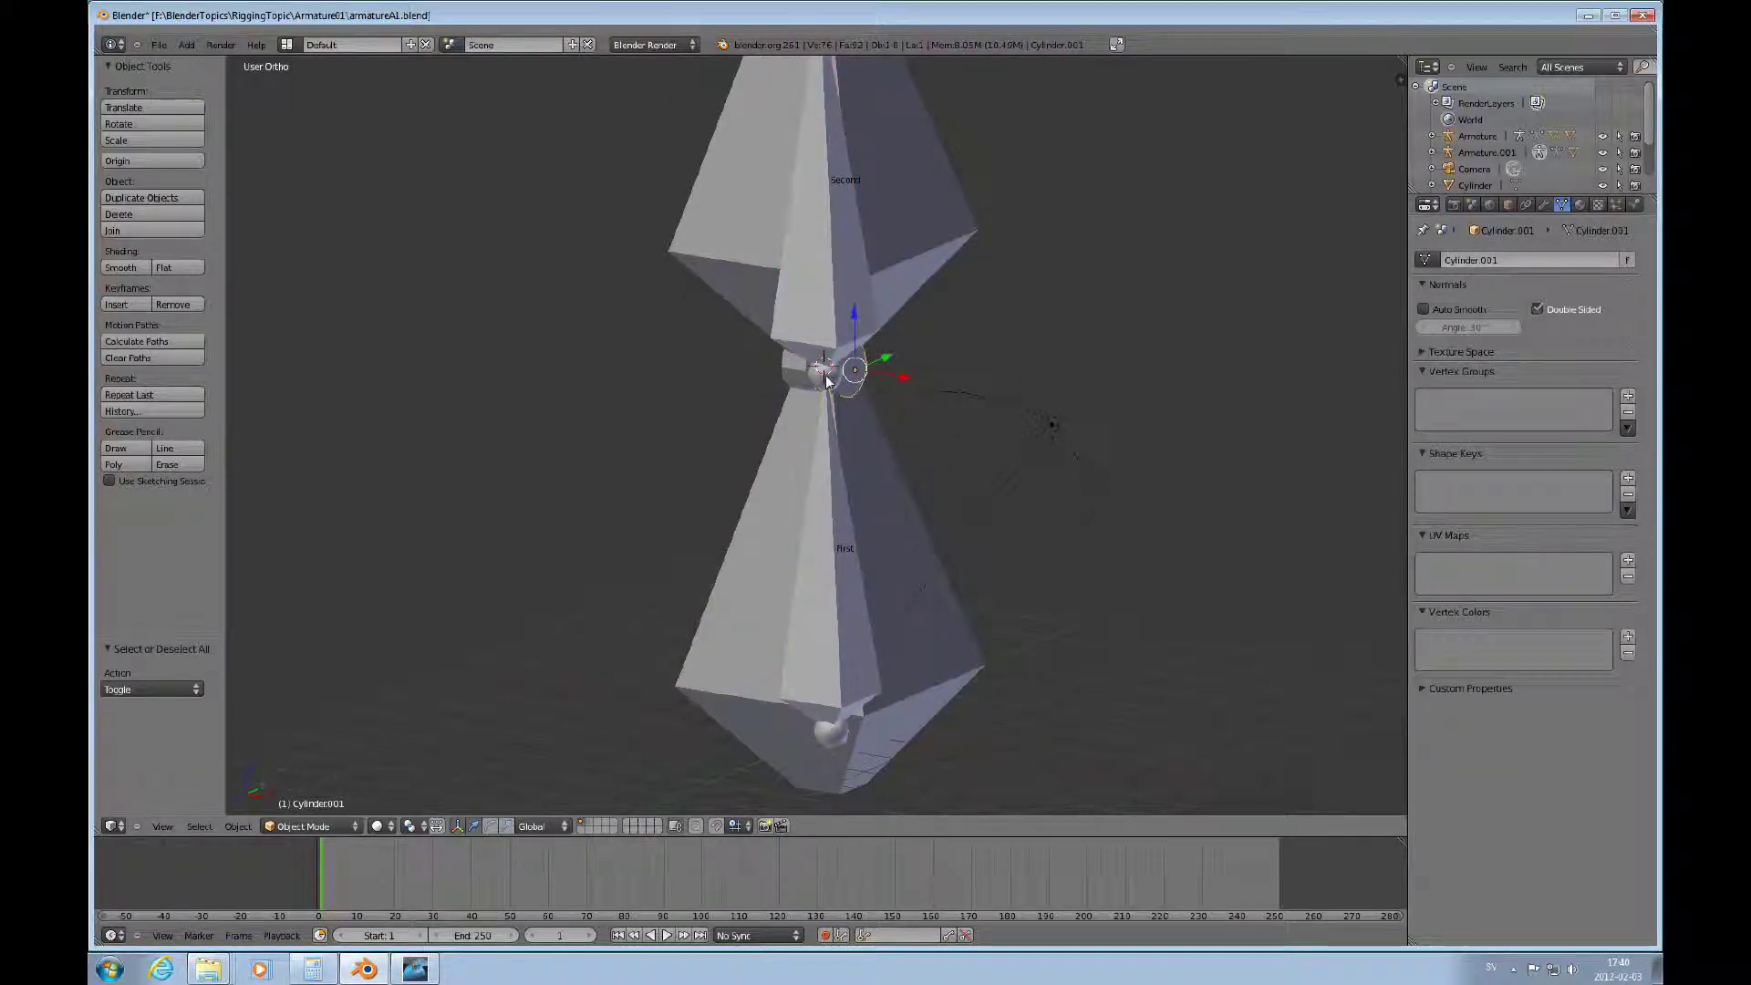
right_click(866, 380)
scroll(867, 385, down, 3)
middle_drag(867, 385, 776, 387)
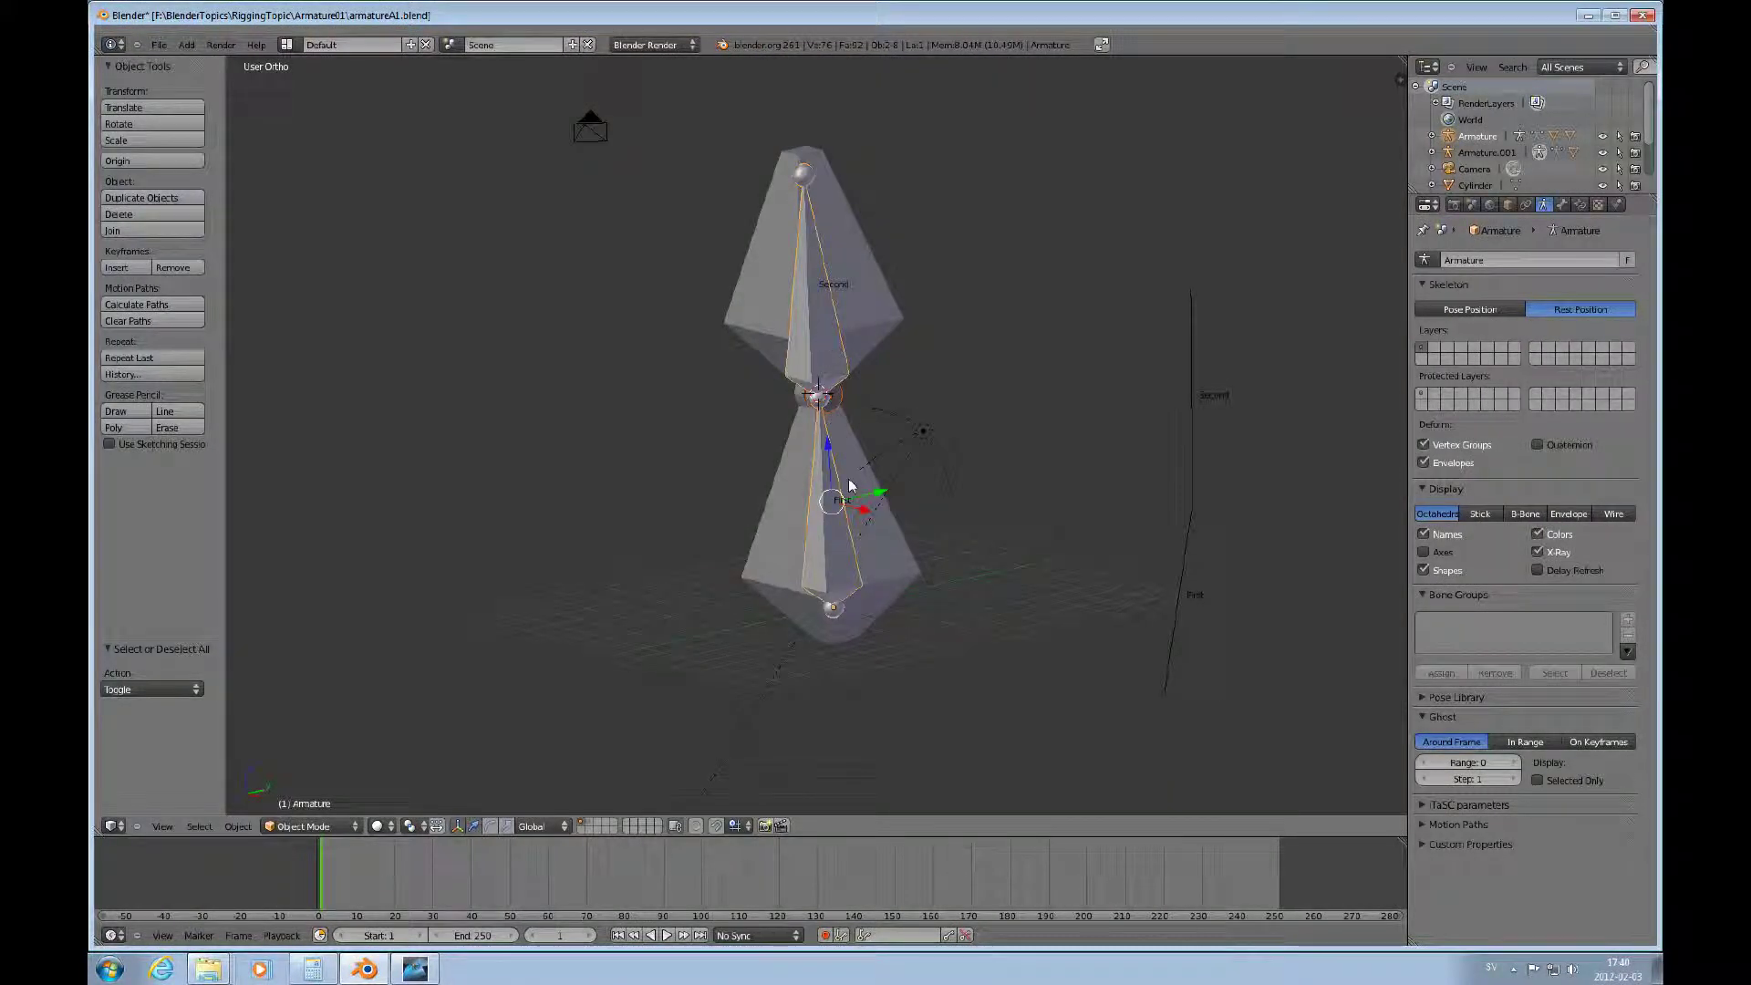
Parent the lower cone to the armature With Automatic Weights.
key(ctrl+p)
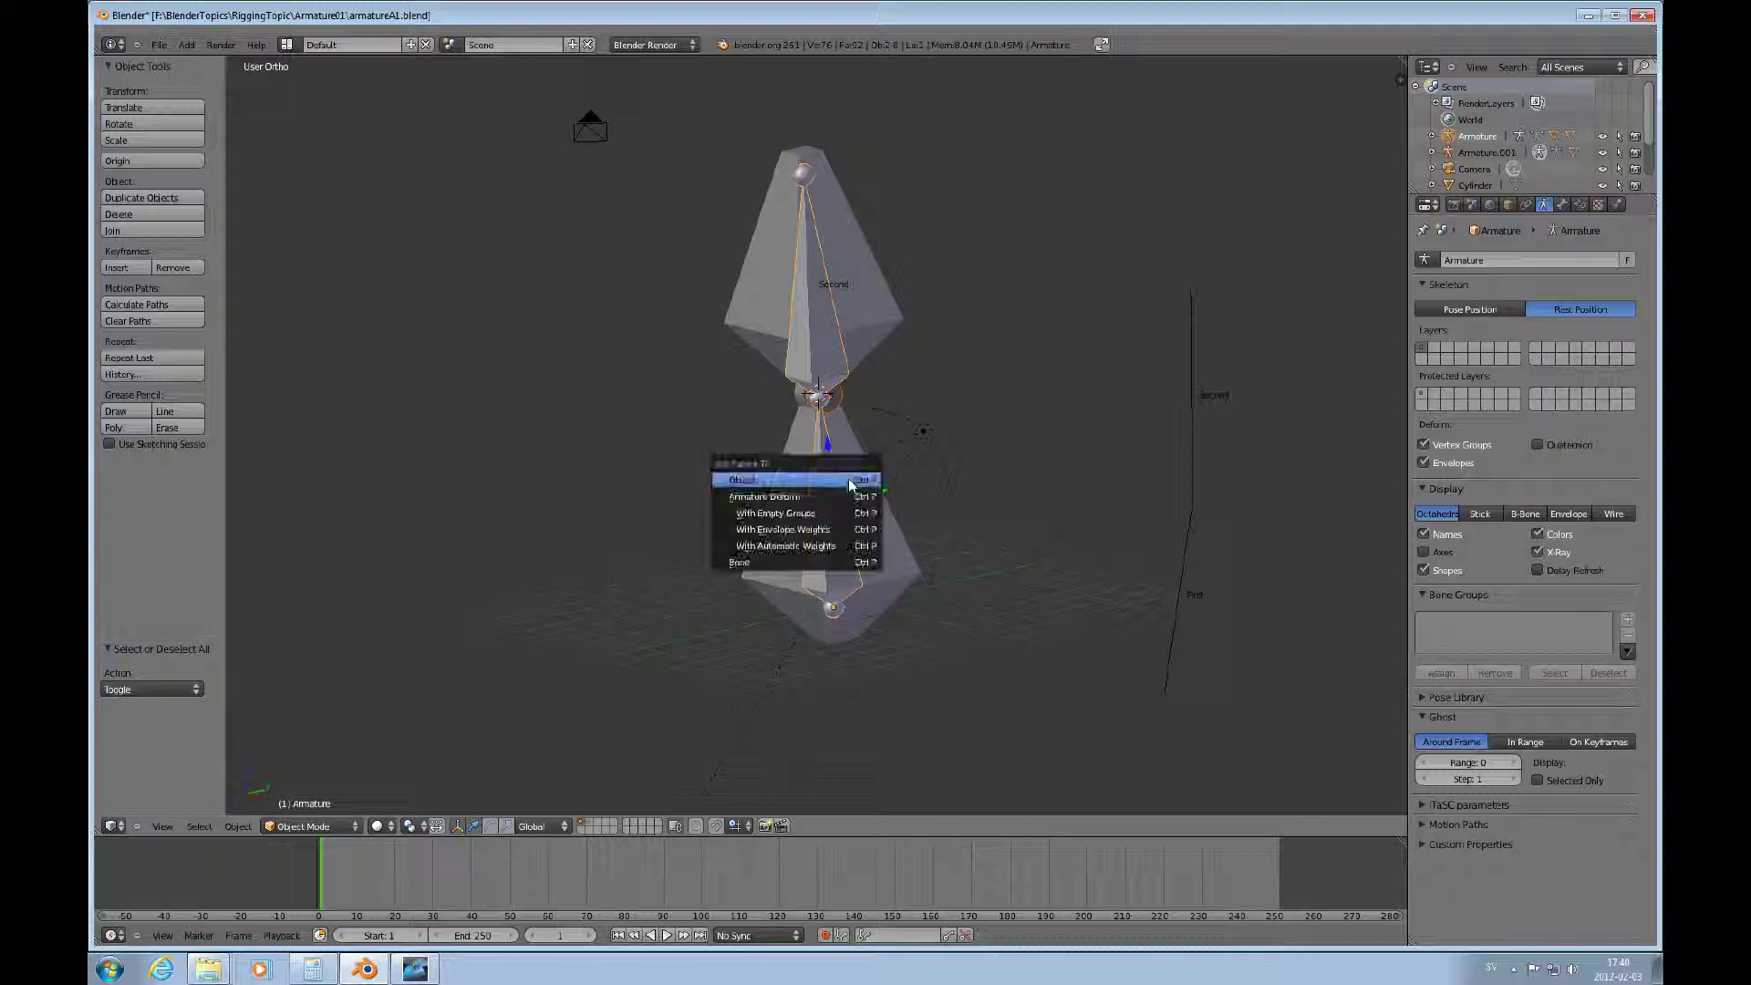
click(832, 545)
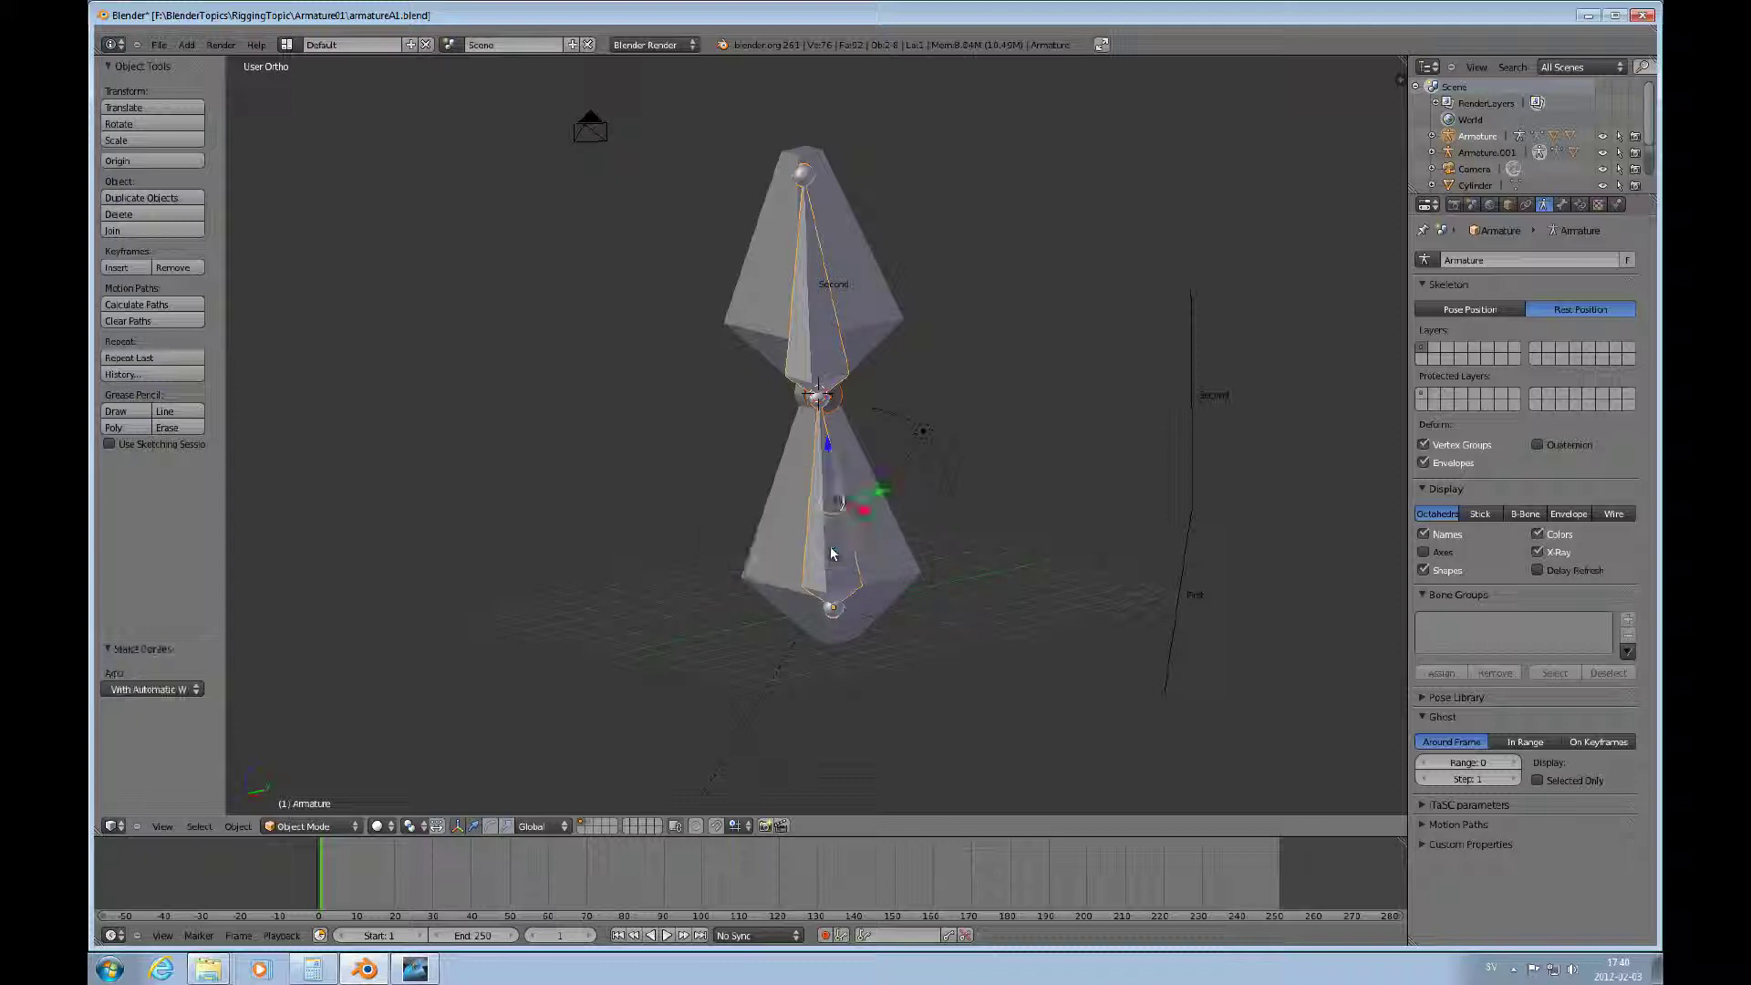
middle_drag(801, 541, 884, 423)
Parent the joint cylinder to the armature With Automatic Weights too.
right_click(819, 394)
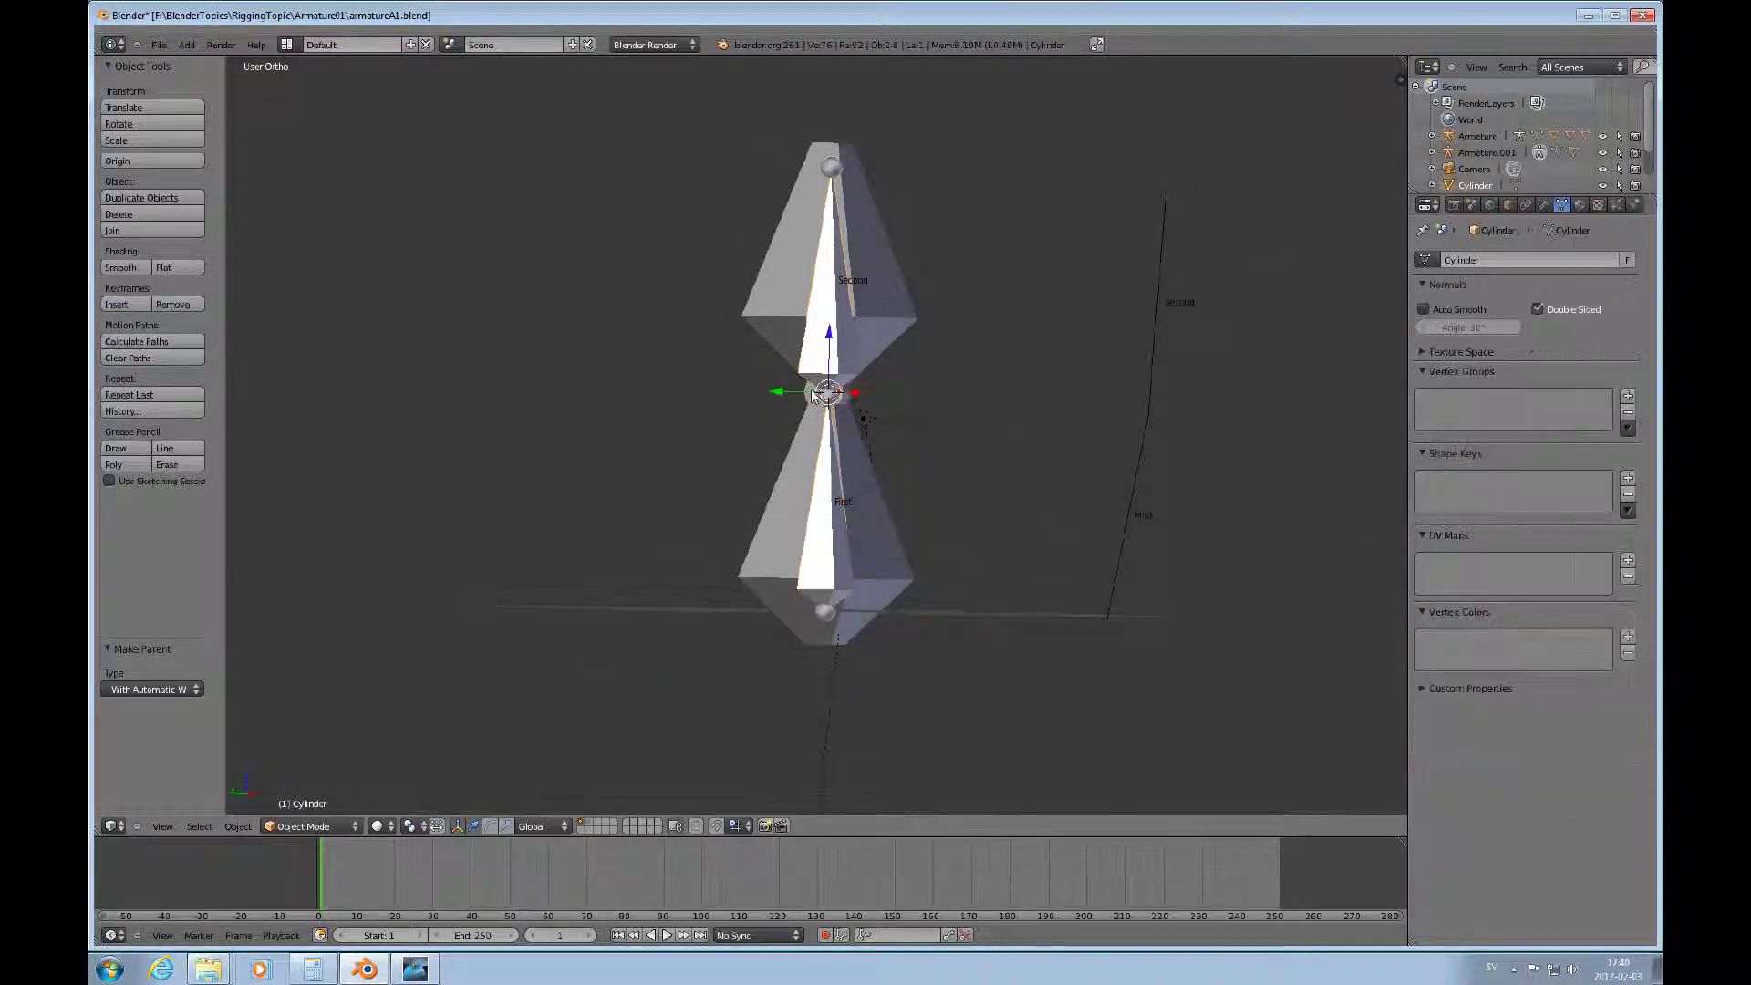
scroll(867, 548, up, 3)
scroll(870, 558, up, 2)
shift+right_click(855, 639)
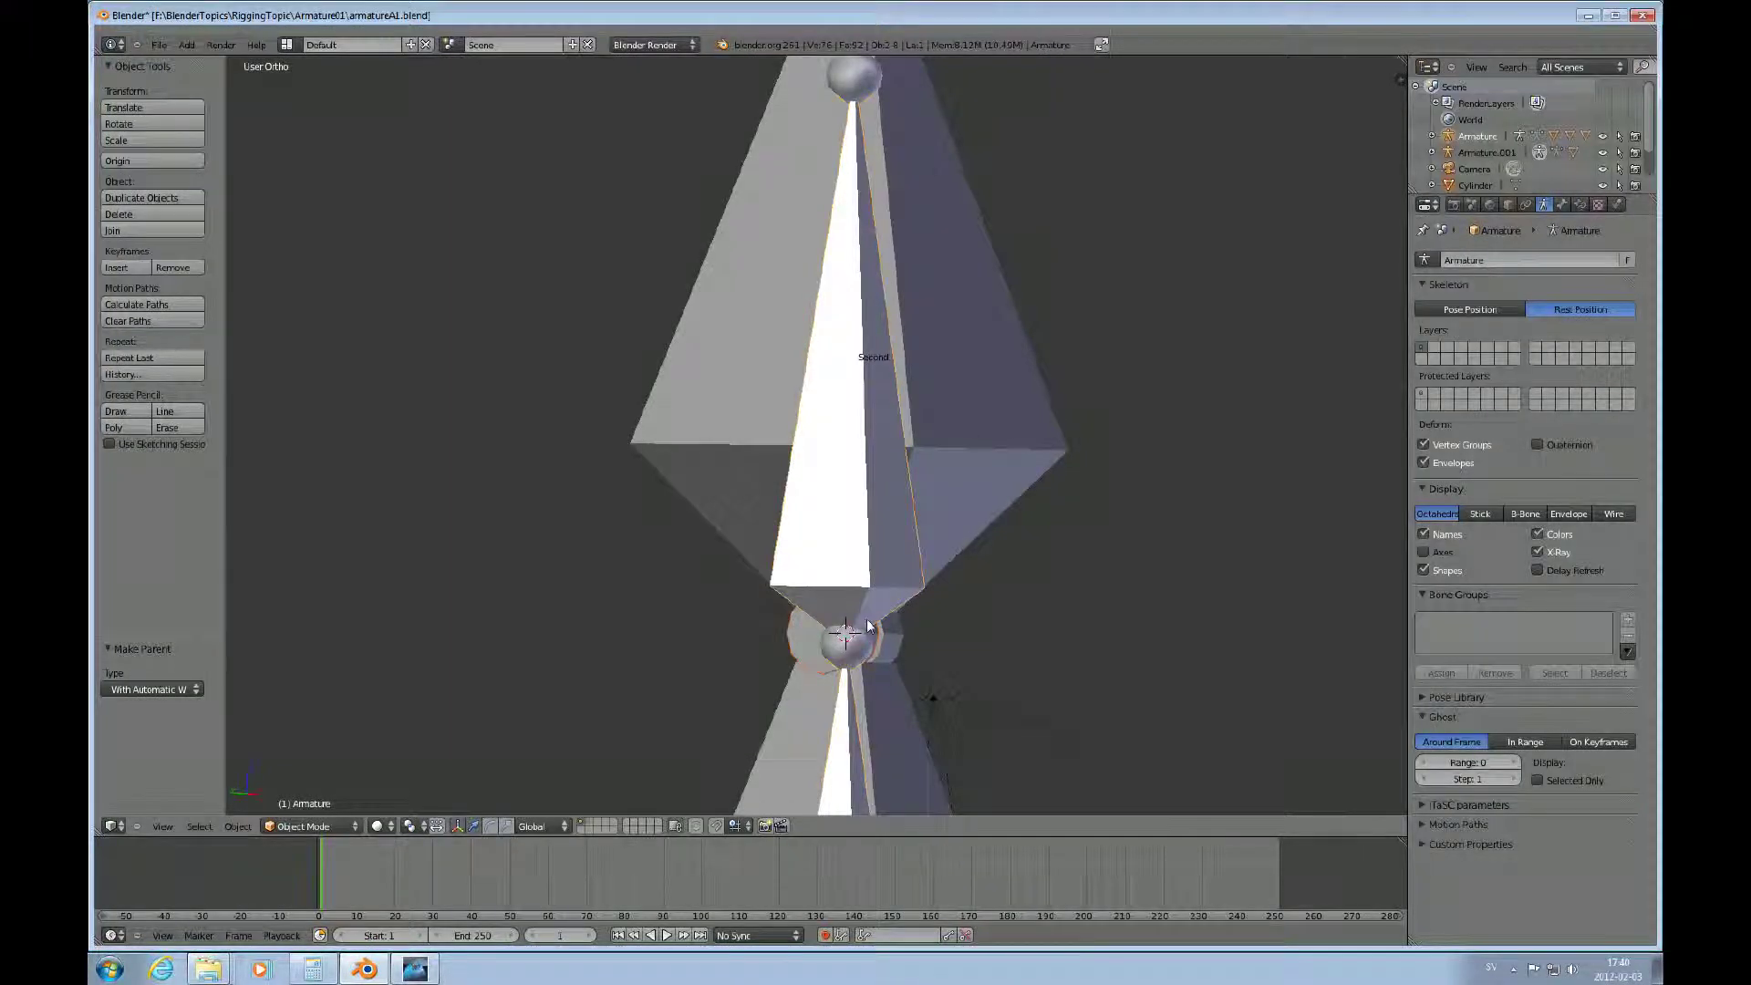
key(ctrl+p)
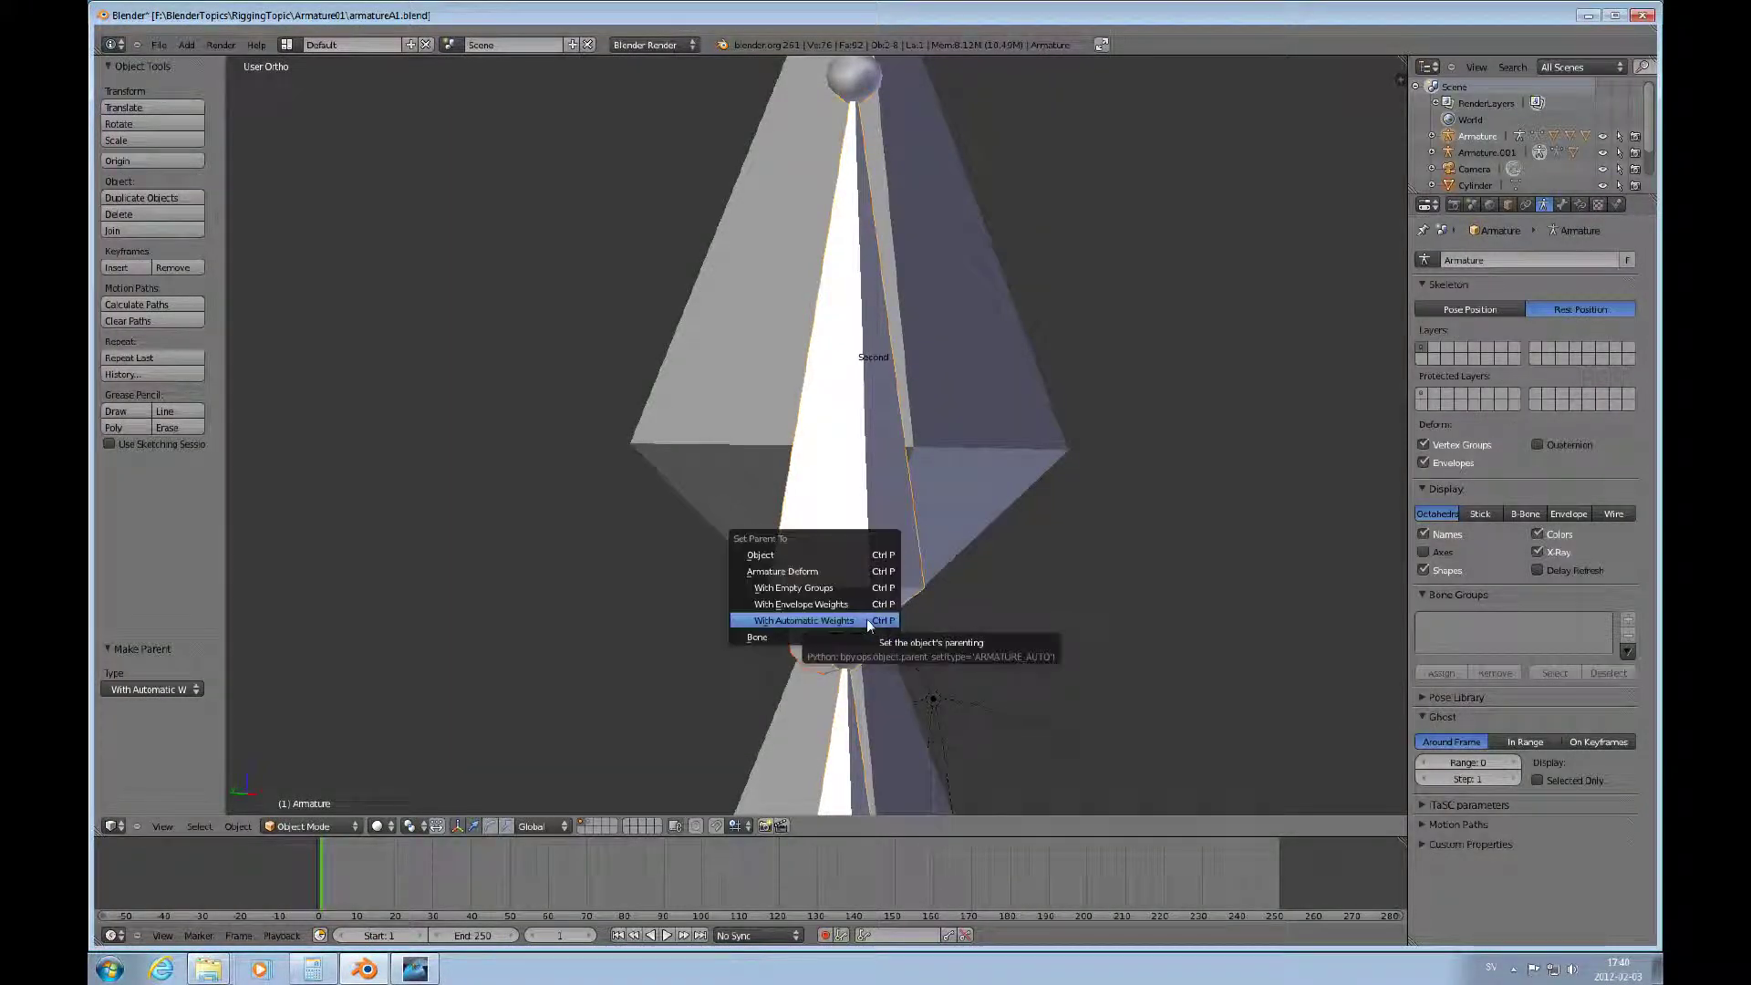
click(863, 621)
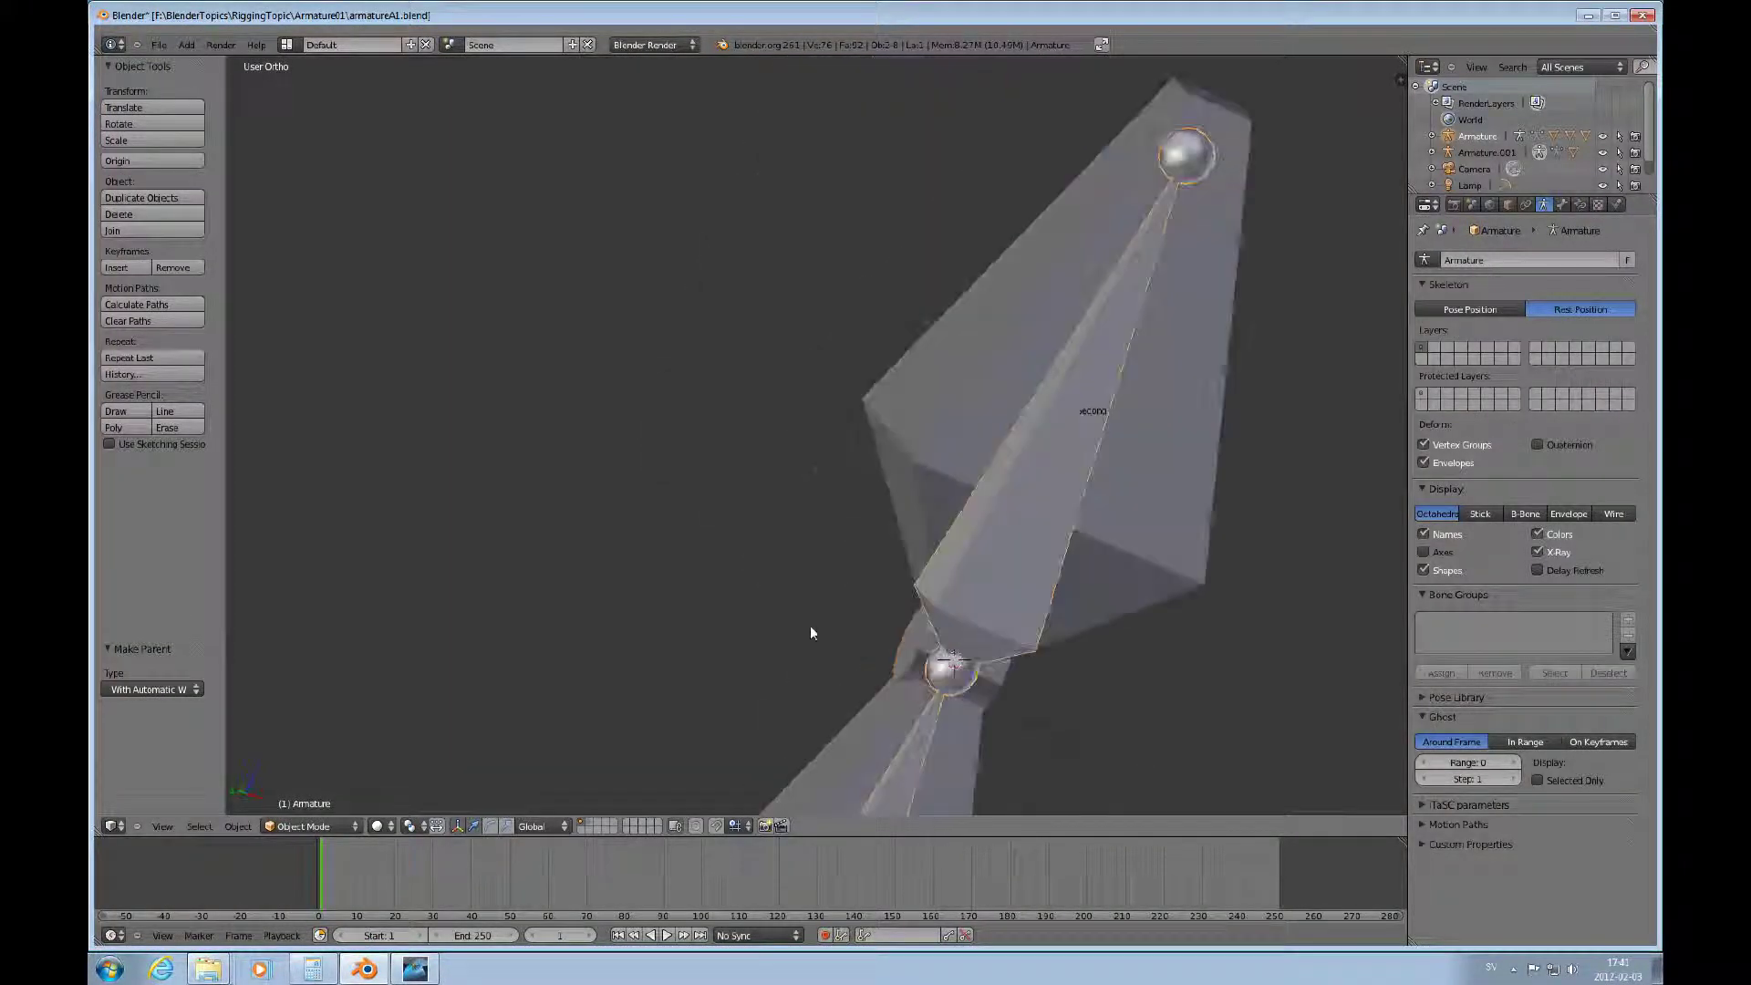
mouse_move(810, 633)
middle_down()
mouse_move(1134, 578)
mouse_move(832, 643)
middle_up()
right_click(822, 636)
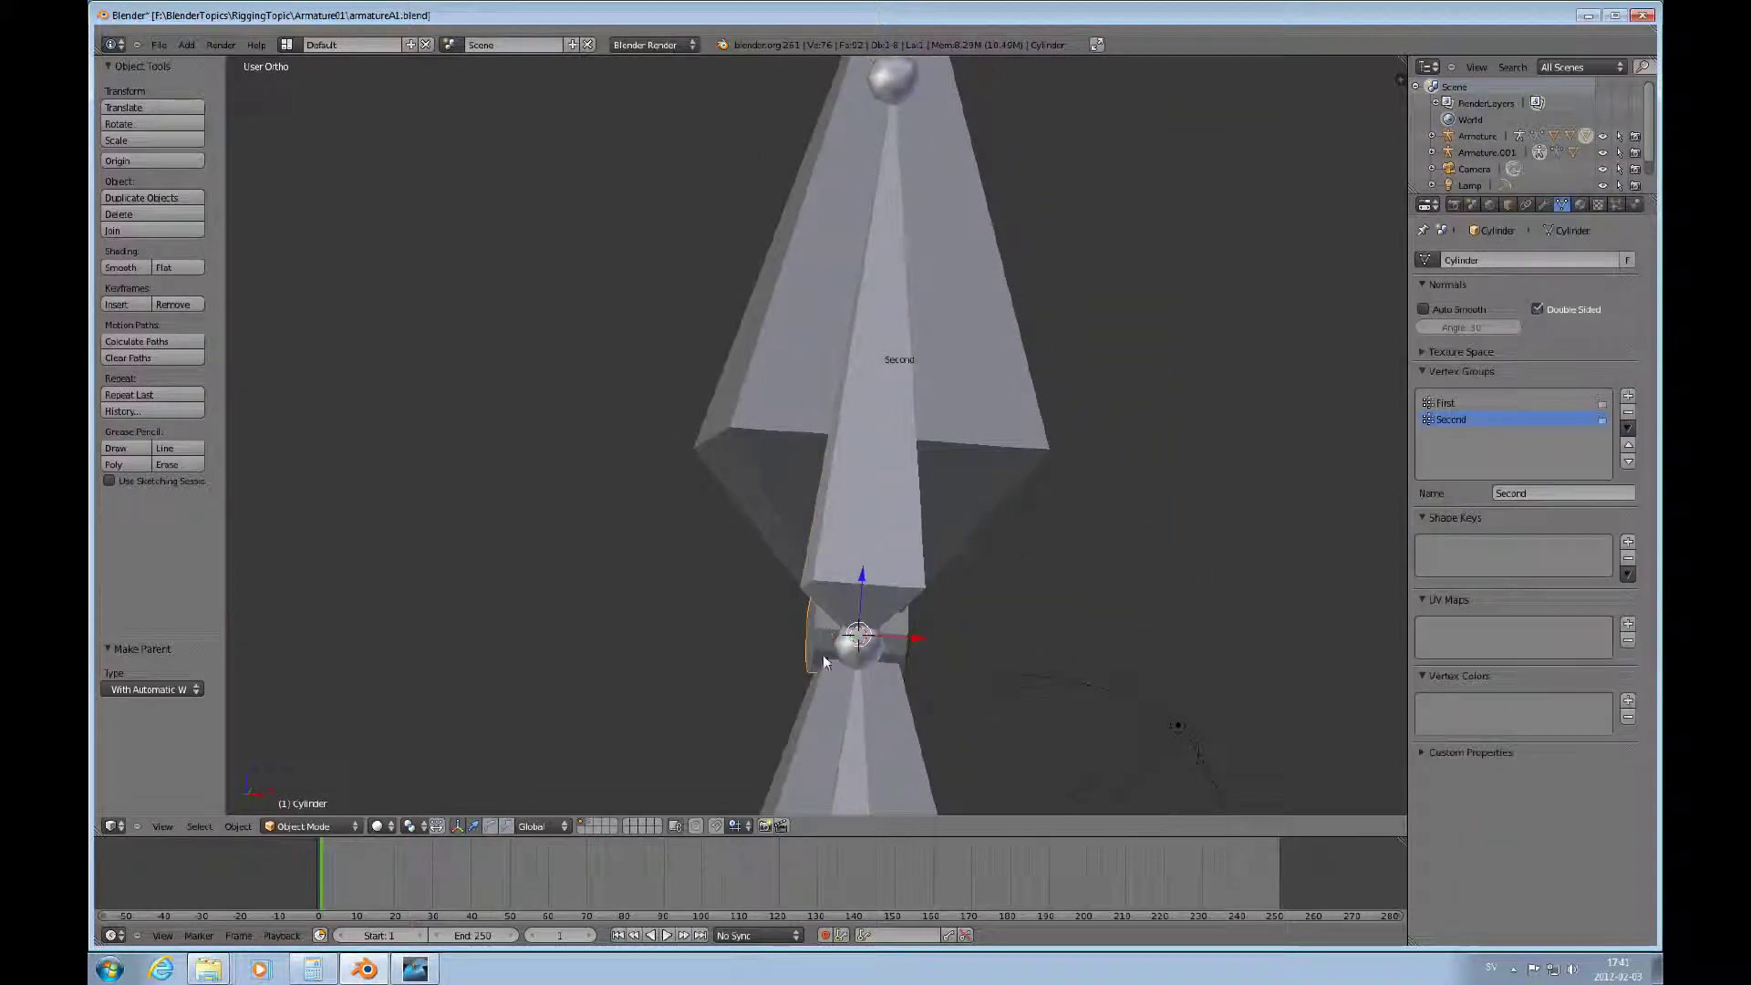
middle_drag(842, 752, 1277, 566)
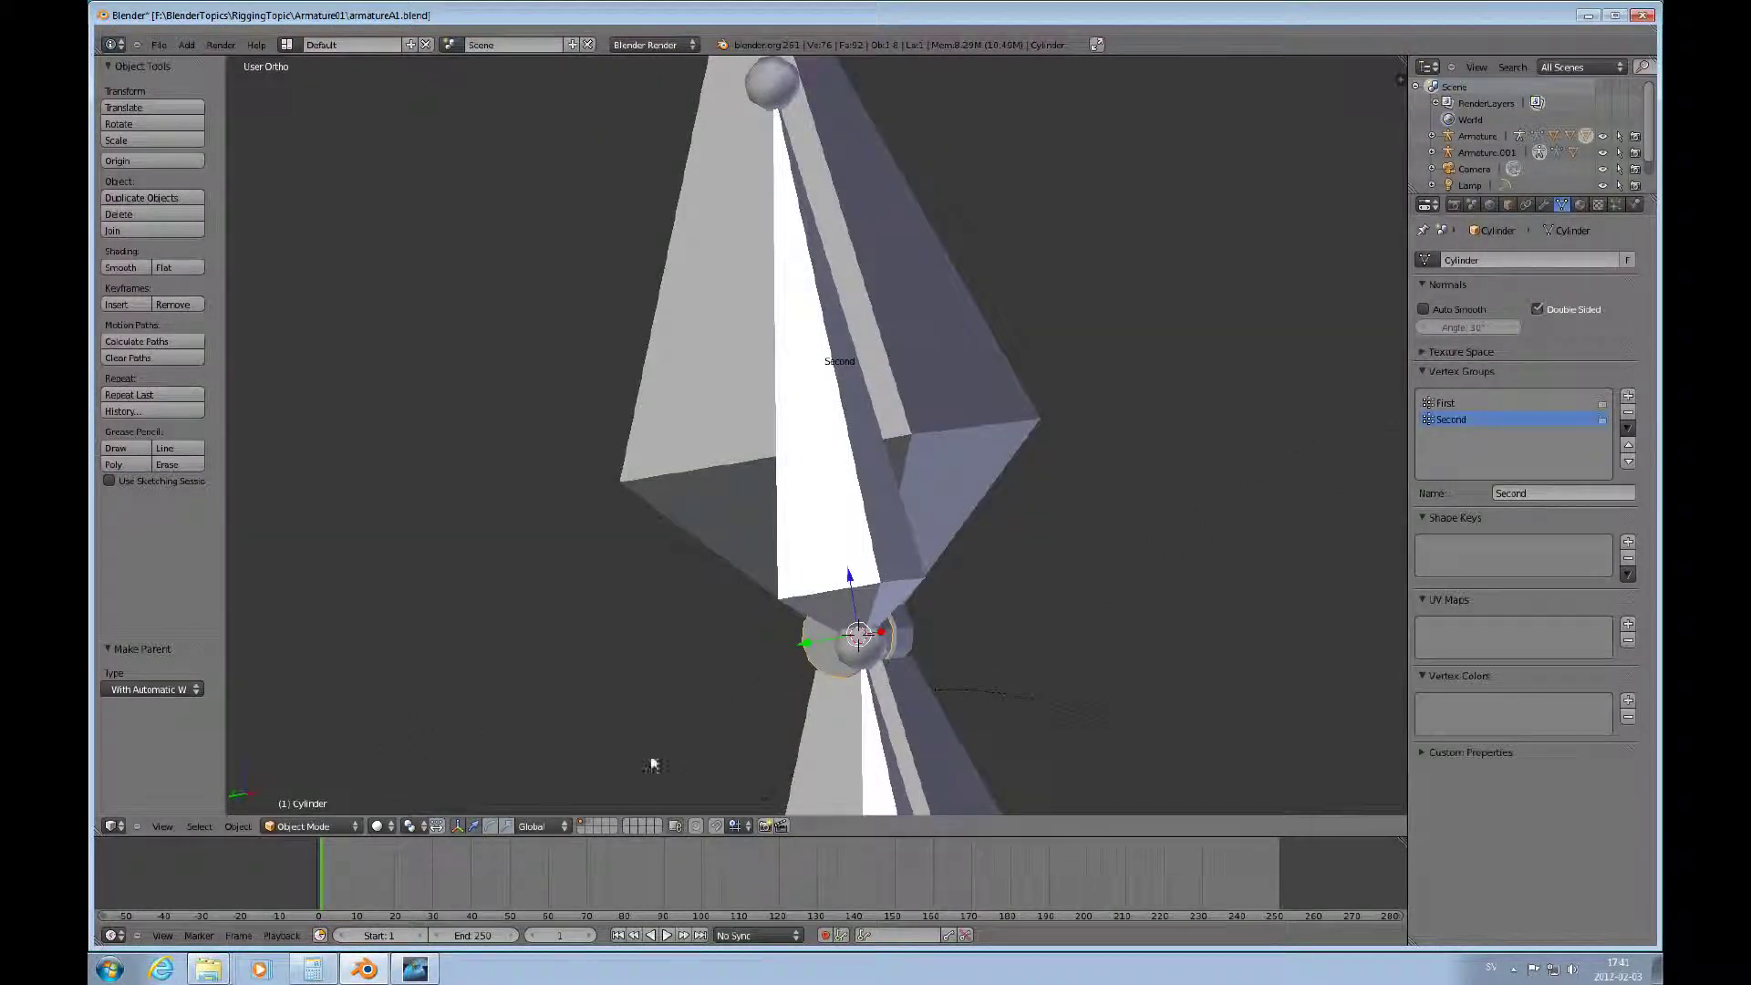
click(357, 826)
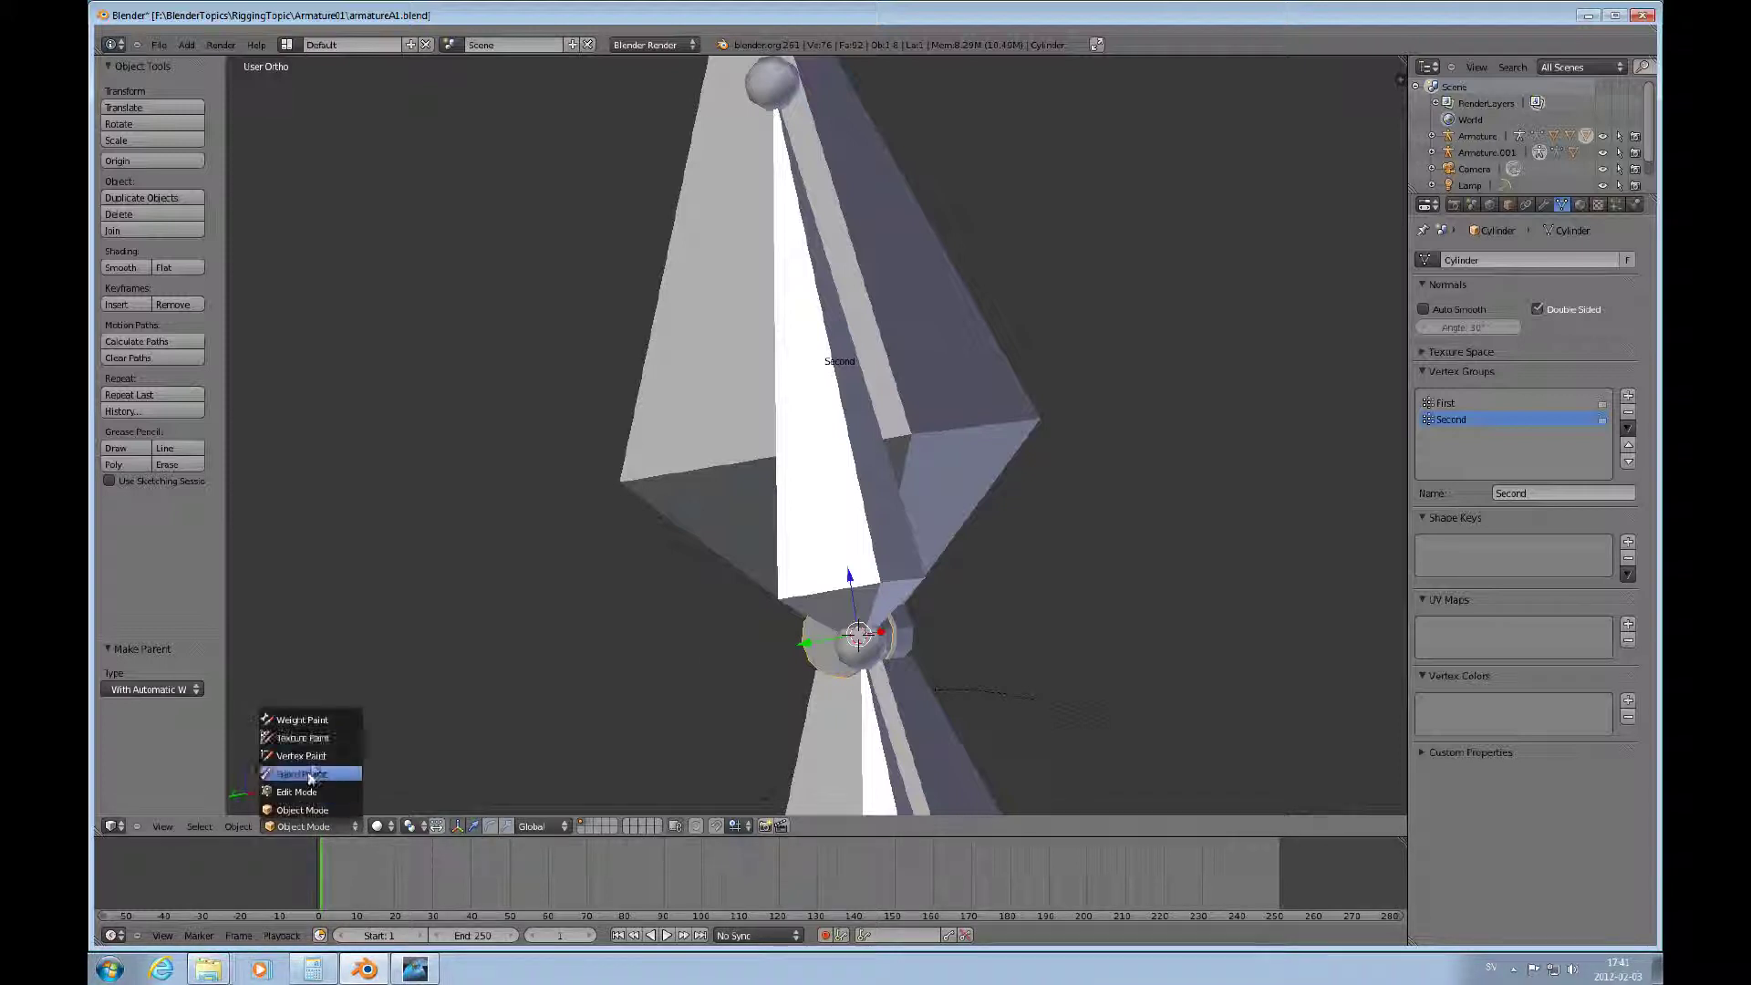
click(306, 720)
middle_drag(866, 675, 1049, 593)
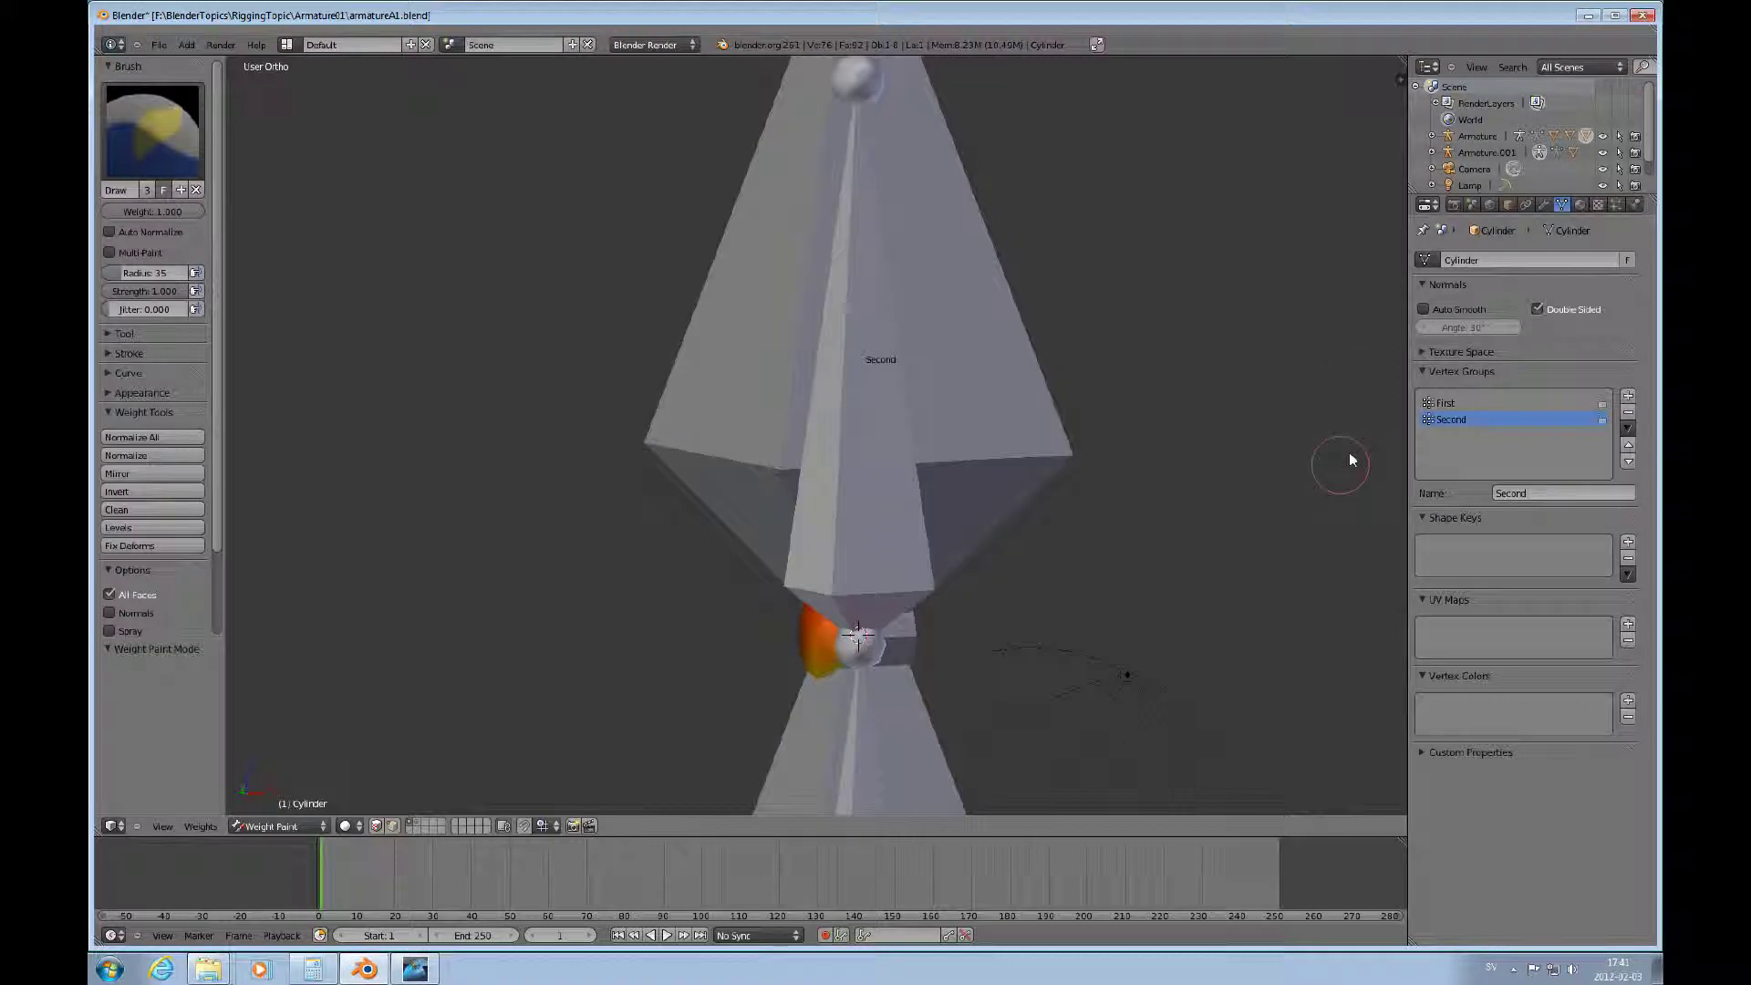
click(1440, 404)
click(1451, 419)
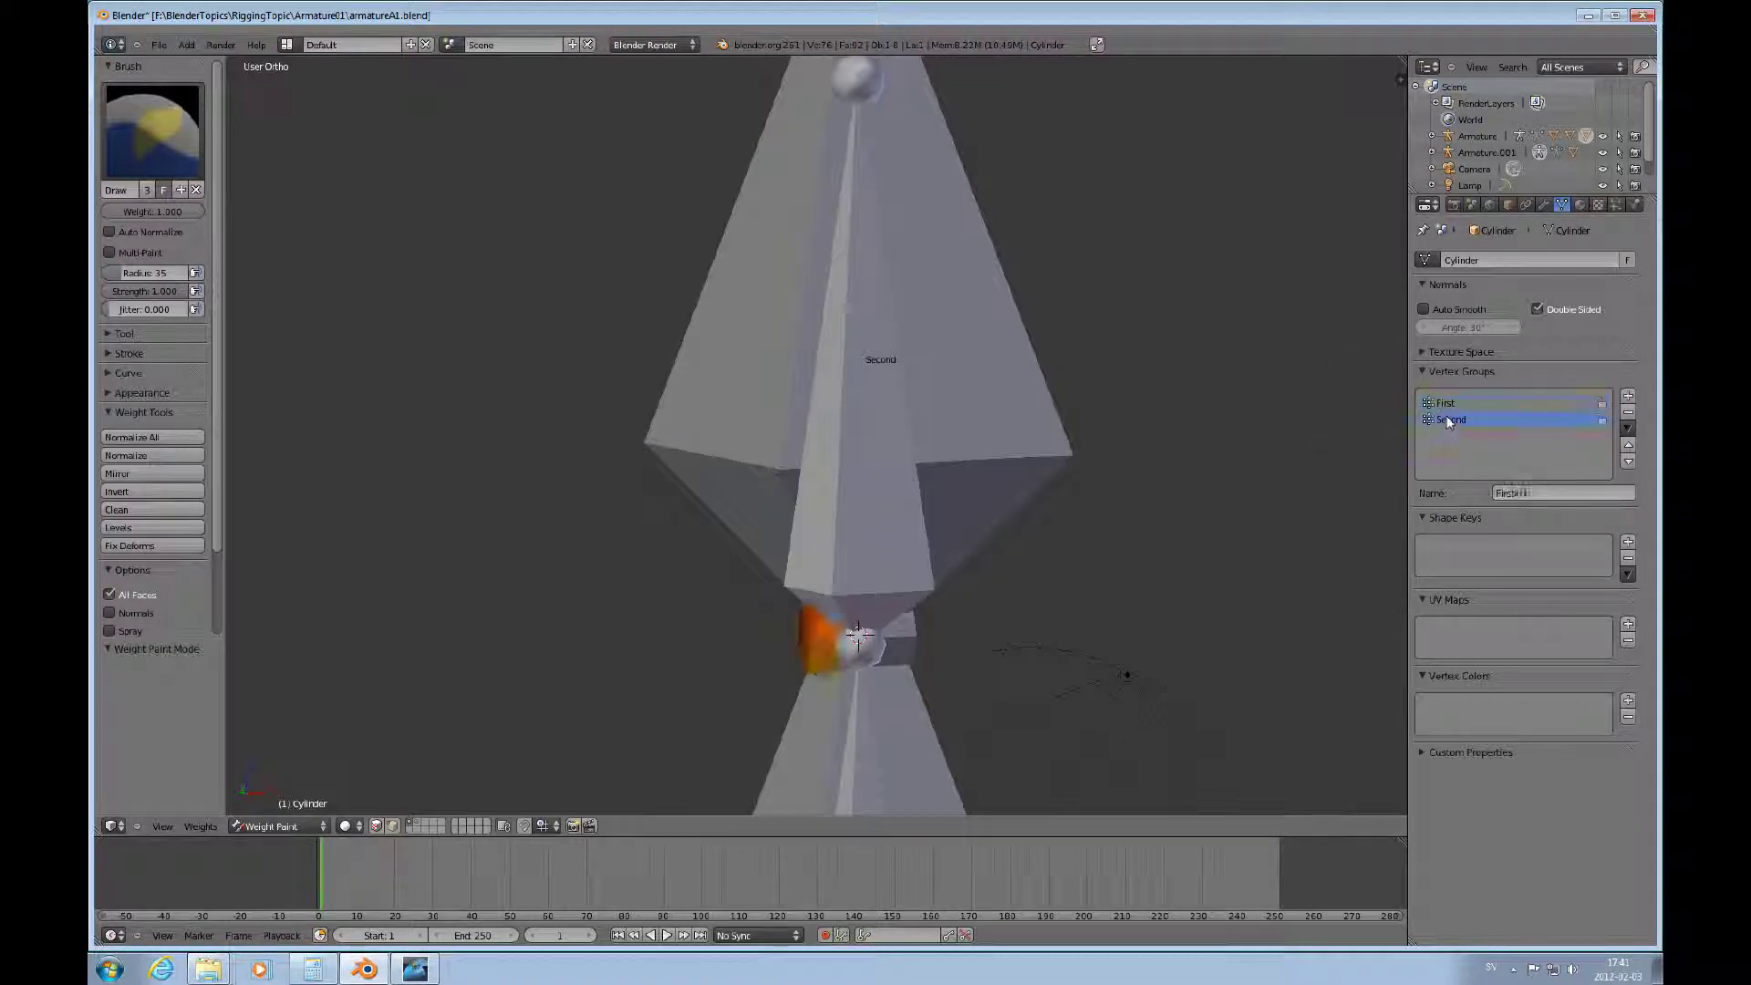
scroll(1004, 547, down, 3)
mouse_move(979, 575)
middle_down()
mouse_move(1137, 566)
mouse_move(873, 577)
mouse_move(1076, 503)
mouse_move(970, 590)
mouse_move(958, 637)
middle_up()
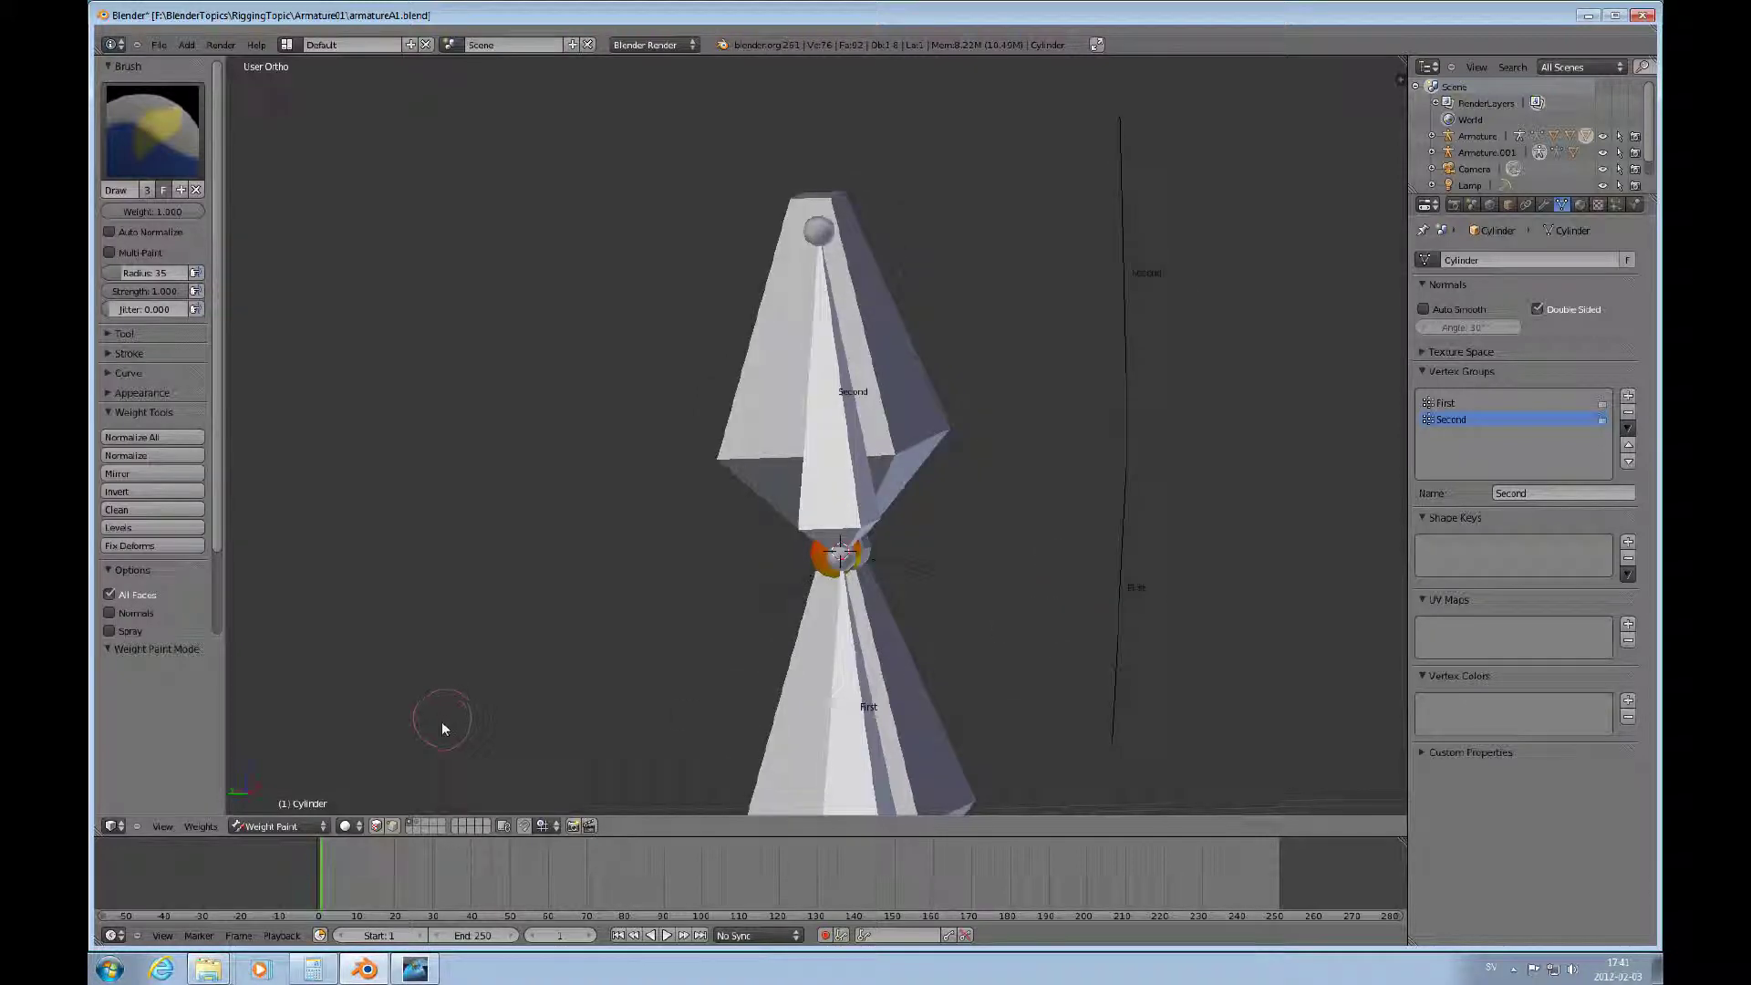
click(312, 826)
click(301, 826)
click(278, 808)
right_click(839, 629)
middle_drag(849, 588, 736, 665)
scroll(736, 665, down, 2)
right_click(853, 686)
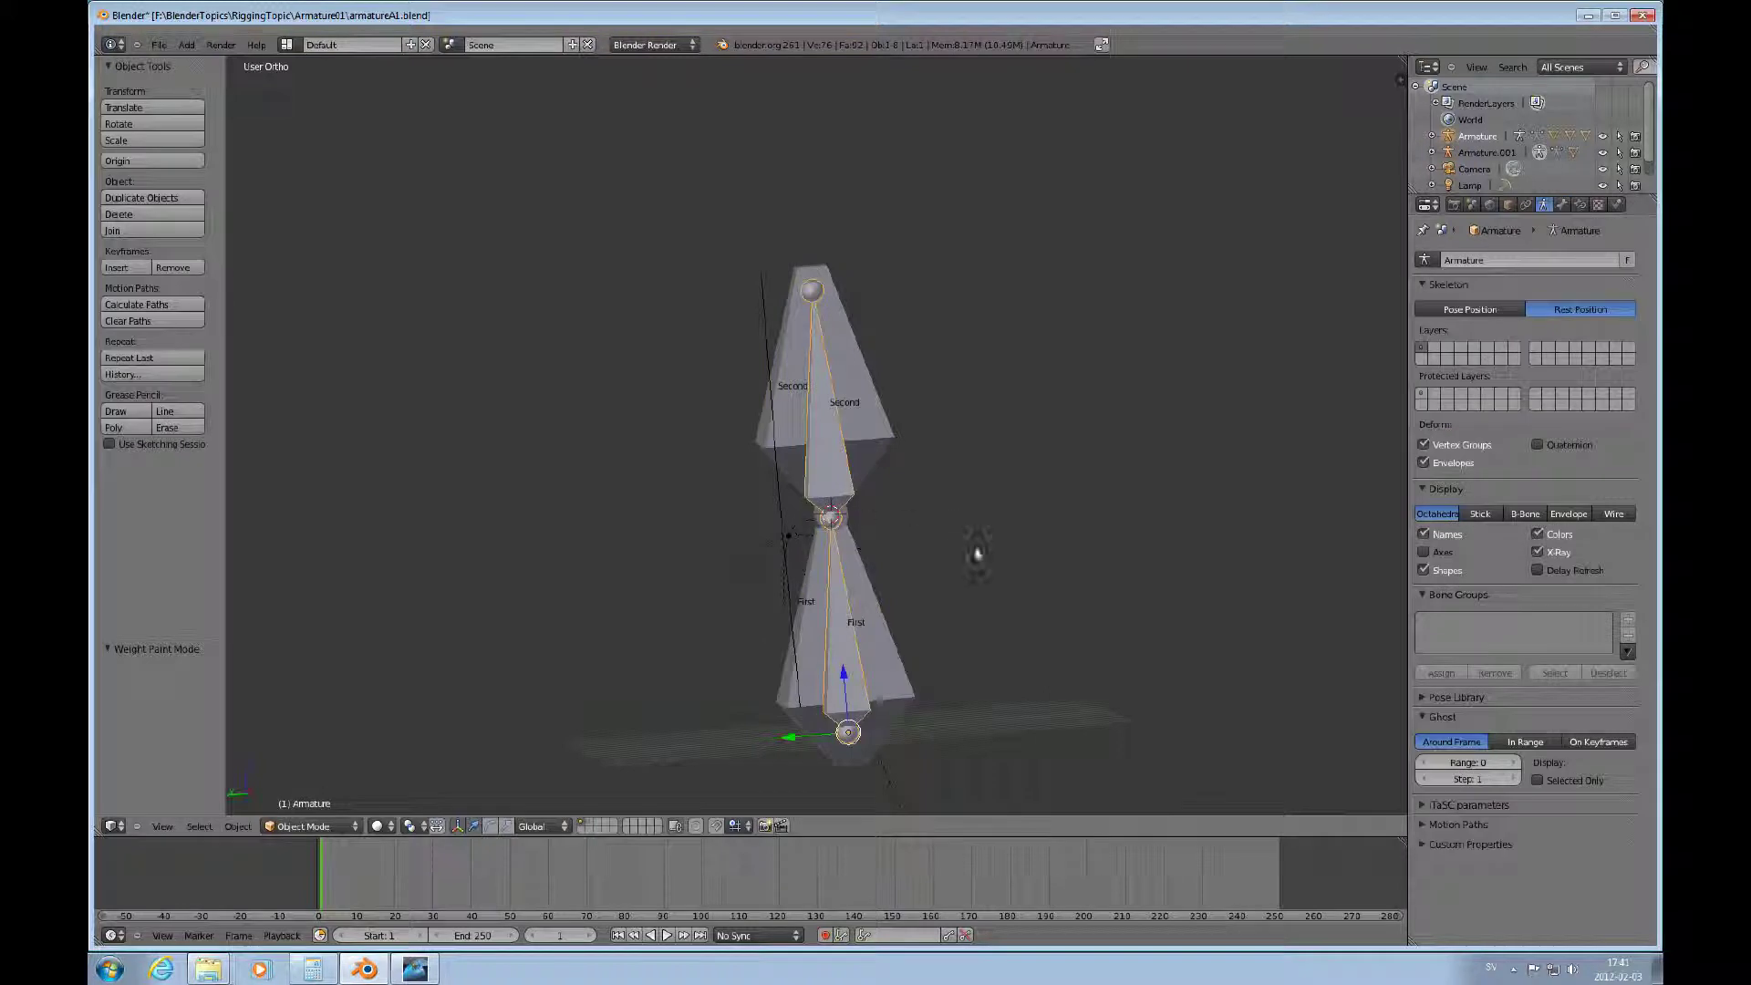
Put the armature in Pose Mode with the rotate manipulator, Pose Position and Wire bone display.
click(306, 827)
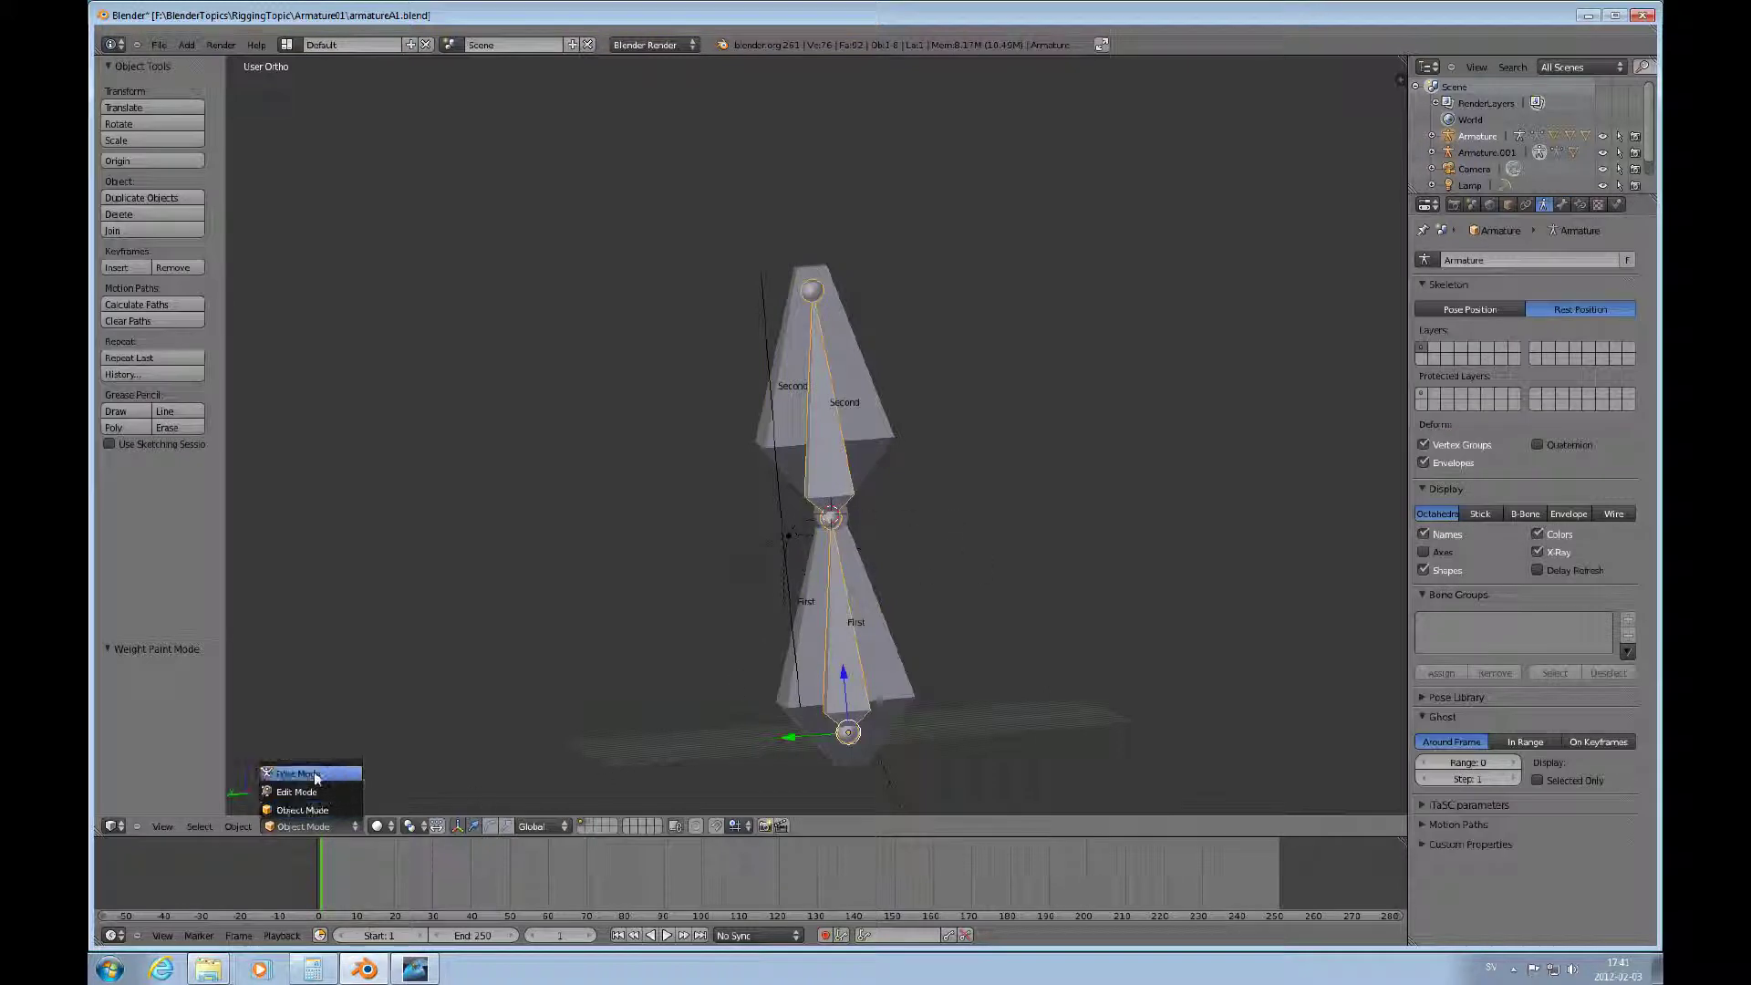
click(306, 774)
middle_drag(840, 506, 865, 532)
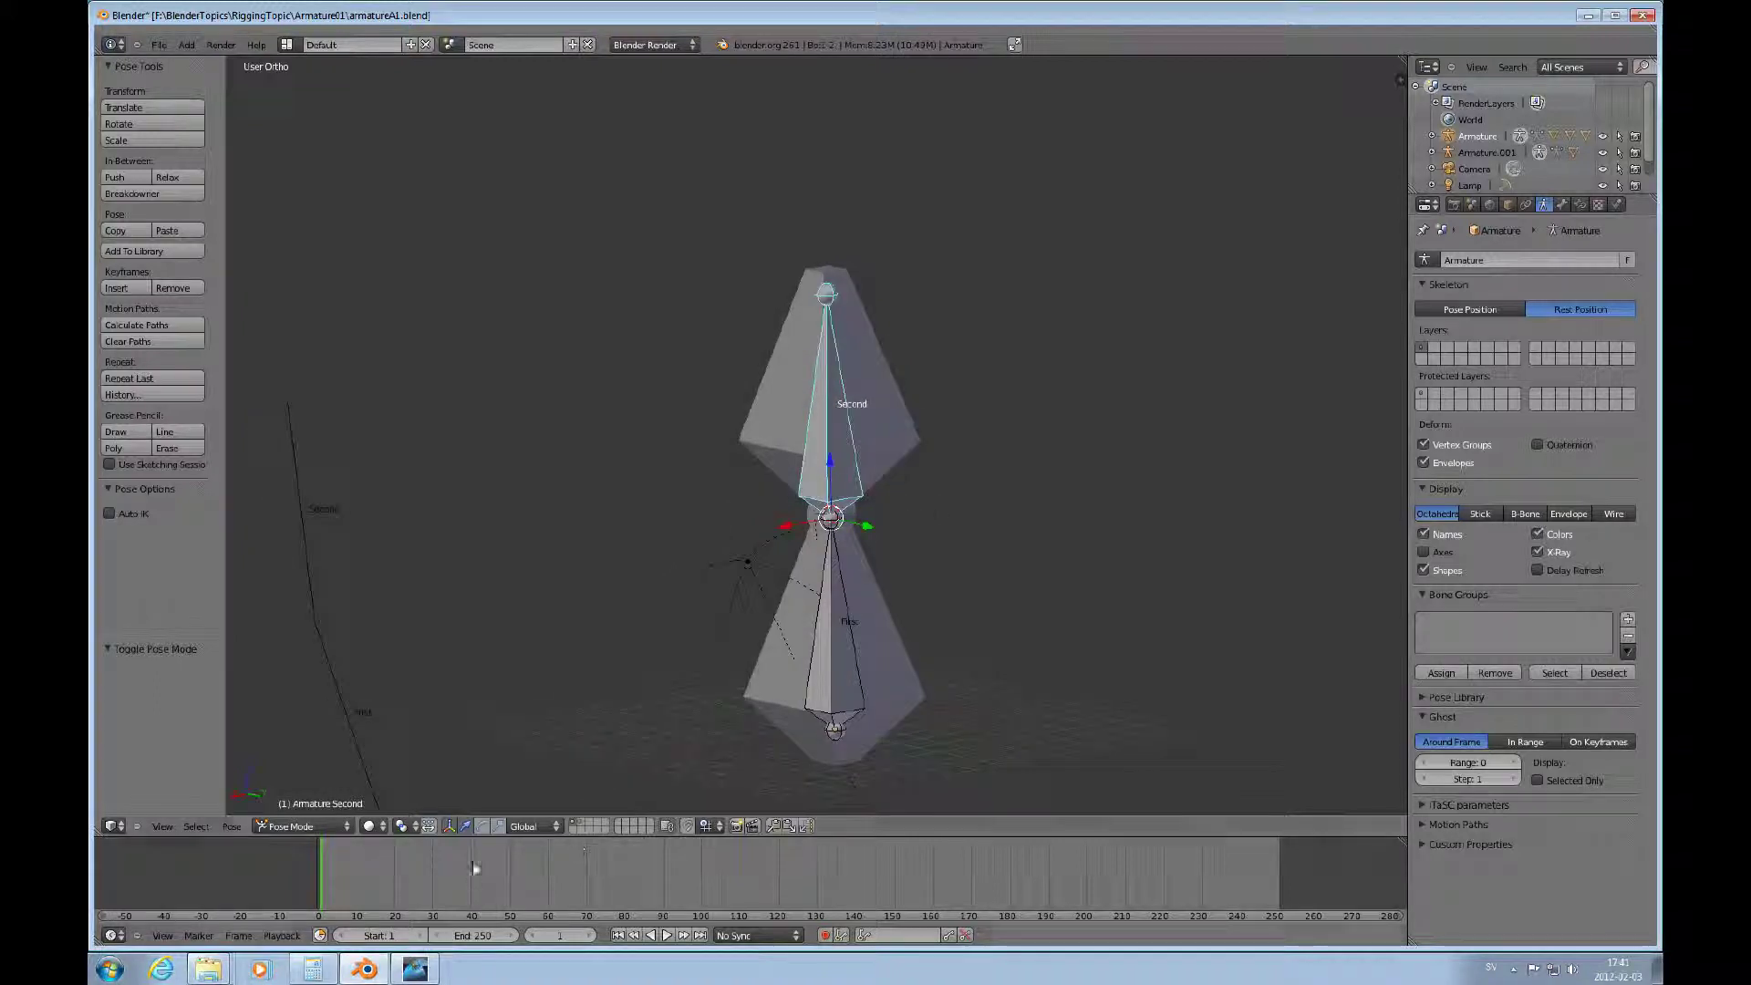
click(481, 826)
scroll(867, 675, up, 5)
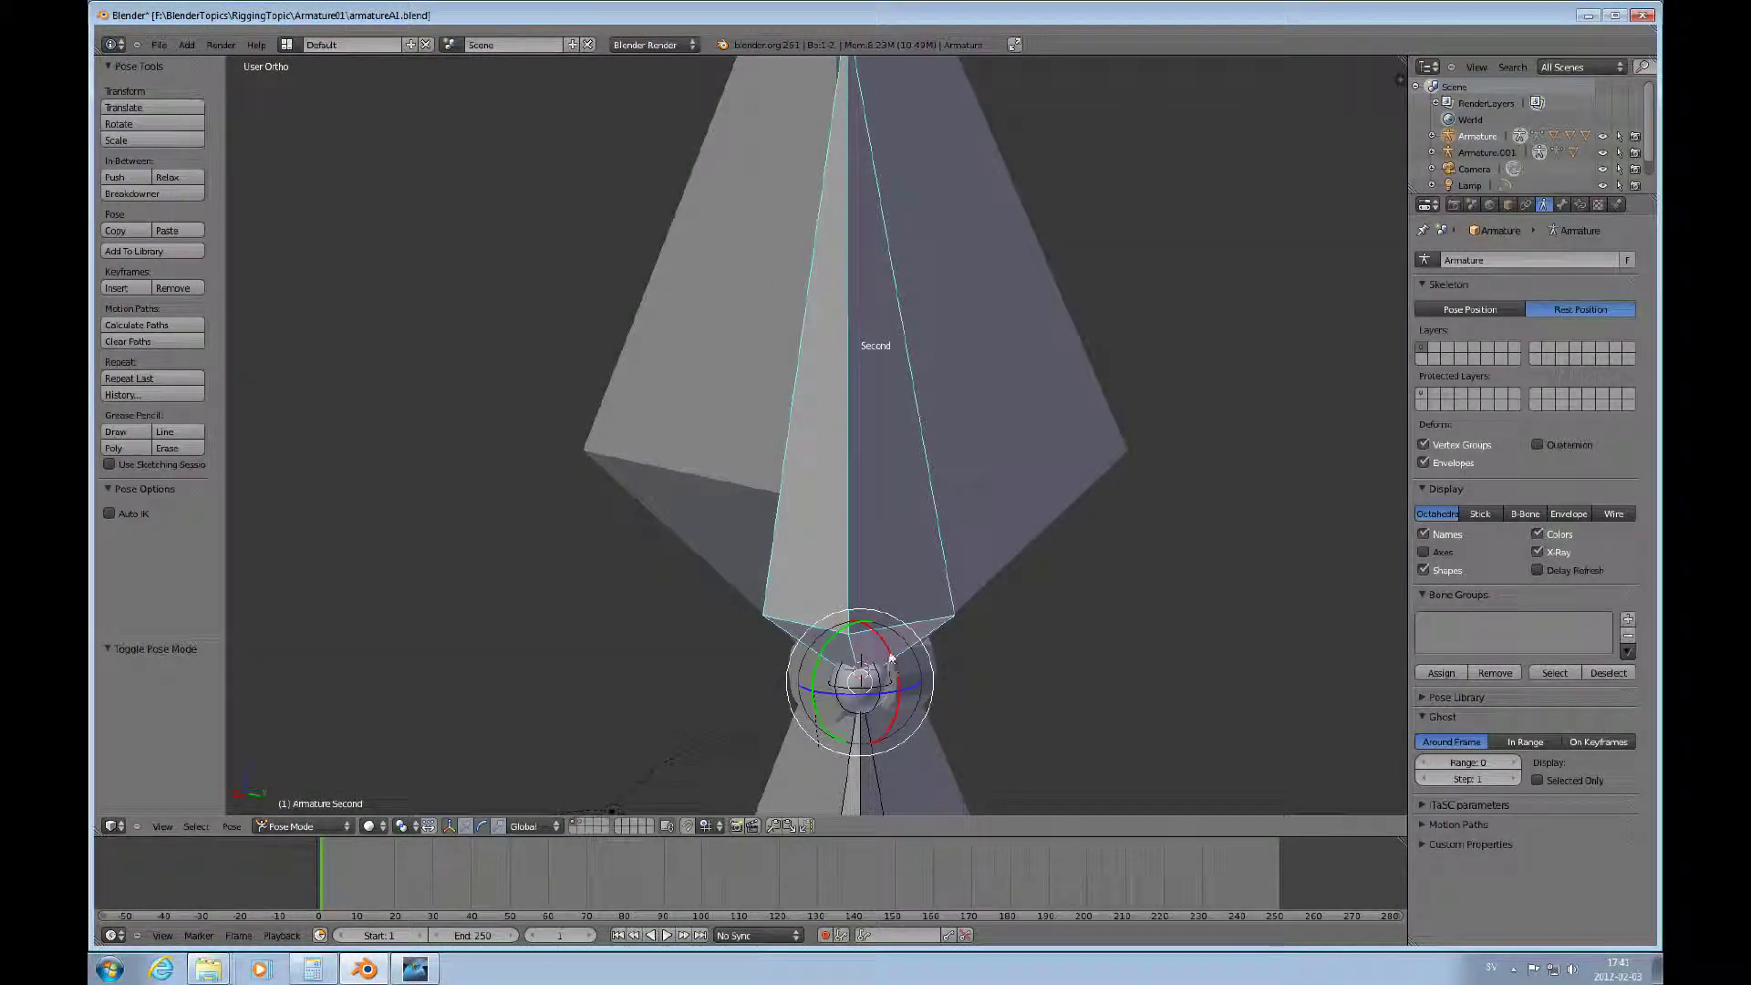
click(1498, 314)
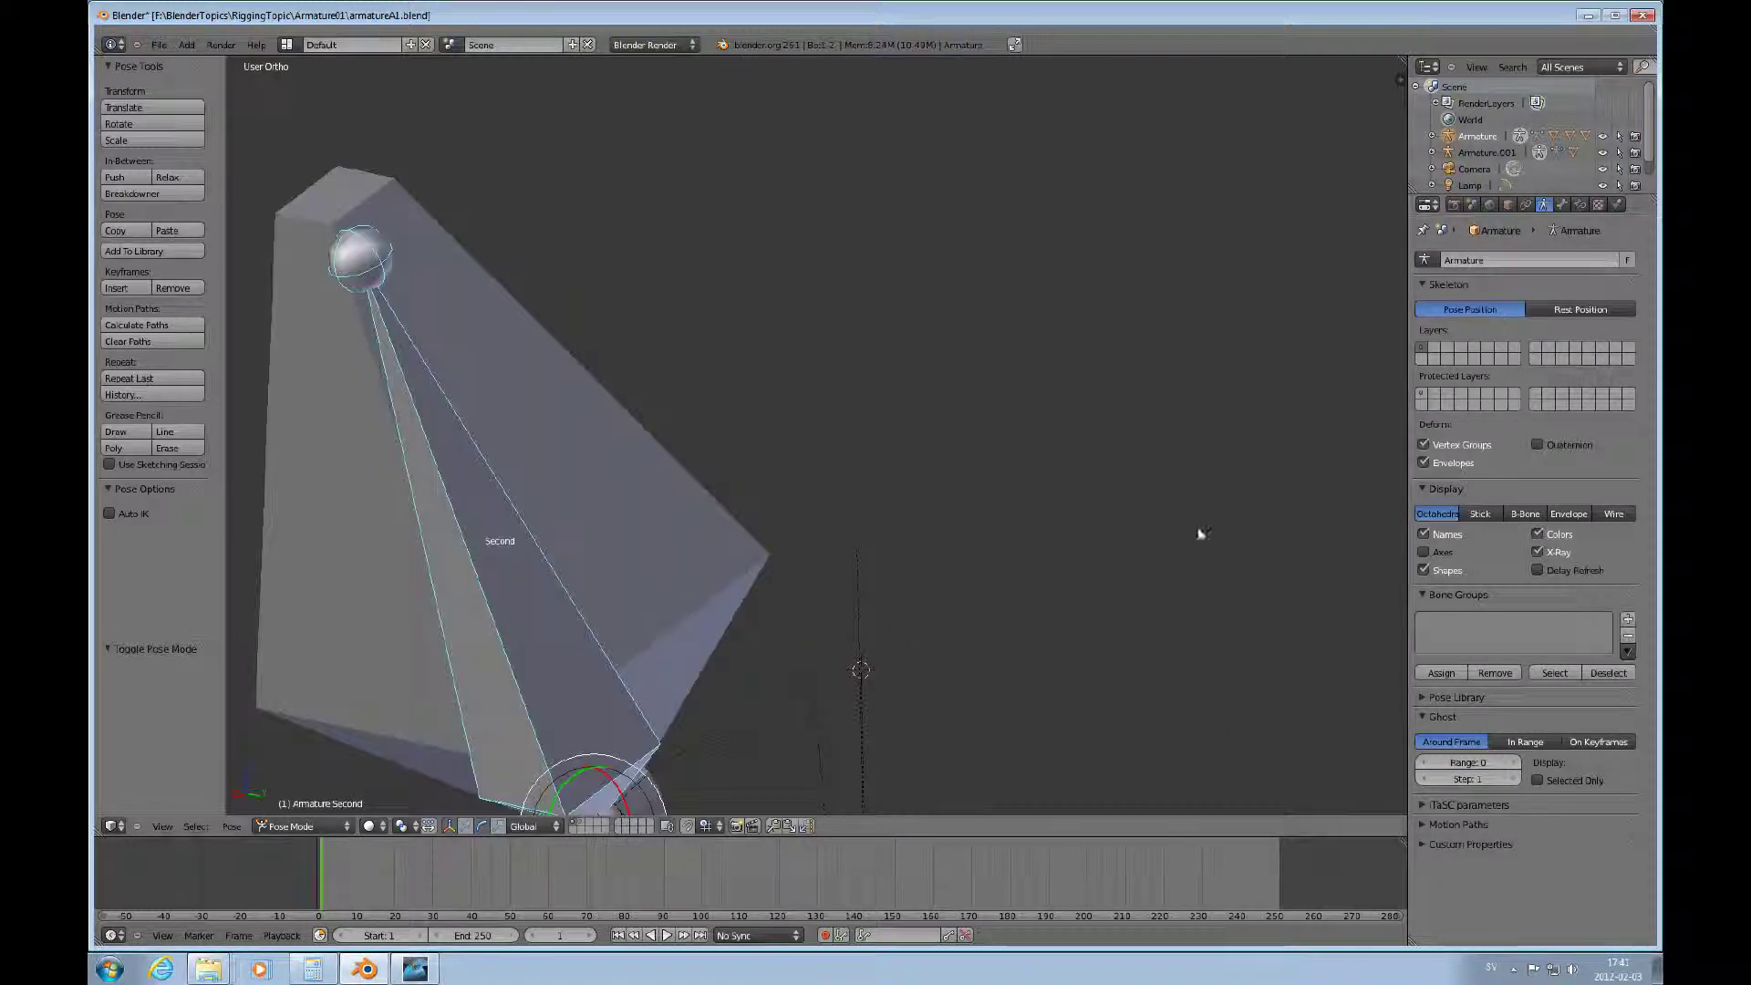
middle_drag(694, 723, 1029, 577)
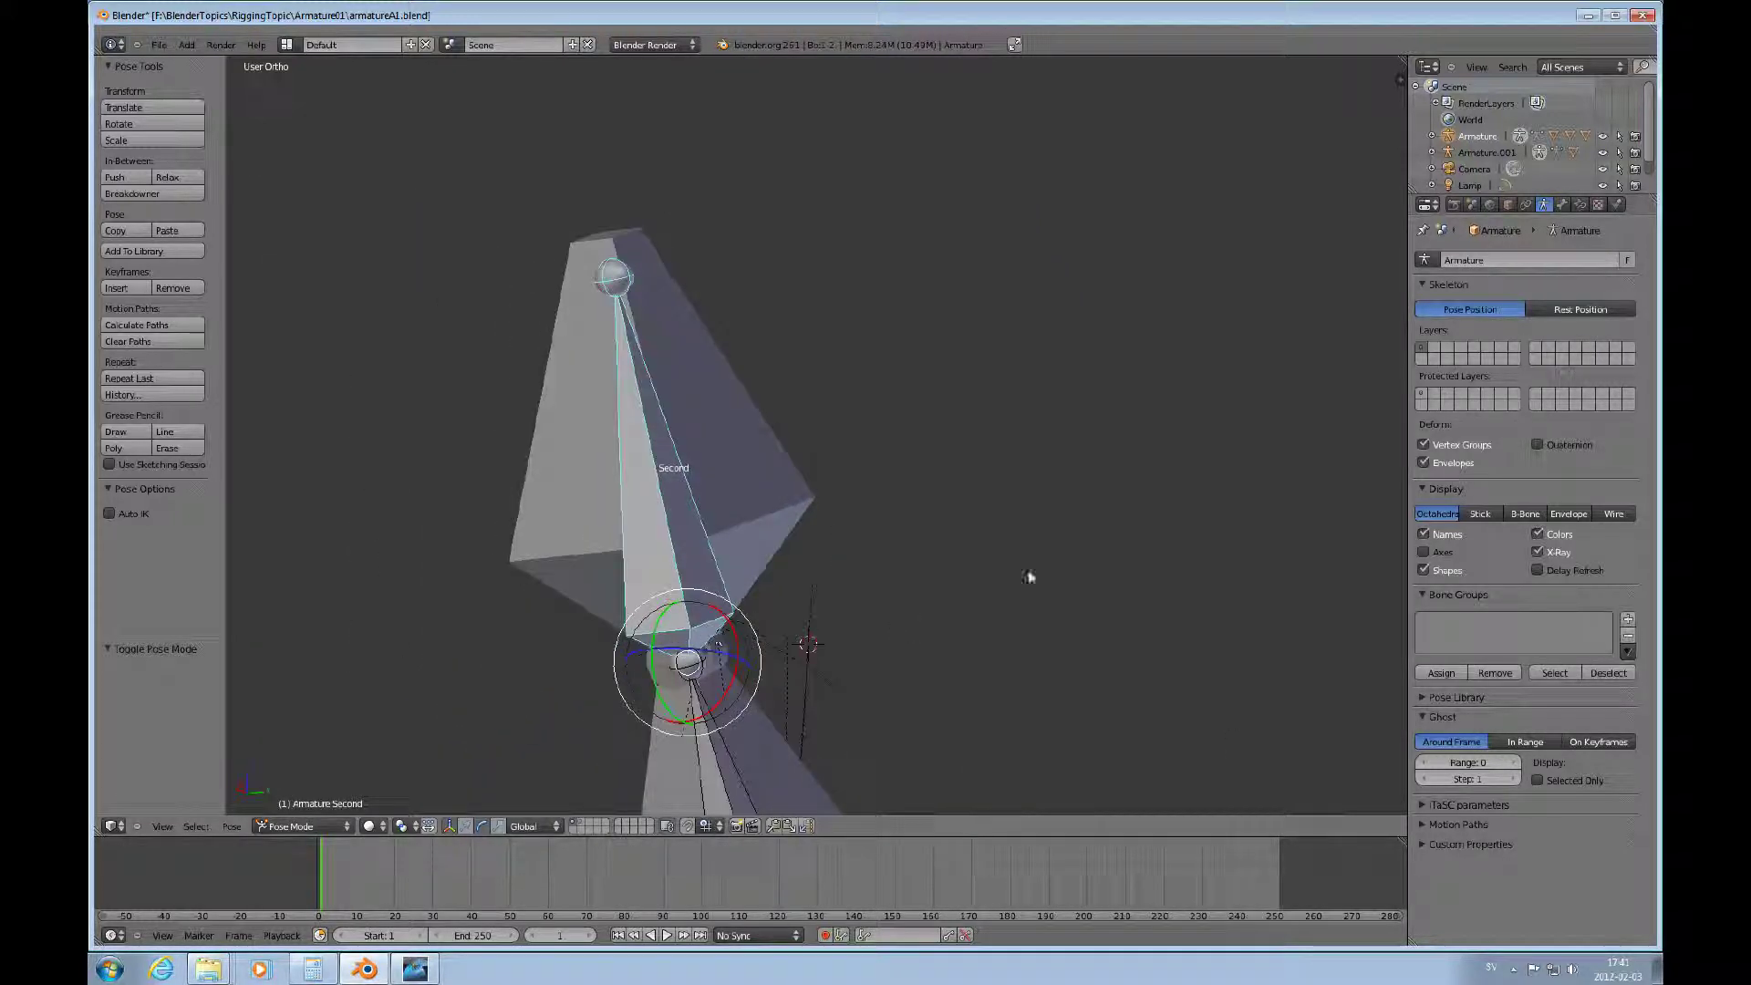
click(1613, 514)
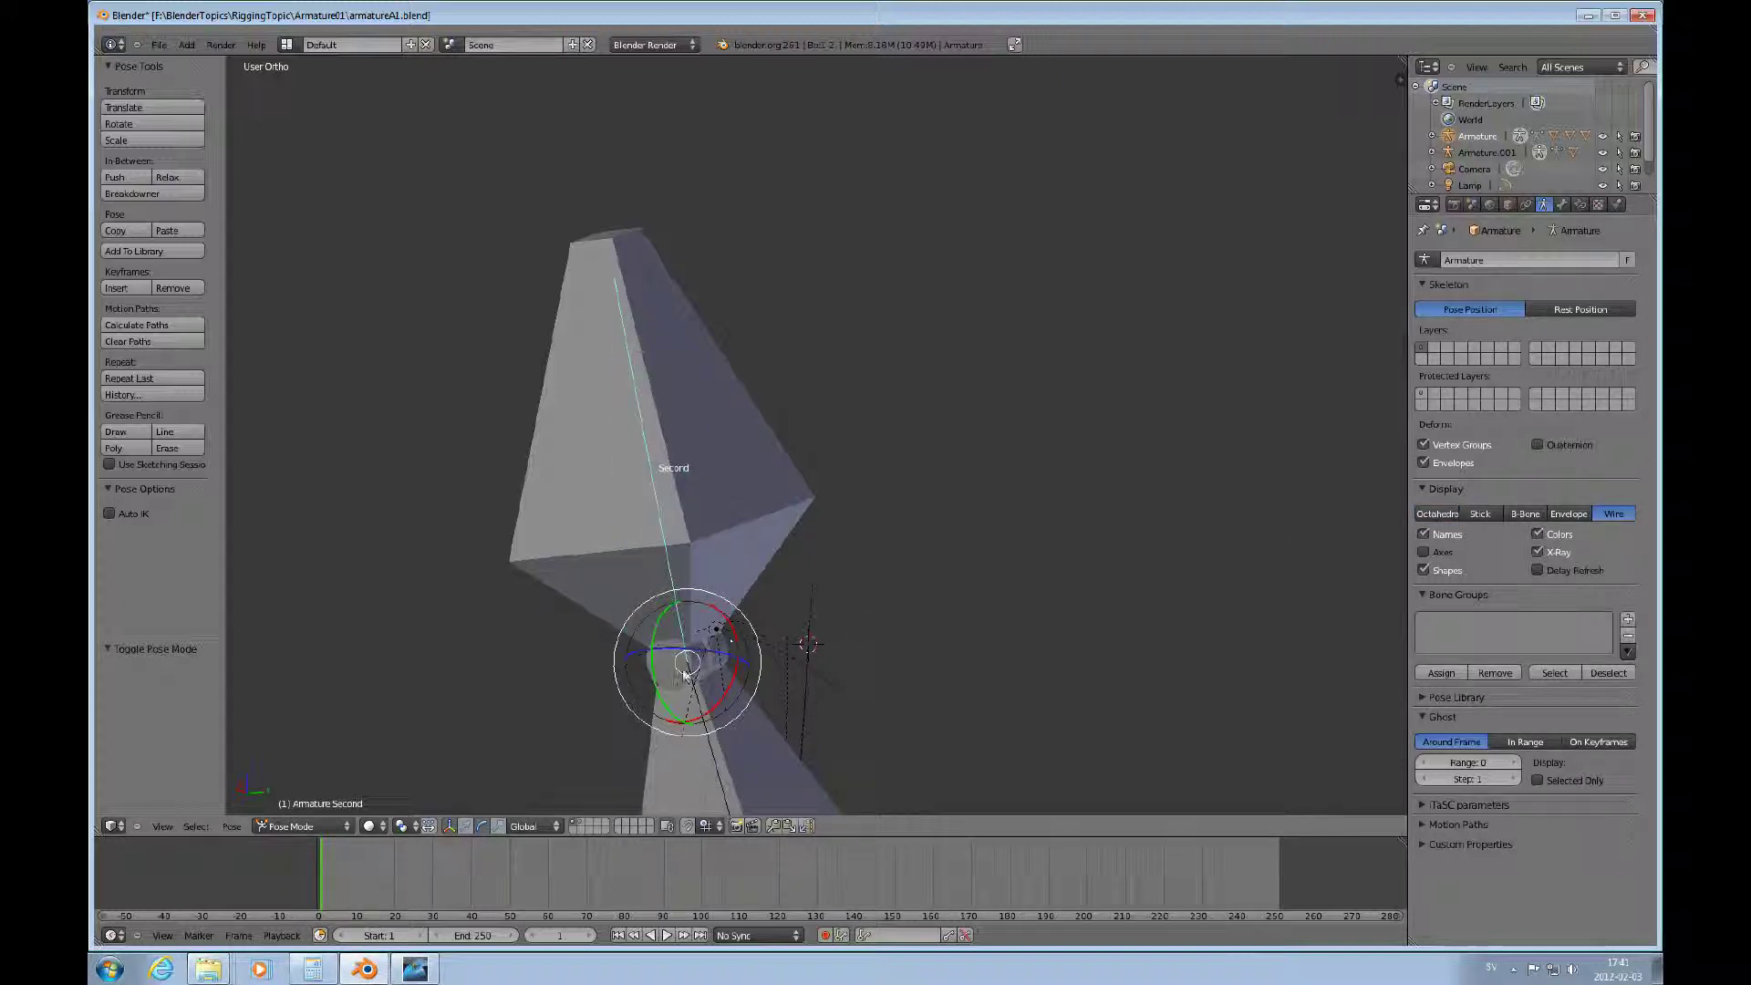
middle_drag(684, 670, 742, 668)
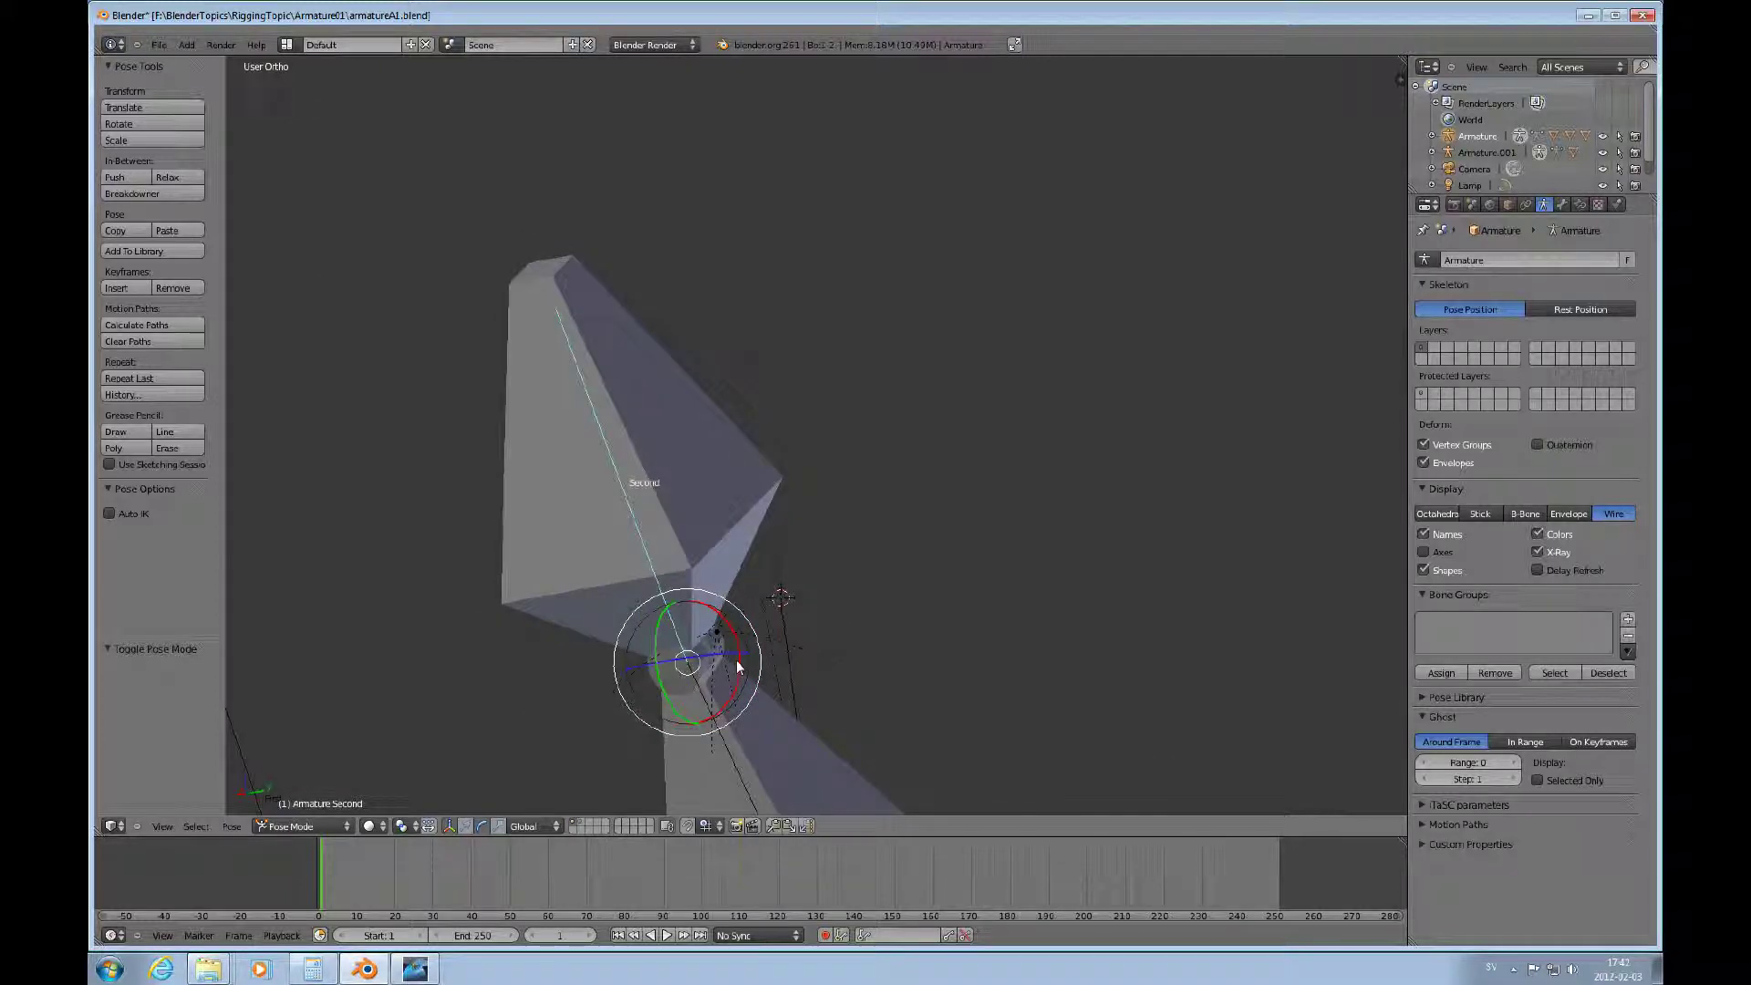
Rotate the Second bone at its joint and view both bones in Front Ortho.
drag(739, 666, 677, 716)
middle_drag(755, 650, 672, 763)
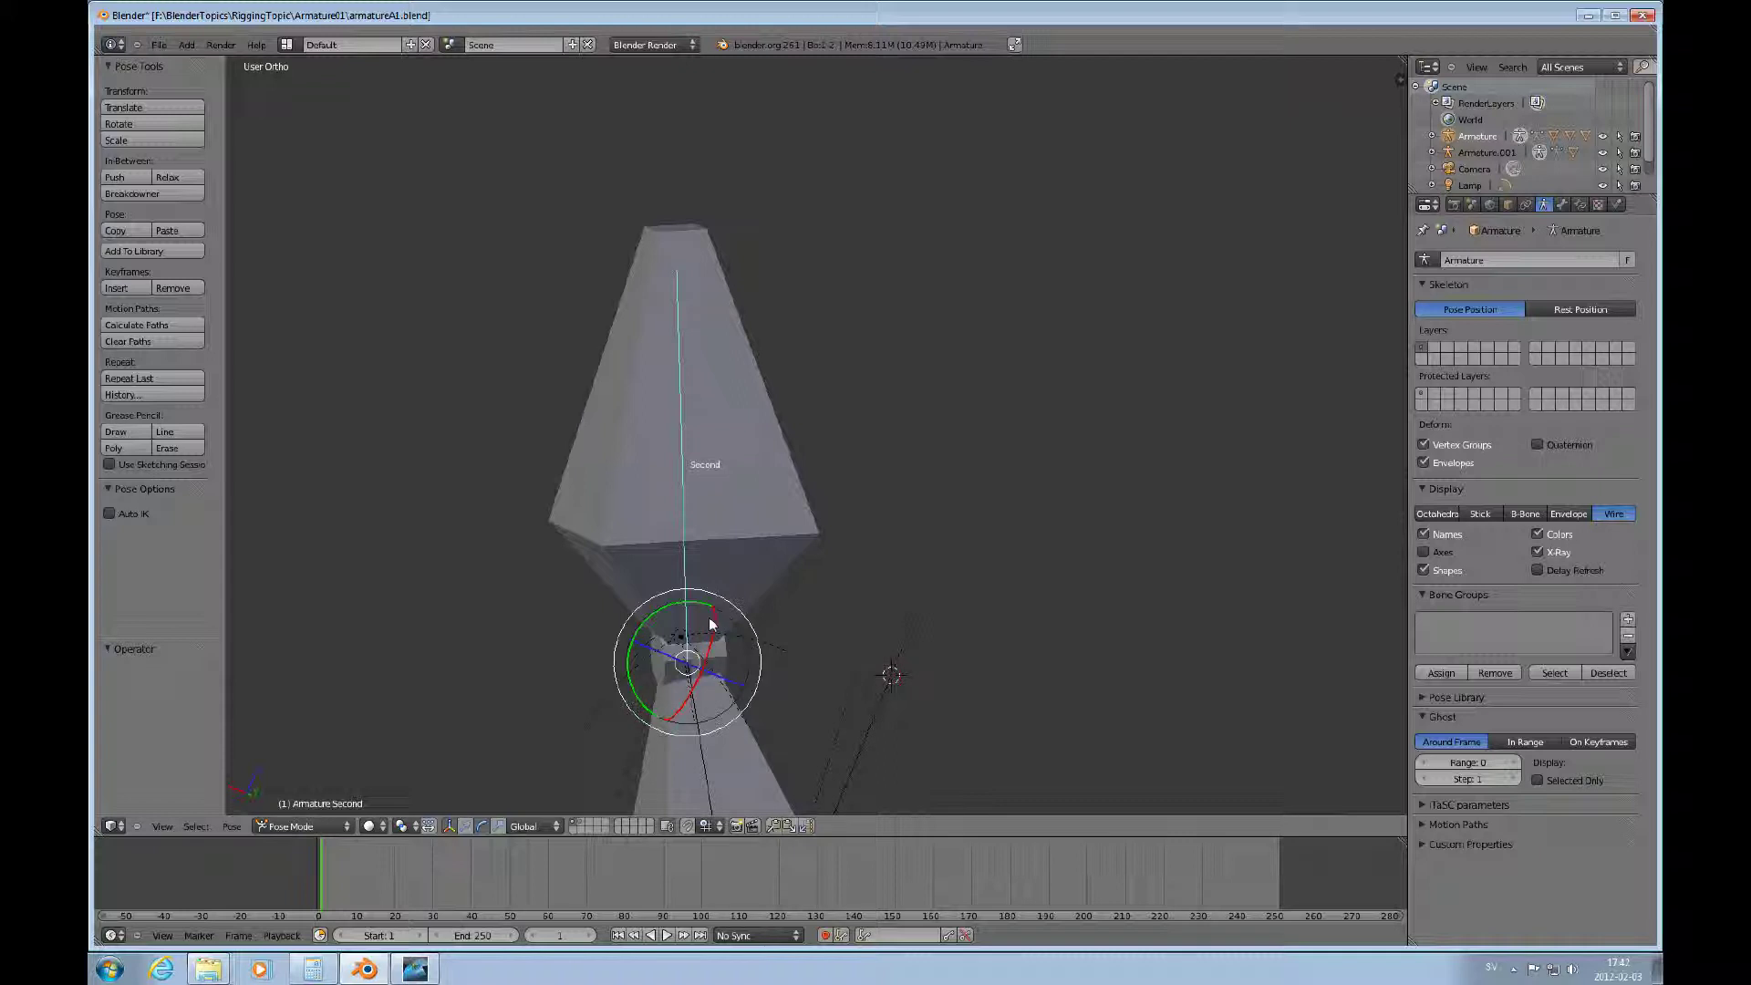
scroll(702, 648, down, 3)
middle_drag(698, 655, 774, 549)
key(KP_1)
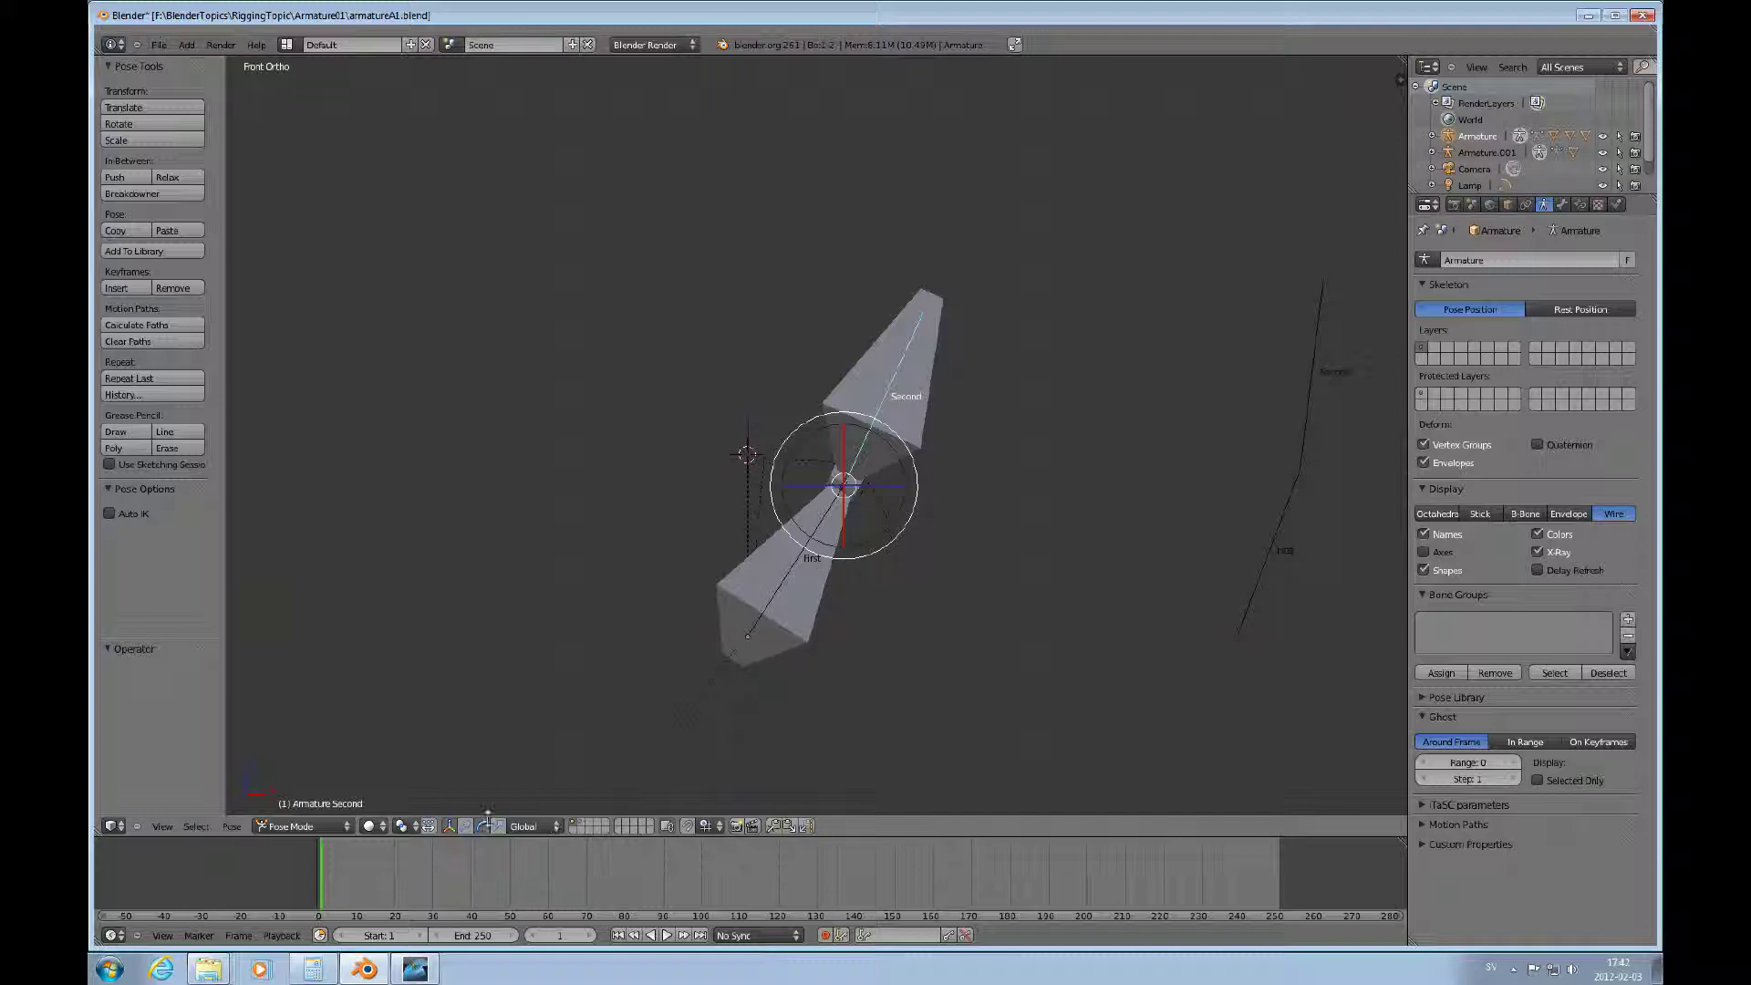
Set the transform orientation to Normal.
click(555, 828)
click(531, 794)
click(555, 829)
click(528, 759)
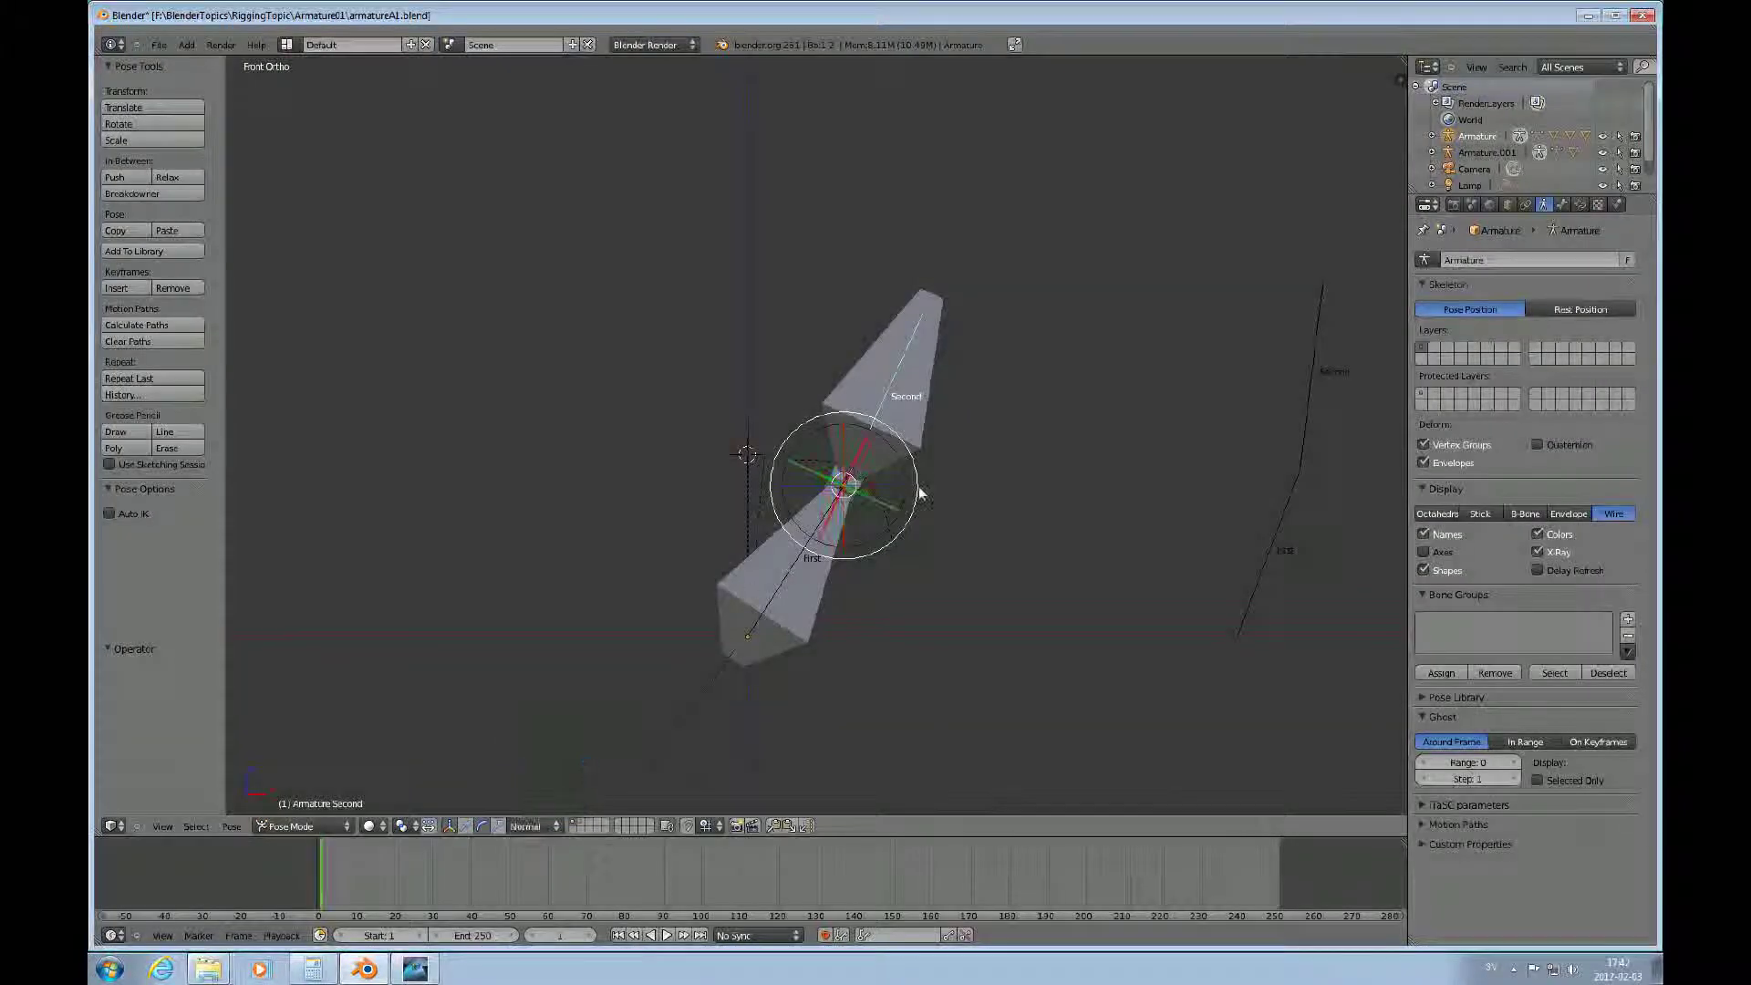
middle_drag(919, 477, 961, 440)
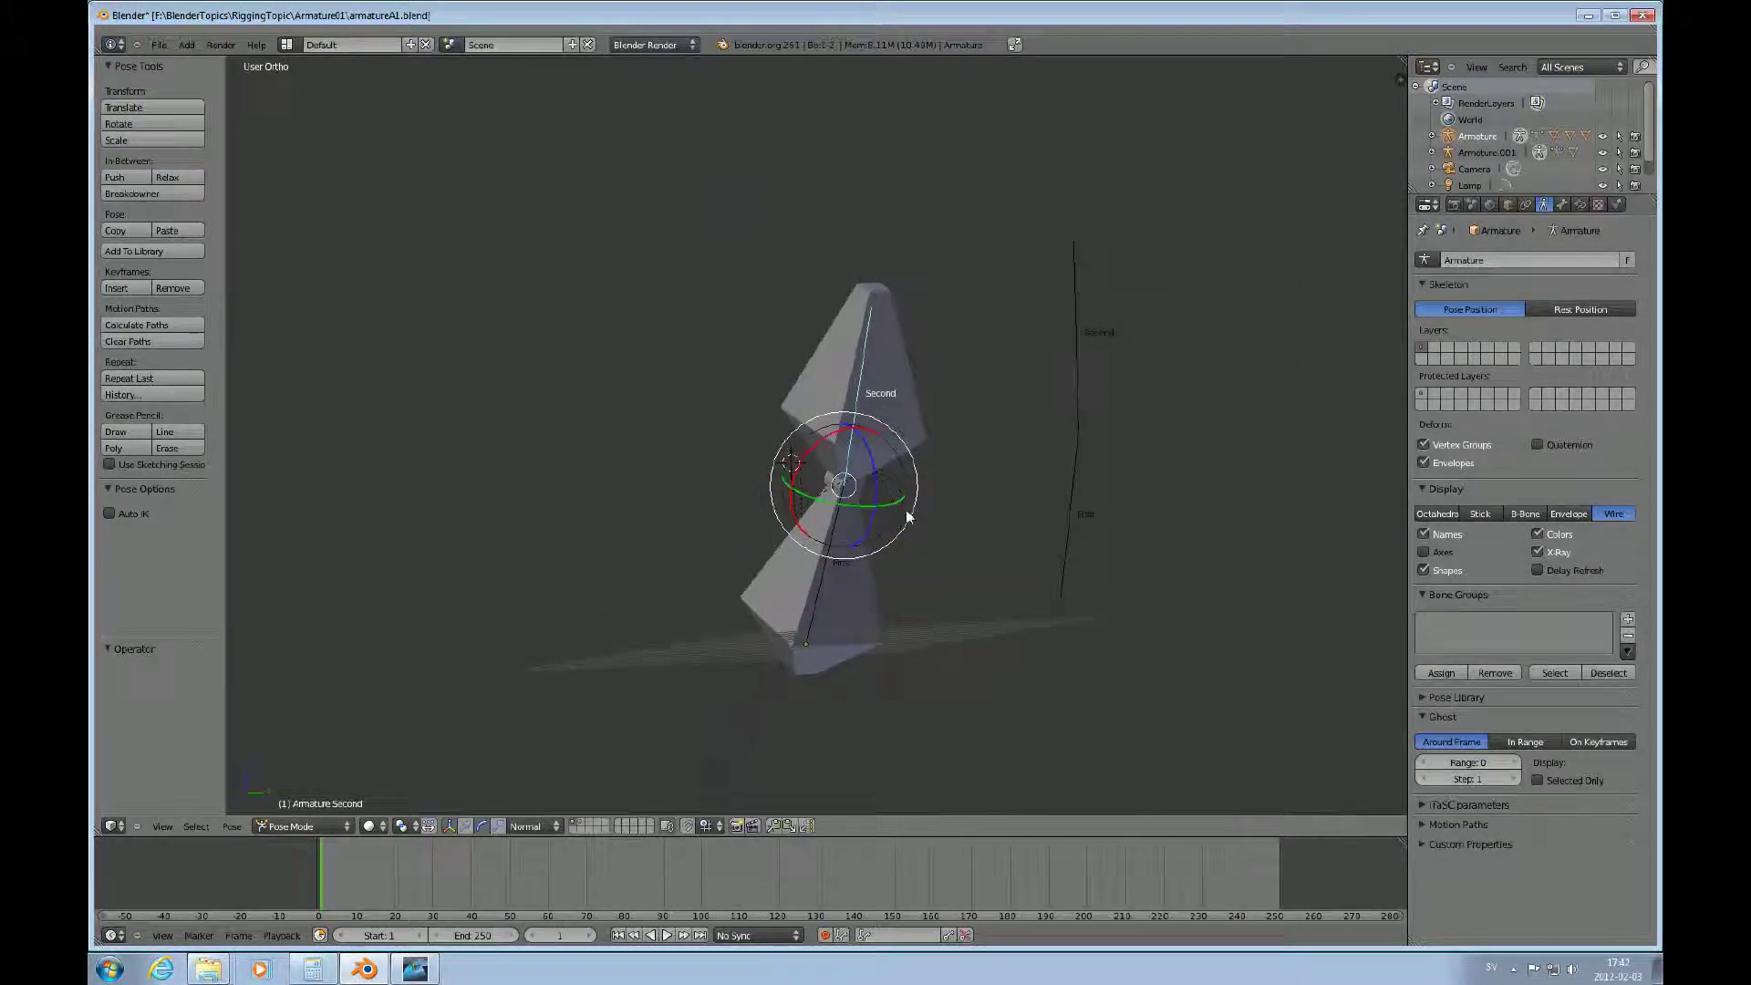
scroll(908, 517, up, 4)
scroll(907, 517, down, 1)
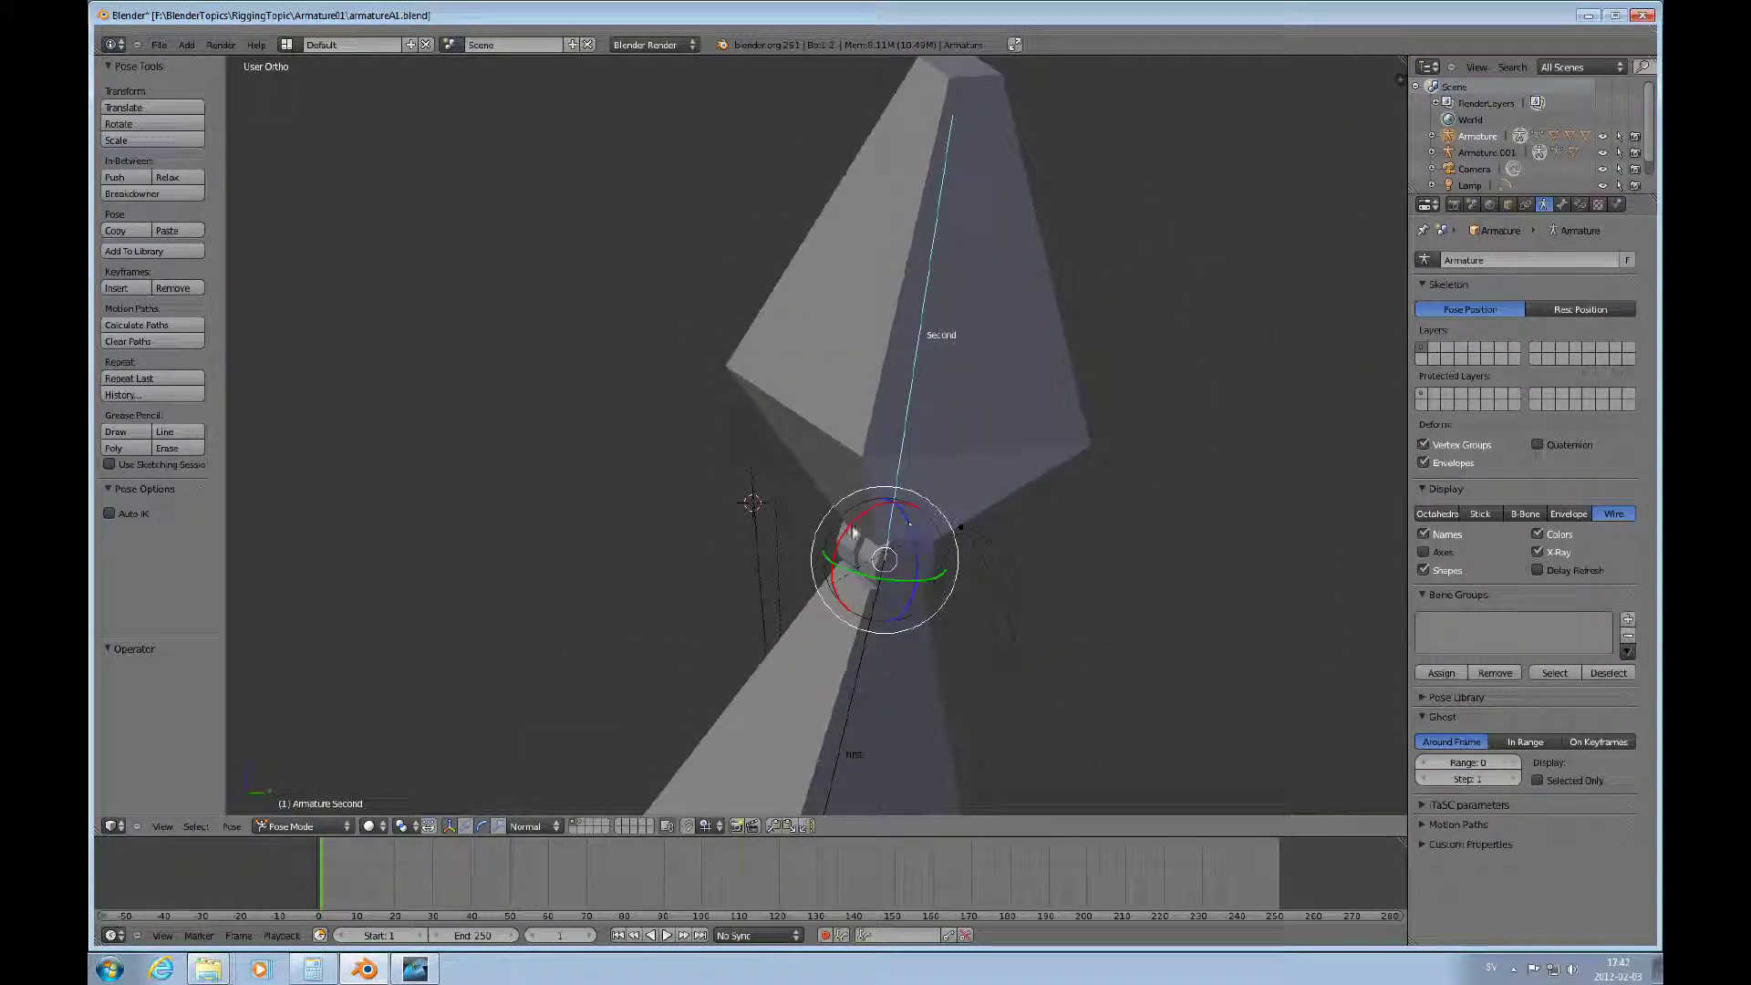
Rotate the Second bone about its normal axis to test the hinge.
drag(858, 518, 969, 593)
scroll(980, 595, up, 4)
scroll(983, 591, down, 3)
scroll(982, 588, up, 2)
scroll(967, 574, down, 2)
scroll(962, 573, down, 1)
scroll(1291, 606, up, 3)
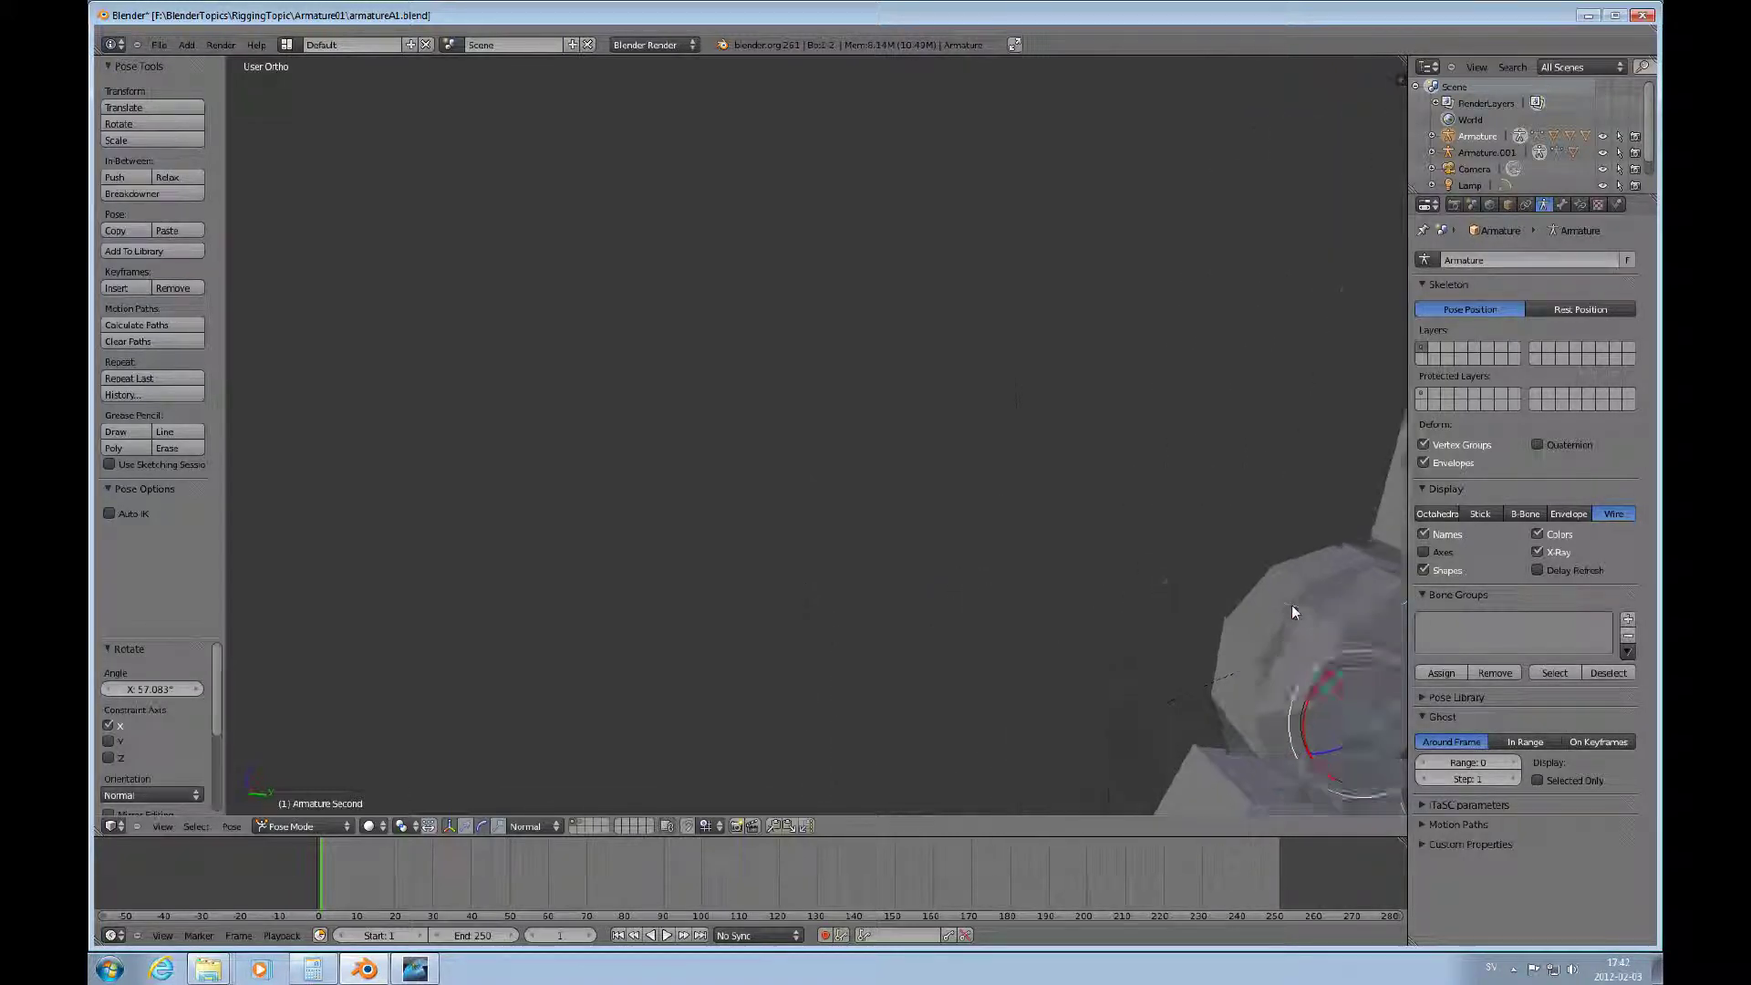
scroll(1290, 606, down, 3)
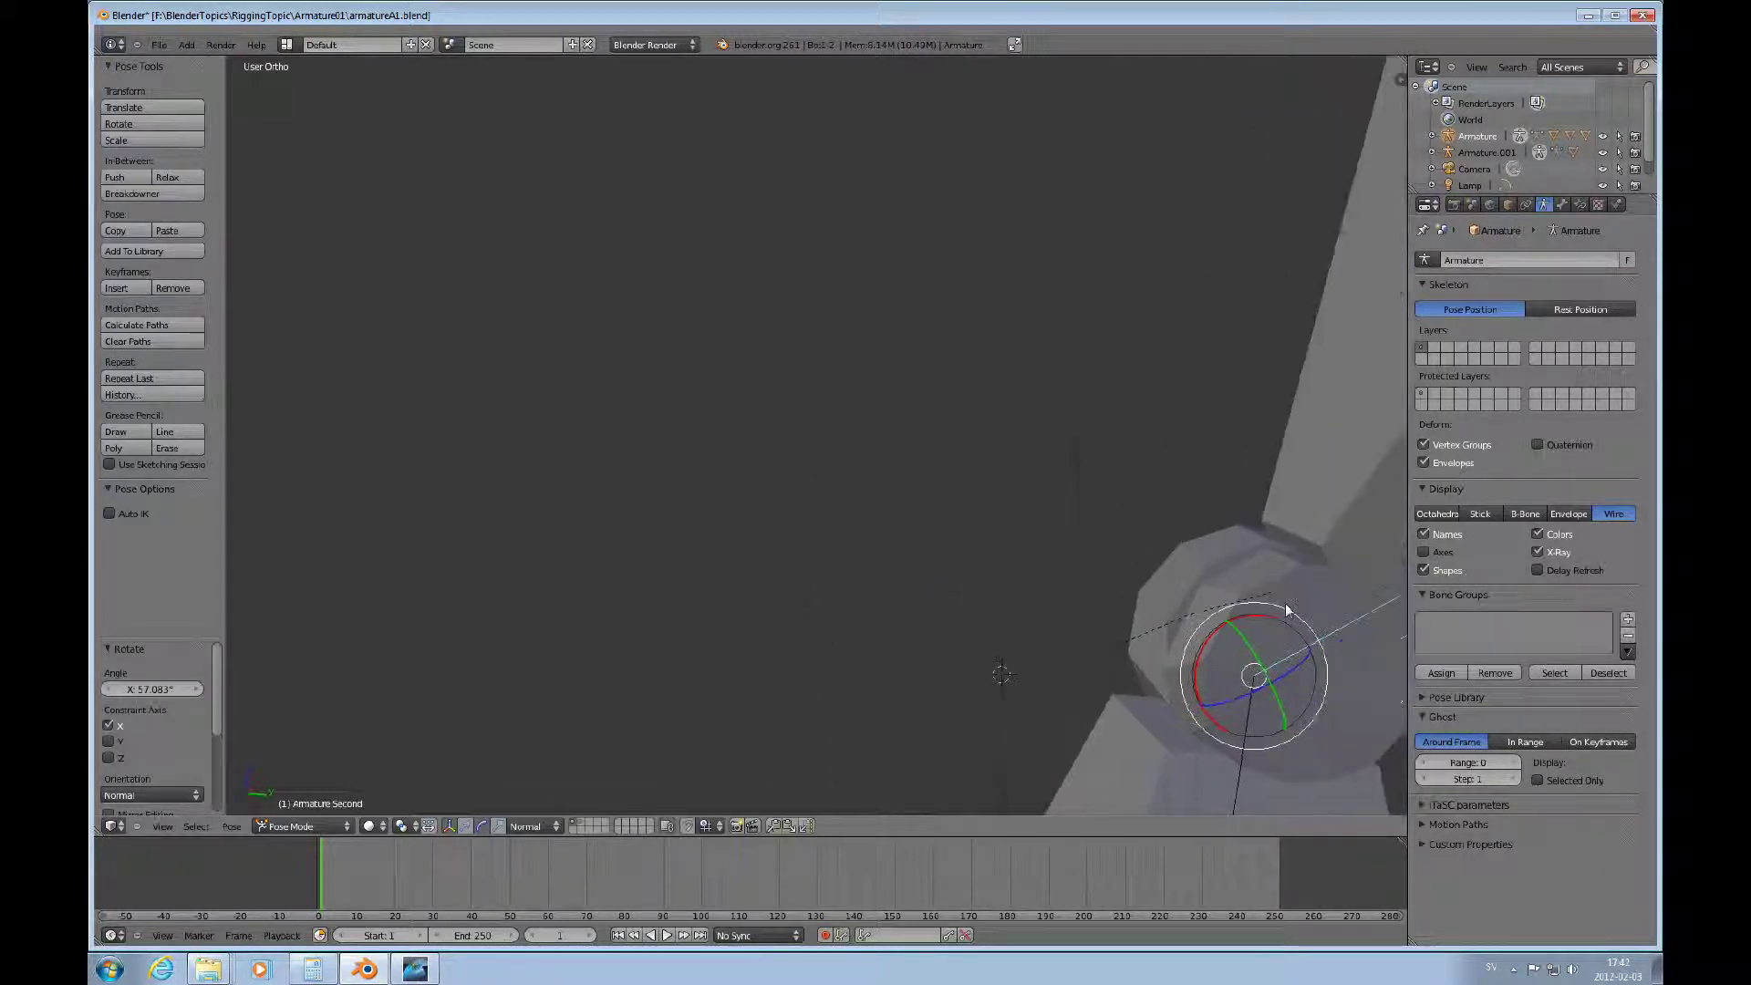
scroll(1288, 607, up, 1)
scroll(1285, 609, down, 1)
ctrl+scroll(1277, 610, down, 3)
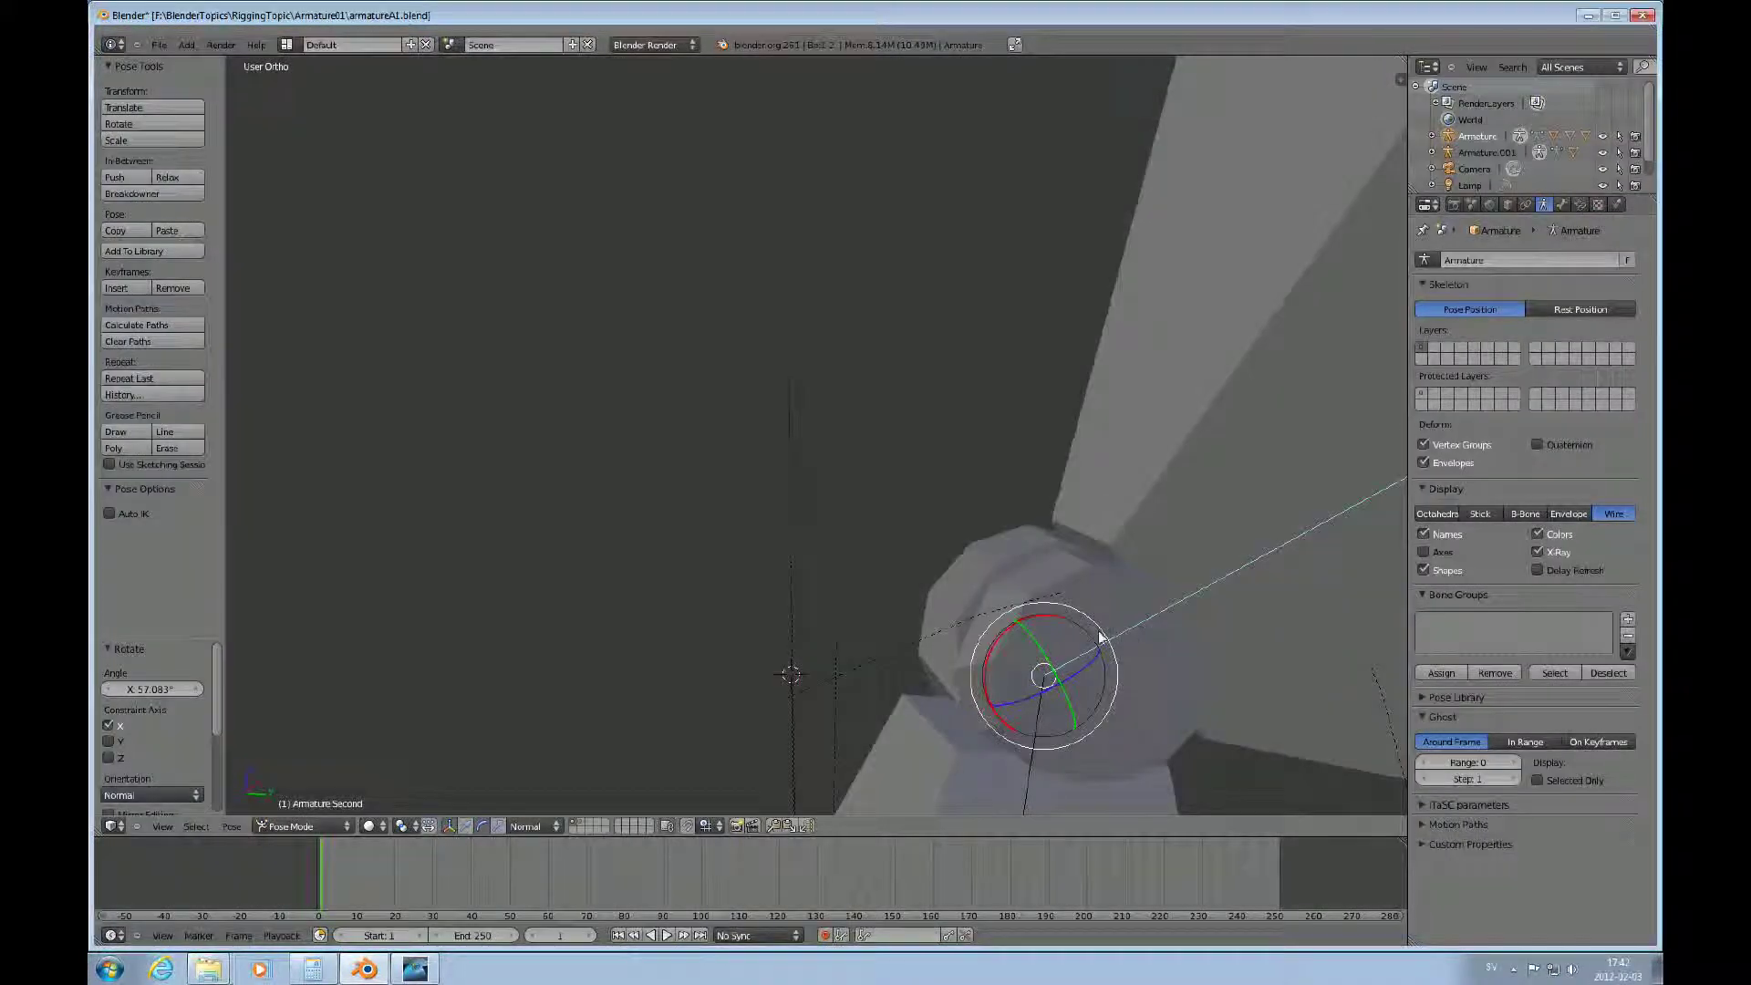
Give the Second bone an extra 6.491° Z rotation, then return to Object Mode with Cylinder.001 selected.
drag(1069, 623, 999, 613)
middle_drag(1082, 634, 1095, 563)
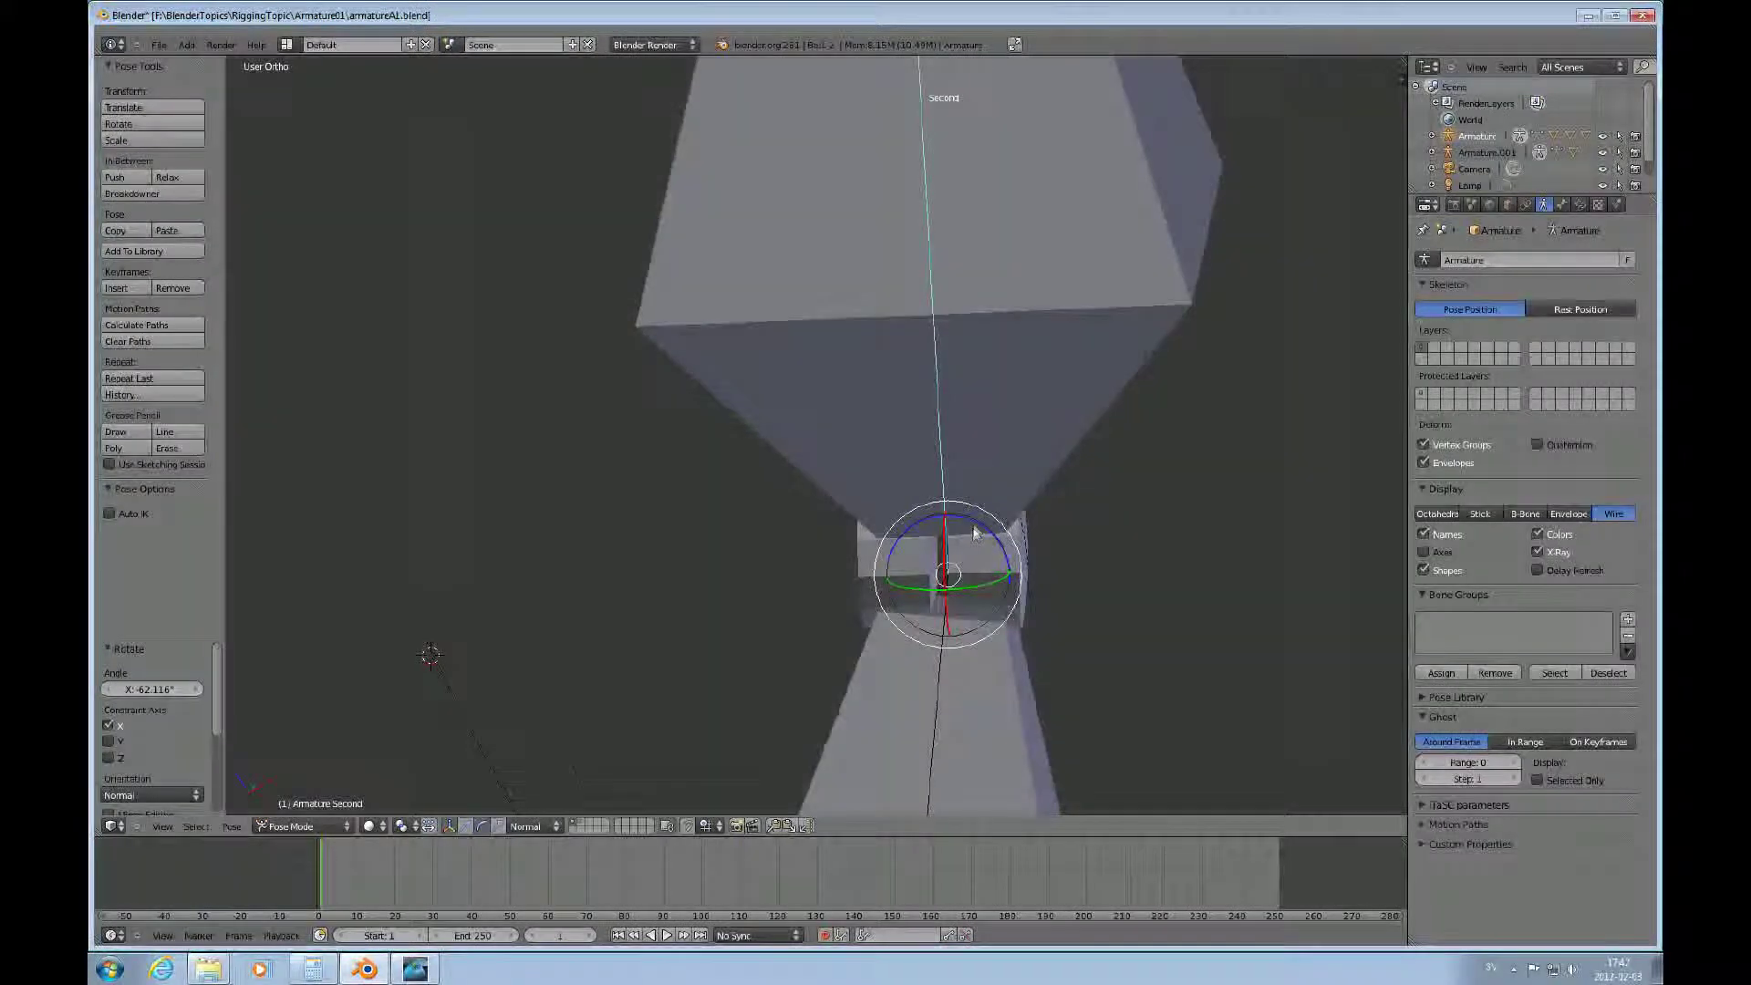
drag(974, 534, 1004, 543)
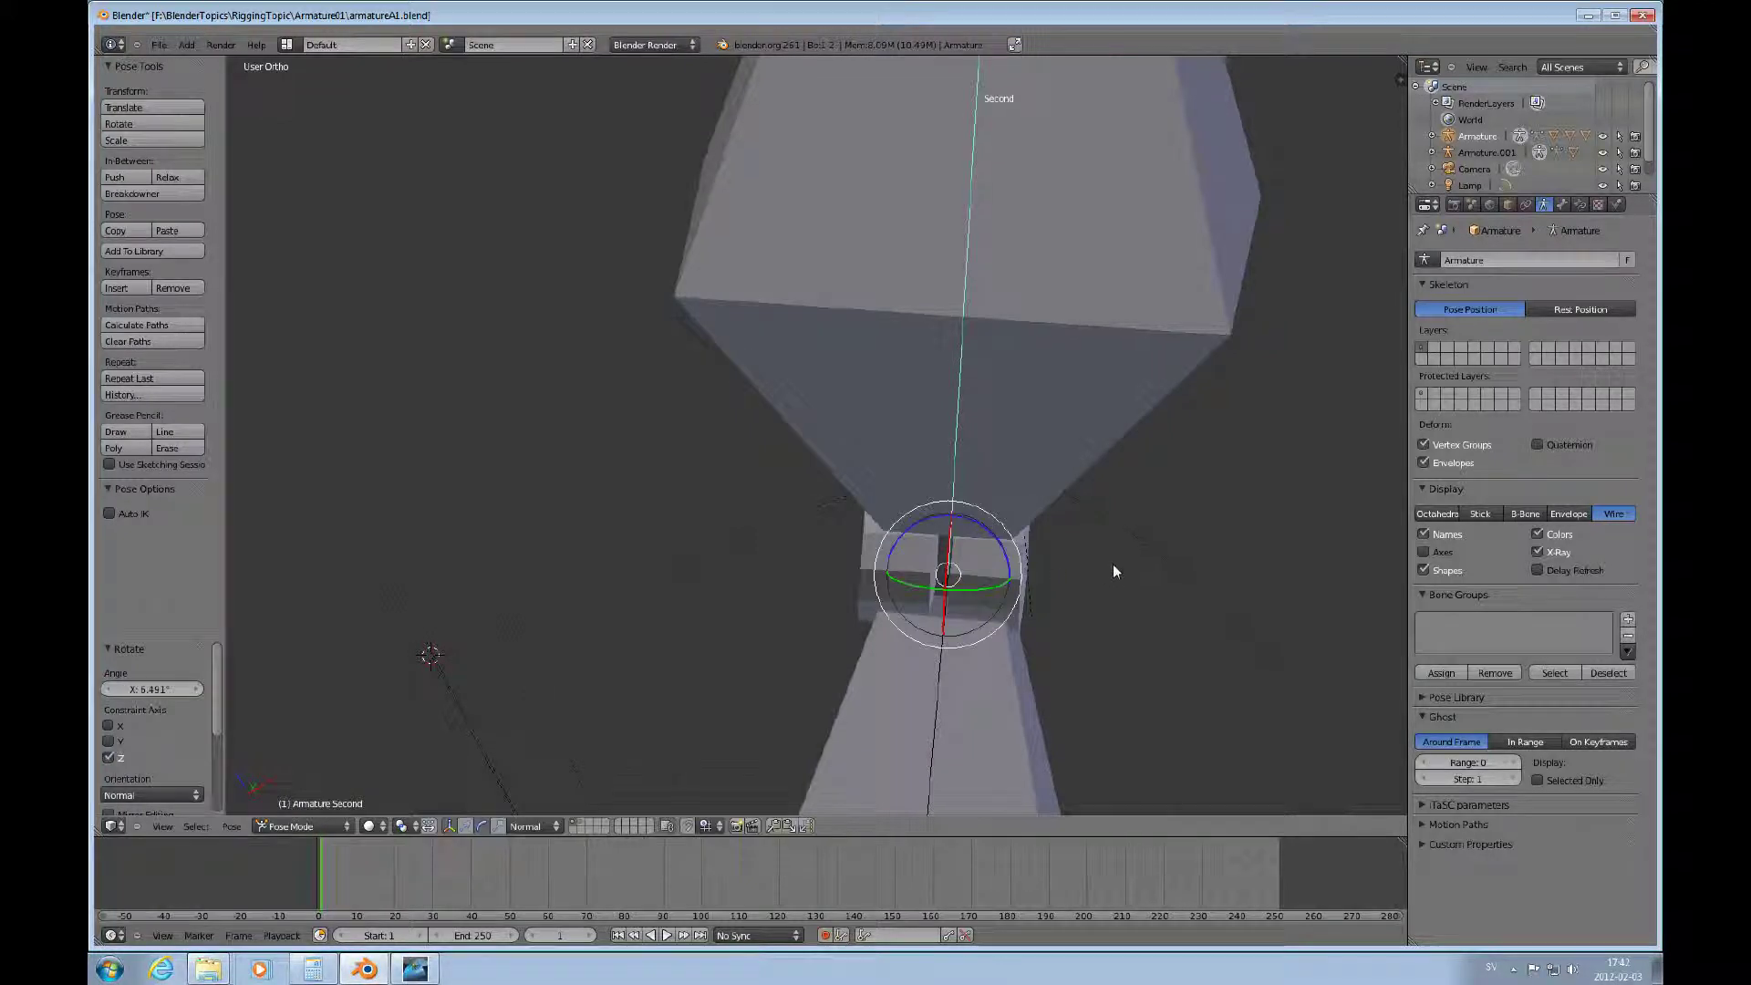
middle_drag(1111, 569, 944, 523)
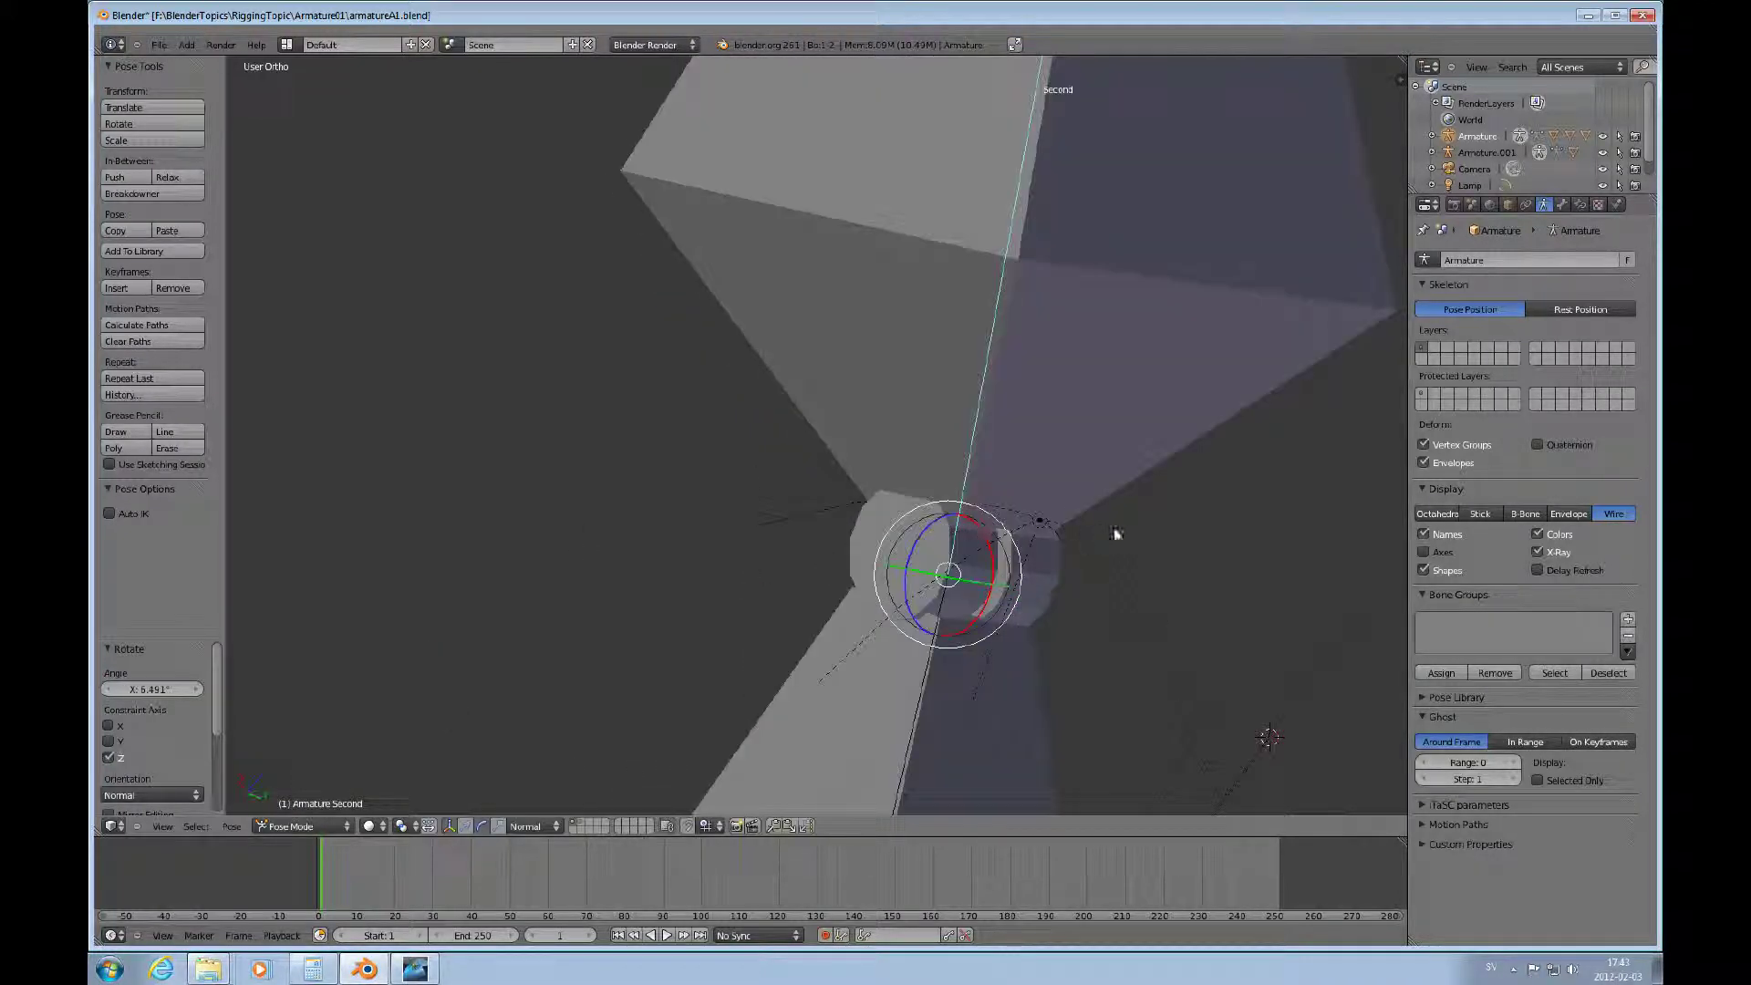
key(ctrl+Tab)
right_click(864, 527)
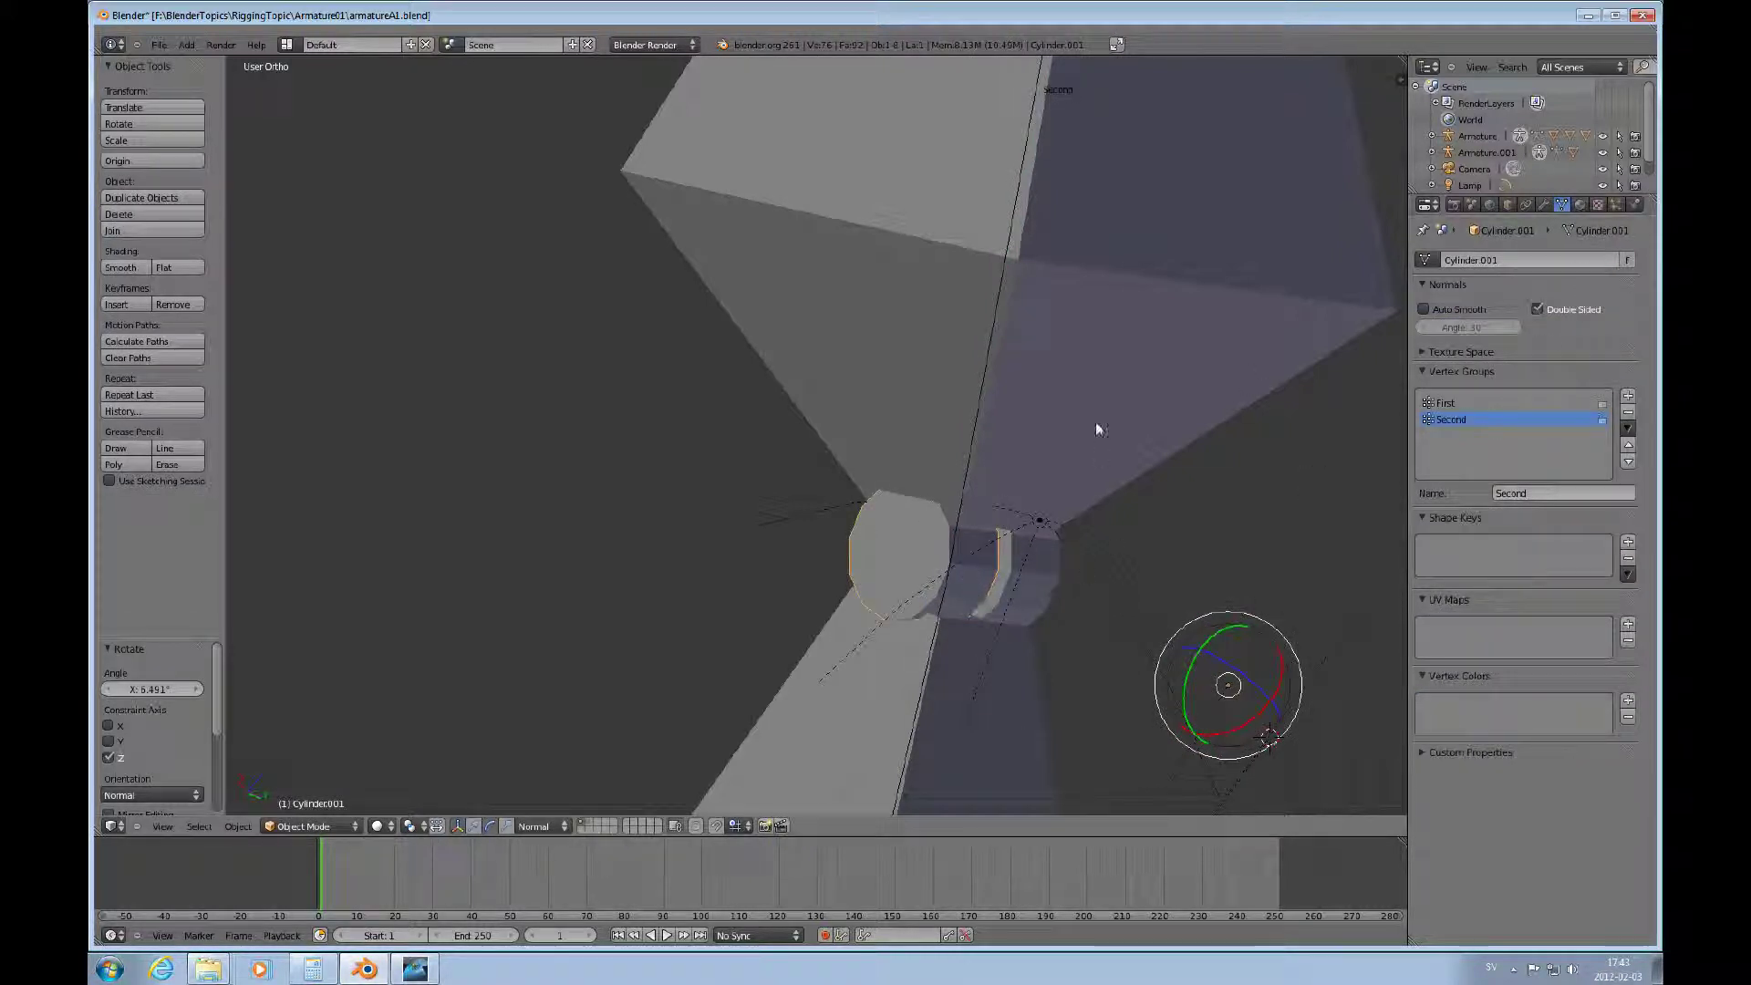
In front view, remove the Second vertex group from the Cylinder hinge piece.
scroll(1061, 380, down, 4)
key(KP_1)
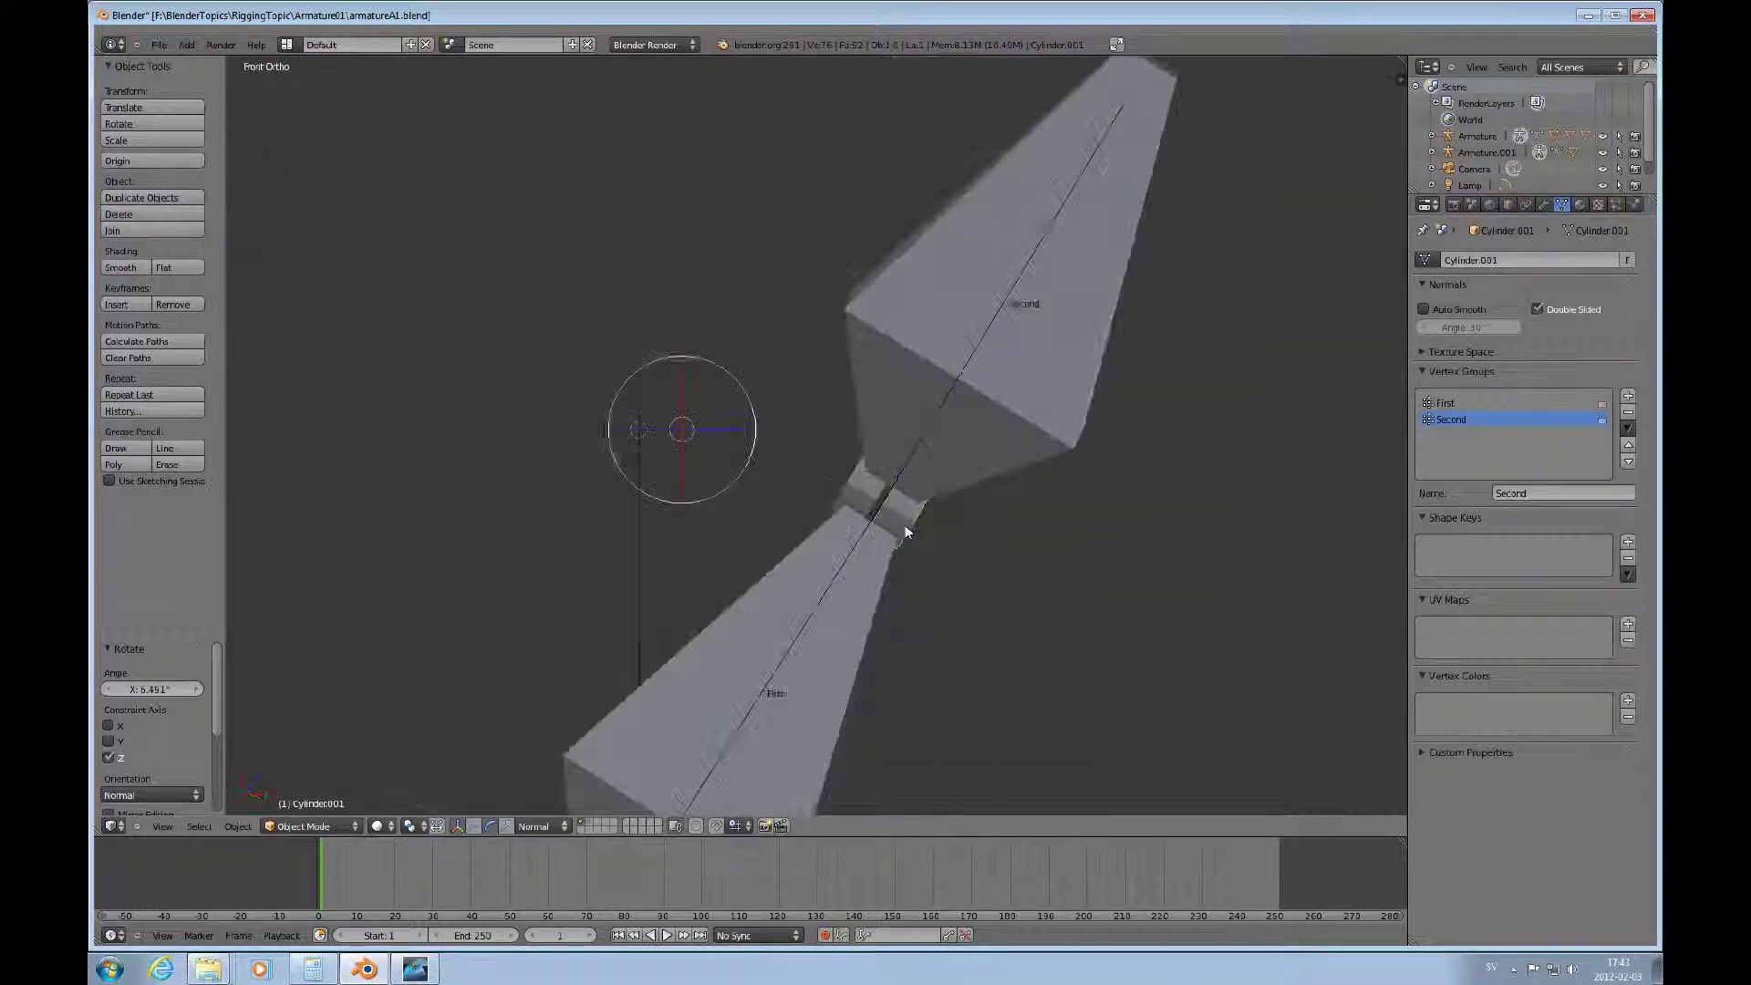
right_click(867, 486)
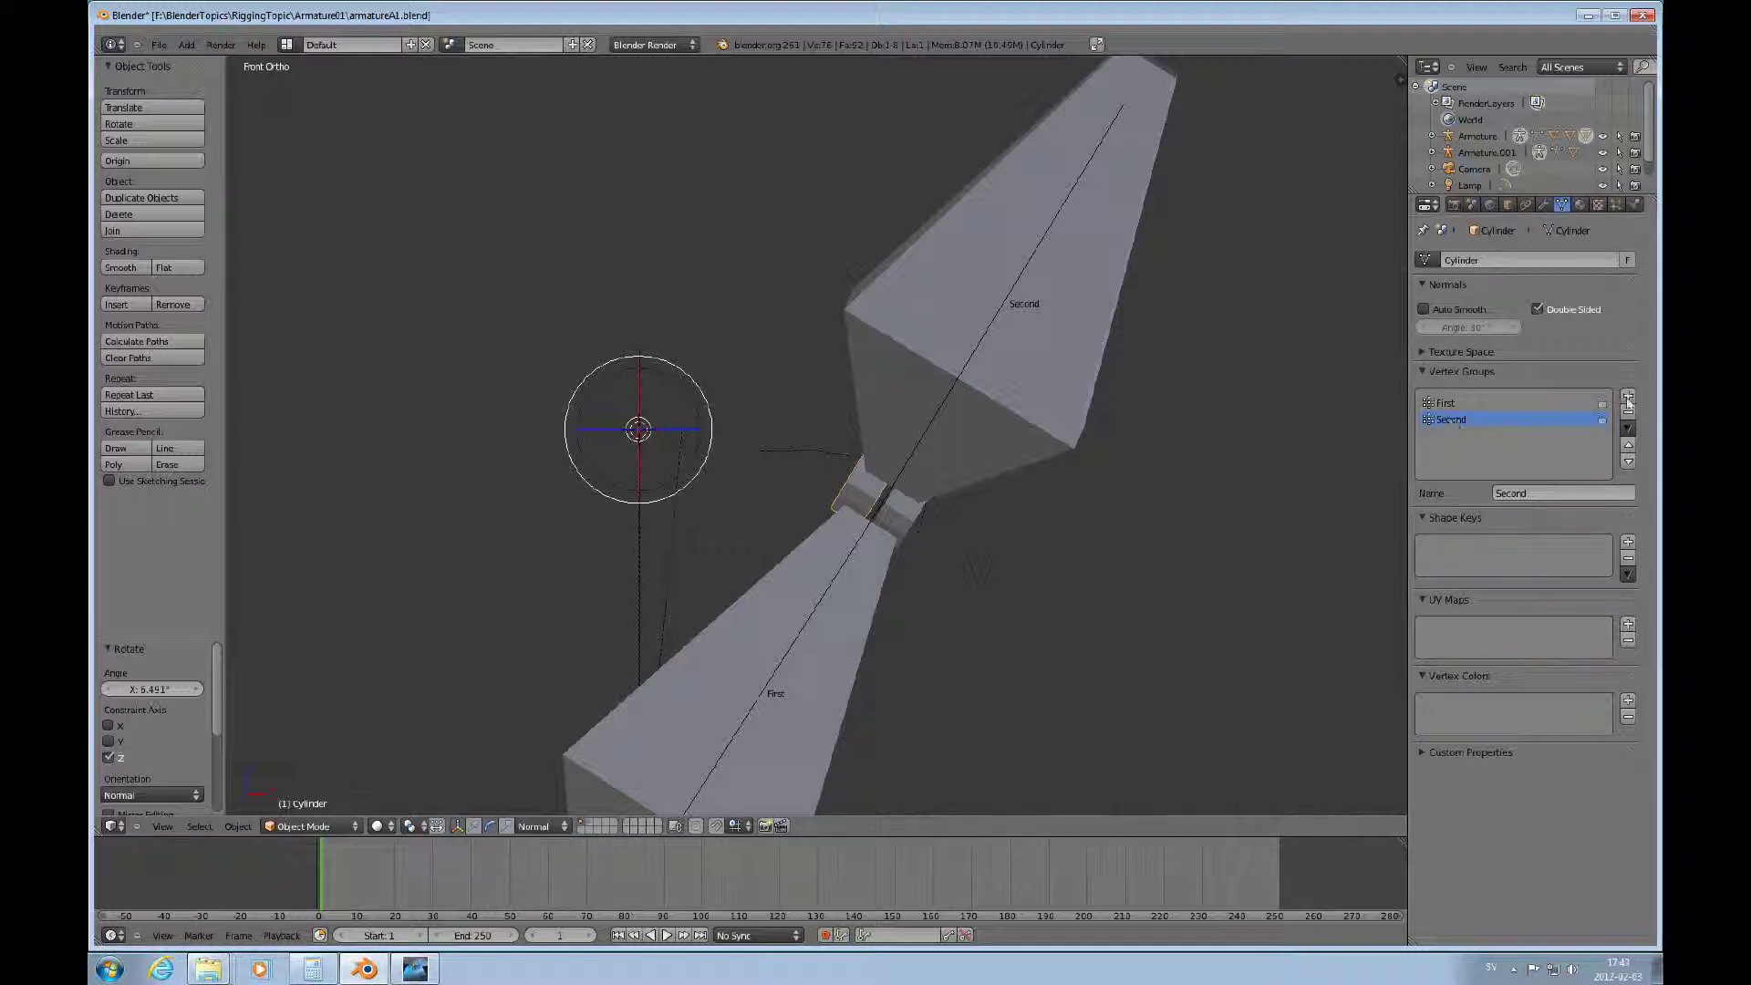
click(1628, 412)
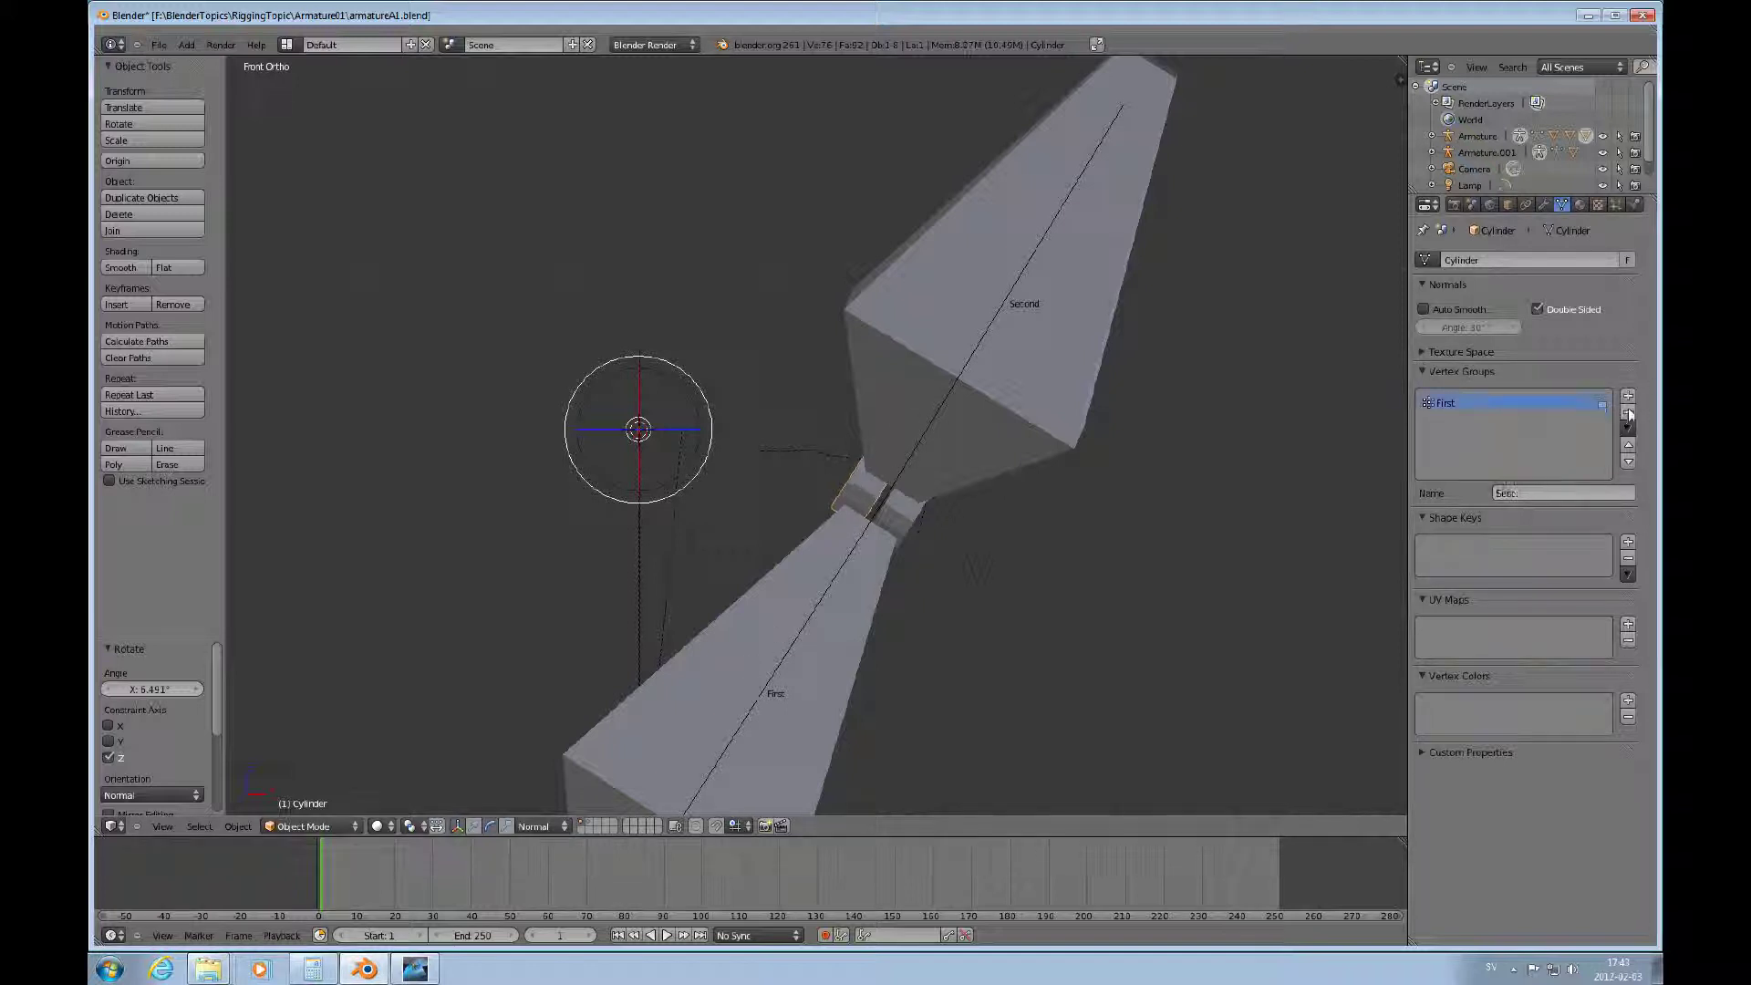
Remove the First vertex group from Cylinder.001, then reselect Cylinder.
right_click(910, 512)
click(1454, 420)
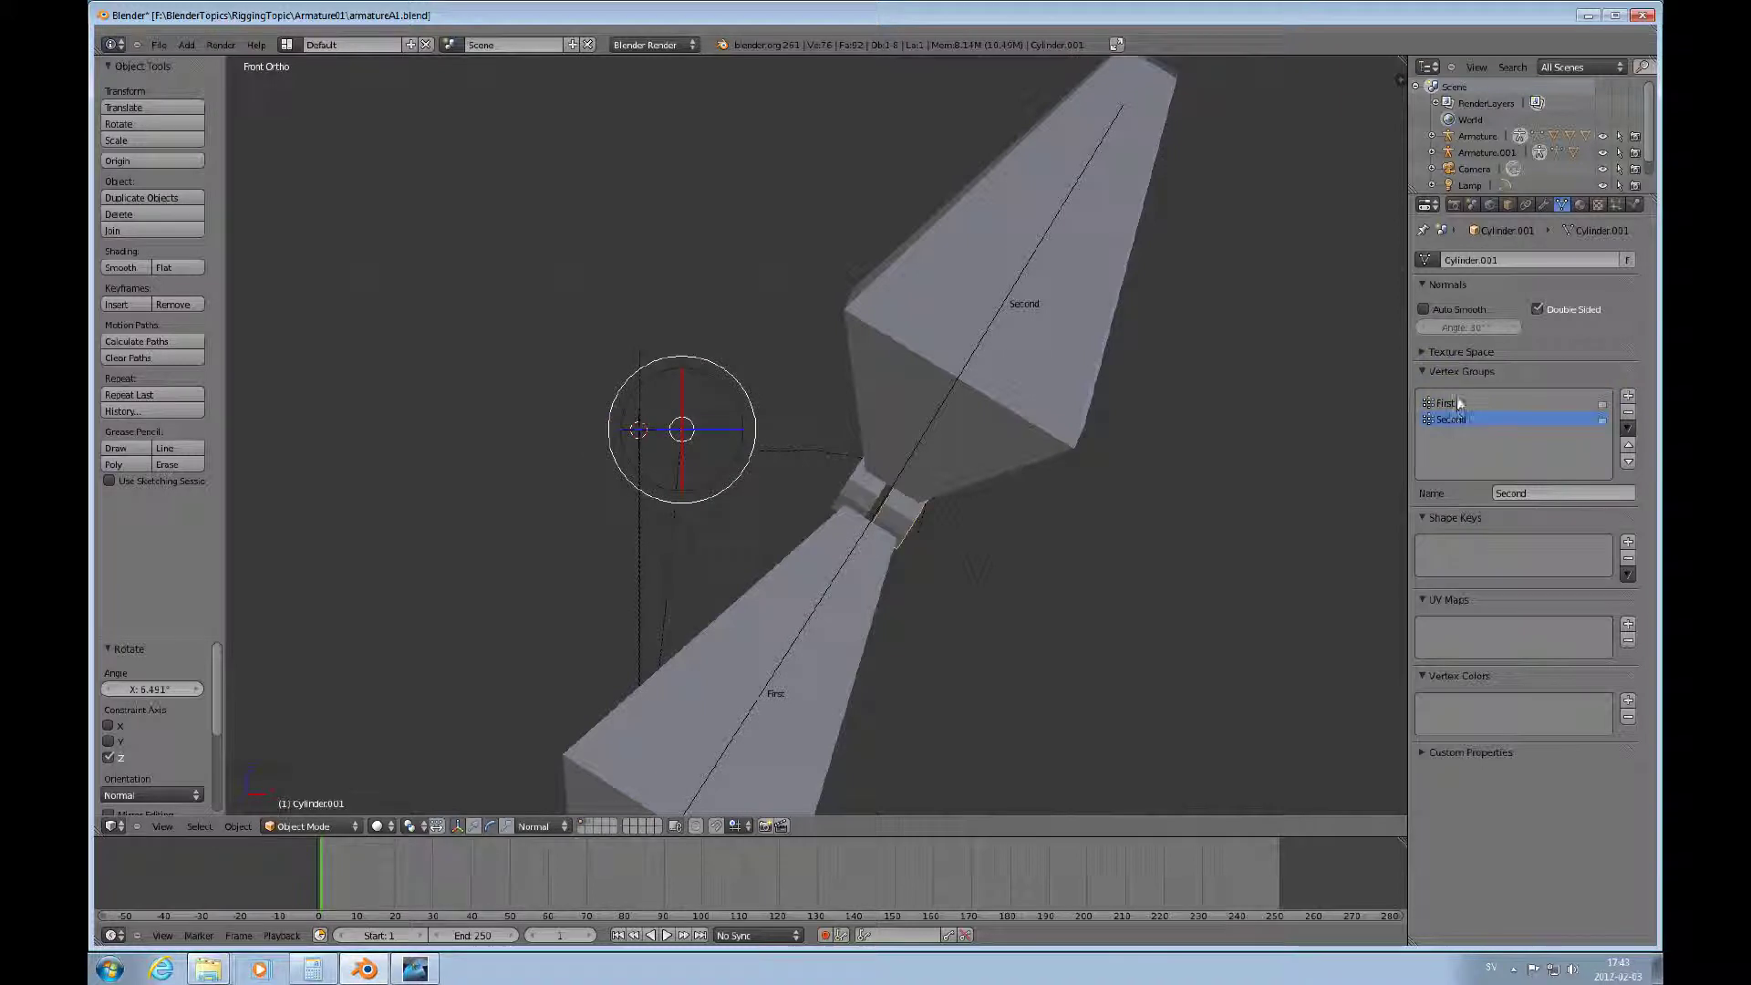
click(1456, 404)
click(1629, 414)
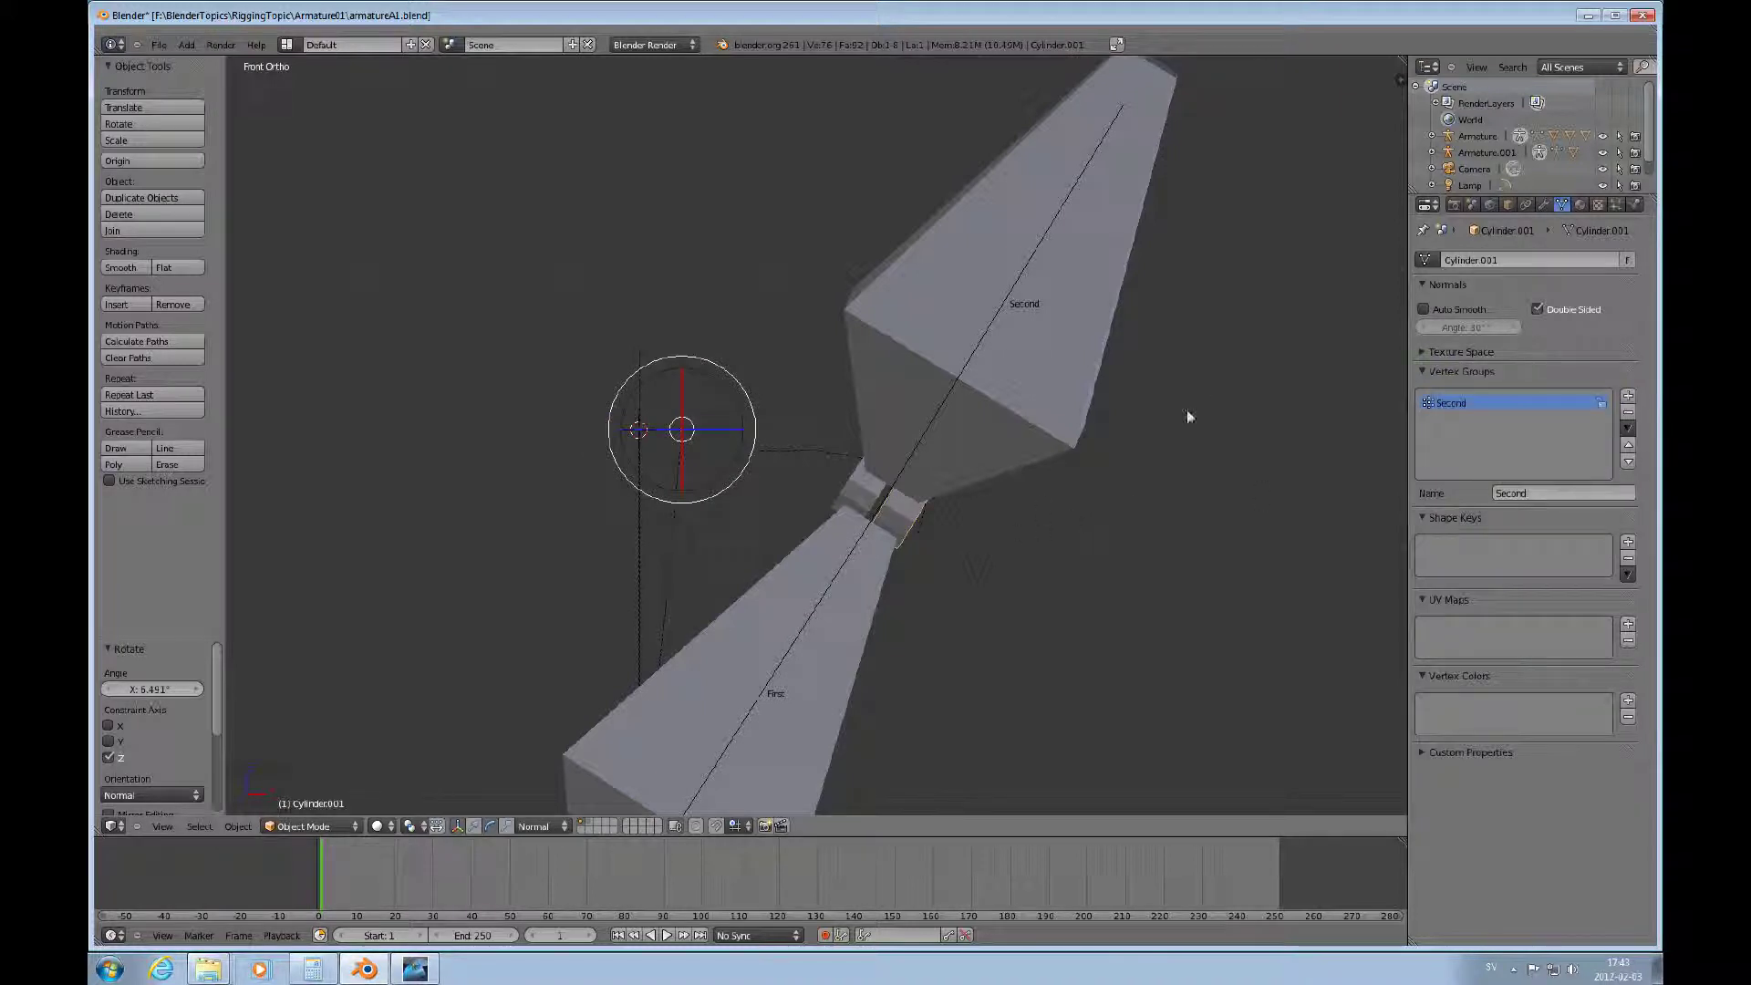
right_click(857, 487)
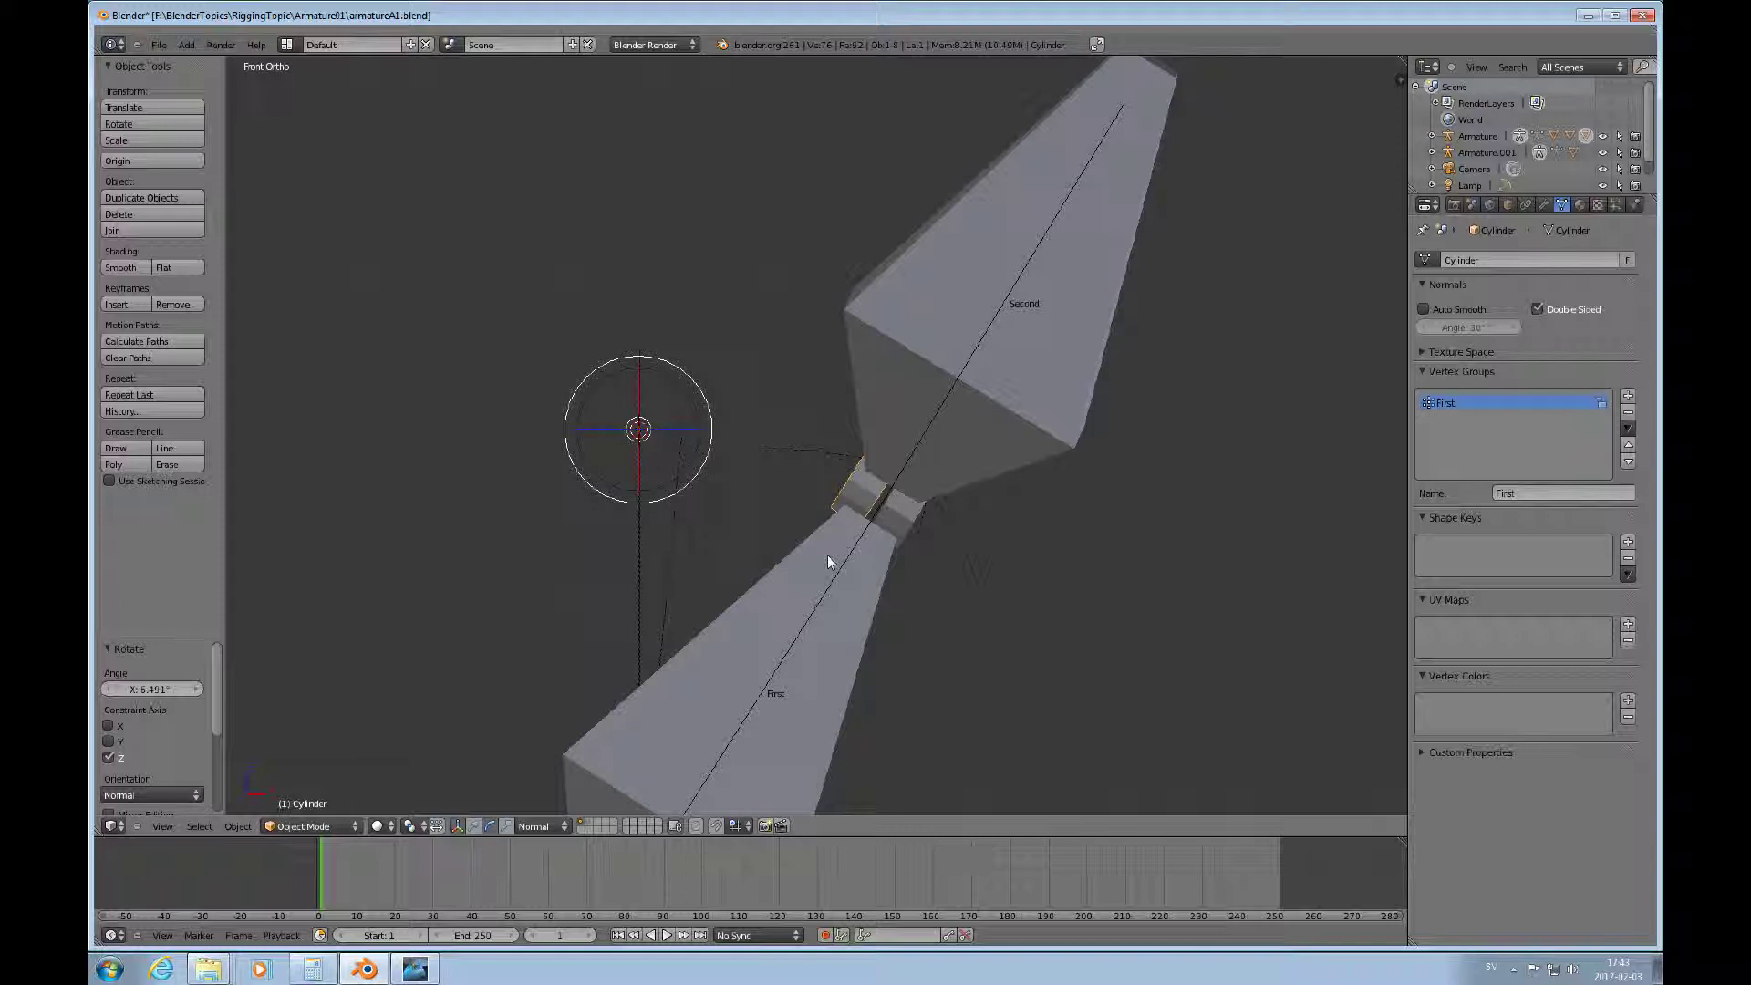
Isolate Cylinder in local view, enter Weight Paint mode and make group First active.
key(KP_Divide)
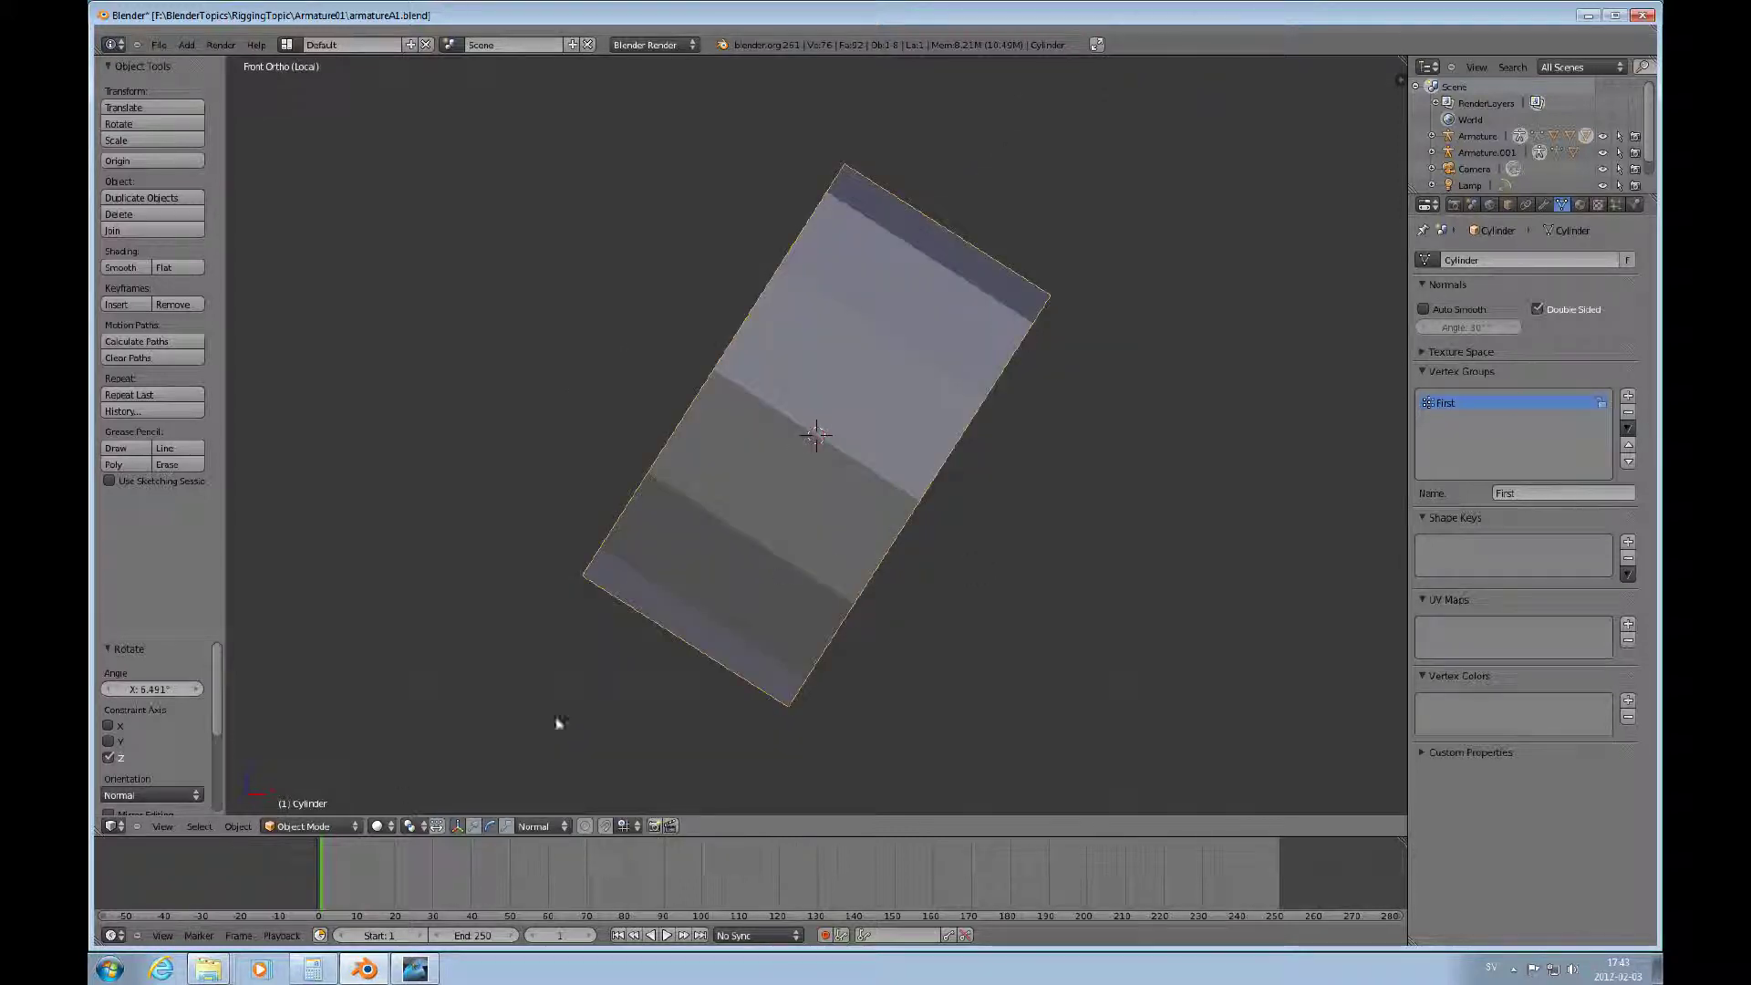
click(337, 827)
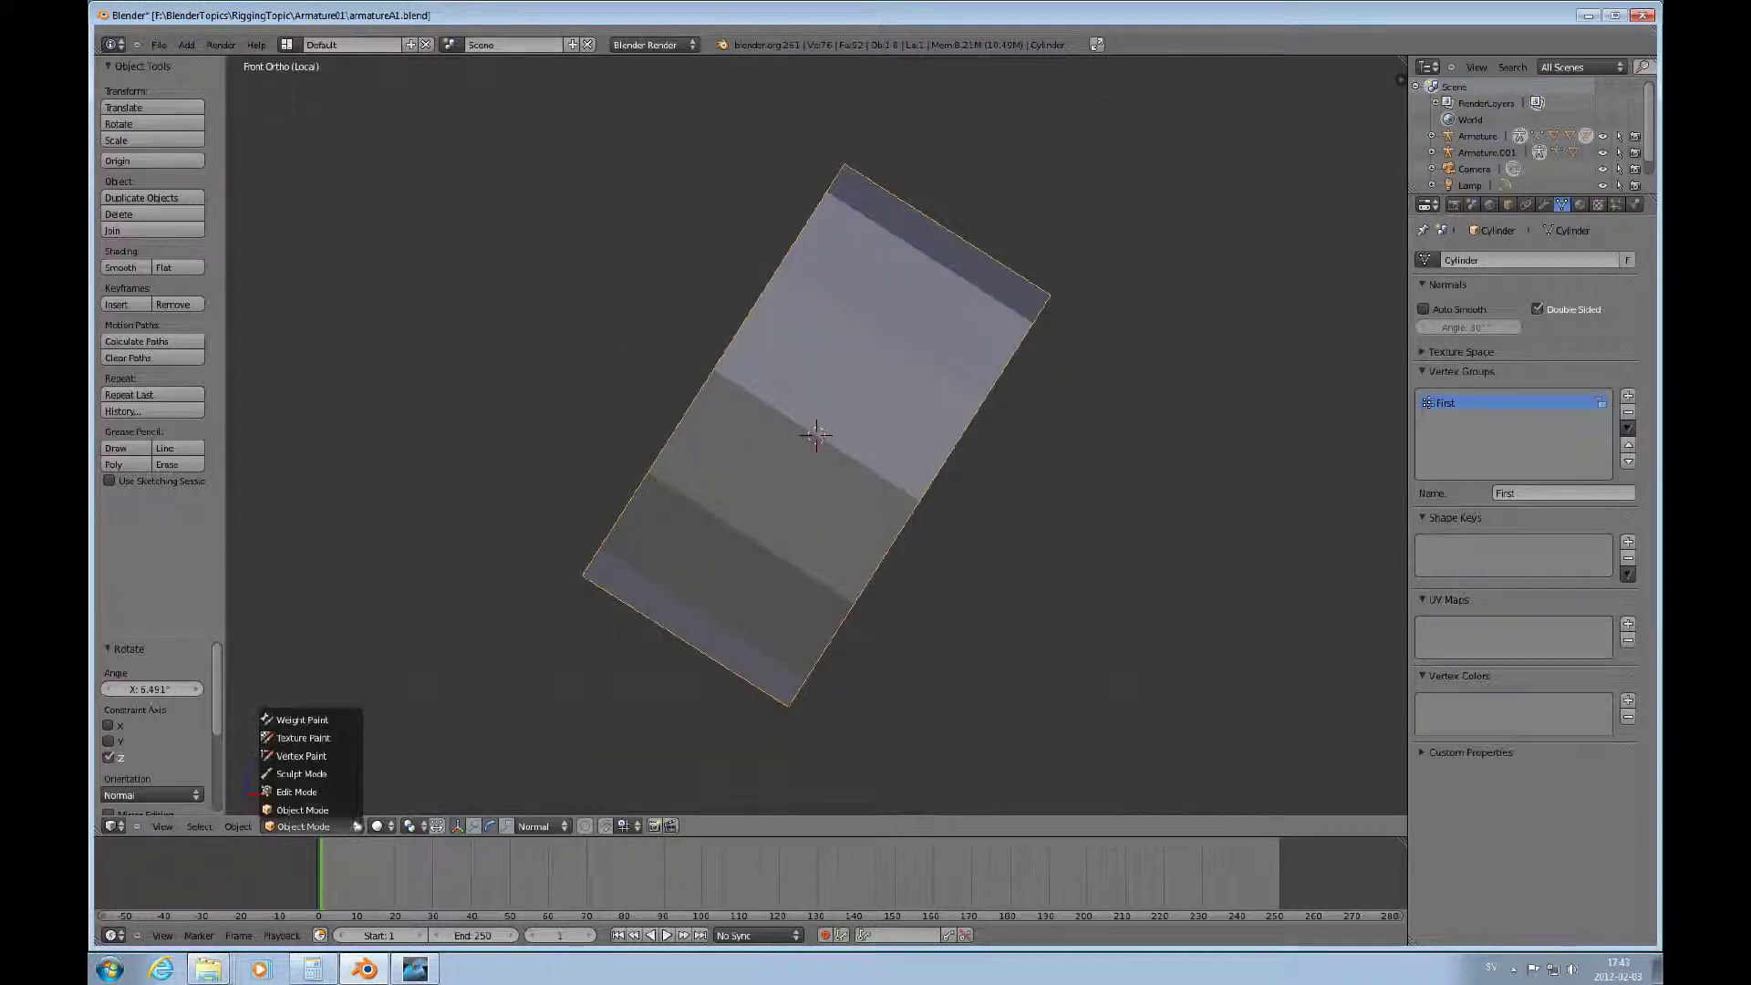
click(313, 717)
scroll(802, 456, down, 4)
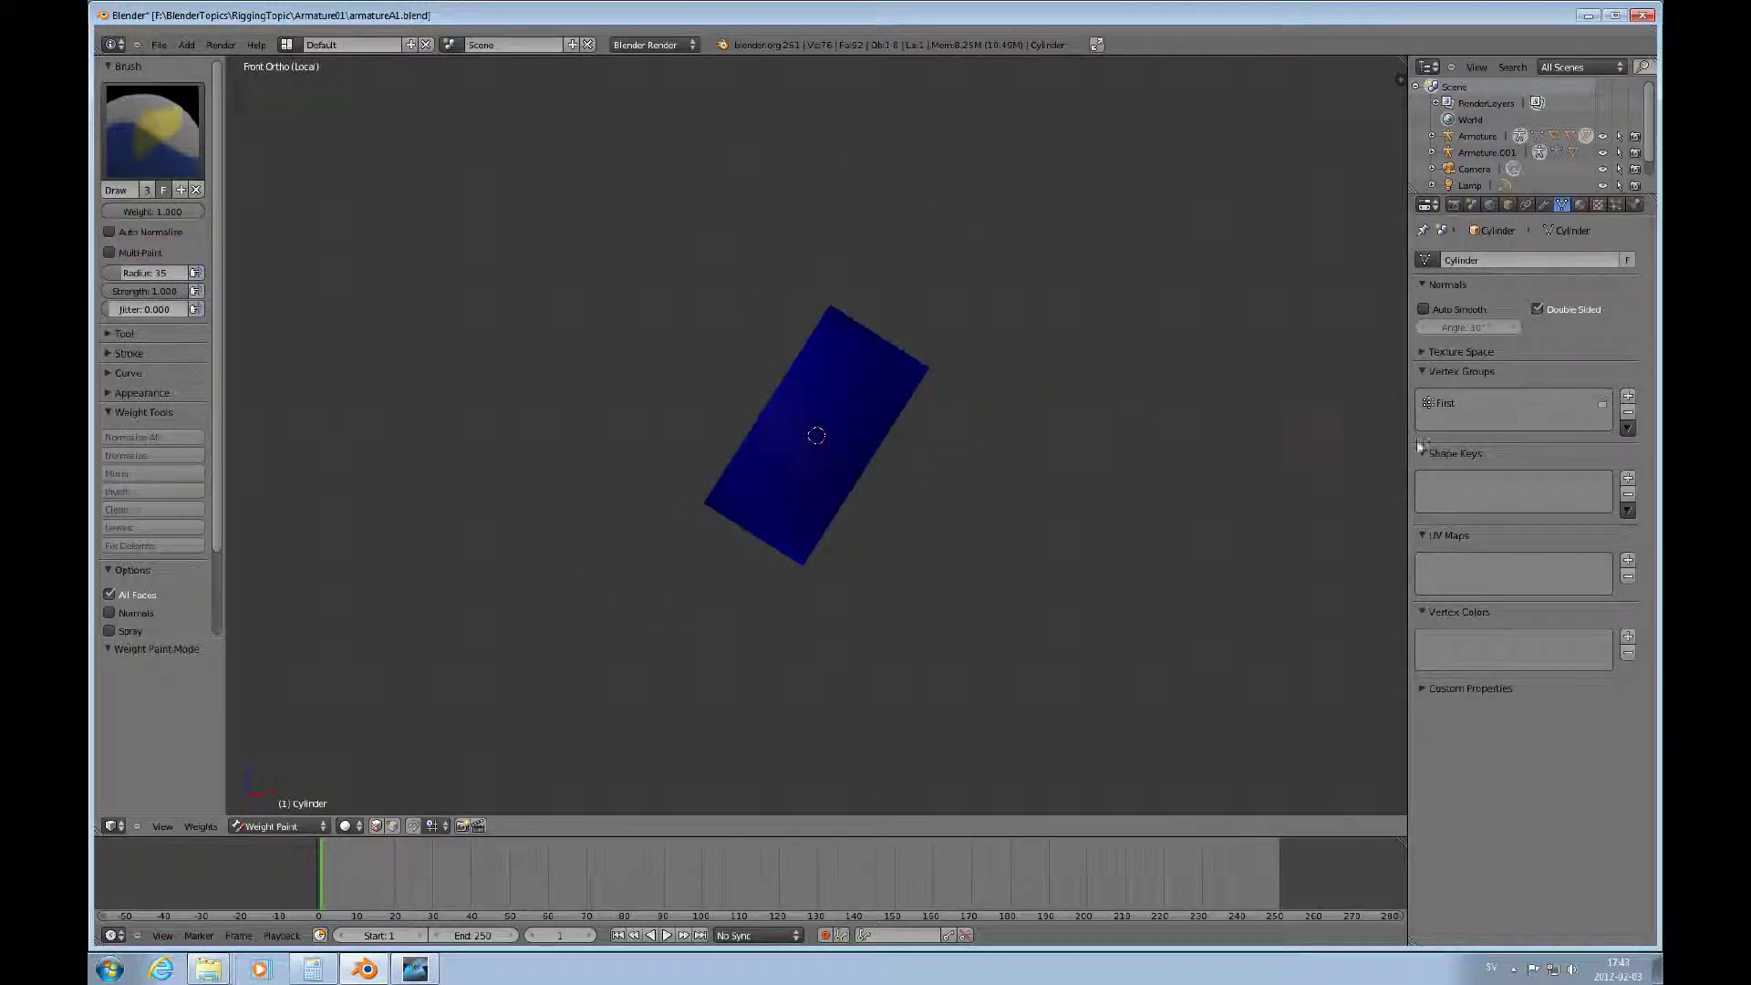
click(1449, 403)
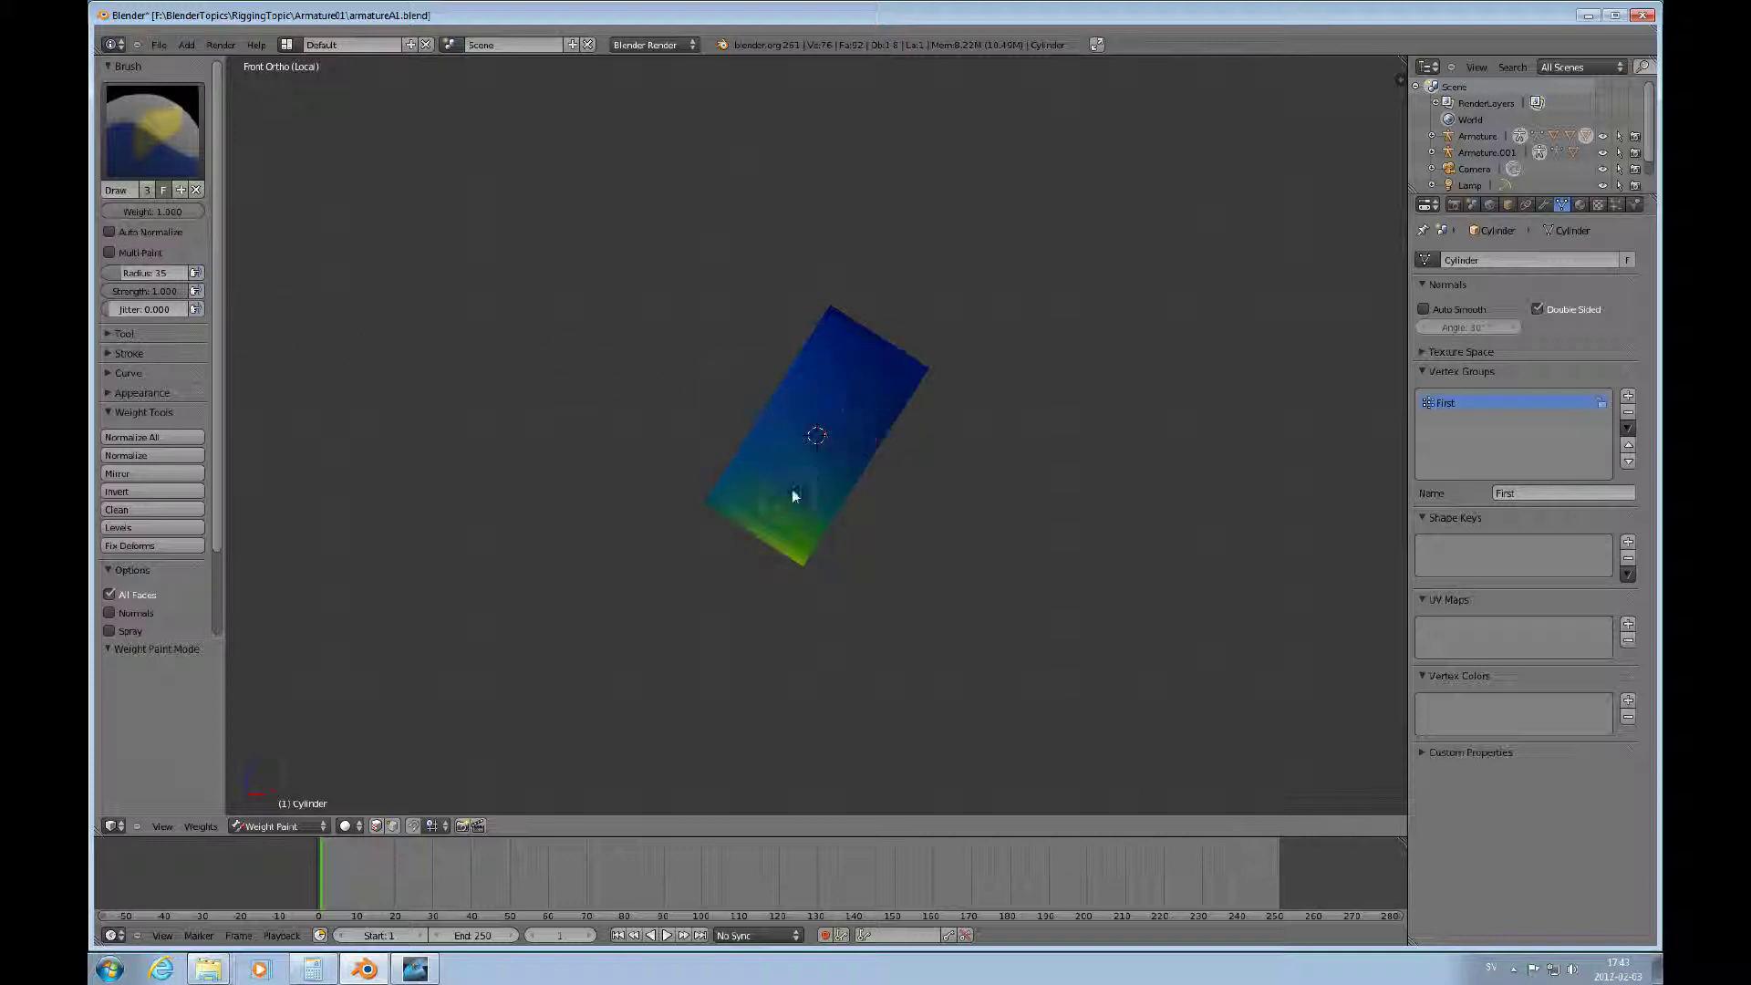
Paint the entire cylinder red at weight 1.0, then return to the full front view.
drag(912, 363, 869, 331)
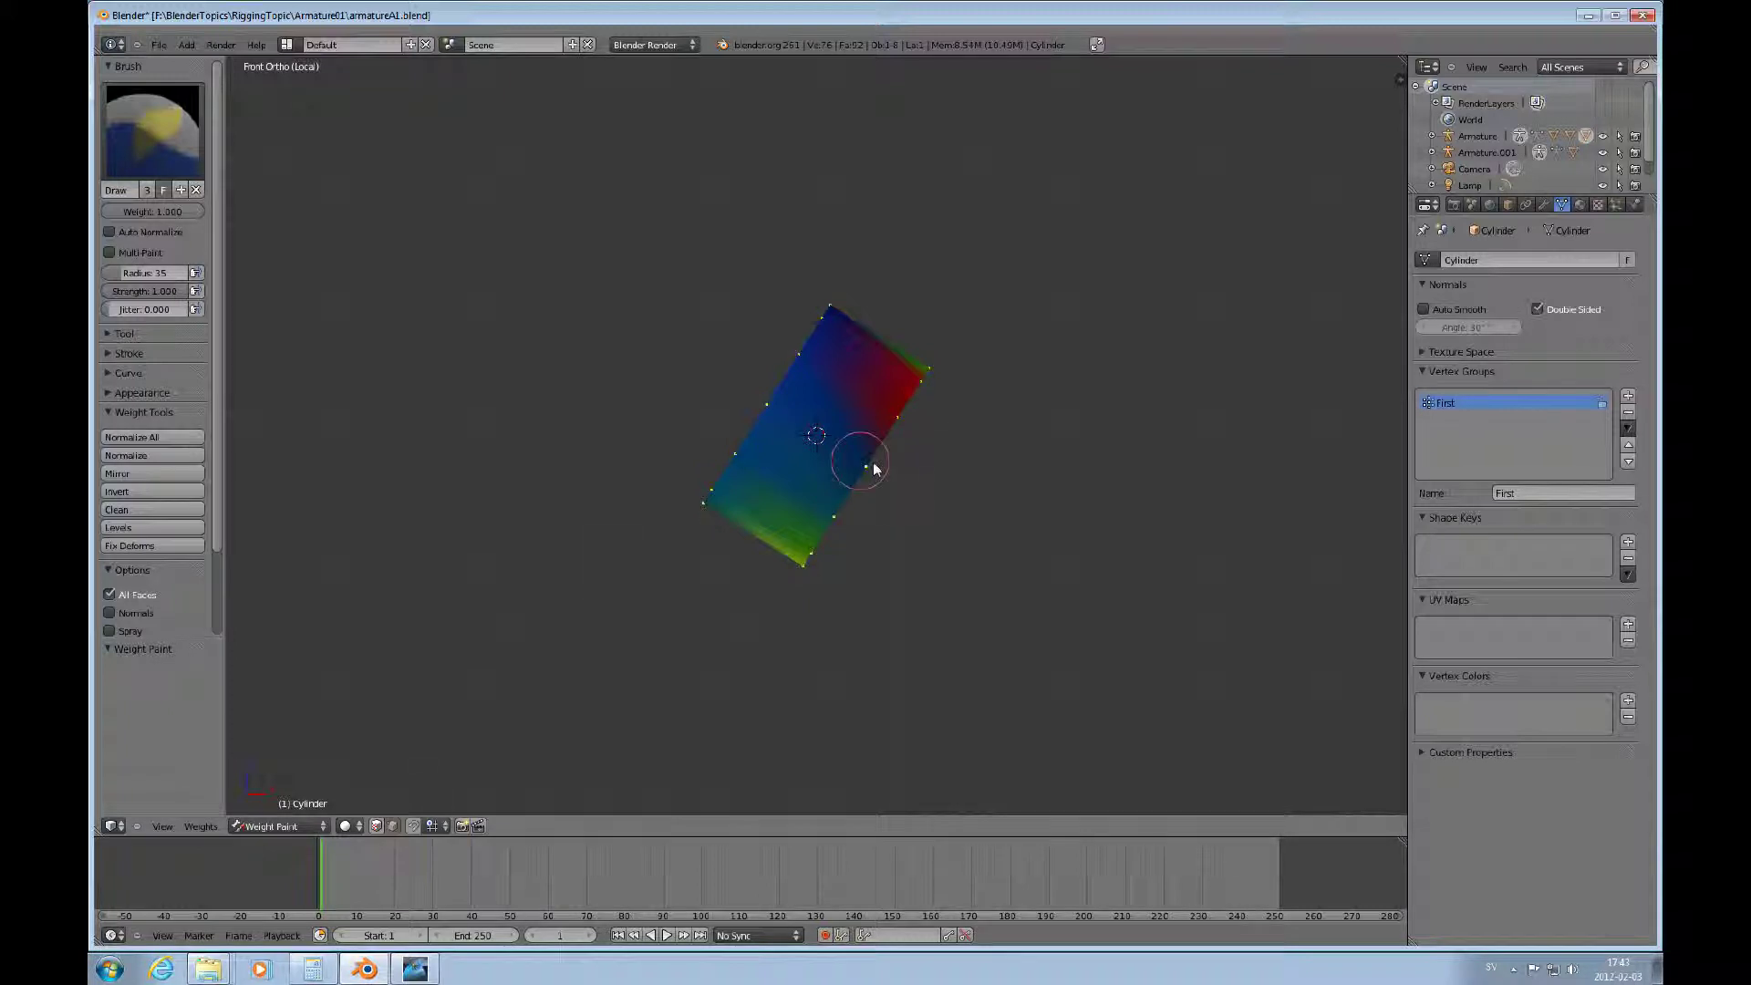
middle_drag(901, 496, 782, 509)
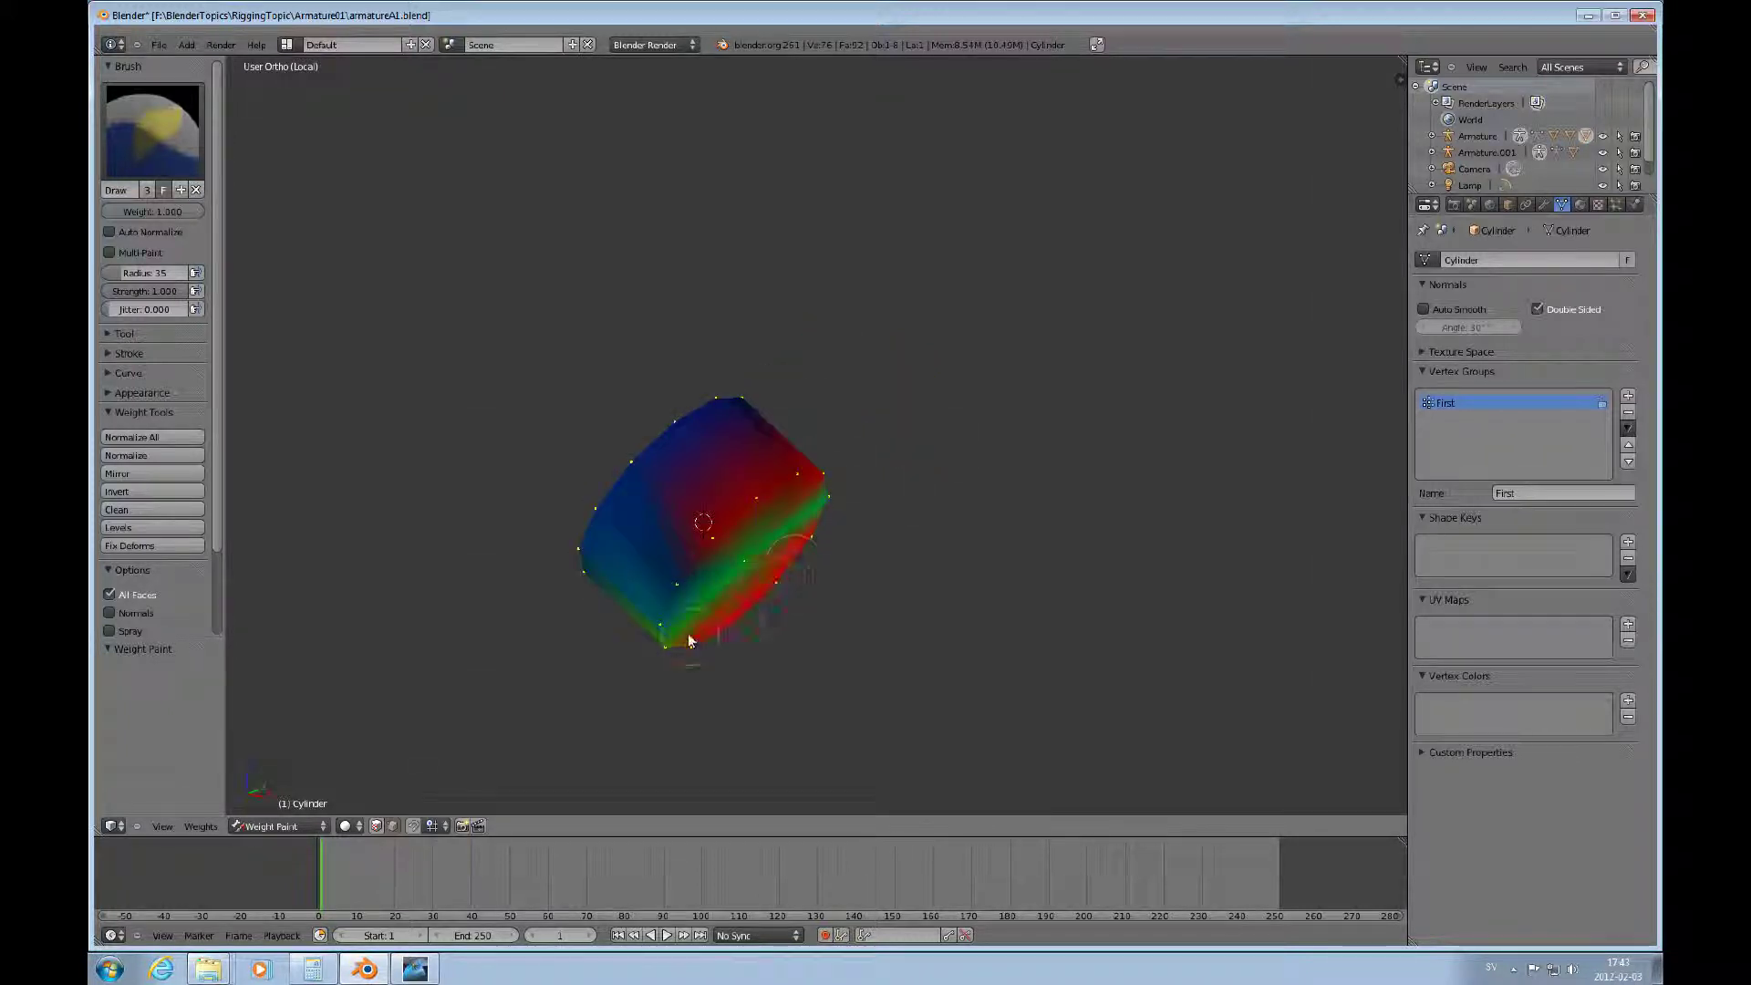
mouse_move(665, 626)
mouse_down()
mouse_move(817, 546)
mouse_move(827, 488)
mouse_move(732, 555)
mouse_move(715, 591)
mouse_move(736, 591)
mouse_move(768, 490)
mouse_move(759, 403)
mouse_move(679, 438)
mouse_move(570, 586)
mouse_move(601, 486)
mouse_move(728, 397)
mouse_move(579, 515)
mouse_move(579, 602)
mouse_move(628, 626)
mouse_up()
middle_drag(627, 625, 693, 268)
mouse_move(636, 164)
mouse_down()
mouse_move(595, 153)
mouse_move(515, 252)
mouse_move(545, 301)
mouse_move(642, 352)
mouse_move(674, 251)
mouse_move(618, 221)
mouse_move(532, 344)
mouse_up()
mouse_move(637, 273)
middle_down()
mouse_move(559, 355)
mouse_move(709, 247)
mouse_move(794, 286)
mouse_move(785, 258)
mouse_move(790, 375)
middle_up()
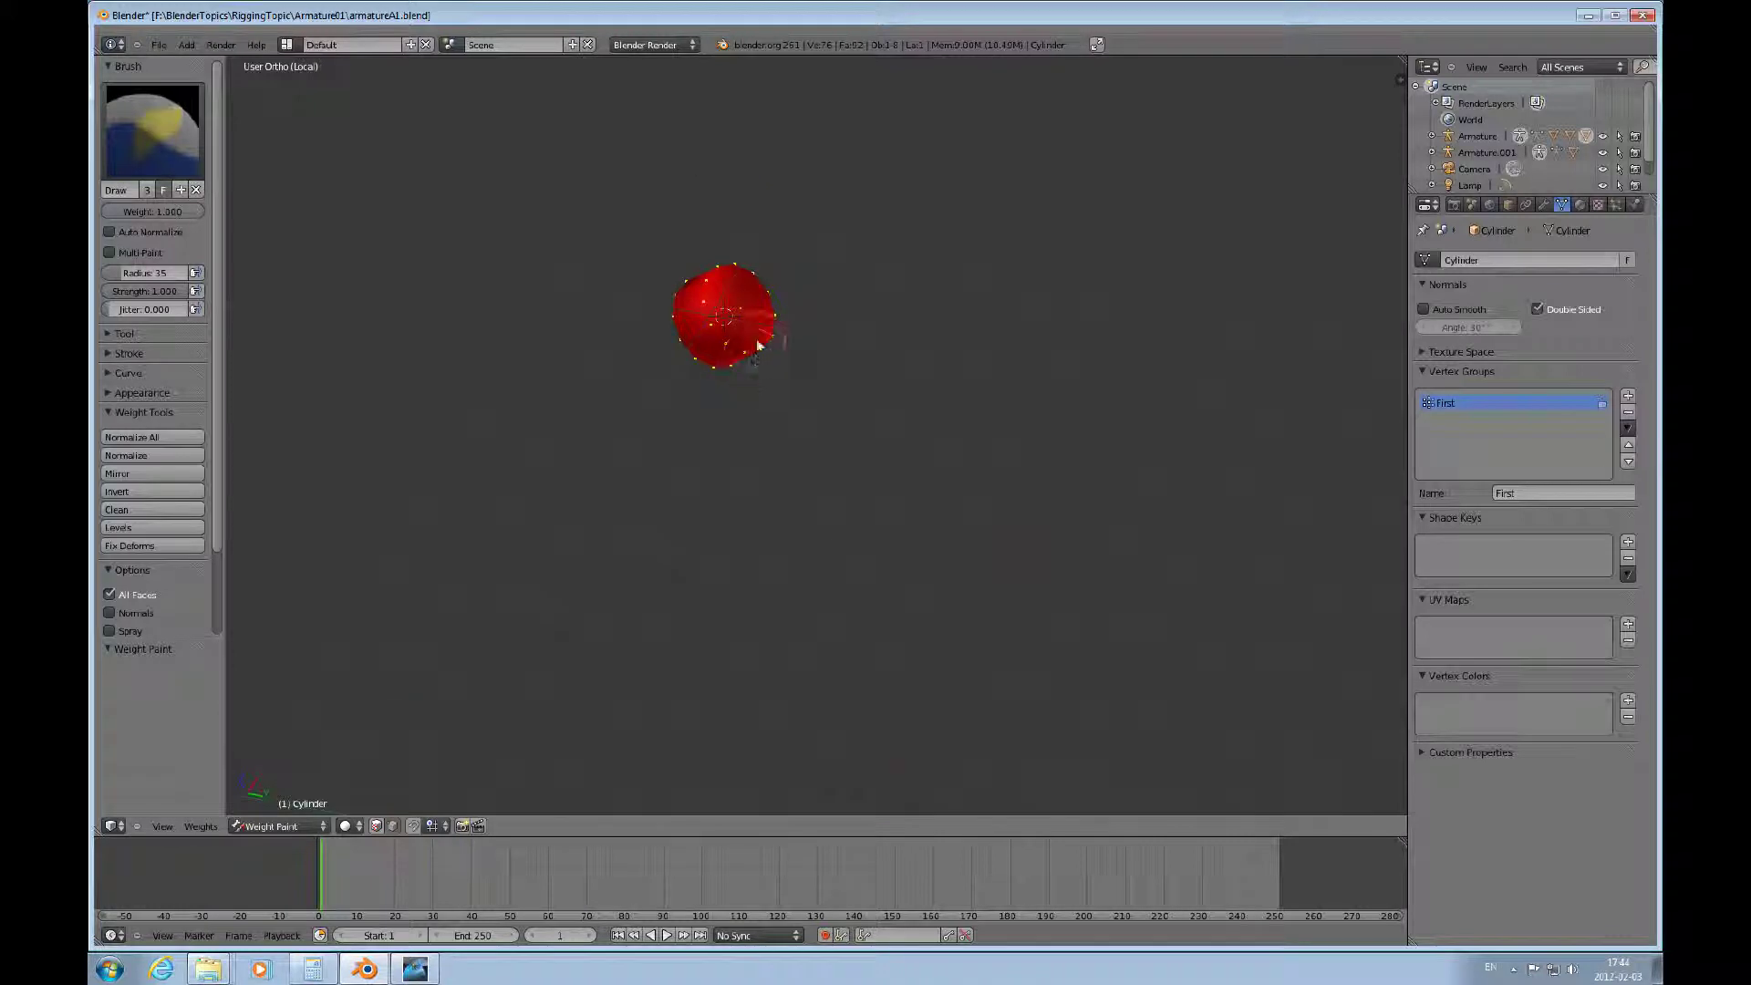
key(KP_Divide)
key(KP_1)
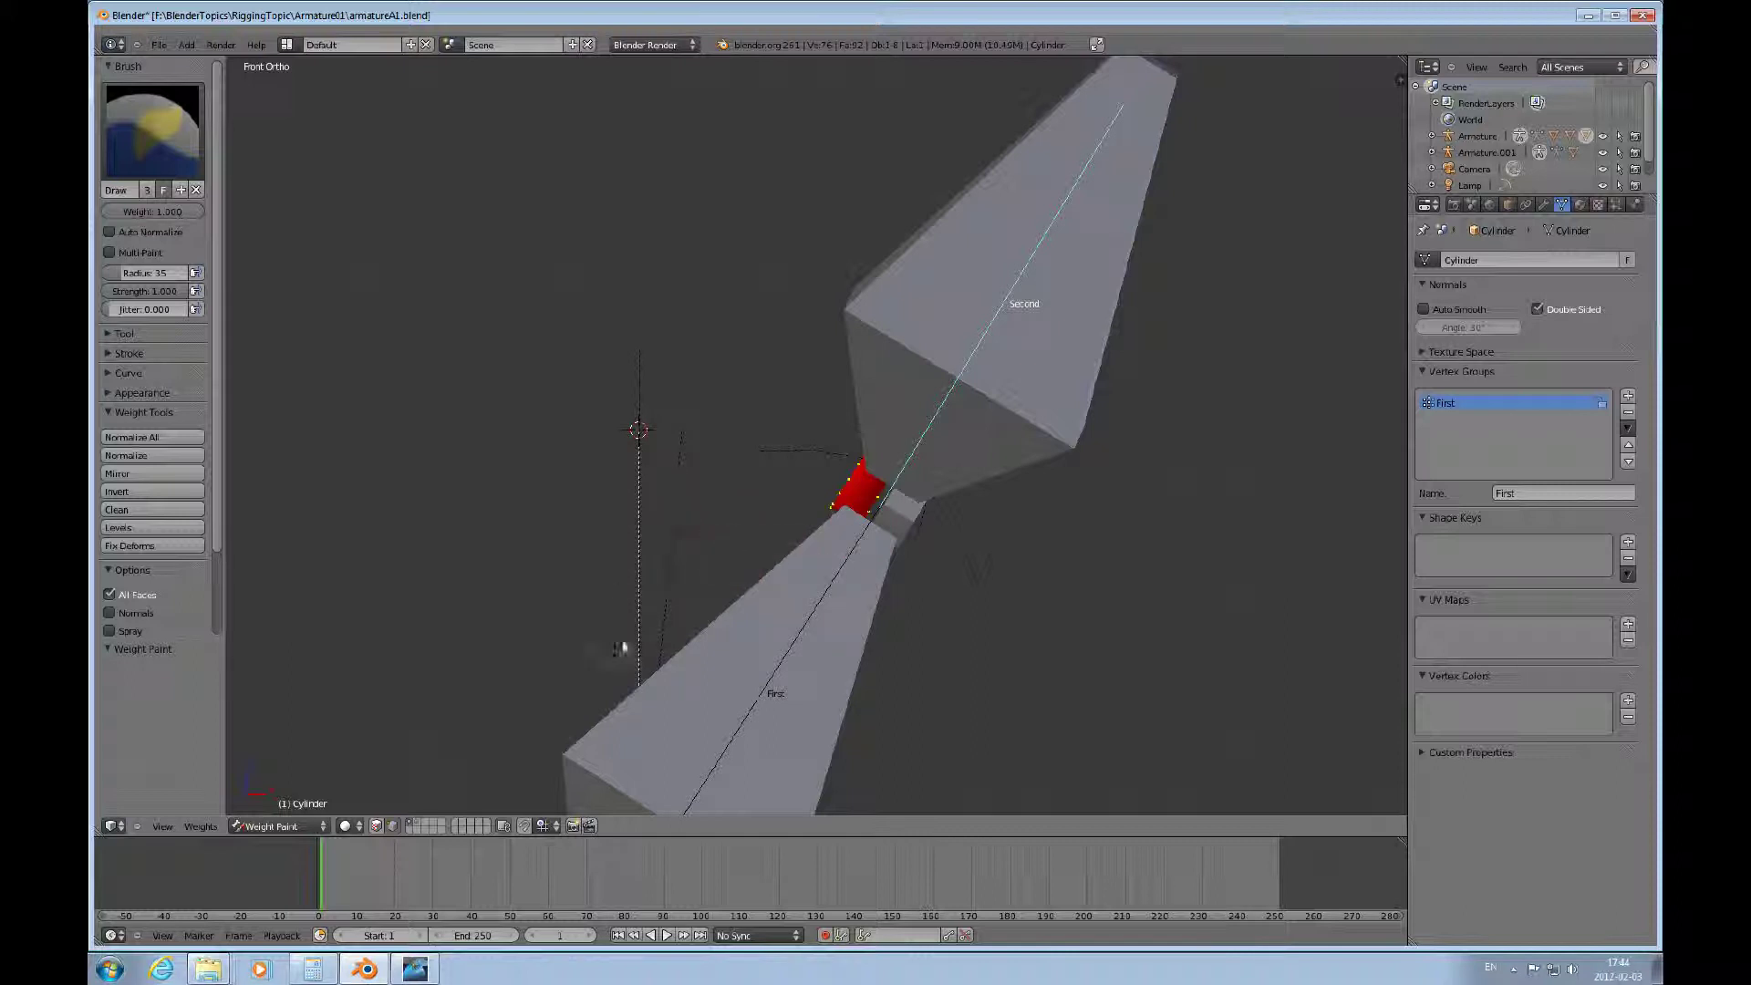
Return to Object Mode, select Cylinder.001 and switch it to Weight Paint mode.
click(320, 827)
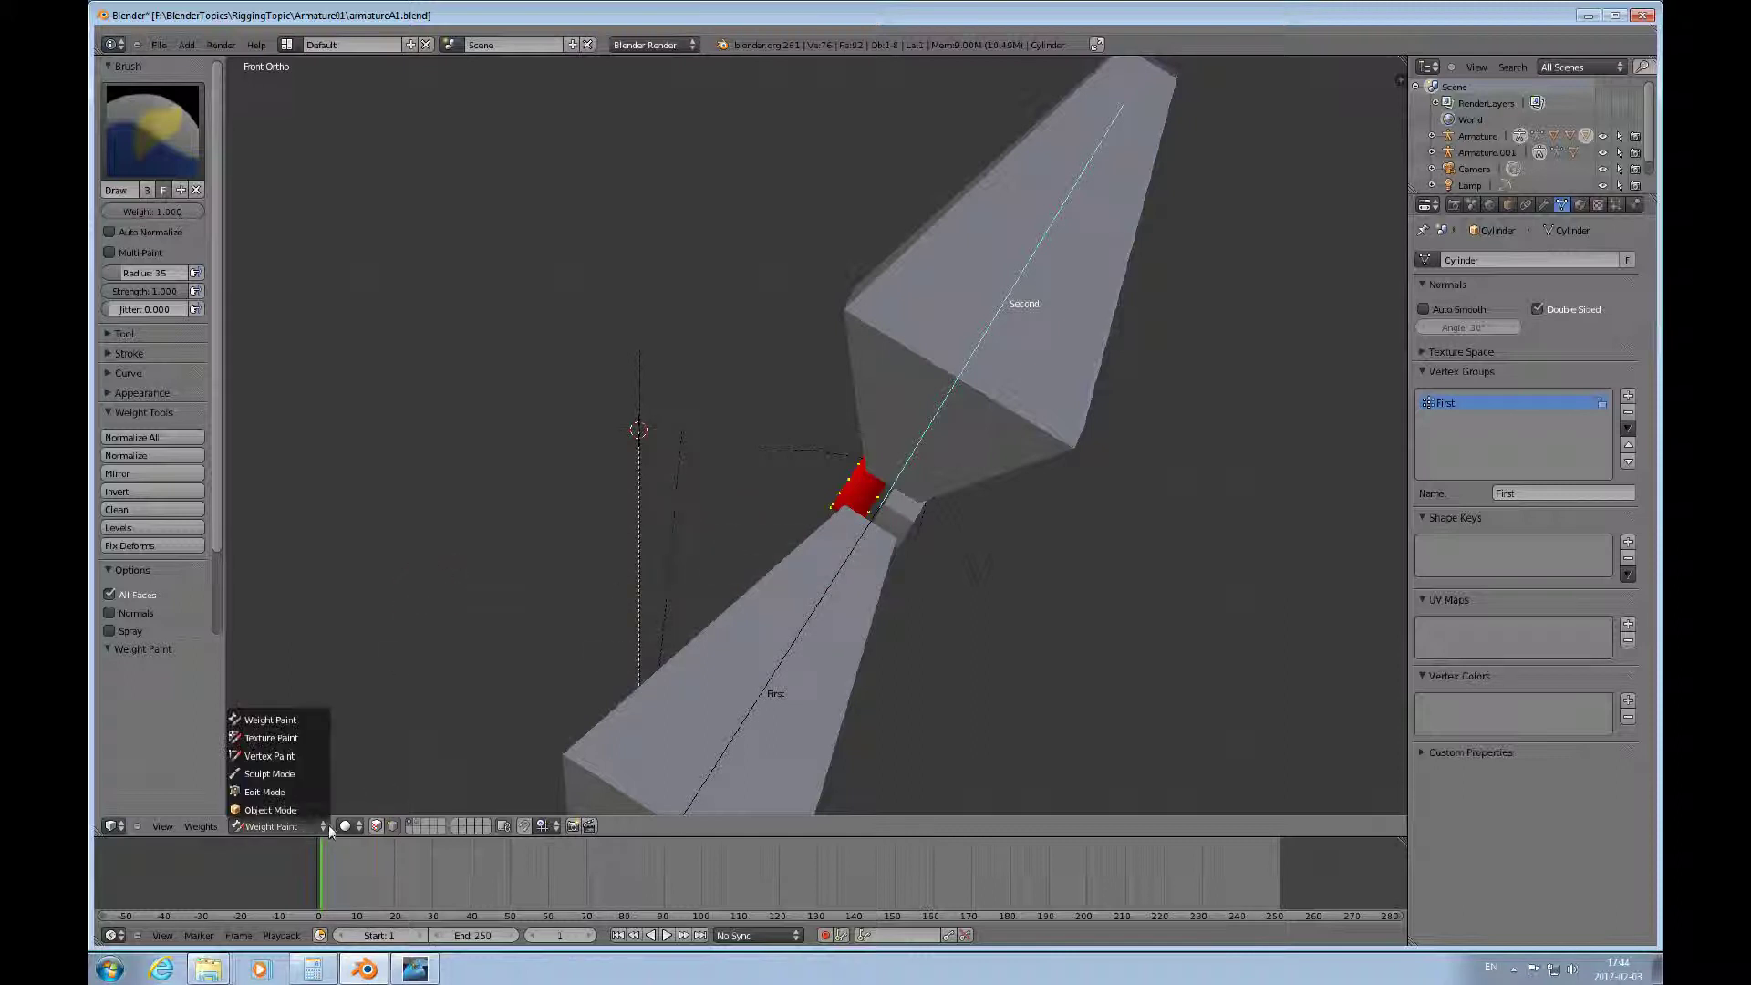
click(271, 811)
right_click(903, 517)
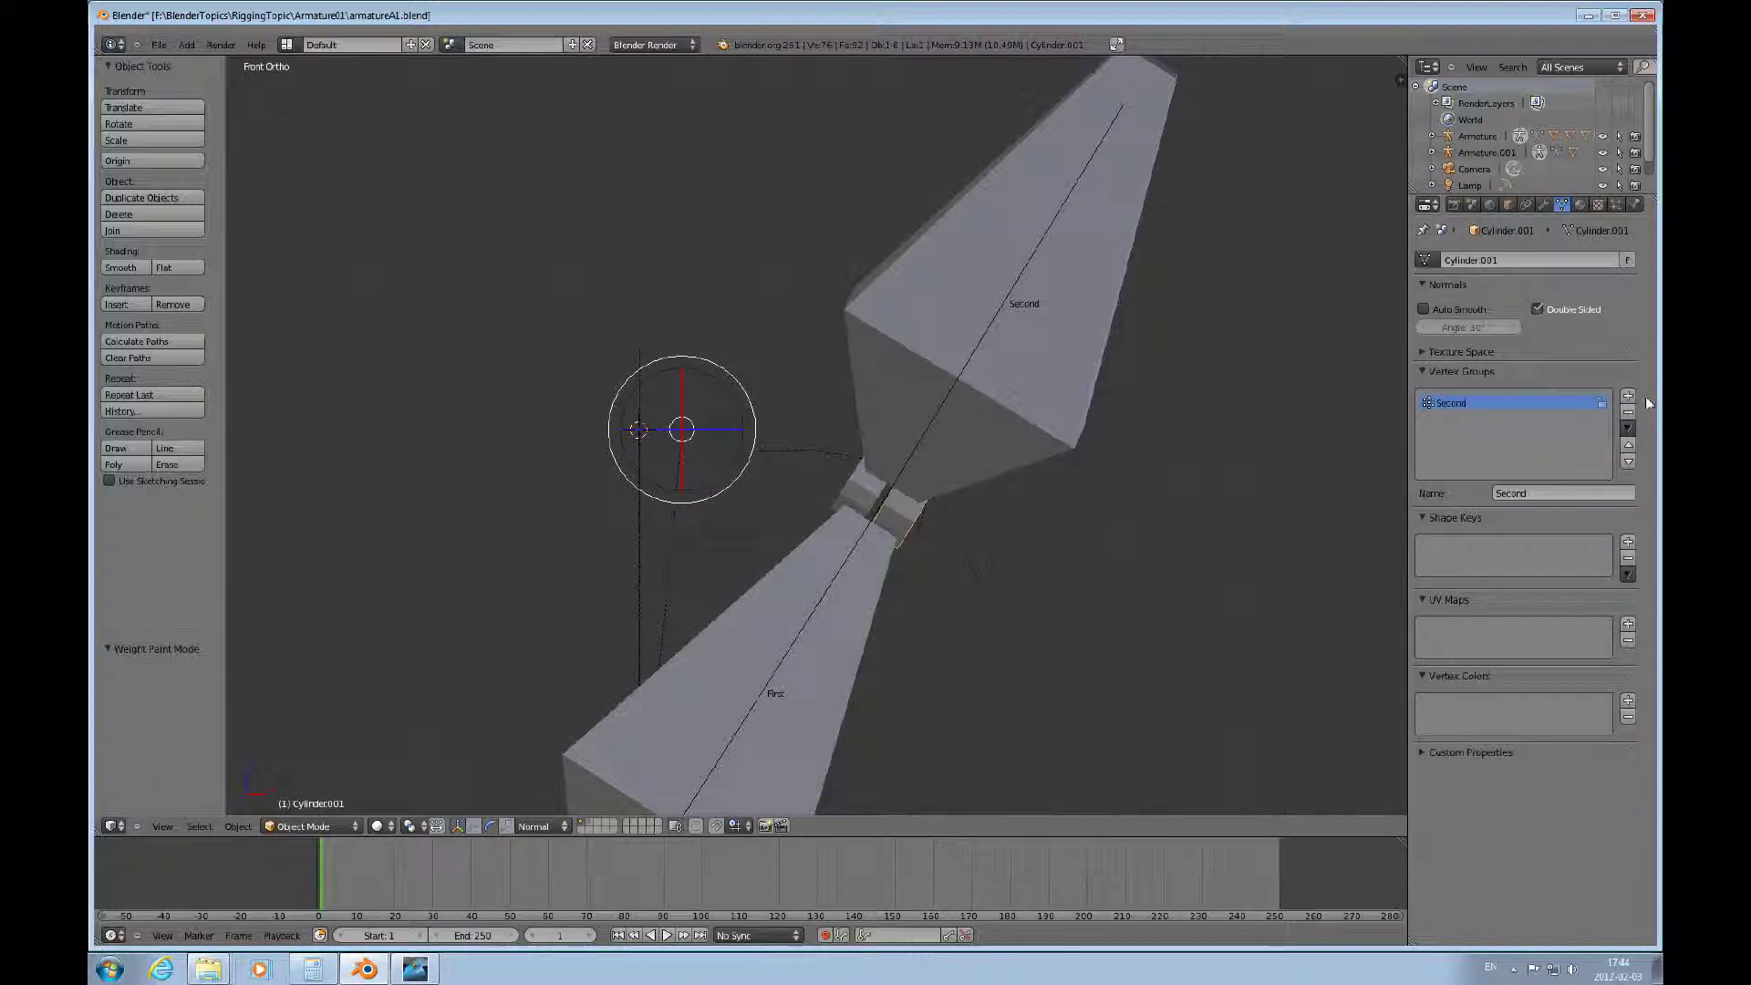
click(356, 827)
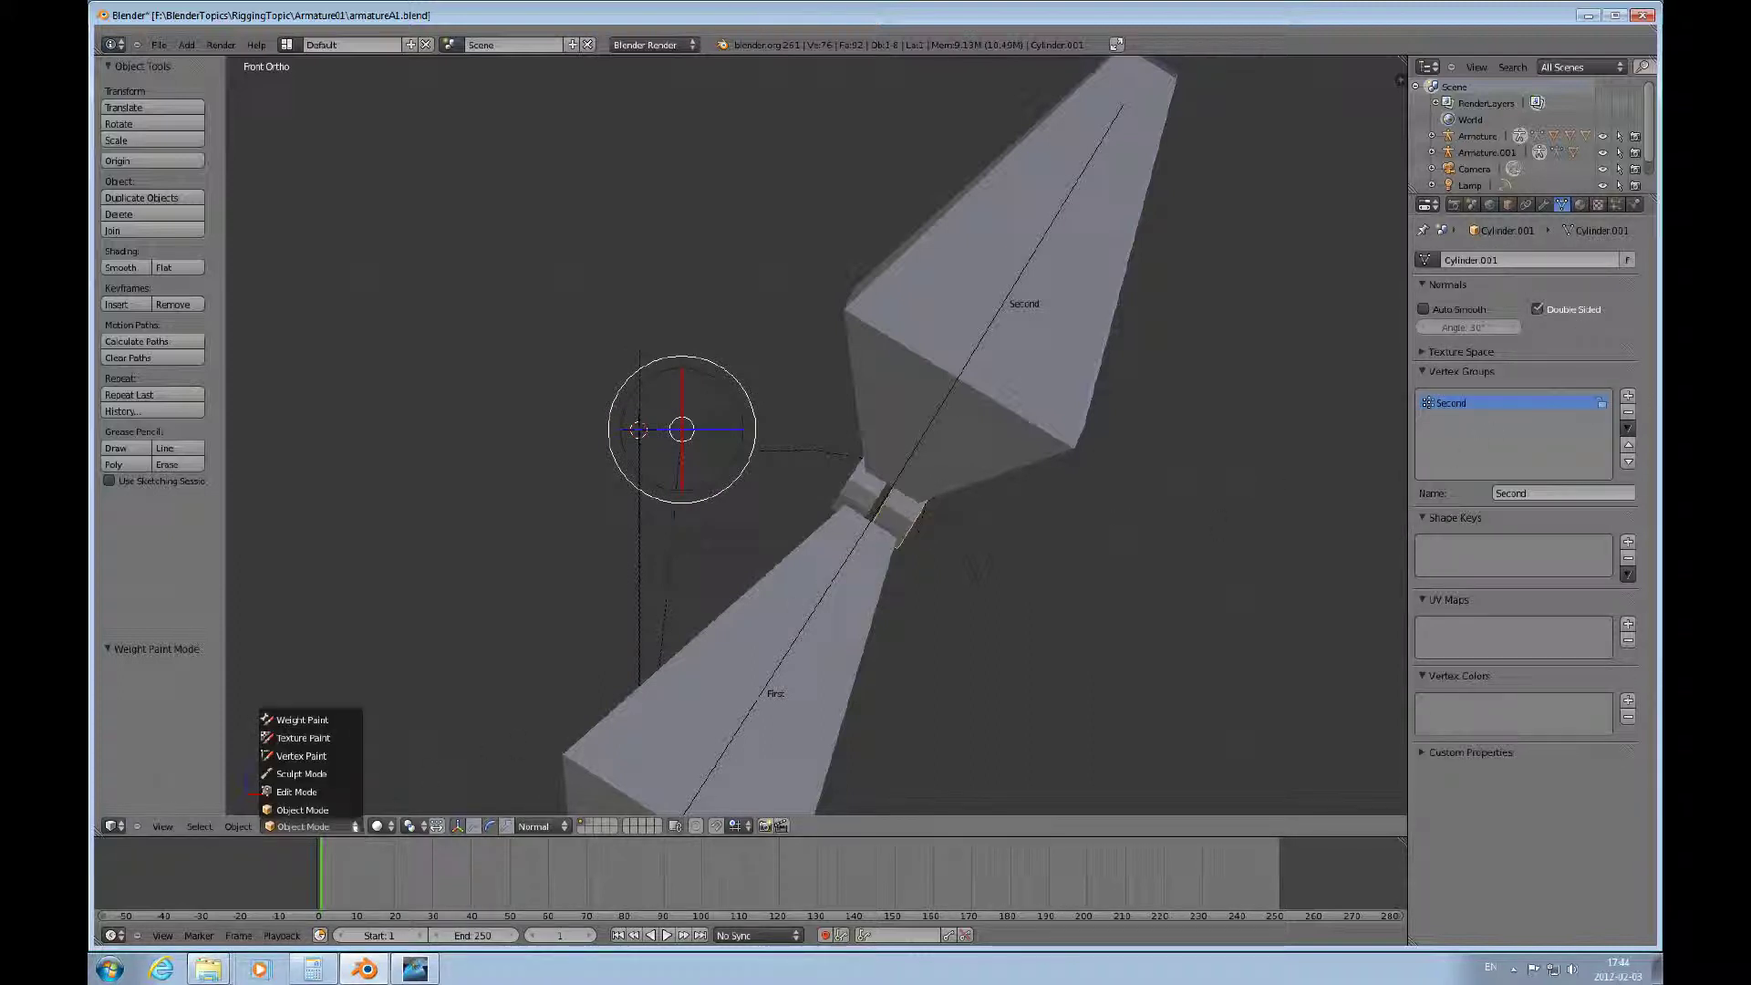
click(326, 723)
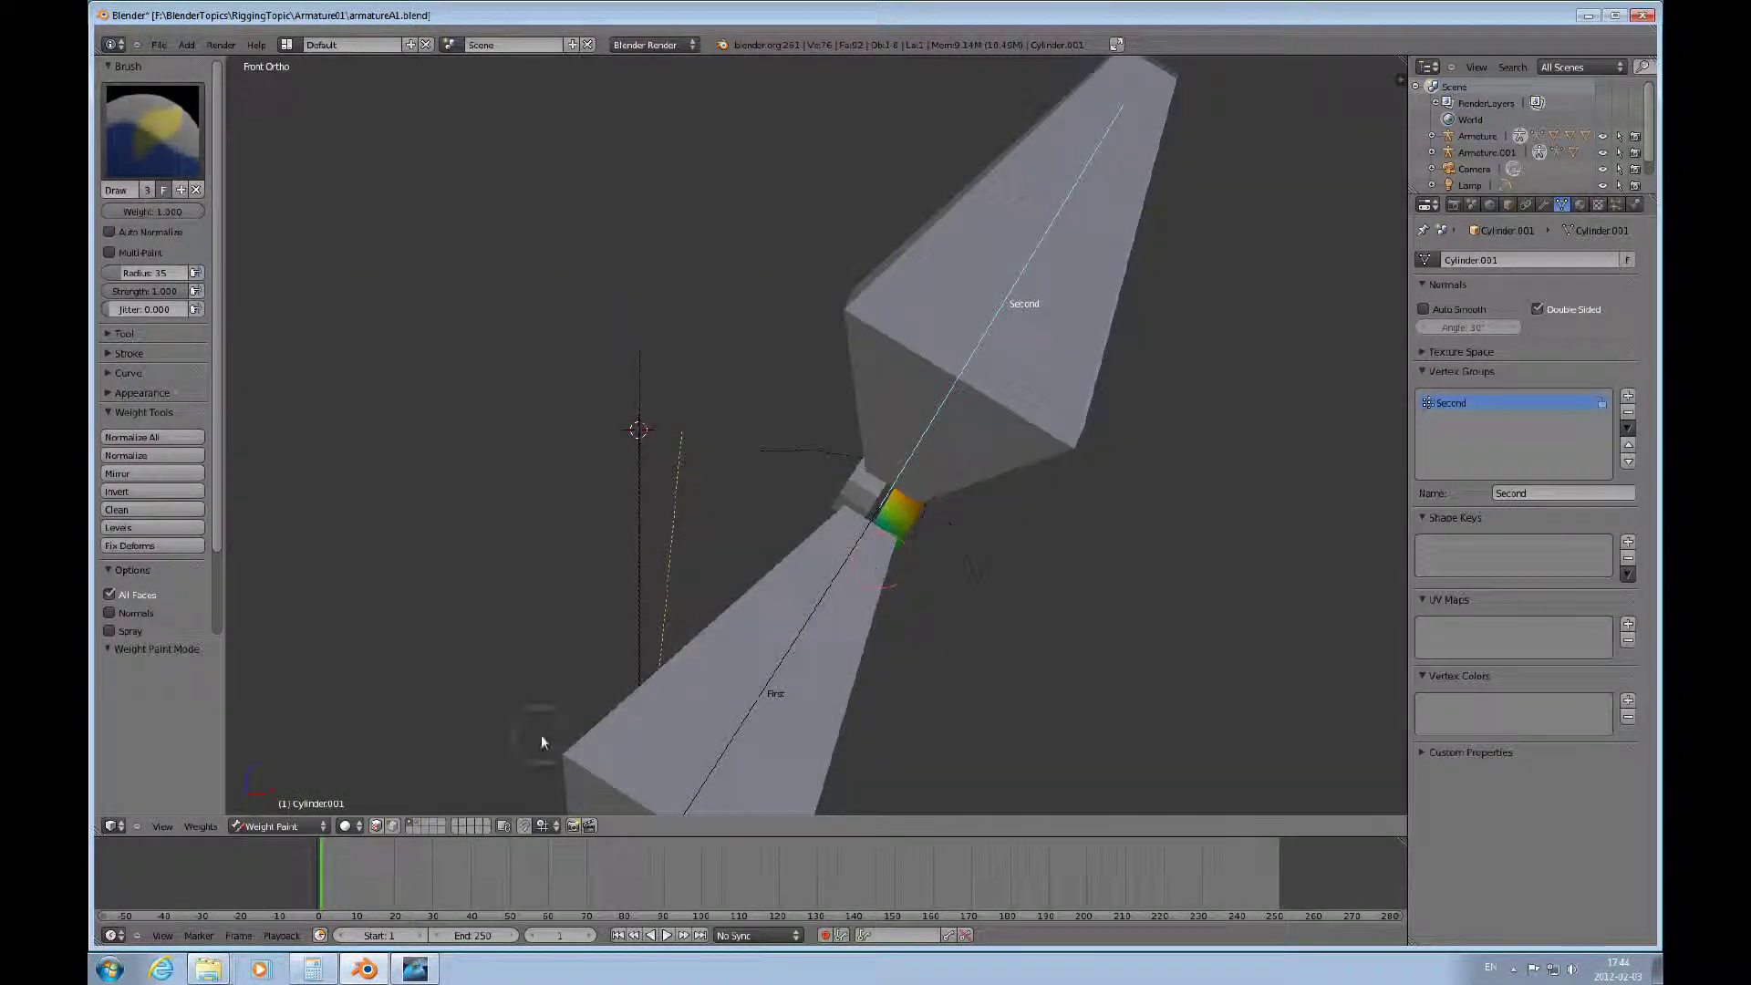
Paint Cylinder.001 solid red for group Second and check it in local view.
mouse_move(937, 484)
mouse_down()
mouse_move(924, 517)
mouse_move(892, 500)
mouse_up()
middle_drag(810, 700, 958, 538)
drag(908, 508, 881, 546)
mouse_move(883, 538)
middle_down()
mouse_move(930, 535)
mouse_move(723, 473)
mouse_move(832, 452)
middle_up()
key(KP_Divide)
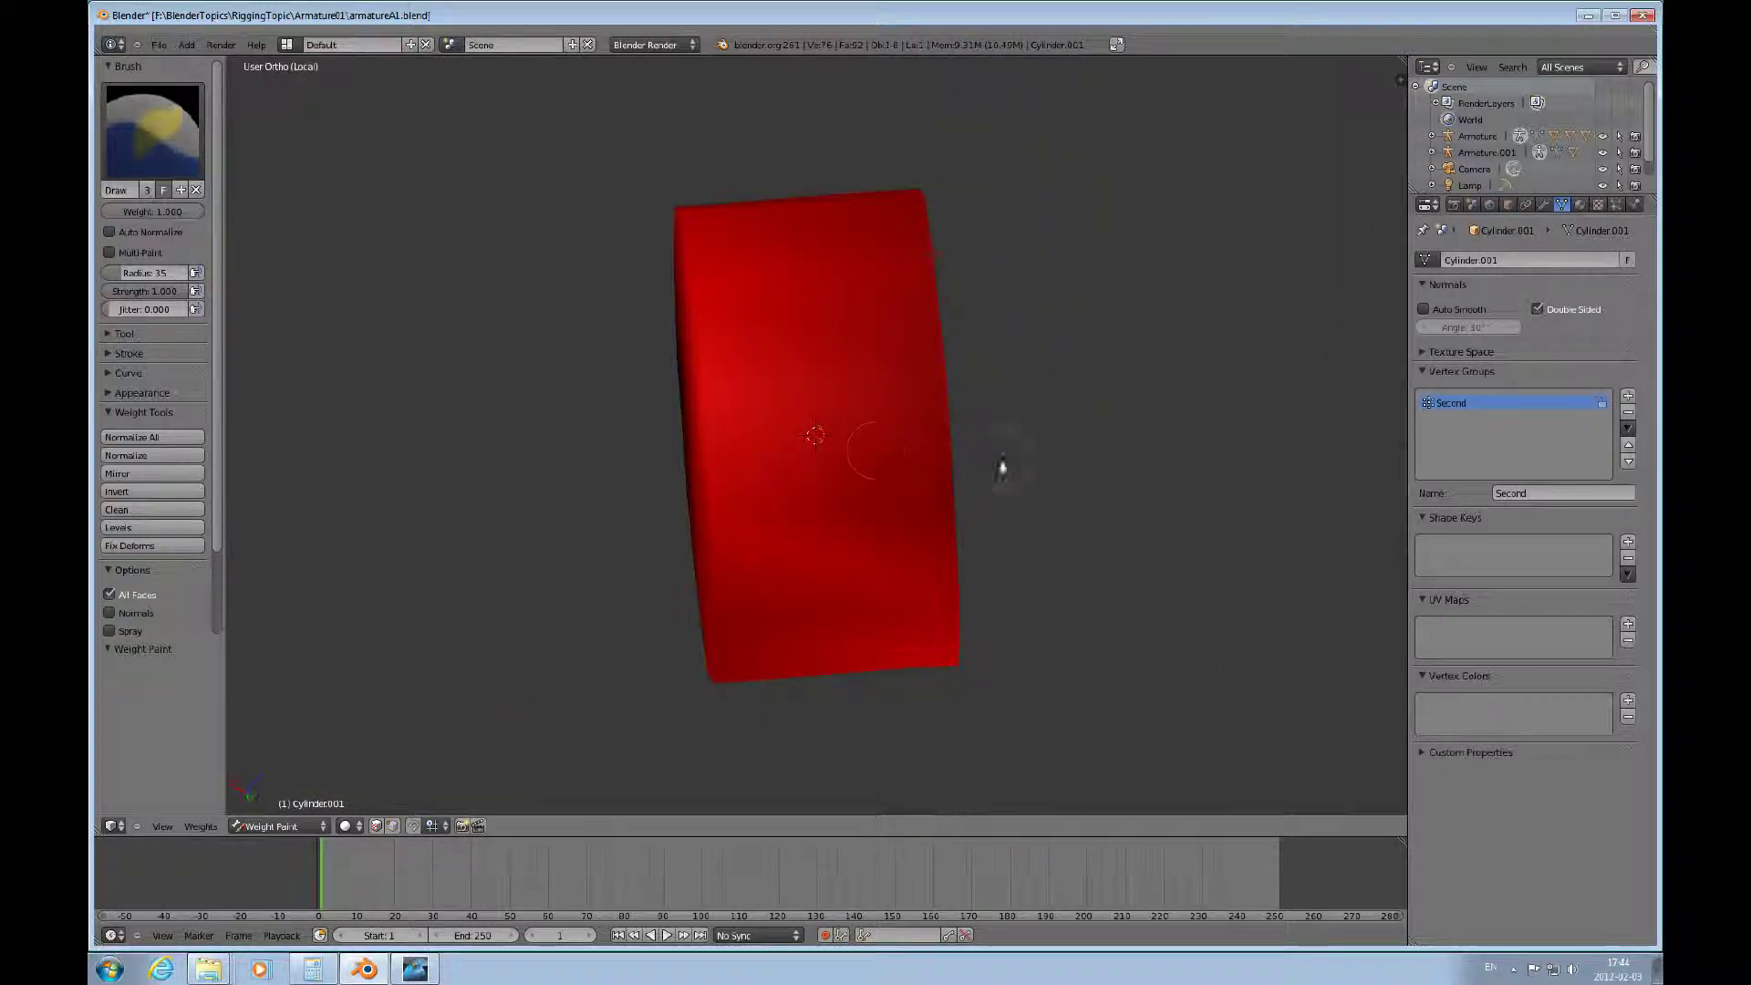
mouse_move(1004, 462)
middle_down()
mouse_move(781, 485)
mouse_move(927, 532)
mouse_move(1118, 379)
mouse_move(1091, 401)
middle_up()
key(KP_Divide)
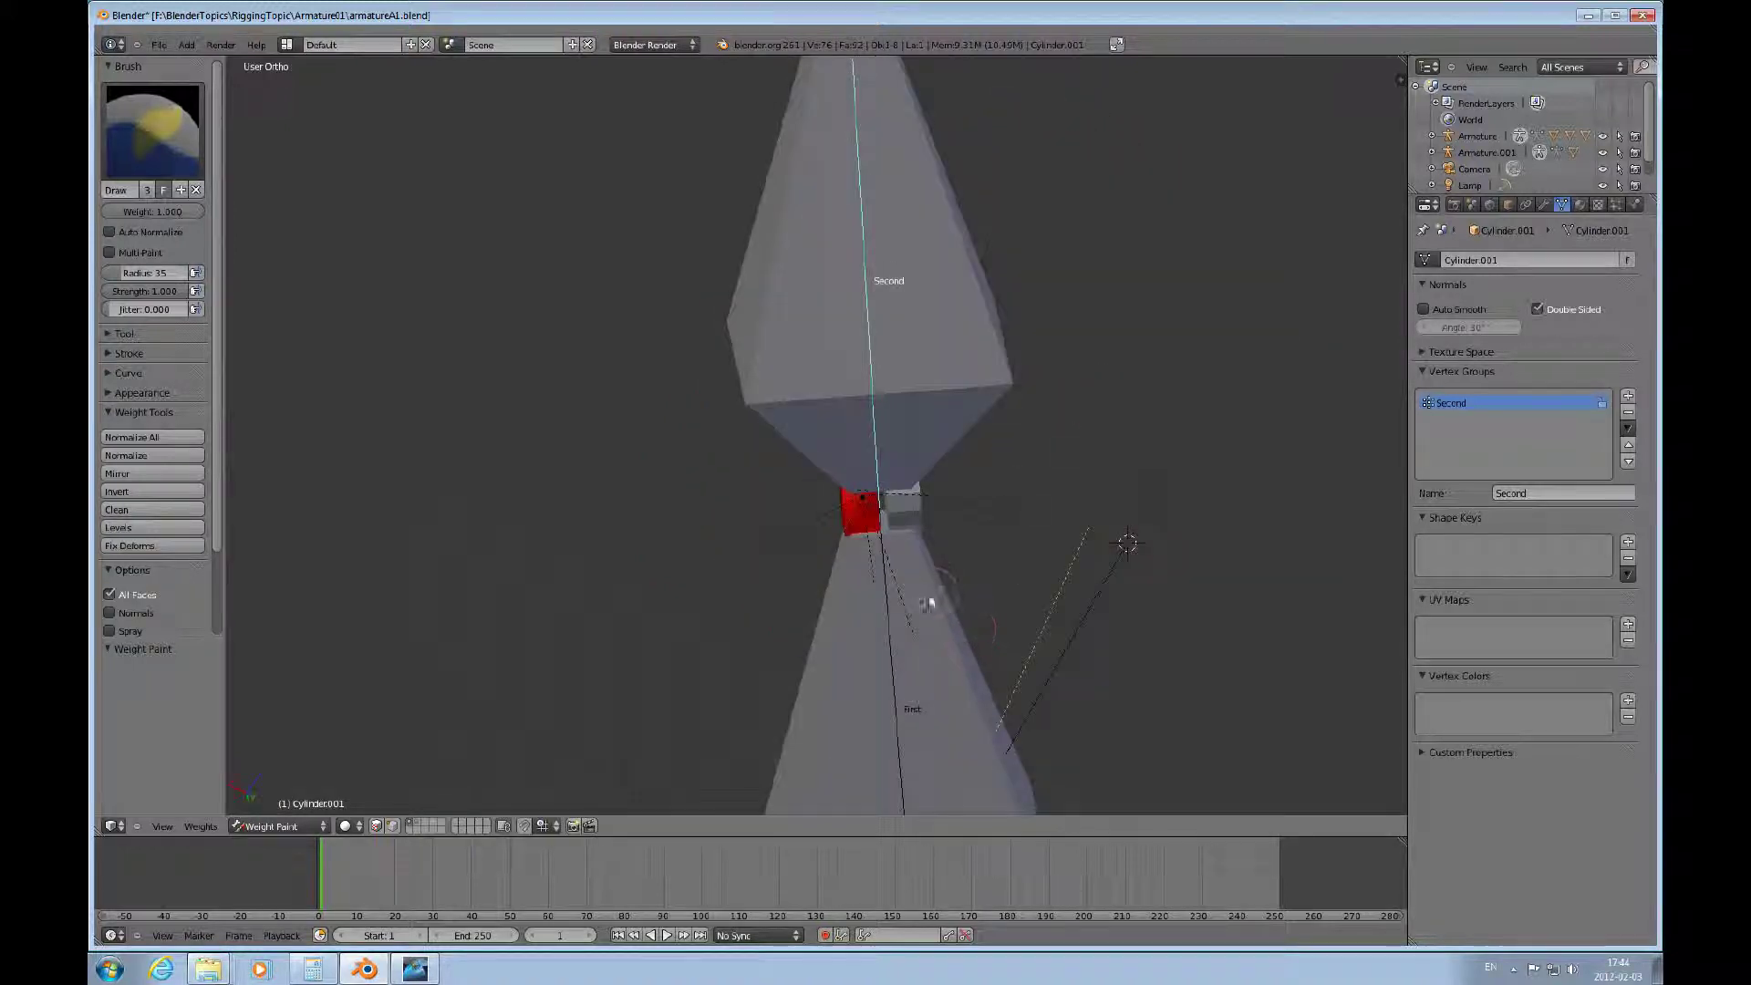
middle_drag(923, 616, 919, 524)
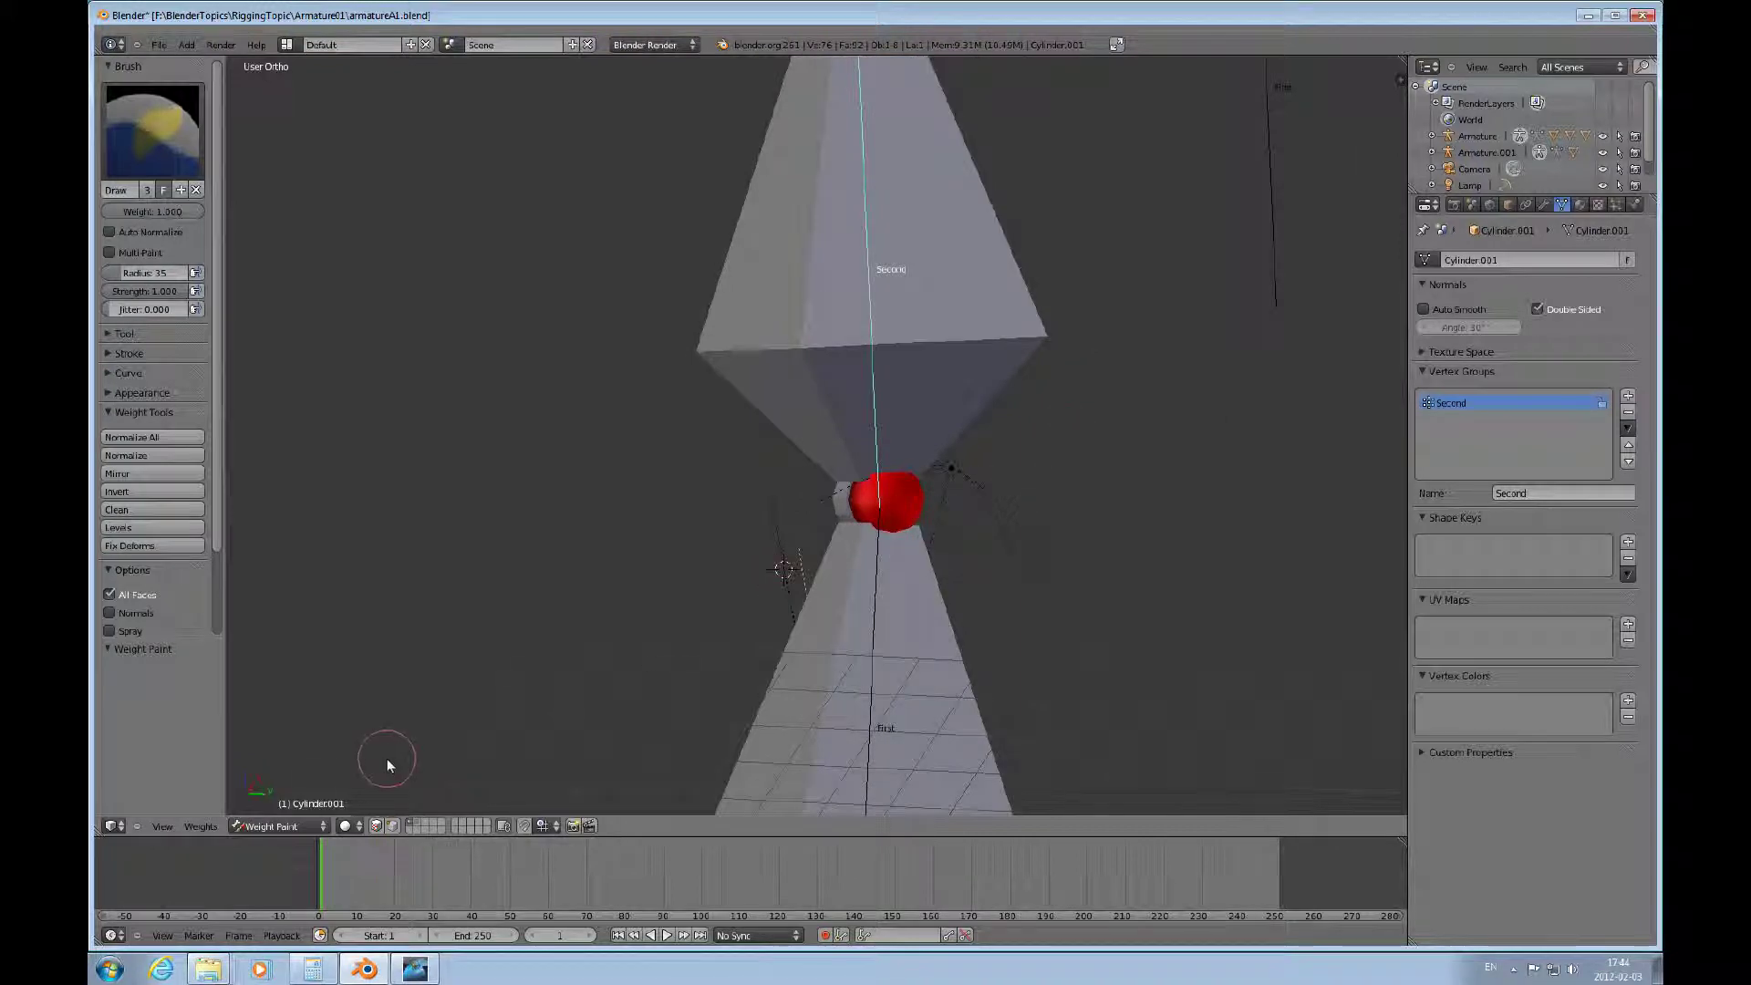
click(278, 825)
Back in Object Mode, select the armature and switch it to Pose Mode.
click(294, 740)
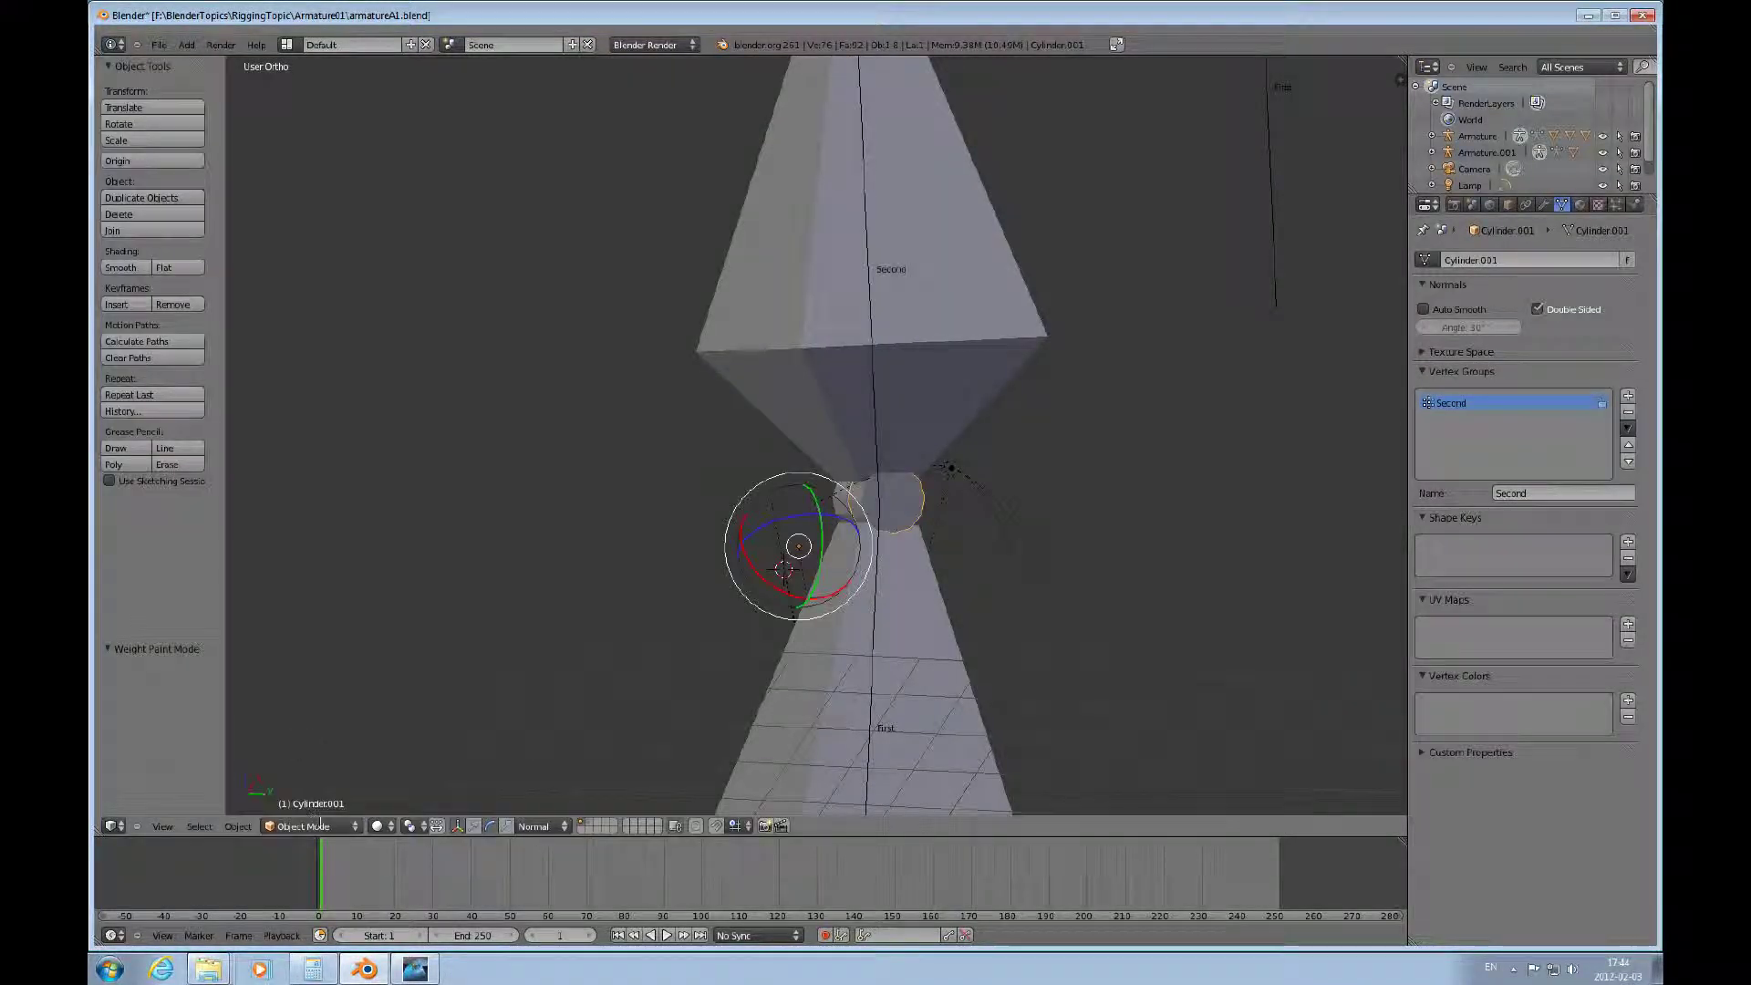
click(337, 824)
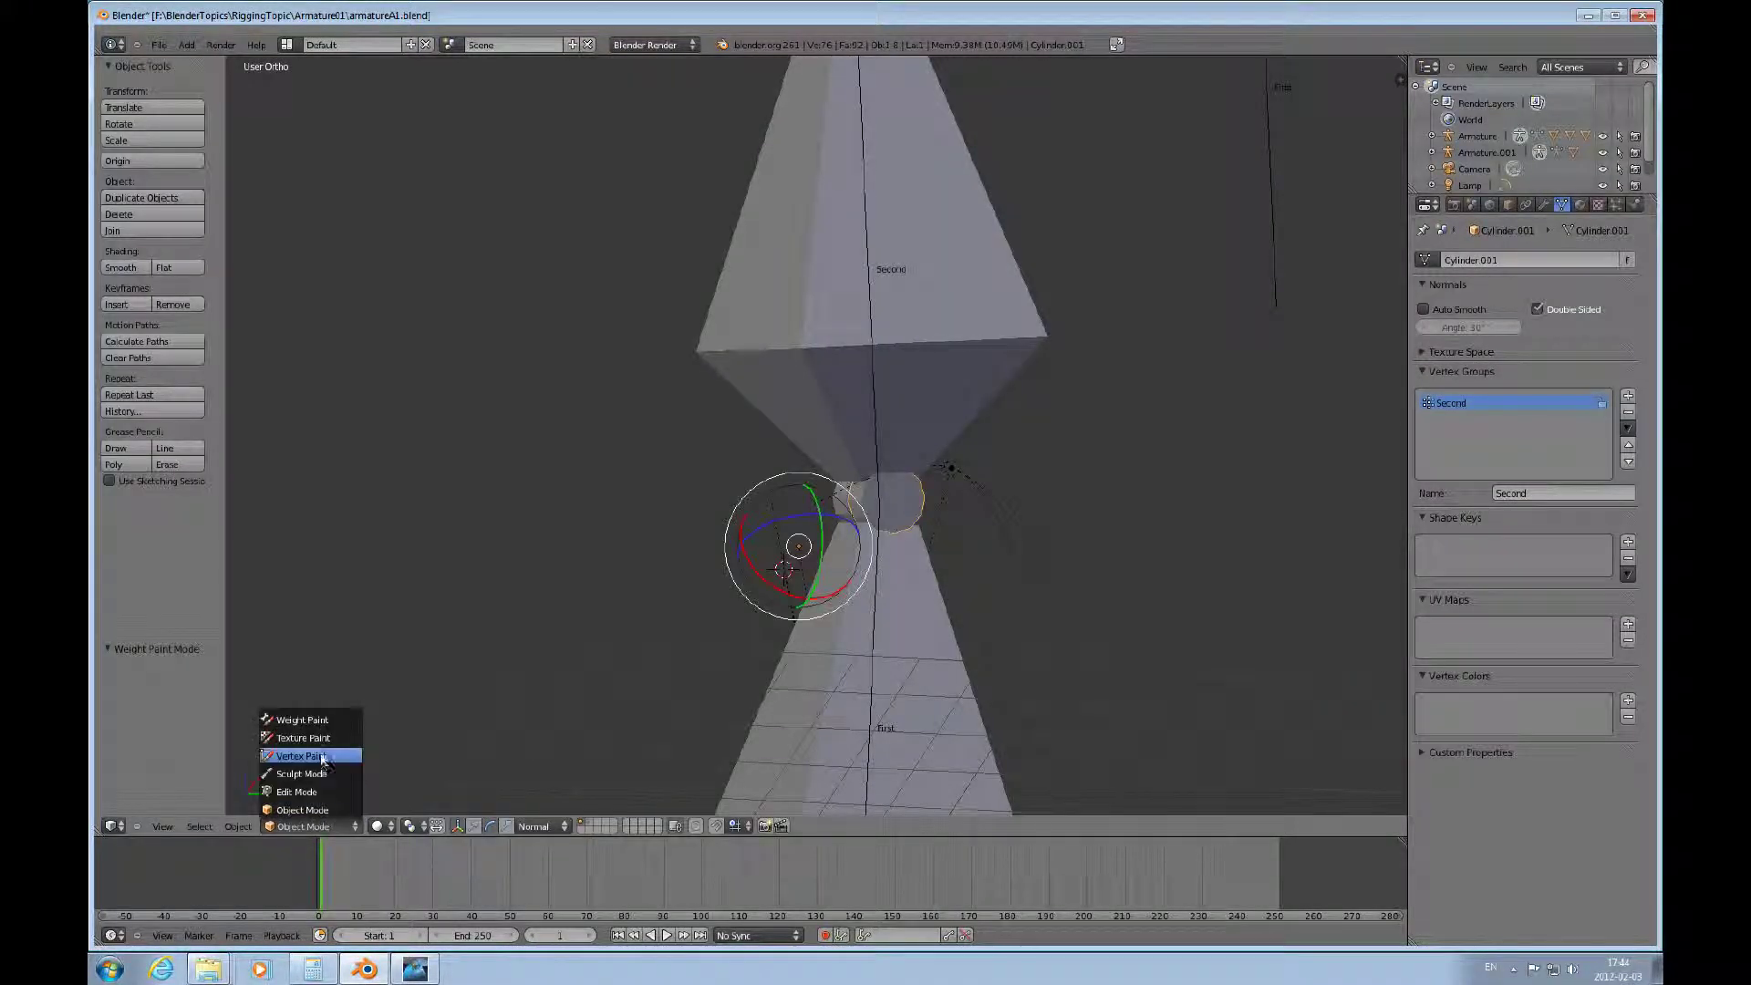
right_click(878, 637)
click(315, 825)
click(321, 810)
middle_drag(876, 511, 907, 561)
Select the Second bone and test-rotate it at the hinge.
right_click(860, 352)
scroll(897, 387, down, 3)
scroll(858, 447, up, 1)
scroll(859, 447, up, 5)
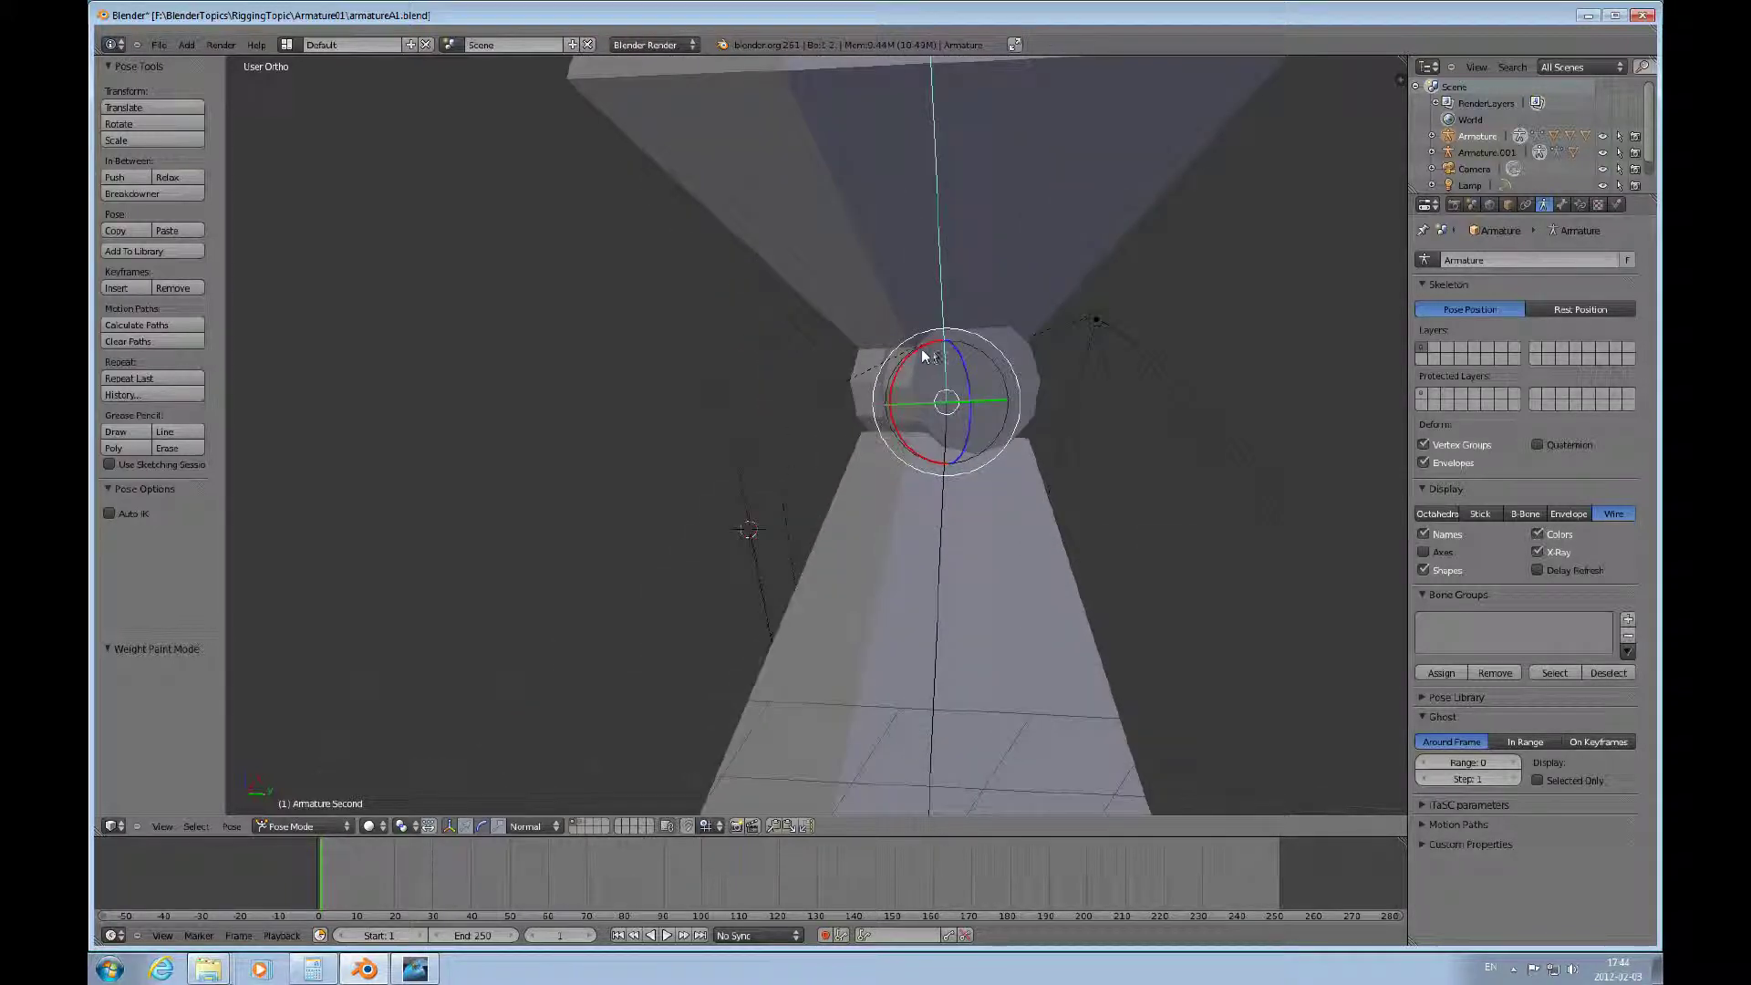
mouse_move(921, 356)
mouse_down()
mouse_move(971, 336)
mouse_move(1000, 354)
mouse_move(1009, 397)
mouse_move(1009, 349)
mouse_move(938, 315)
mouse_move(892, 344)
mouse_move(878, 406)
mouse_move(922, 344)
mouse_move(974, 355)
mouse_move(978, 385)
mouse_move(979, 359)
mouse_move(926, 328)
mouse_move(896, 356)
mouse_move(977, 365)
mouse_move(936, 340)
mouse_up()
mouse_move(967, 438)
middle_down()
mouse_move(1036, 509)
mouse_move(1021, 437)
mouse_move(937, 443)
middle_up()
Rotate the Second bone to -2.606° about X, then select the Cube mesh.
right_click(876, 409)
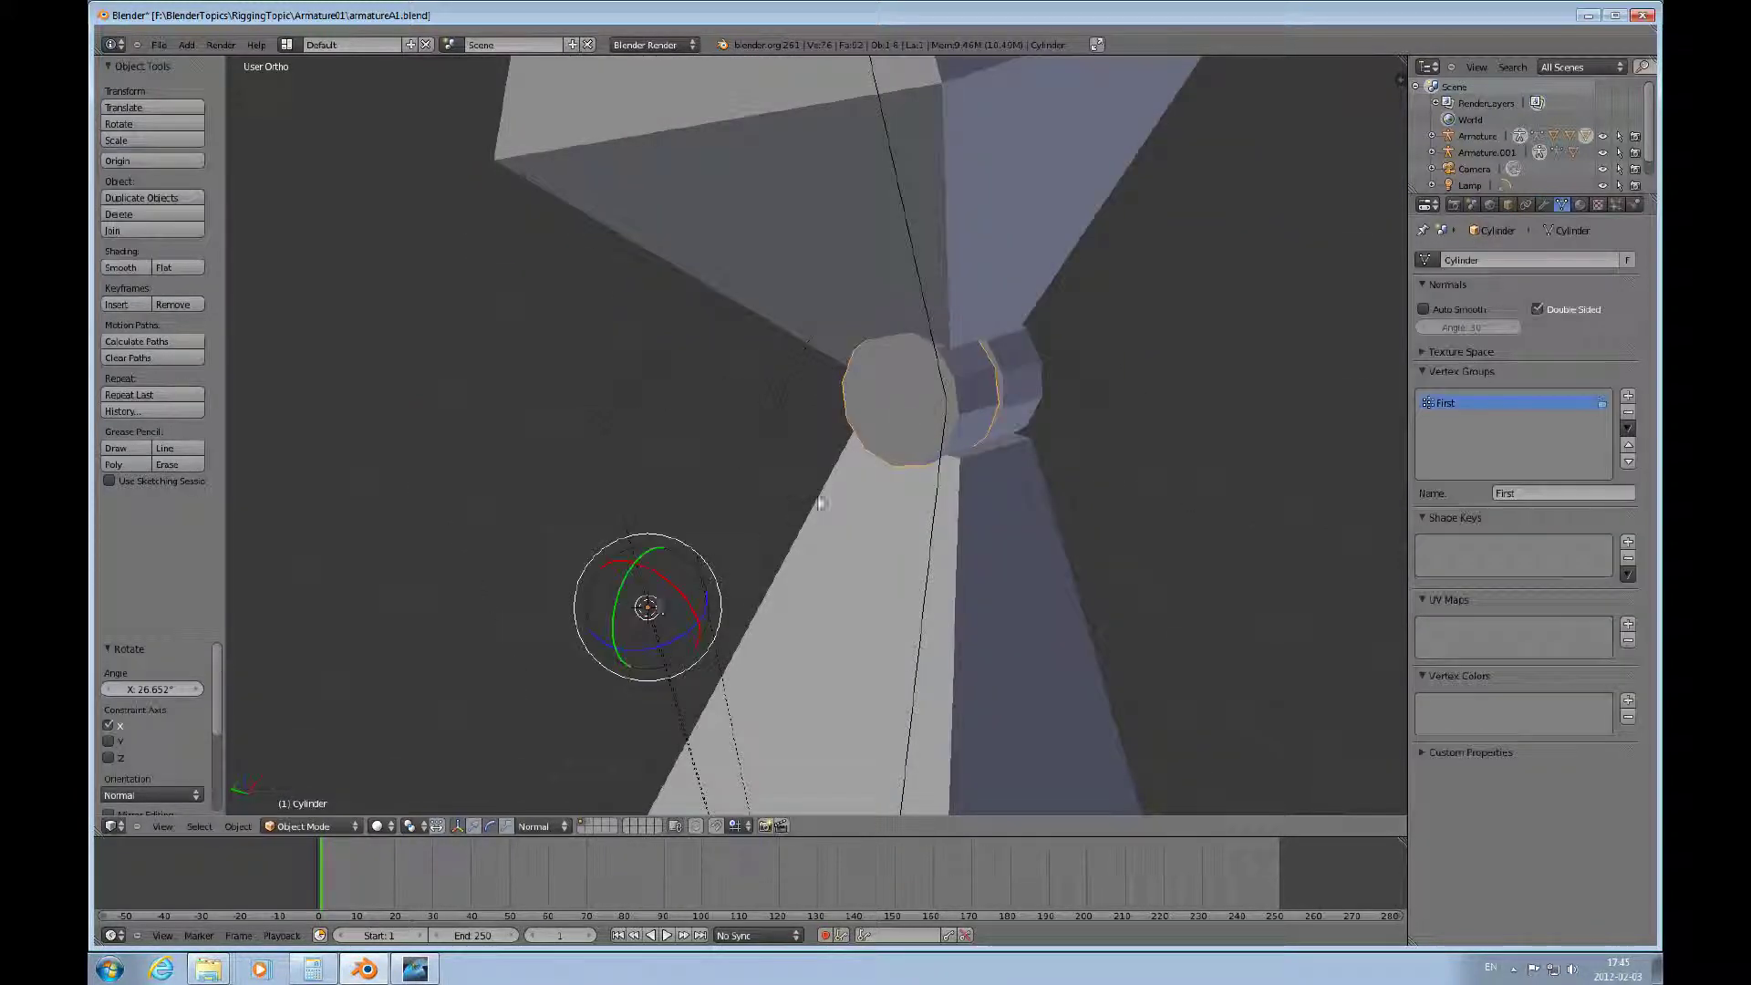
right_click(956, 385)
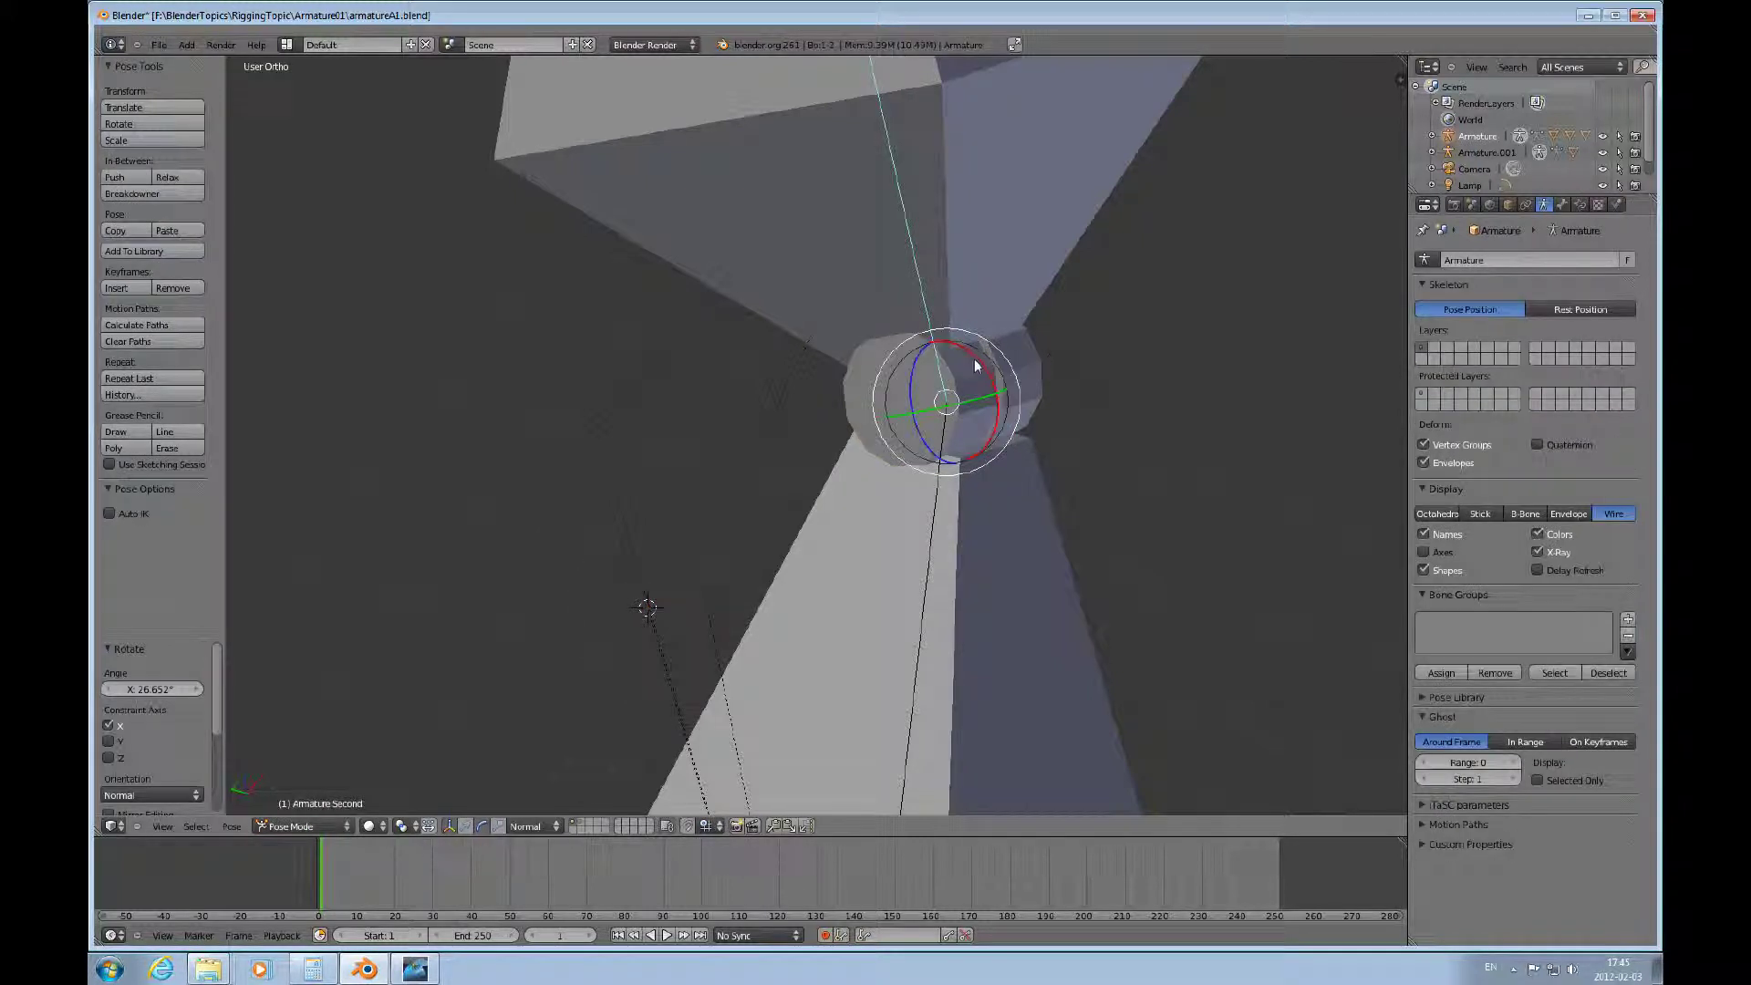
drag(975, 366, 1011, 440)
middle_drag(1011, 440, 898, 561)
right_click(861, 564)
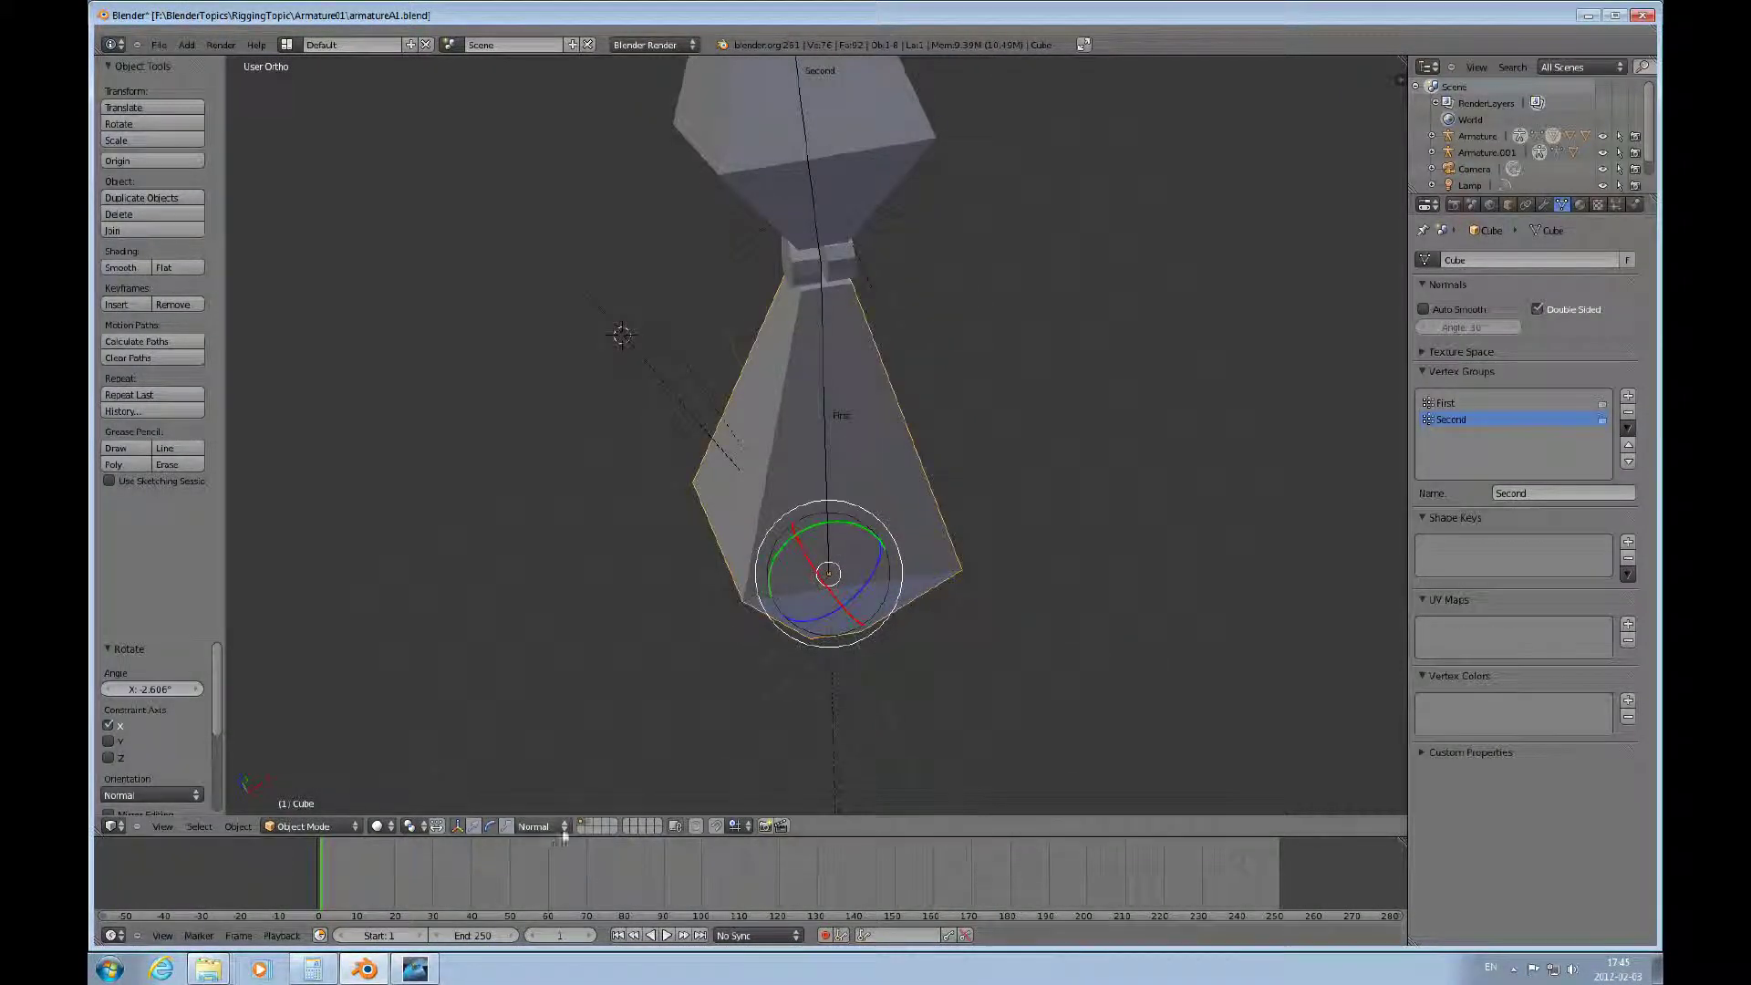
Switch the transform orientation to Global.
click(563, 827)
middle_drag(727, 637, 803, 584)
click(548, 826)
click(547, 810)
middle_drag(817, 578, 861, 486)
Select the First bone in Pose Mode and set the transform orientation to Normal.
right_click(844, 483)
key(ctrl+Tab)
click(523, 825)
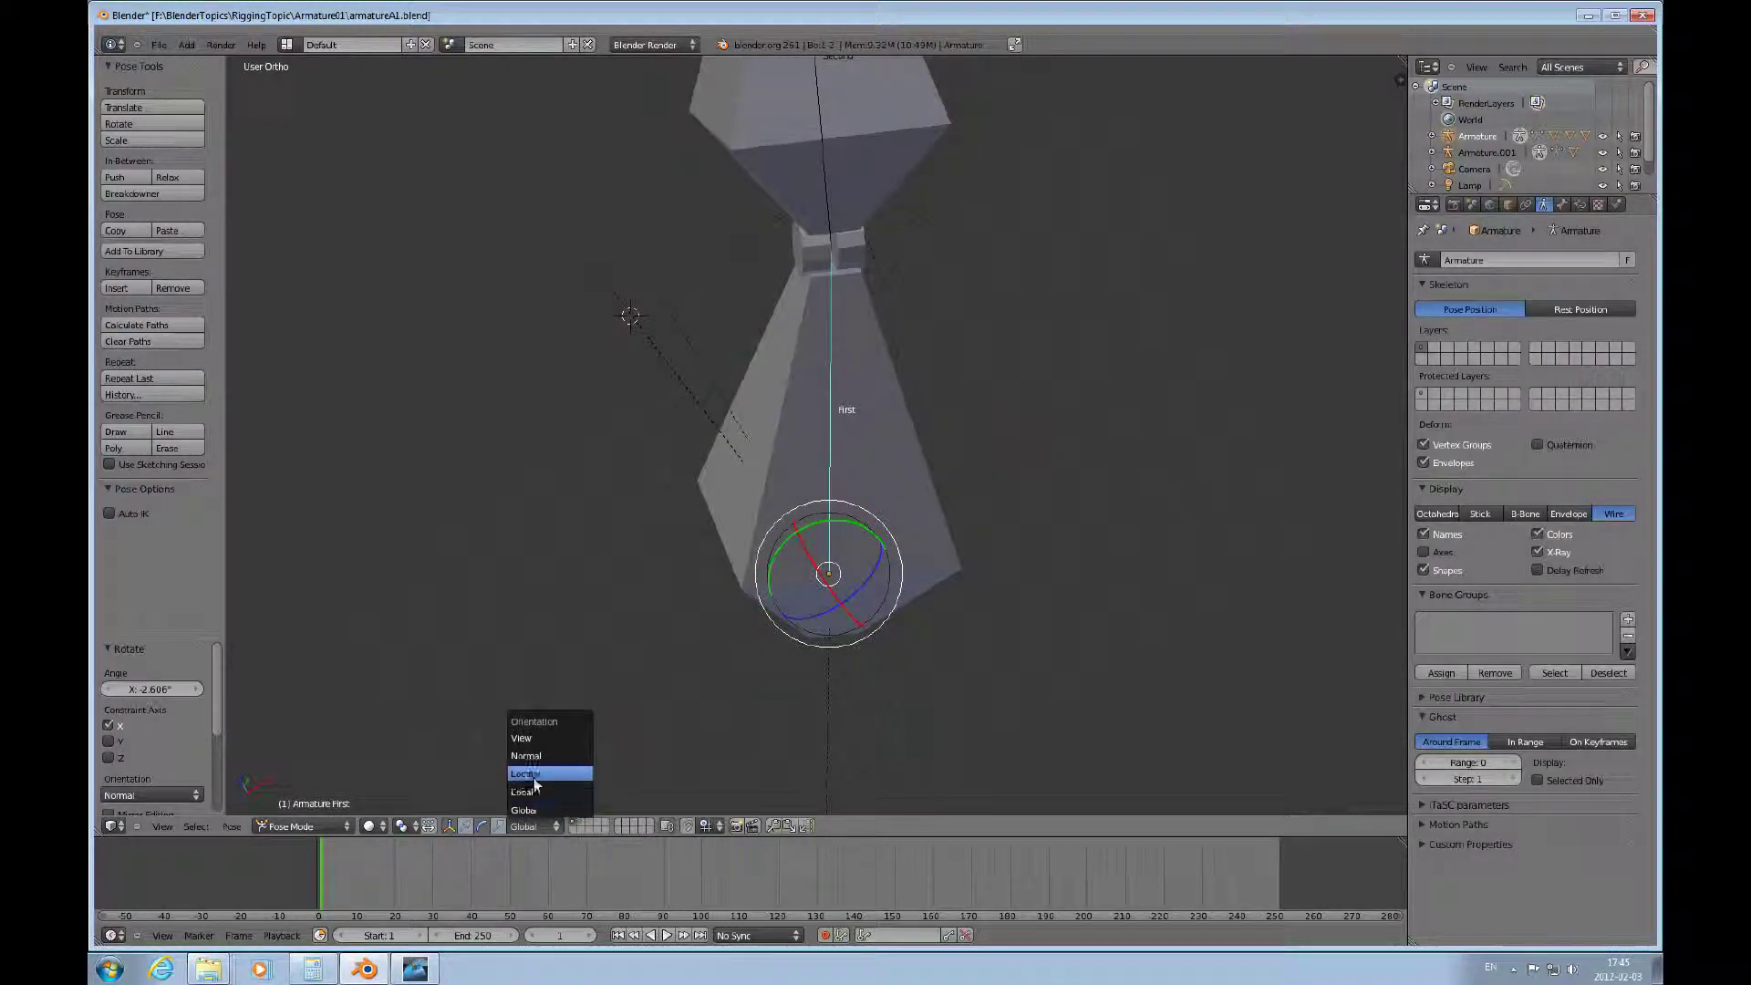
click(531, 756)
Rotate the First bone about X and bend the Second bone at the hinge.
middle_drag(840, 620, 867, 564)
drag(857, 555, 894, 594)
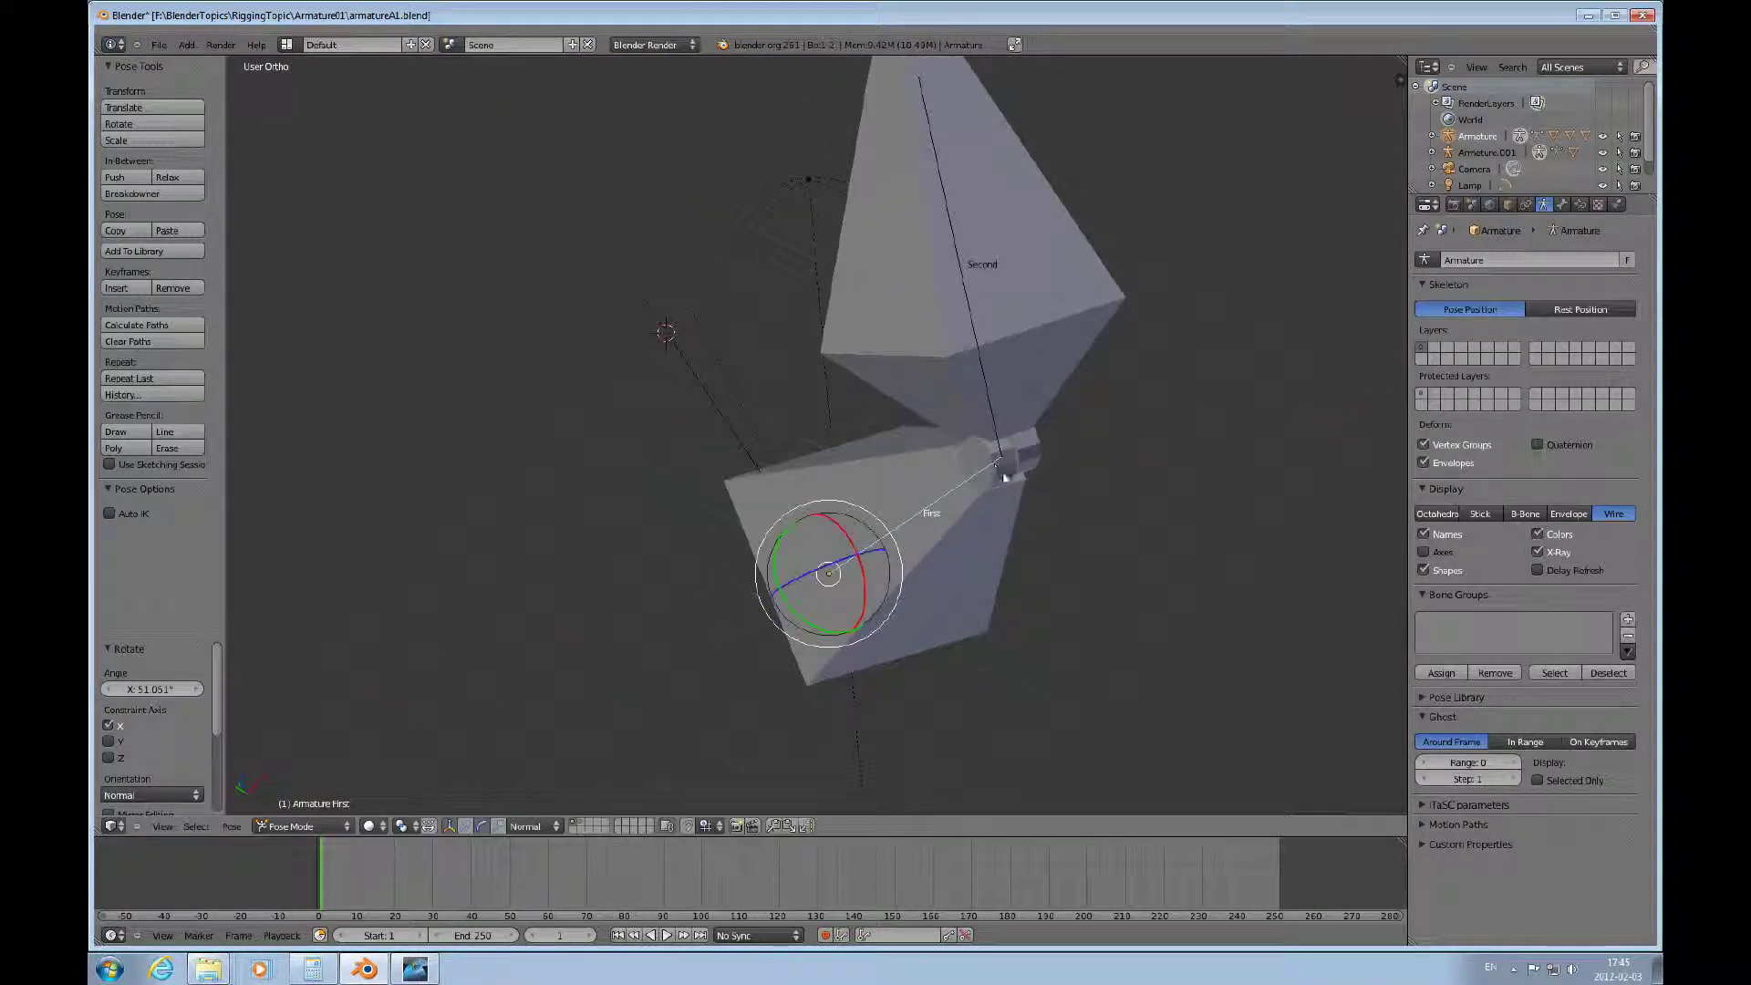
middle_drag(1004, 476, 947, 434)
scroll(966, 400, up, 2)
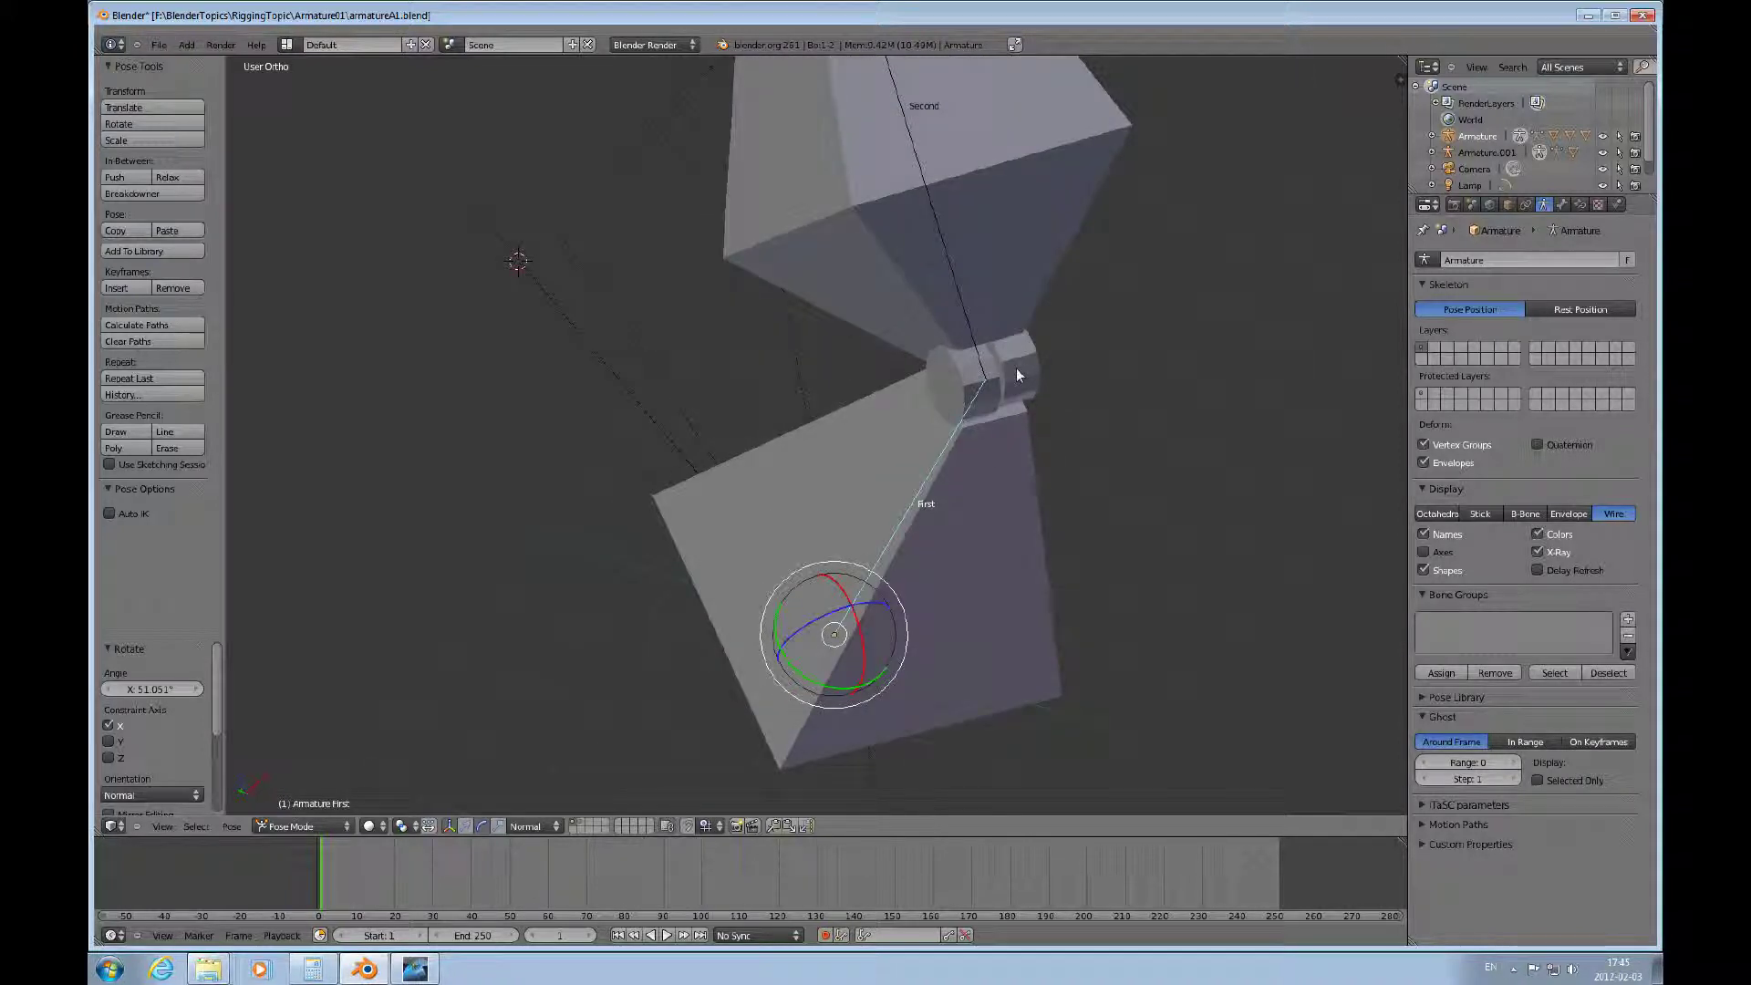
right_click(967, 316)
mouse_move(1001, 353)
mouse_down()
mouse_move(1028, 407)
mouse_move(993, 337)
mouse_move(996, 383)
mouse_up()
Re-pose the First bone to −19.033° about X, then view the rig from the front.
key(ctrl+Tab)
right_click(978, 458)
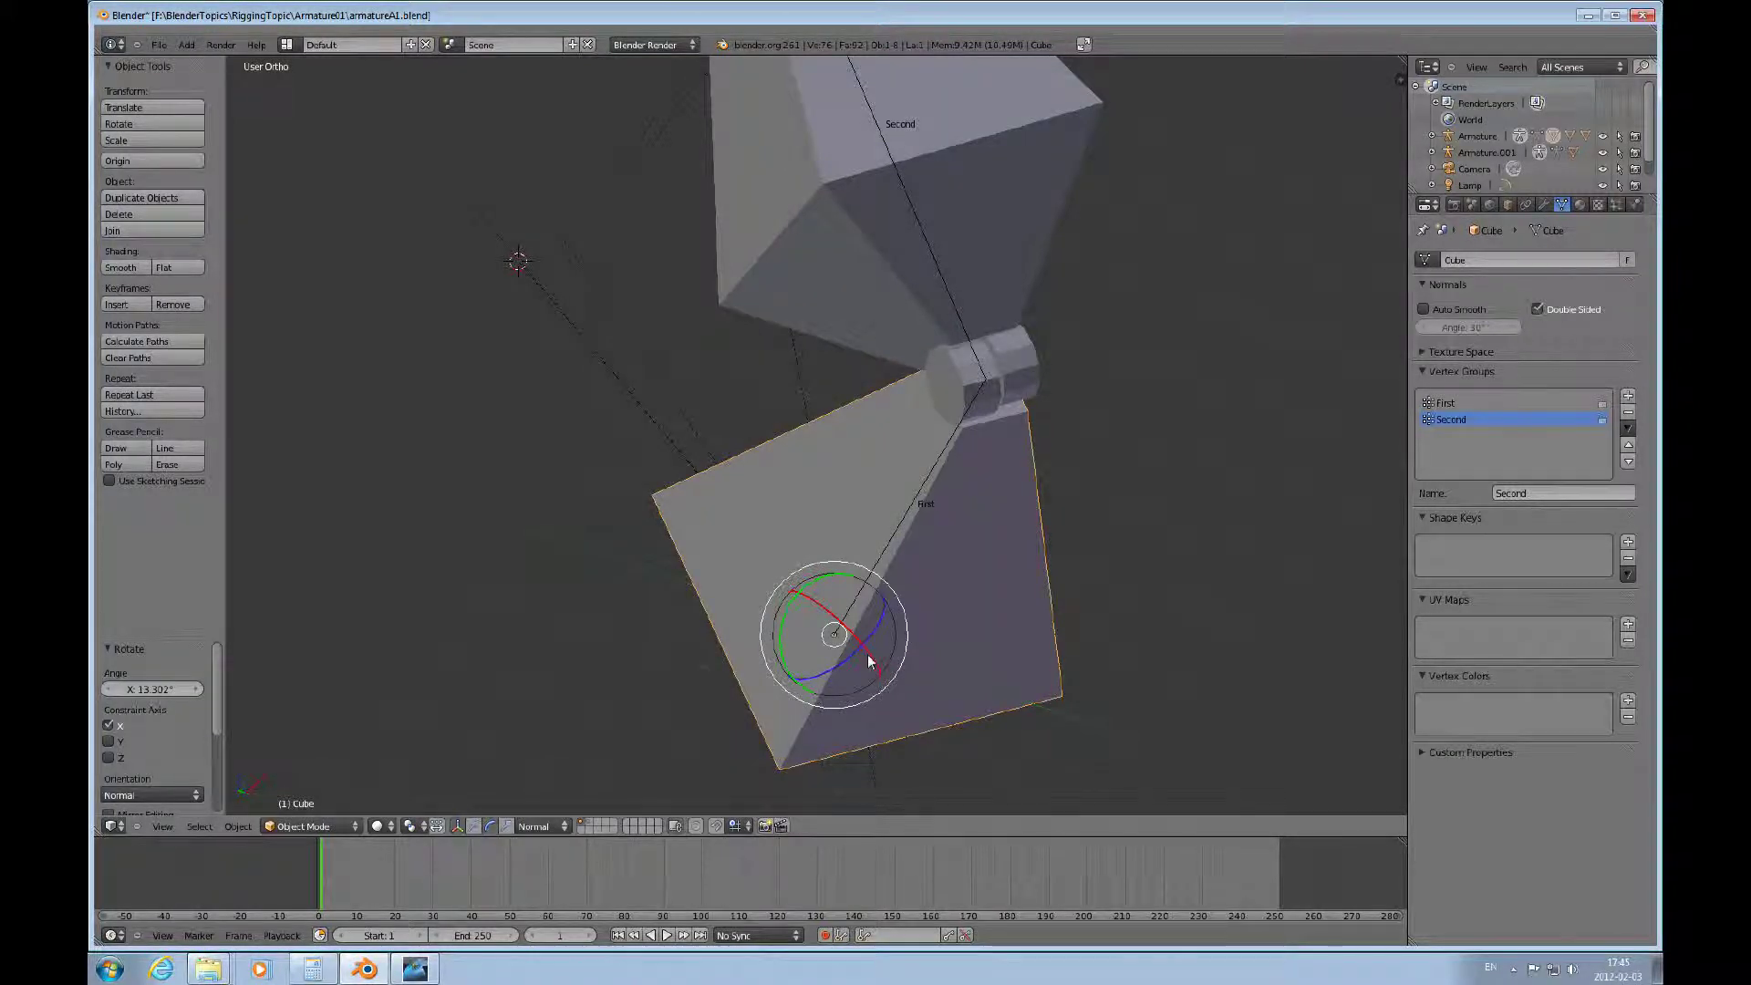
right_click(877, 577)
key(ctrl+Tab)
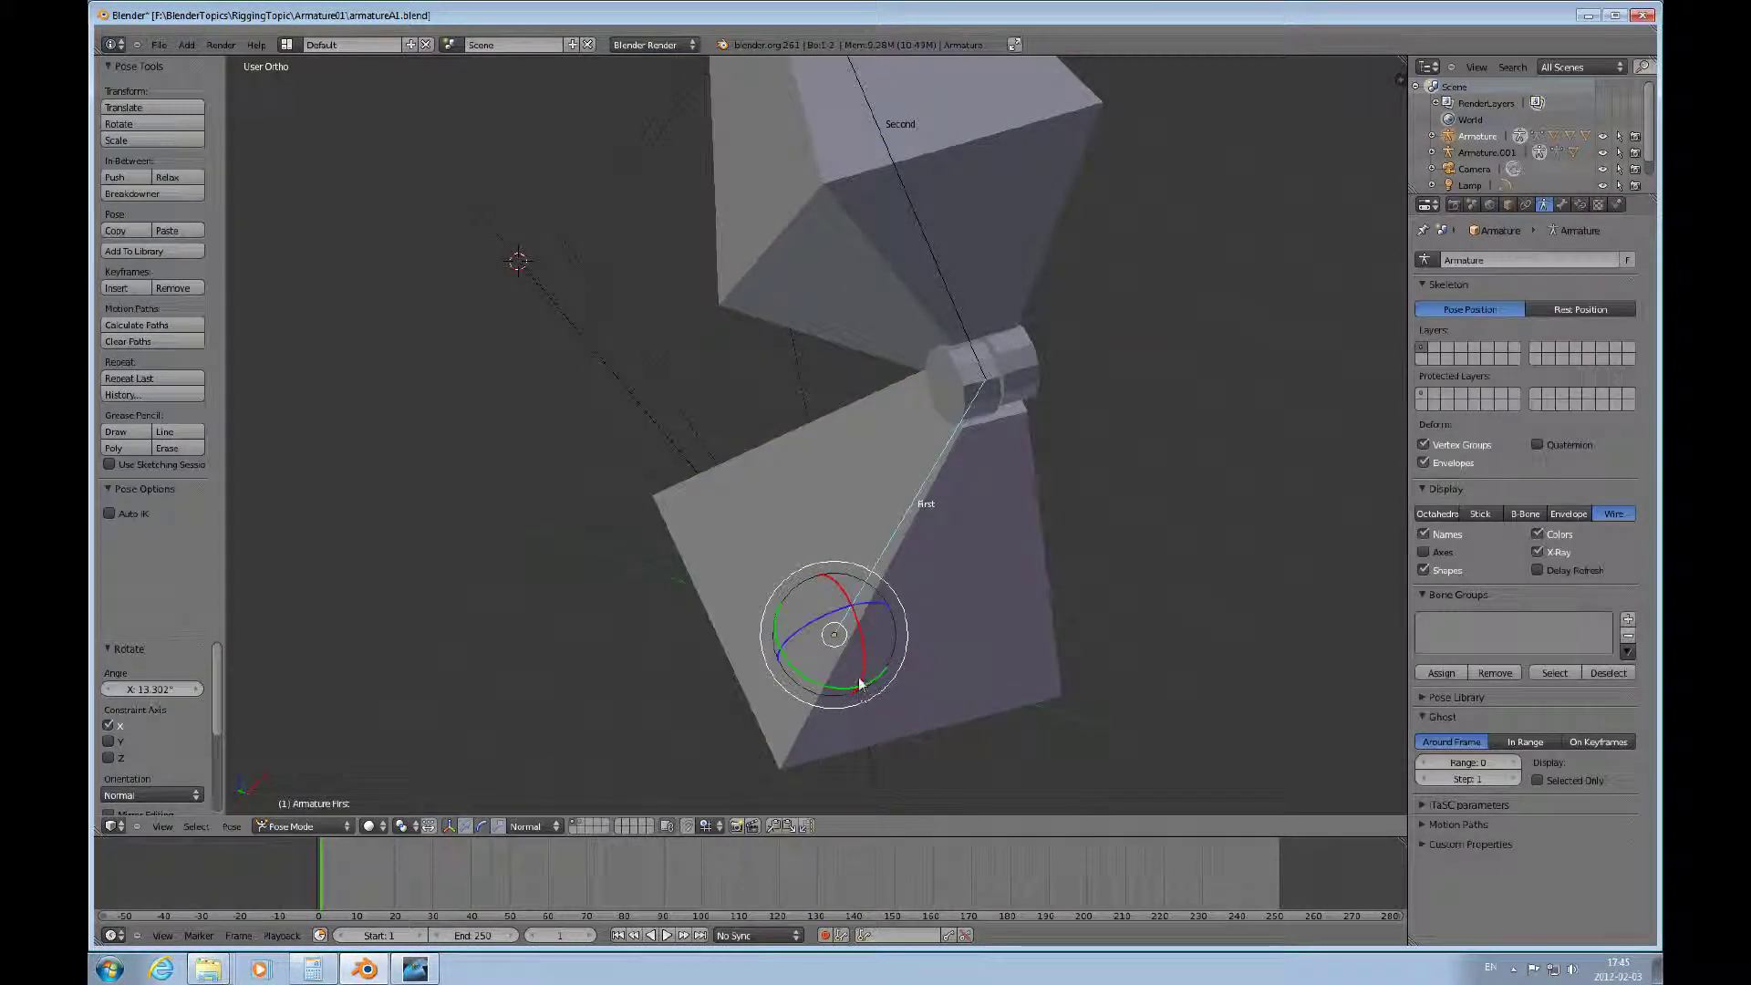
mouse_move(866, 673)
mouse_down()
mouse_move(860, 622)
mouse_move(836, 606)
mouse_move(856, 605)
mouse_move(871, 646)
mouse_up()
middle_drag(970, 657, 794, 547)
key(KP_1)
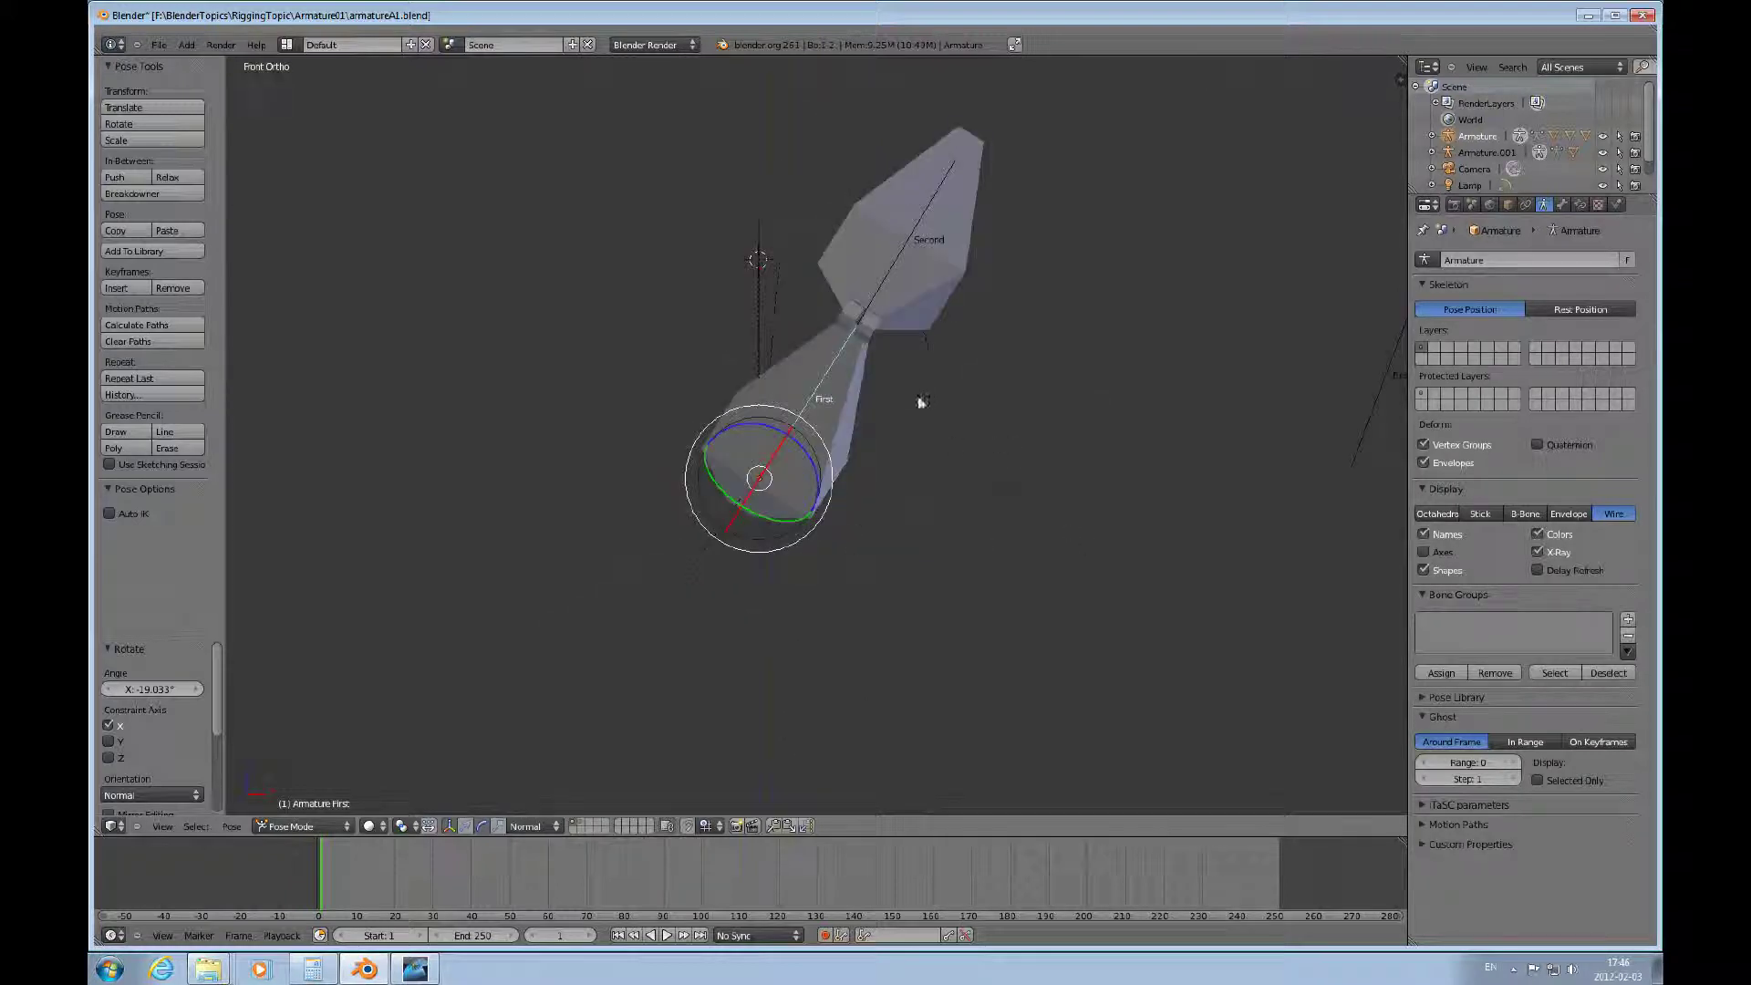
Select Cube.001, then Cube, to inspect the First and Second vertex groups on the posed meshes.
scroll(914, 387, down, 1)
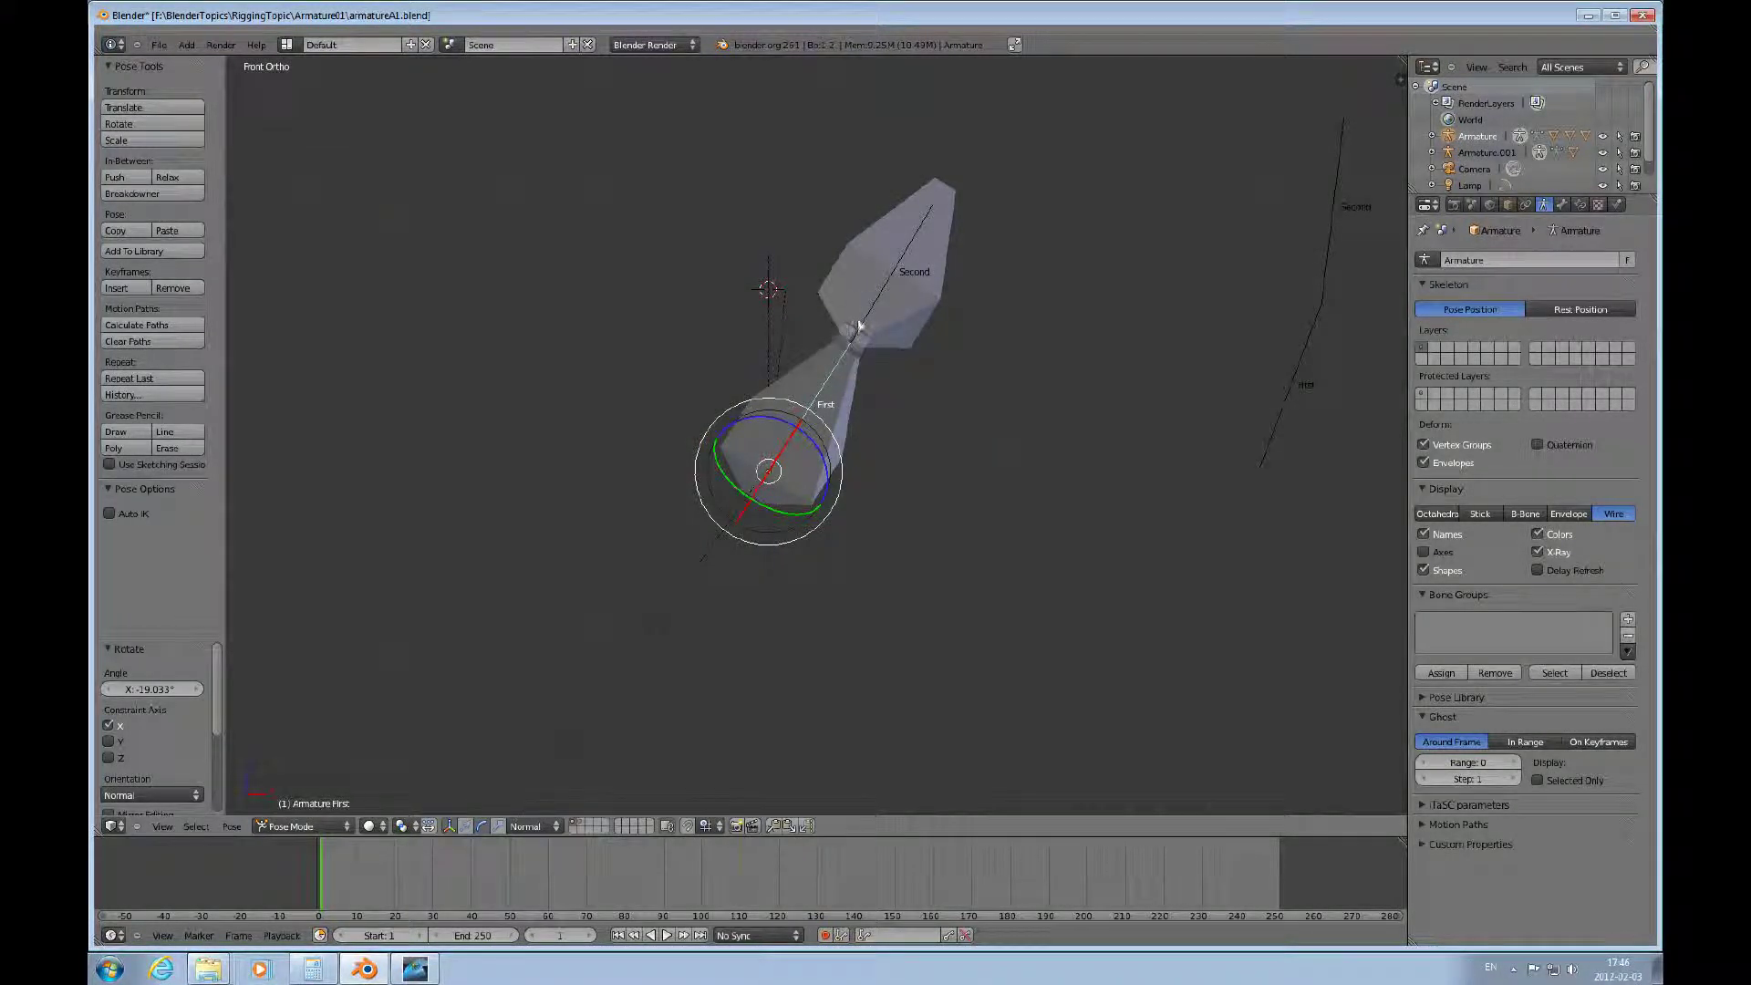
scroll(868, 353, up, 8)
scroll(1000, 435, down, 2)
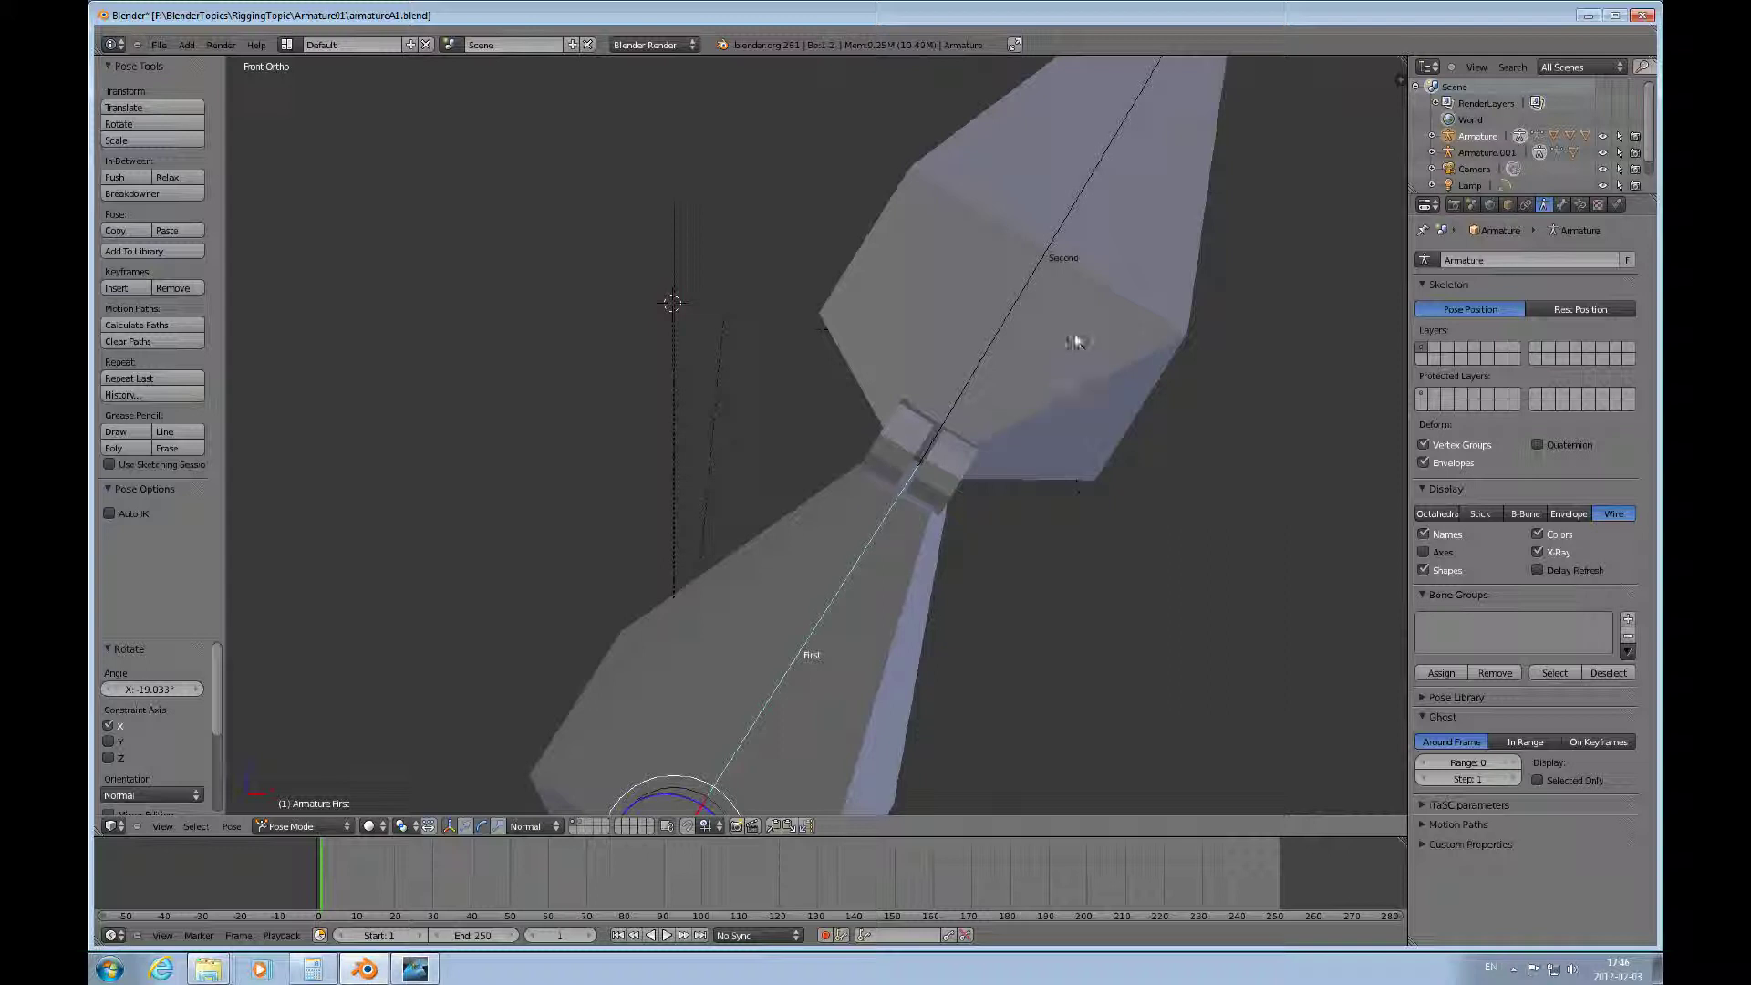
right_click(1156, 341)
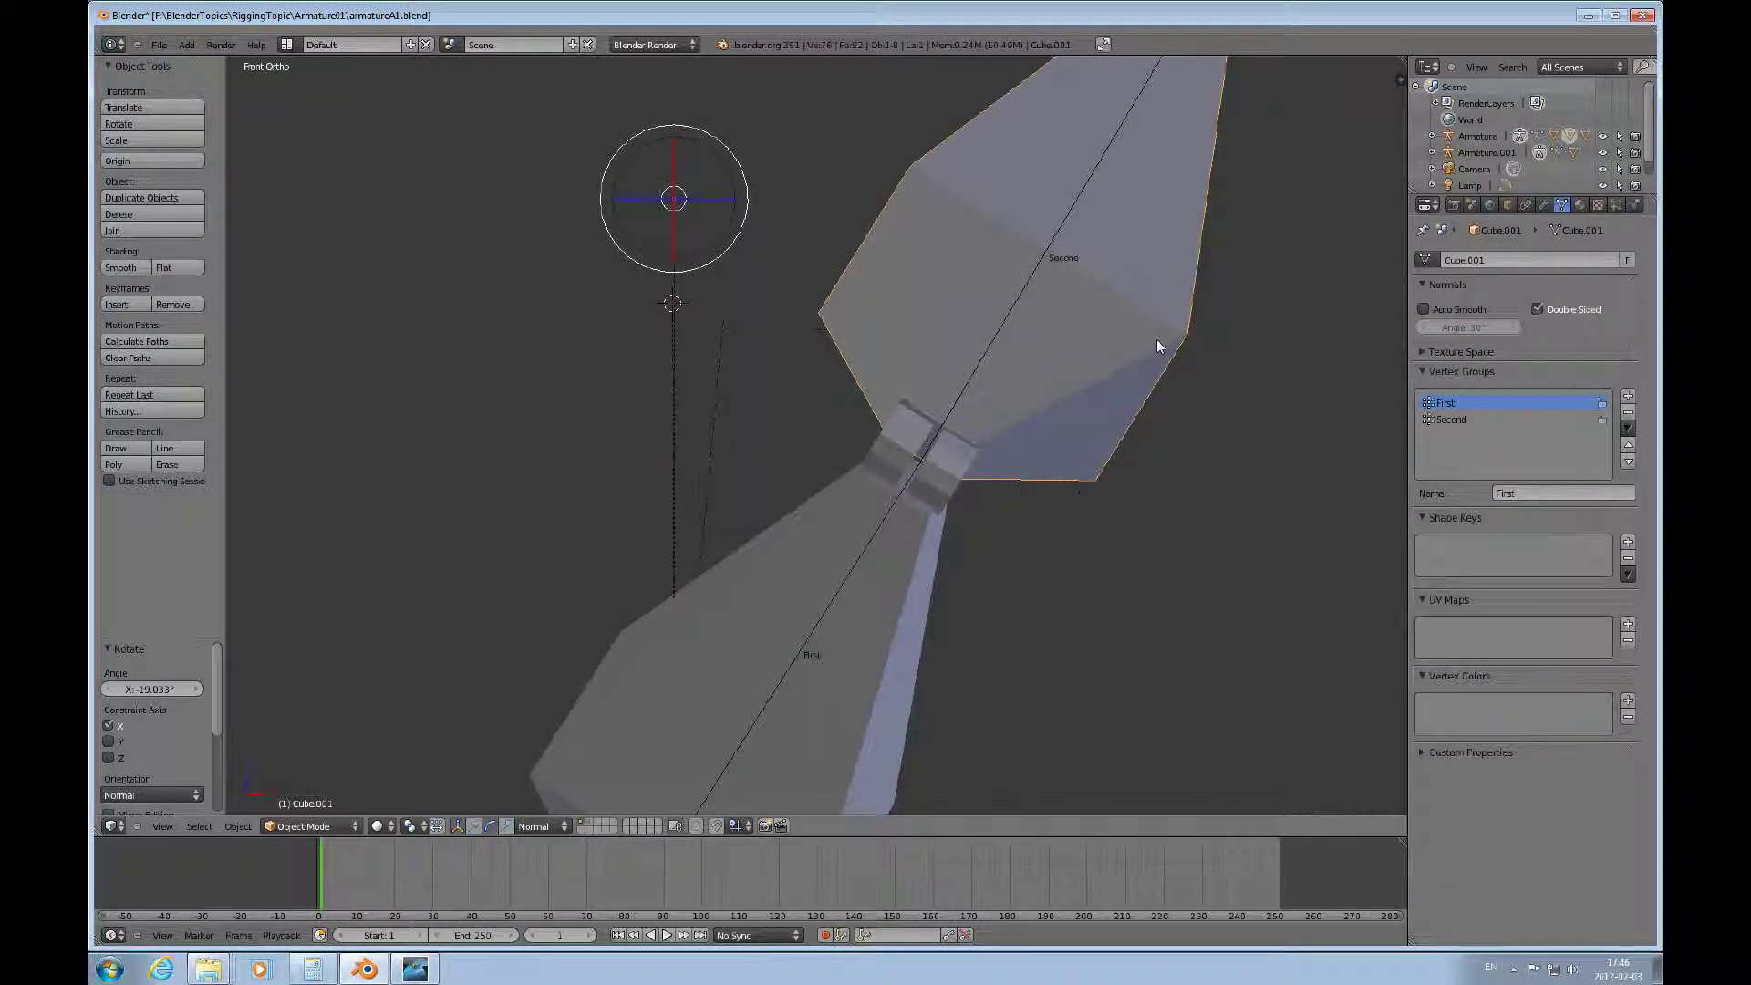
right_click(893, 582)
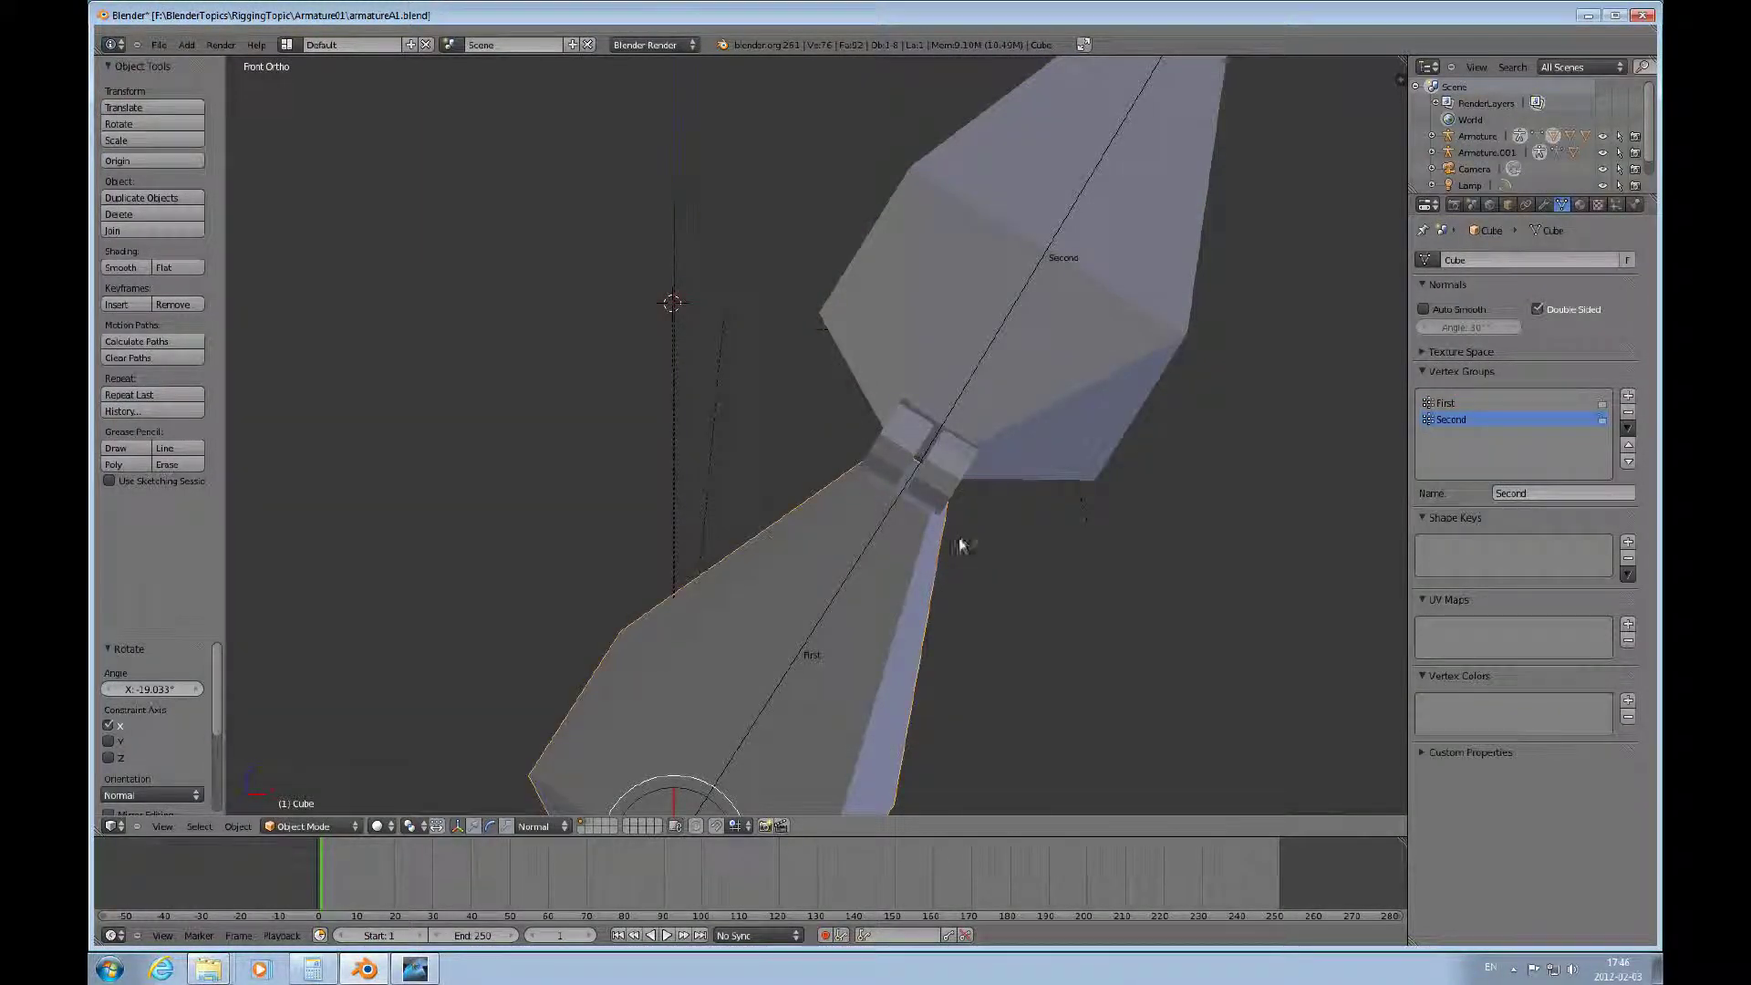
scroll(962, 543, down, 4)
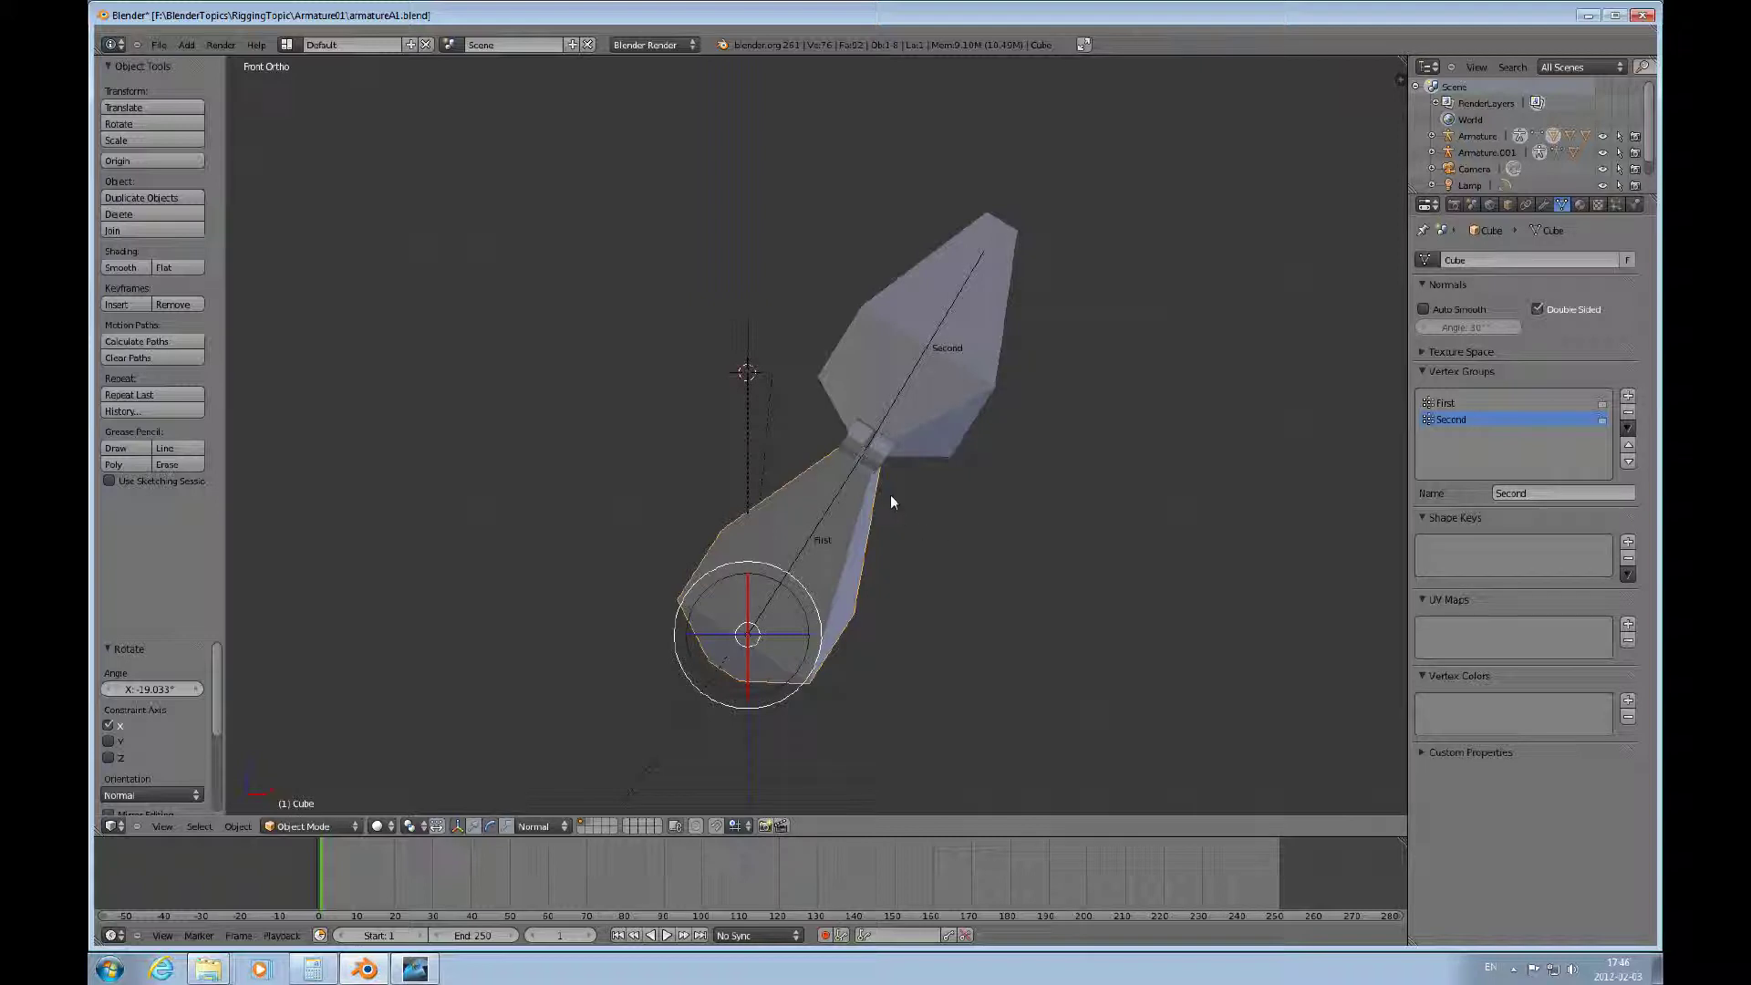
scroll(898, 493, up, 2)
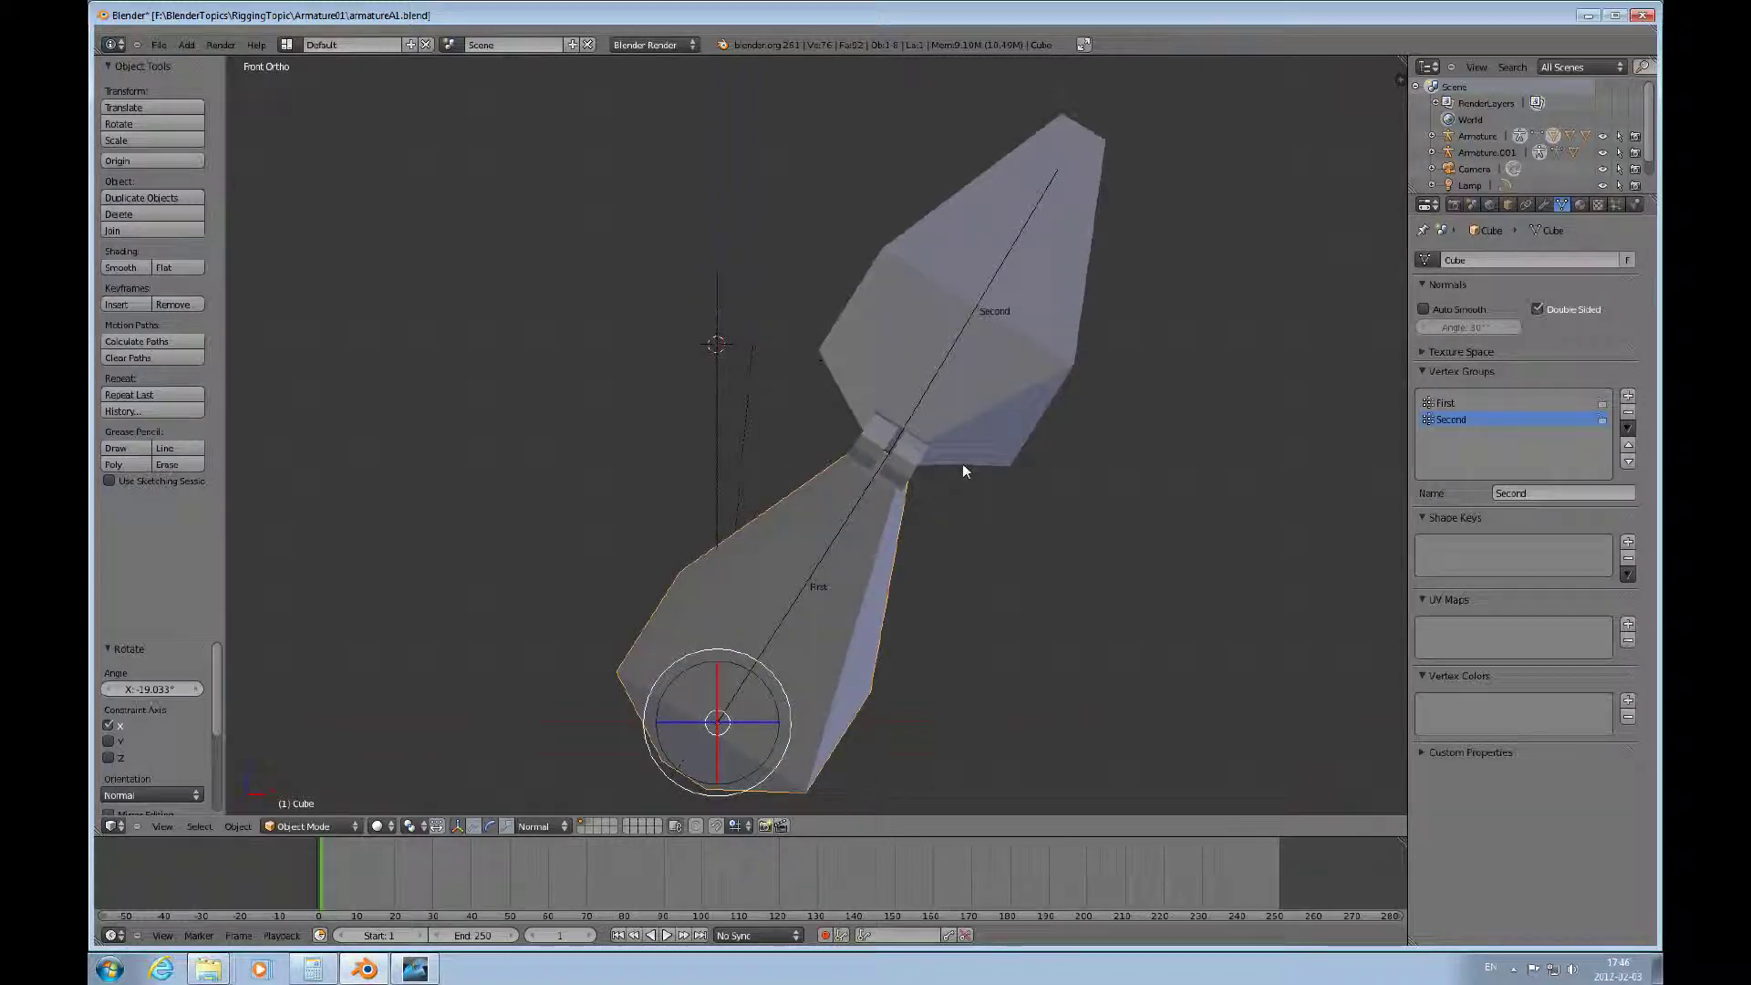
middle_drag(954, 463, 862, 481)
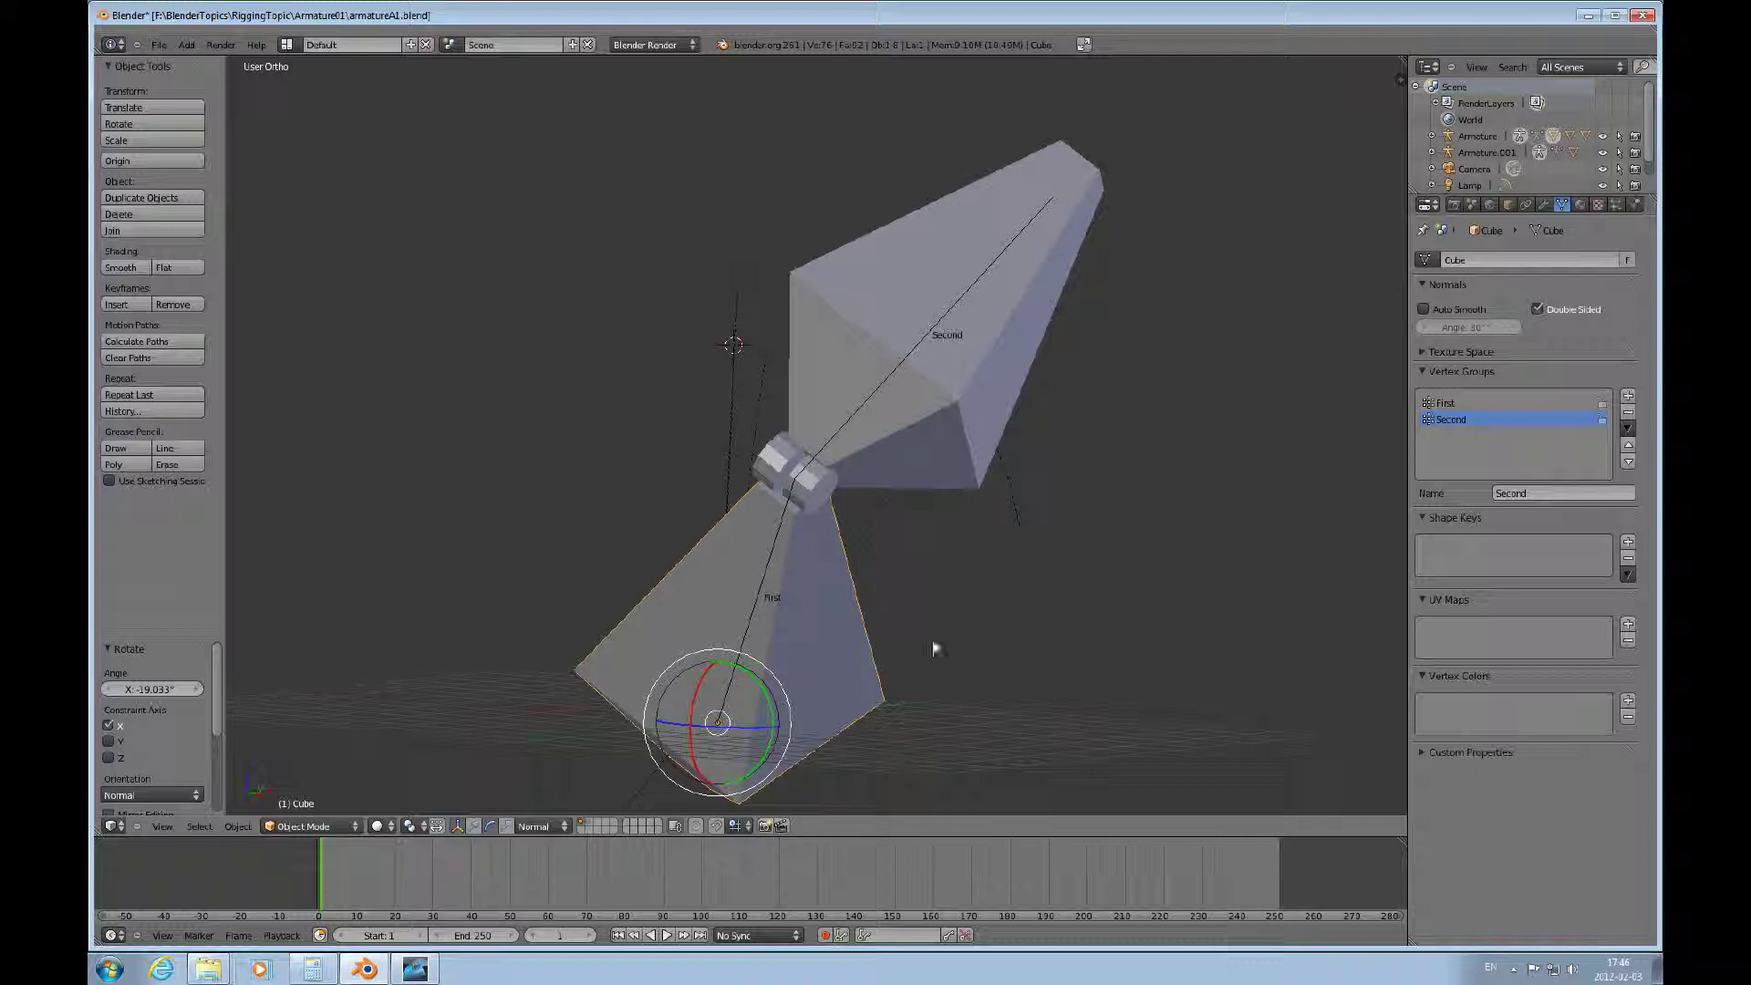
scroll(922, 593, down, 3)
scroll(922, 586, up, 3)
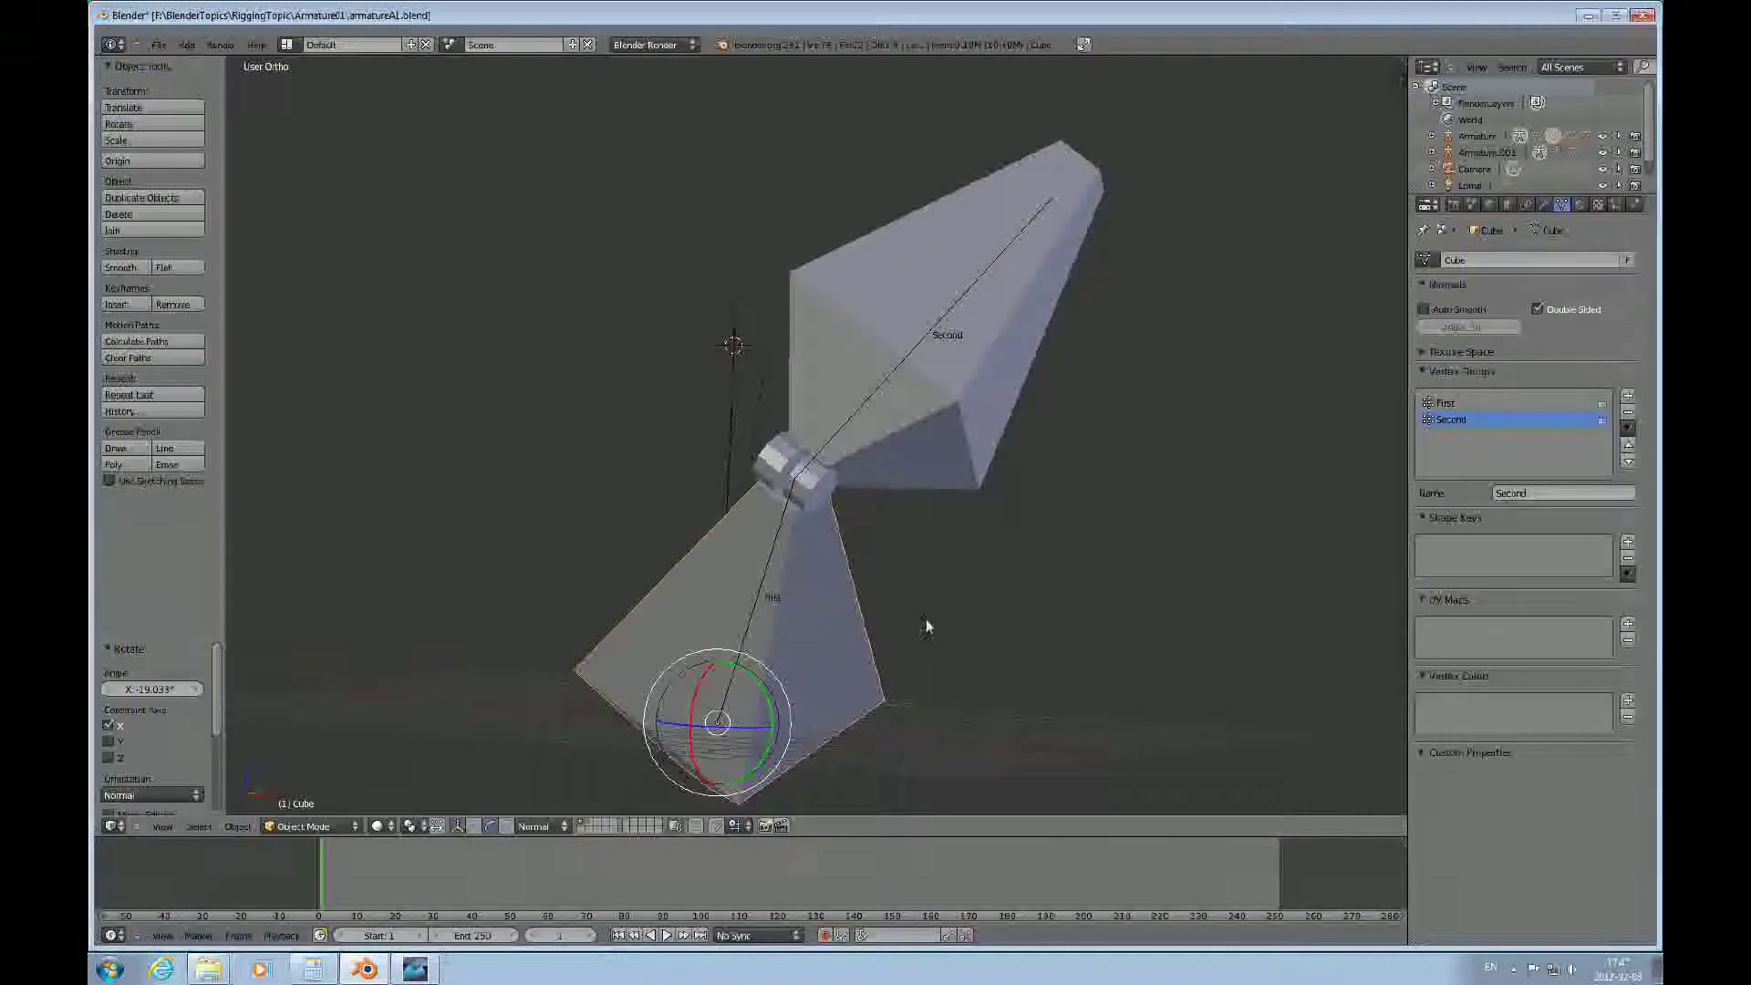
scroll(927, 618, down, 3)
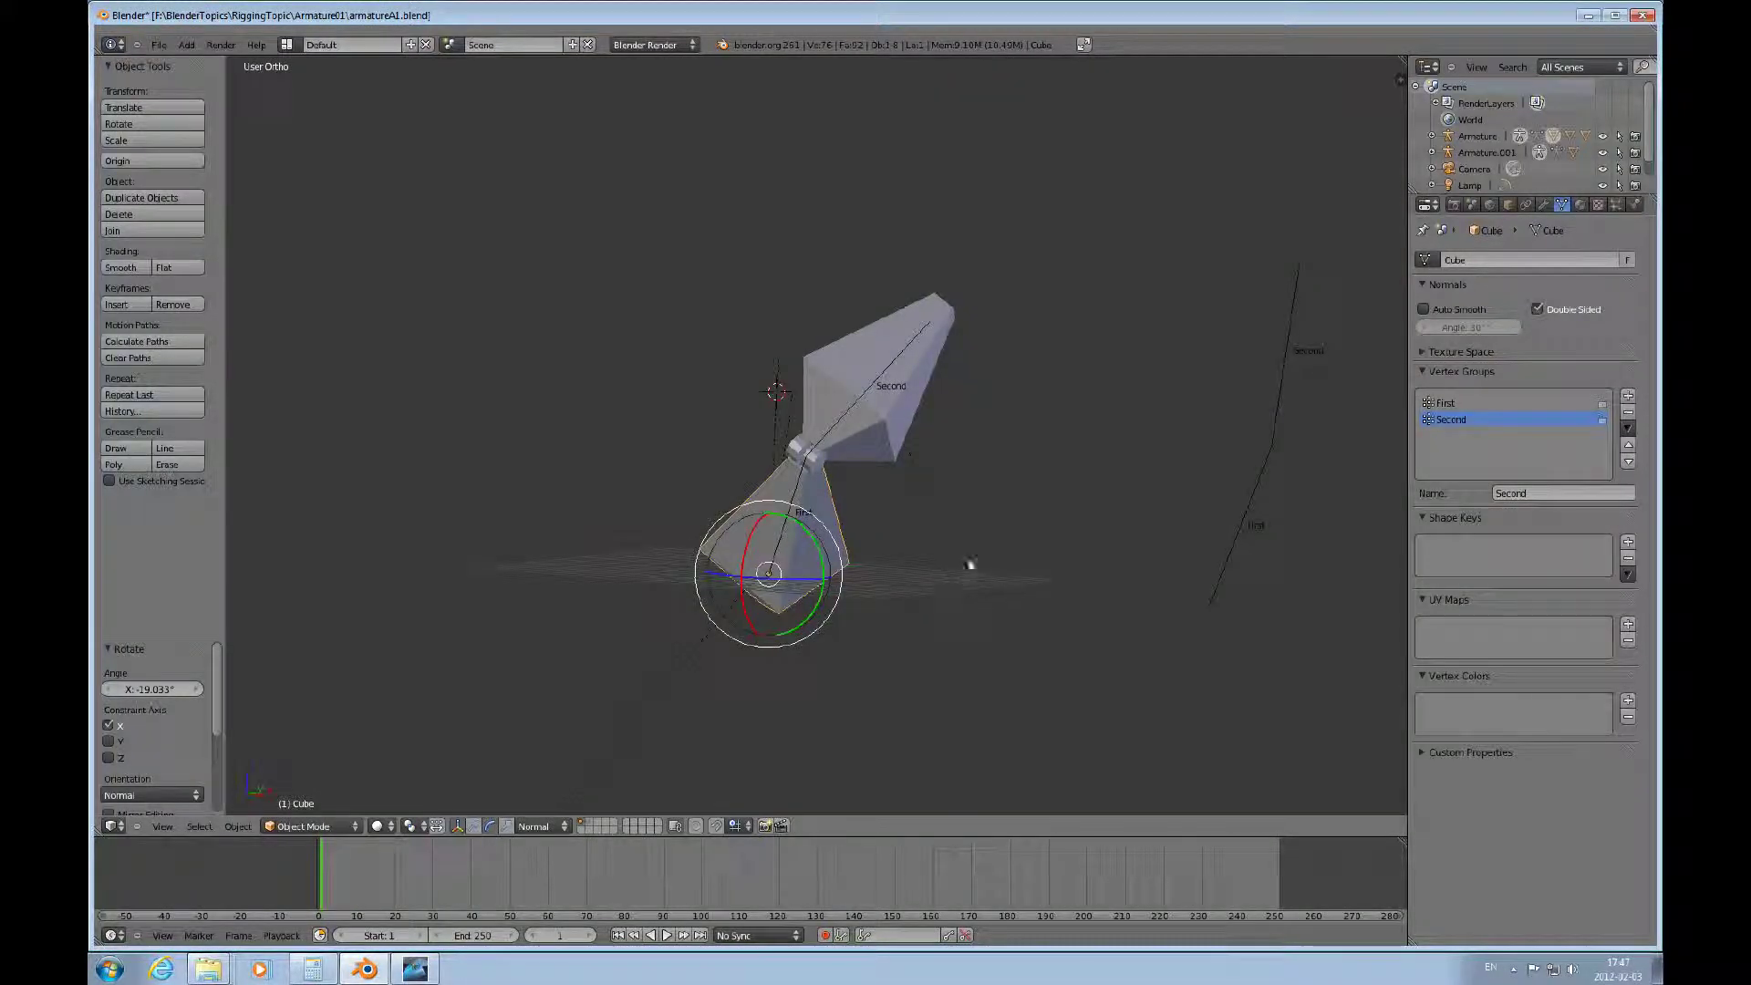